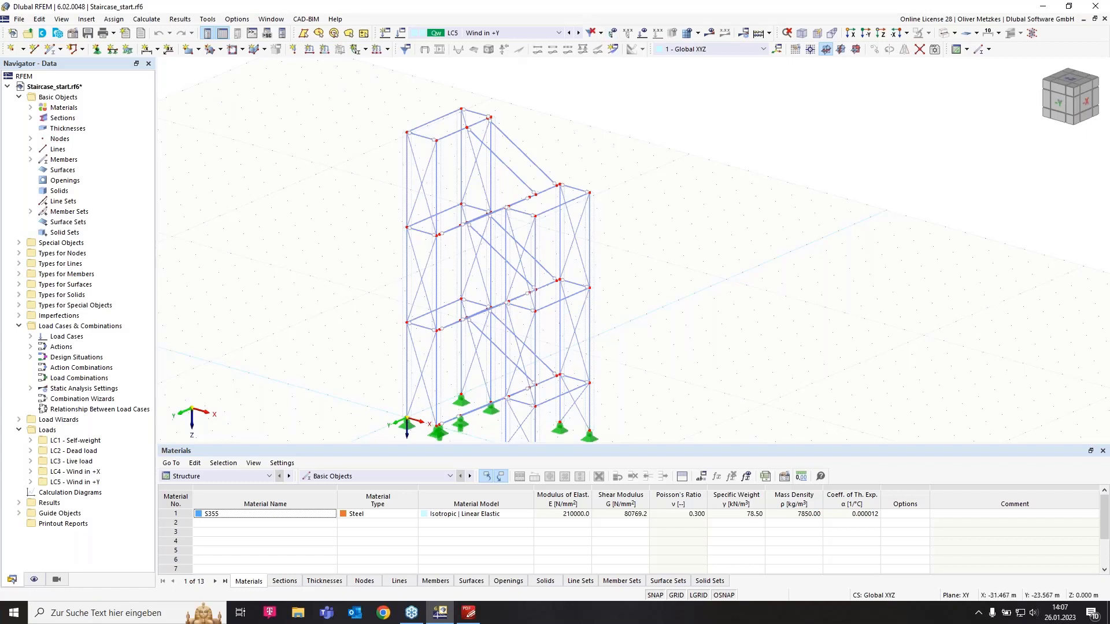
# Activate the Structure Stability add-on in the model's base data
pyautogui.click(75, 35)
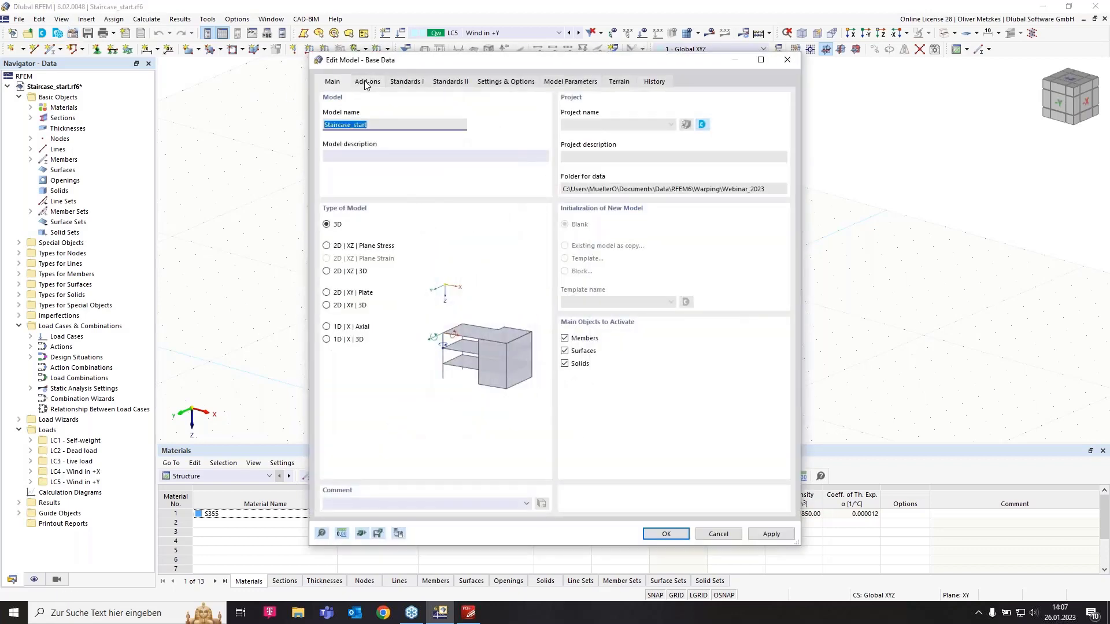
pyautogui.click(365, 83)
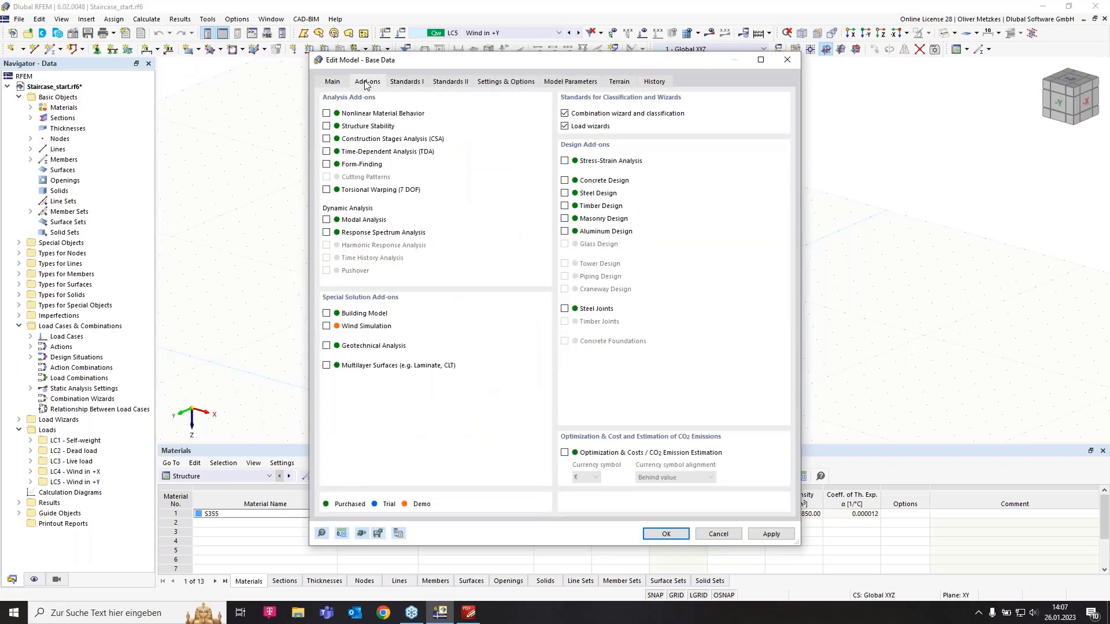
pyautogui.click(326, 126)
pyautogui.click(667, 534)
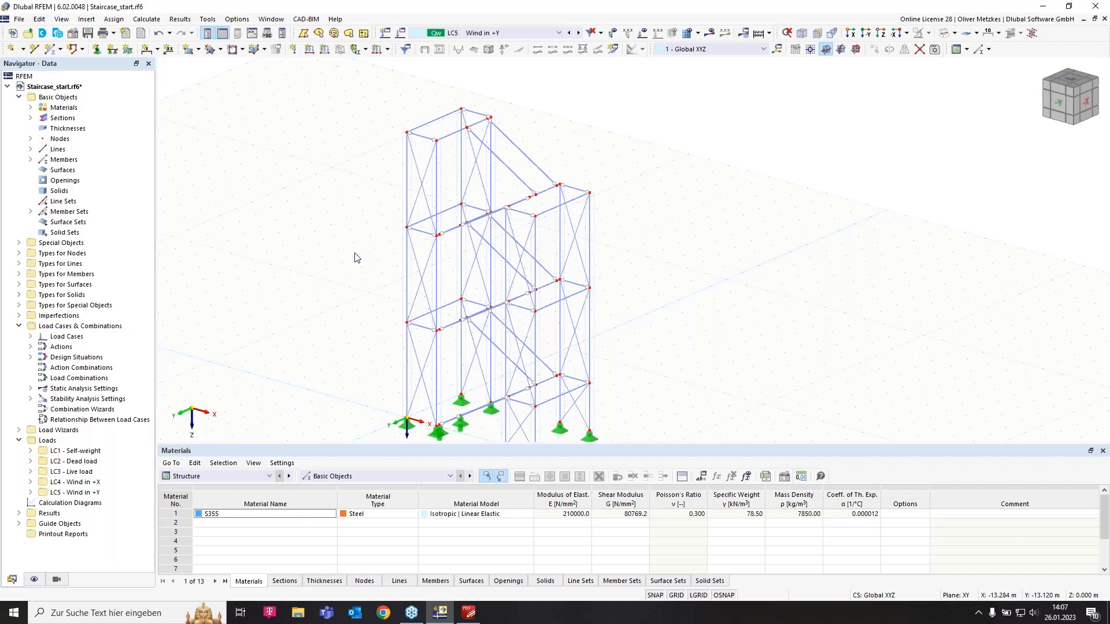
# Create a combination wizard for the ULS design situation DS1 that generates load combinations with stability analysis enabled
pyautogui.click(399, 34)
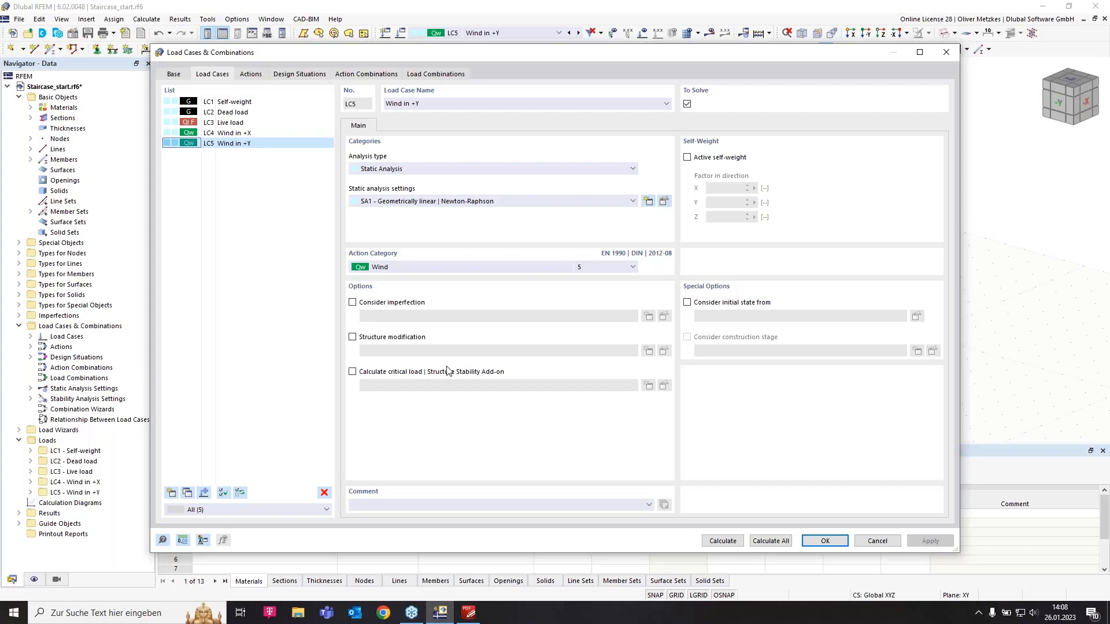
pyautogui.click(174, 76)
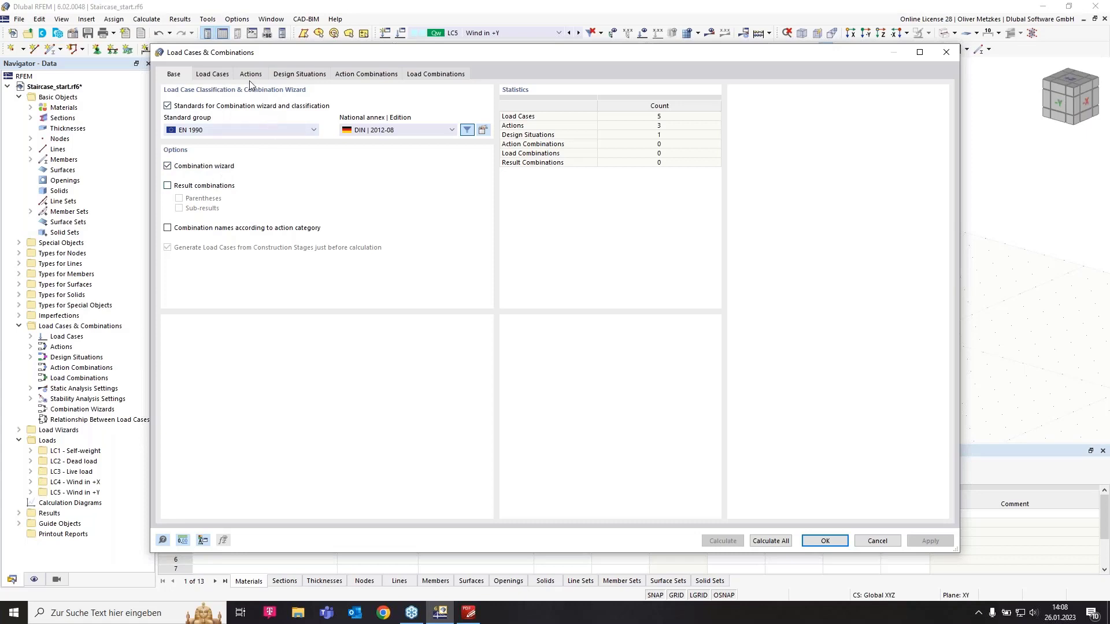
pyautogui.click(213, 76)
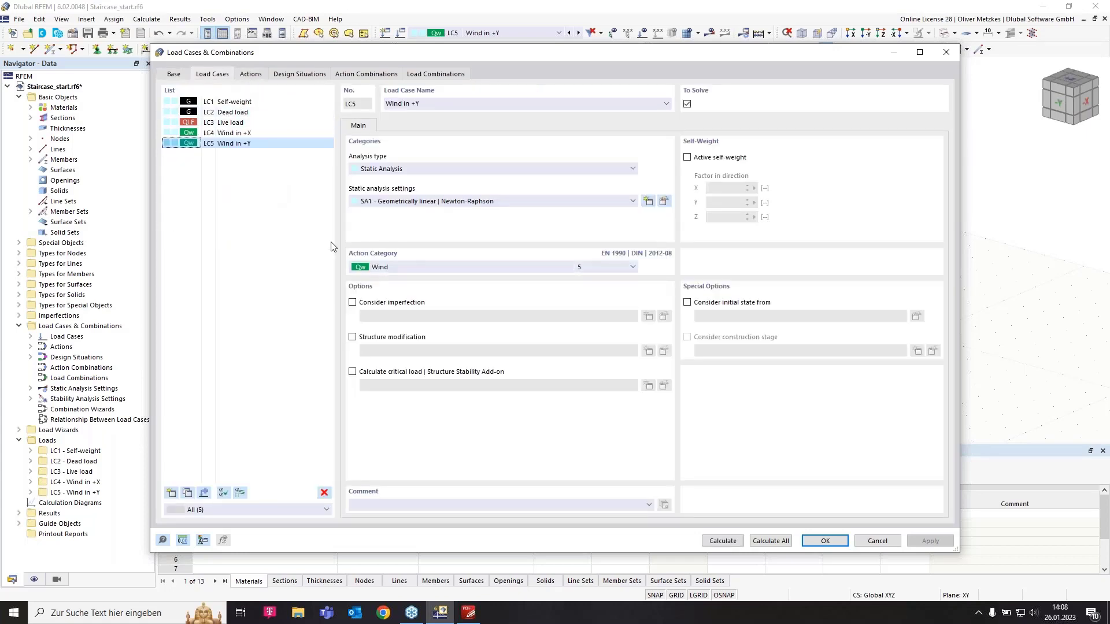
pyautogui.click(250, 74)
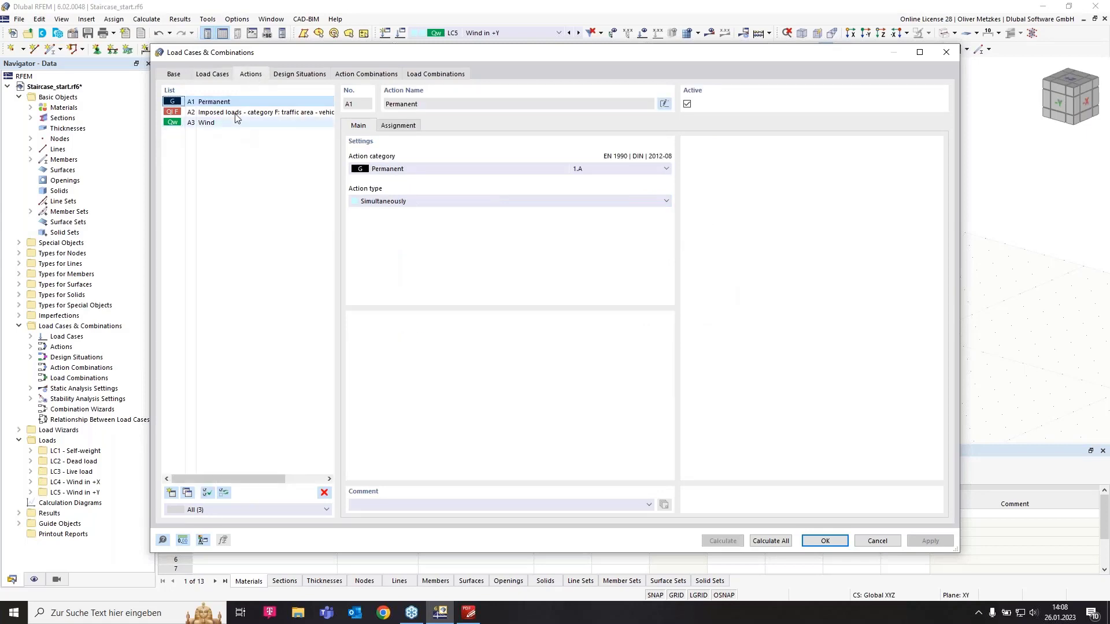
pyautogui.click(300, 74)
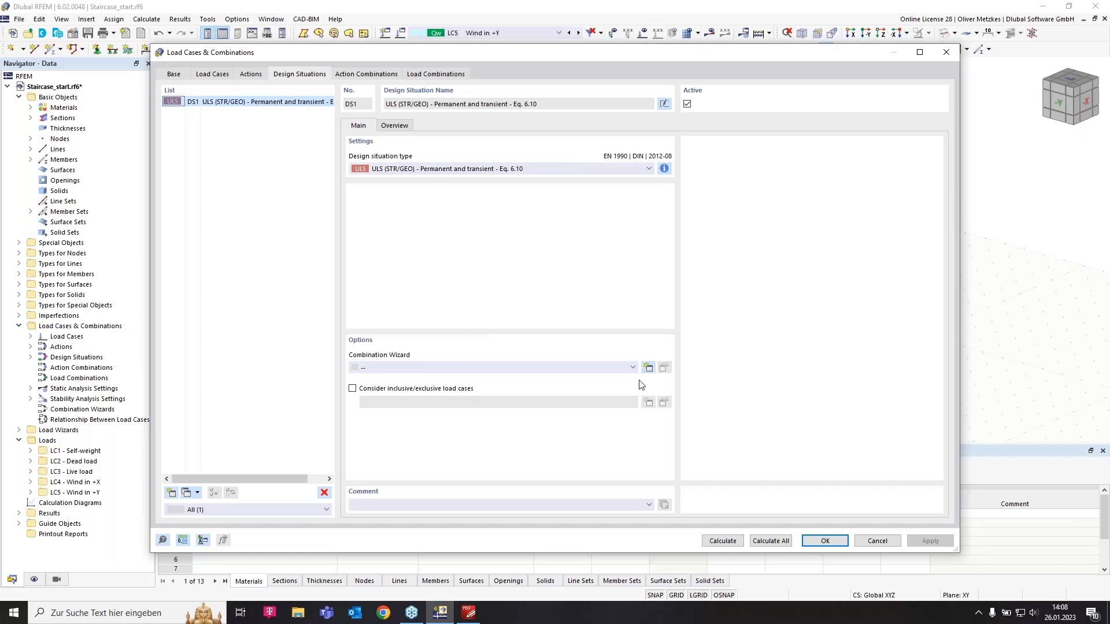
pyautogui.click(648, 369)
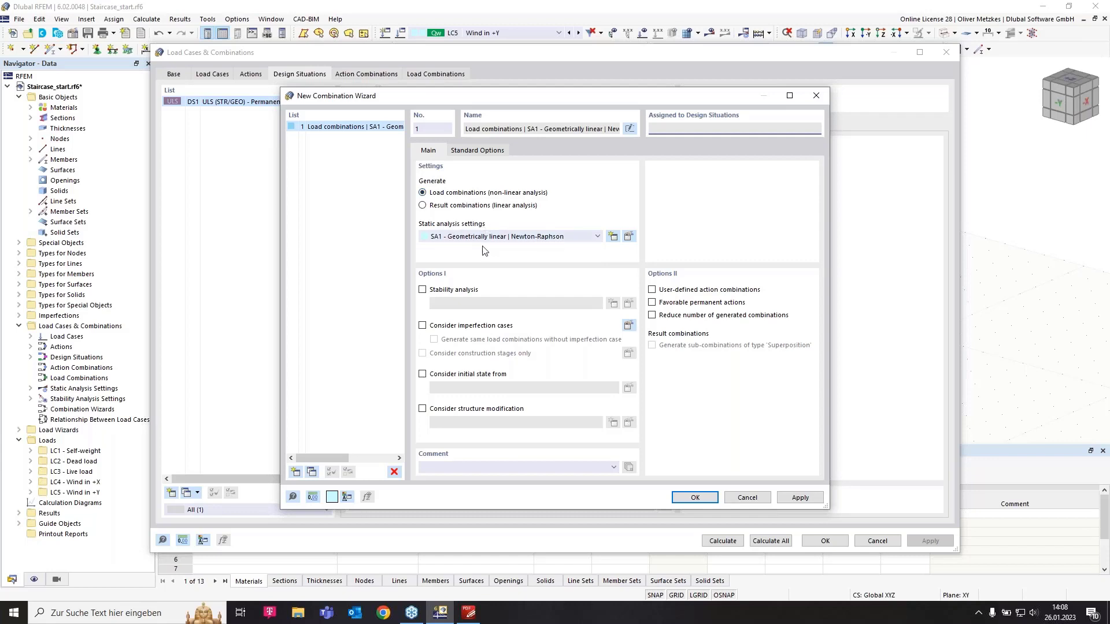
pyautogui.click(437, 293)
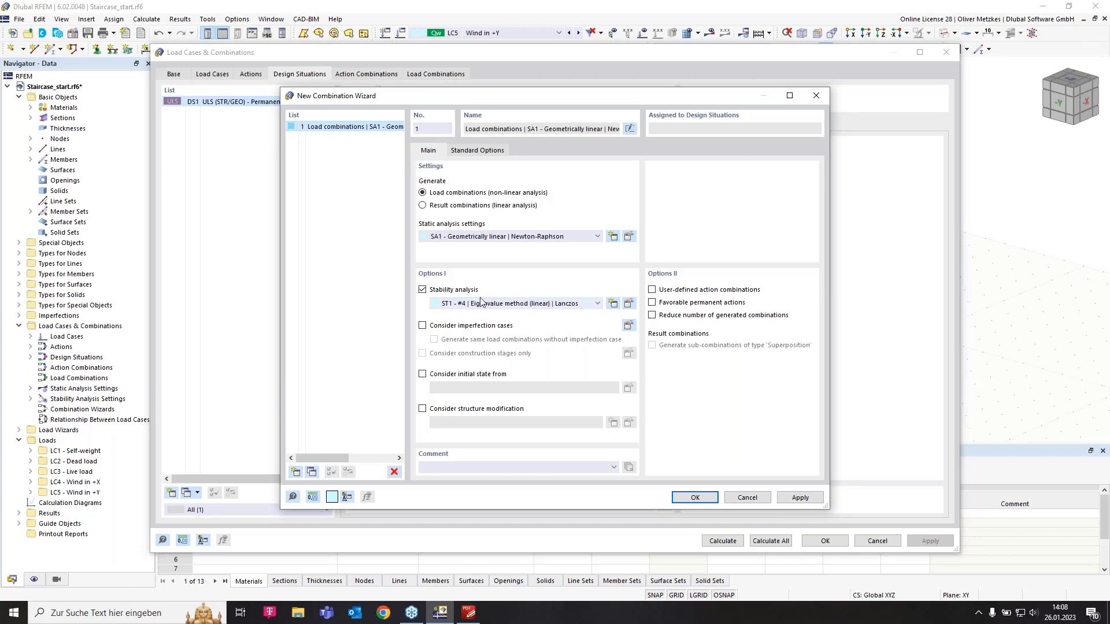
pyautogui.click(695, 498)
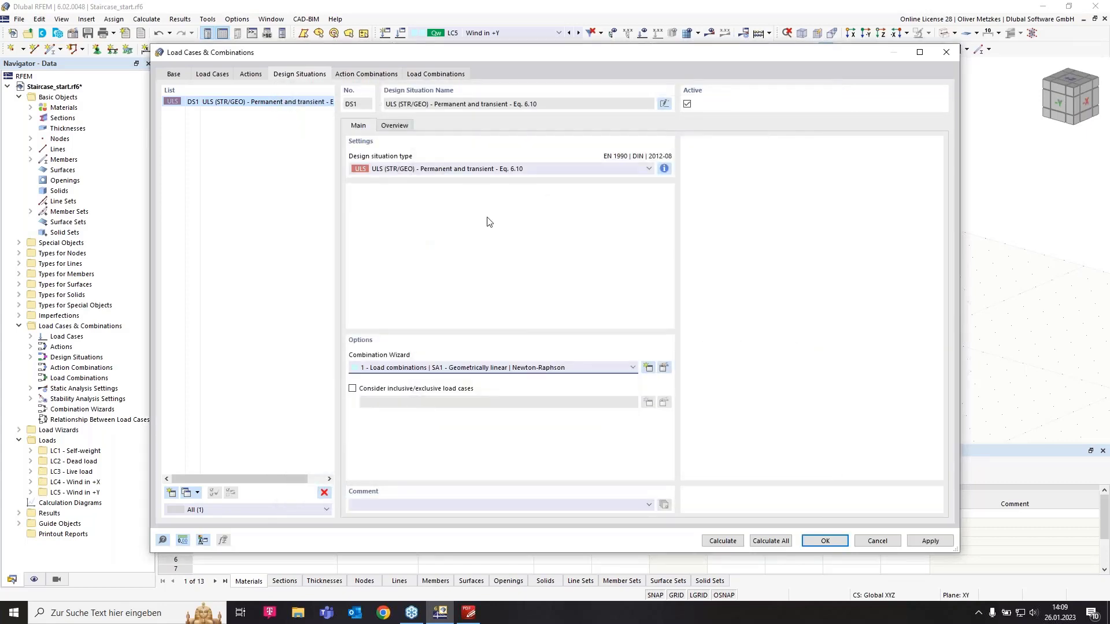
# Generate the load combinations for the design situation, check several of them and accept the load case settings
pyautogui.click(370, 74)
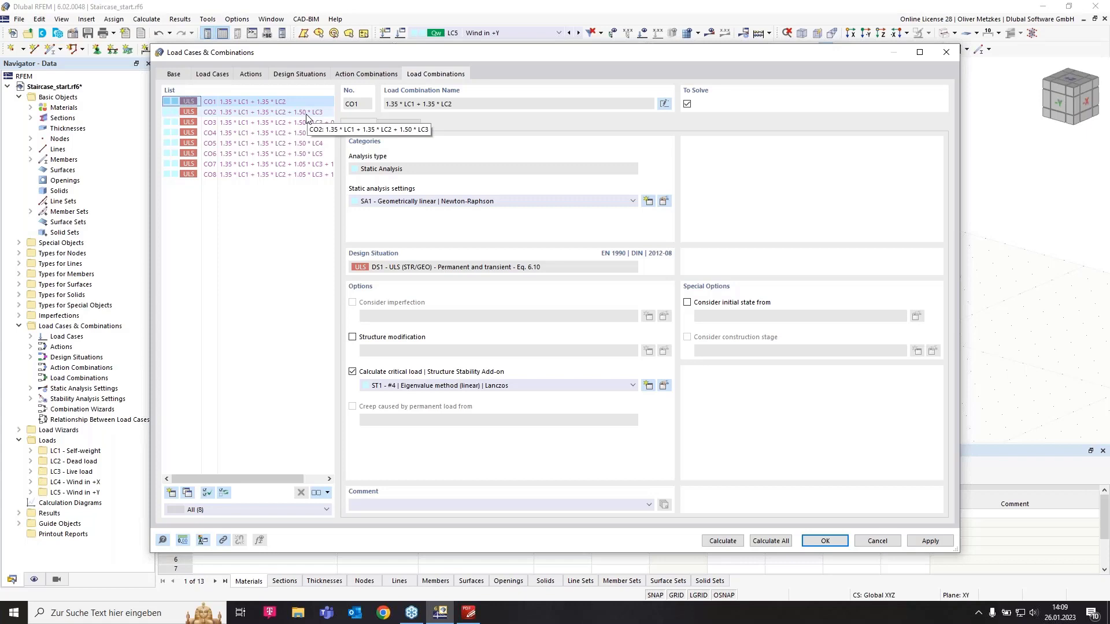
pyautogui.click(306, 115)
pyautogui.click(310, 133)
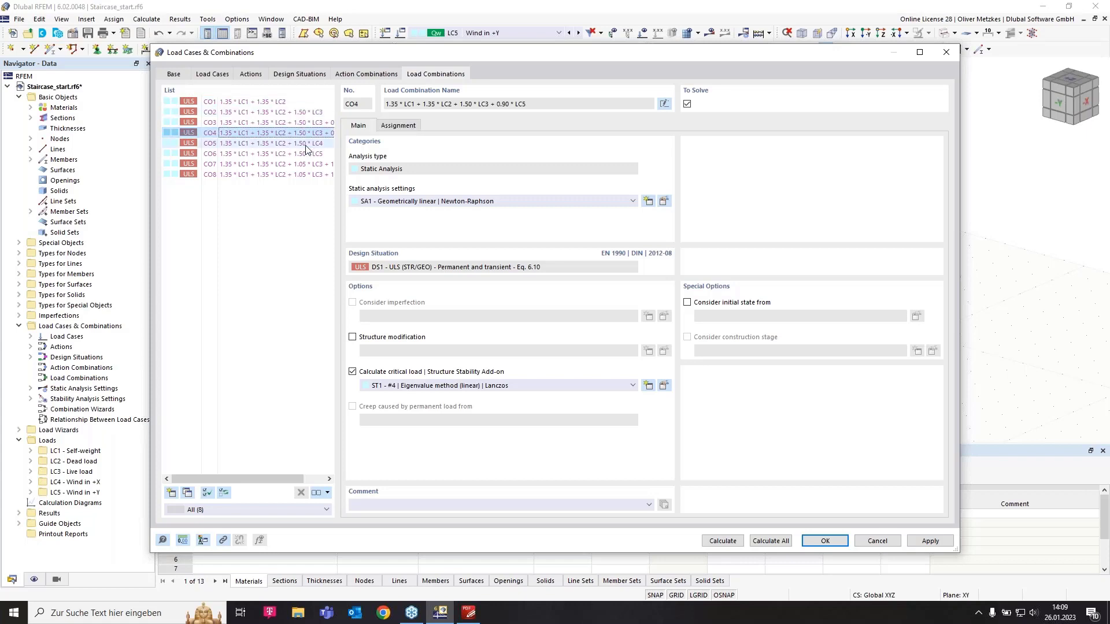
pyautogui.click(307, 144)
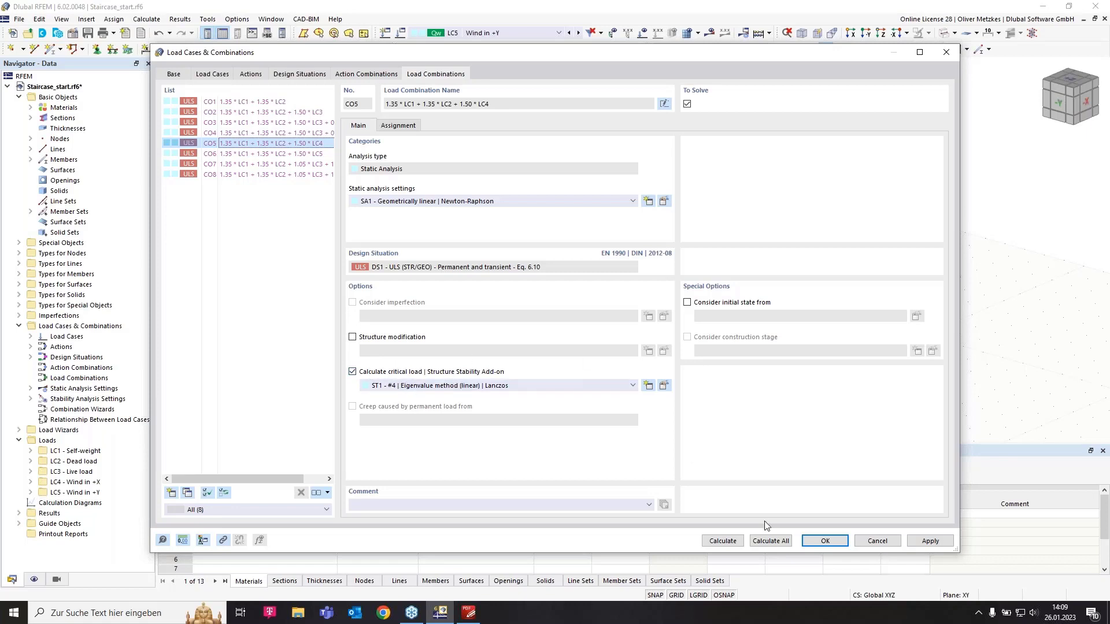
pyautogui.click(825, 541)
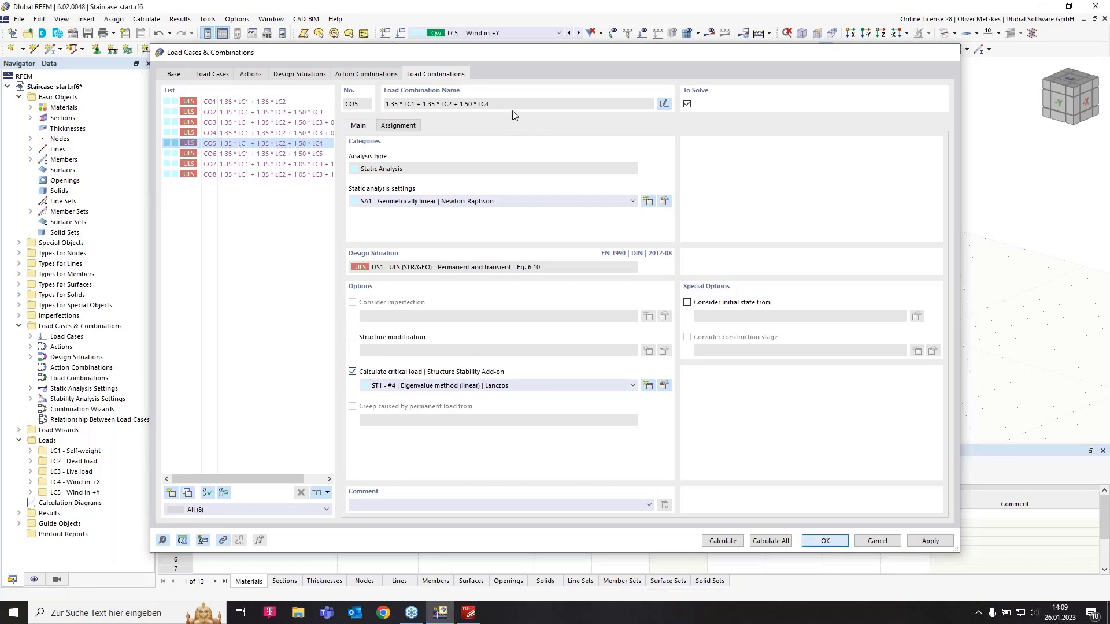
# Set the ULS design situation DS1 as current and calculate its results
pyautogui.click(500, 33)
pyautogui.click(503, 86)
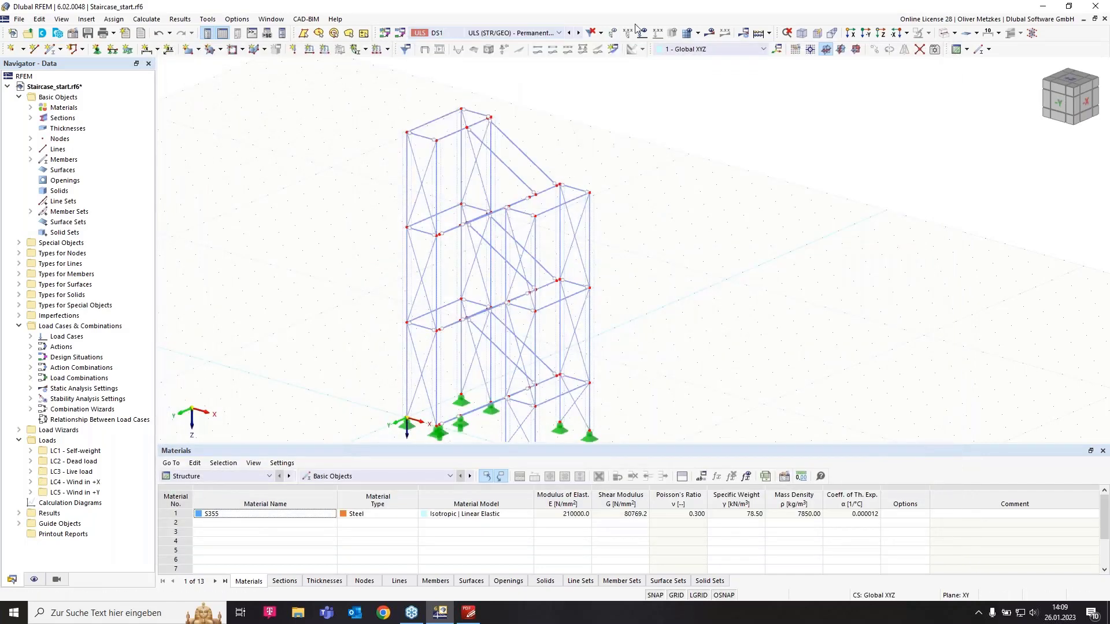
pyautogui.click(710, 33)
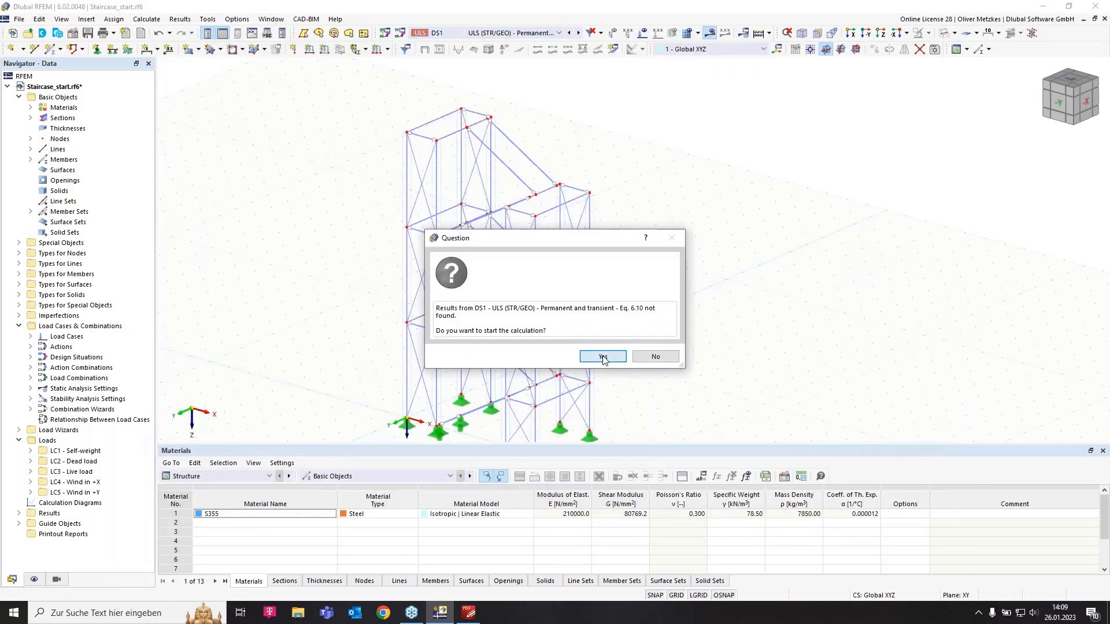
pyautogui.click(601, 353)
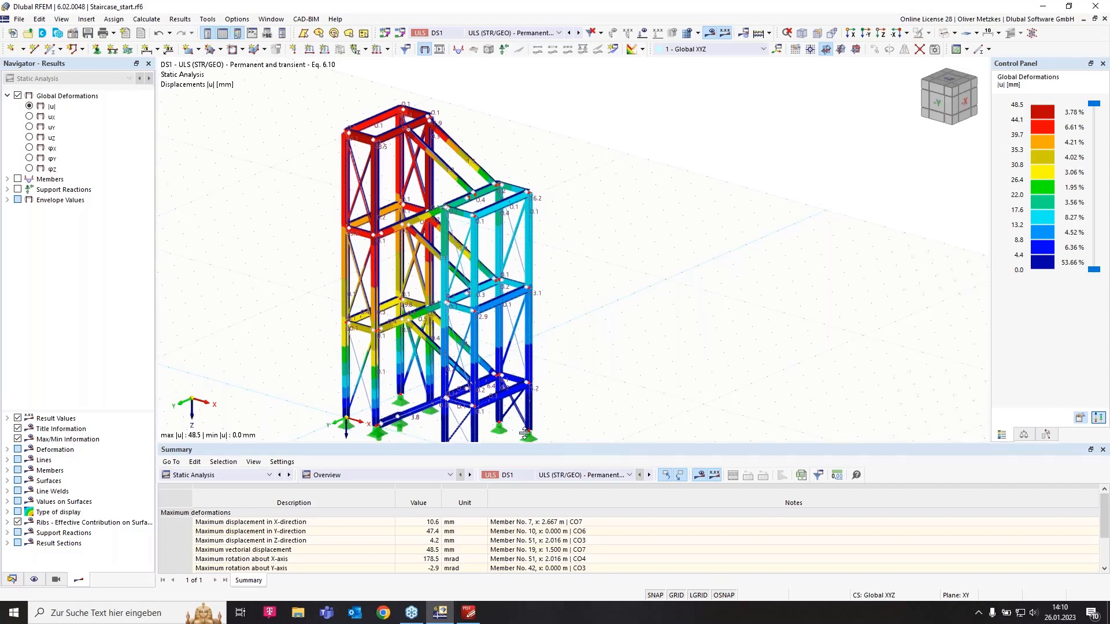
# Enlarge the results summary and examine the minimum critical load factor and its governing load combination
pyautogui.moveTo(525, 444); pyautogui.dragTo(524, 351)
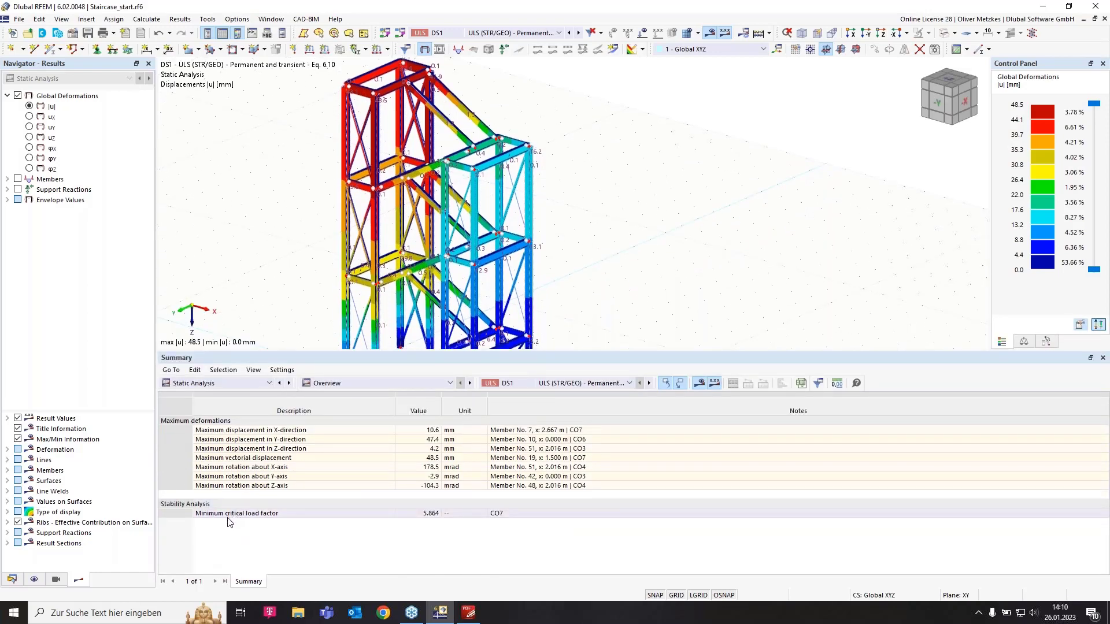
pyautogui.click(420, 516)
pyautogui.click(525, 513)
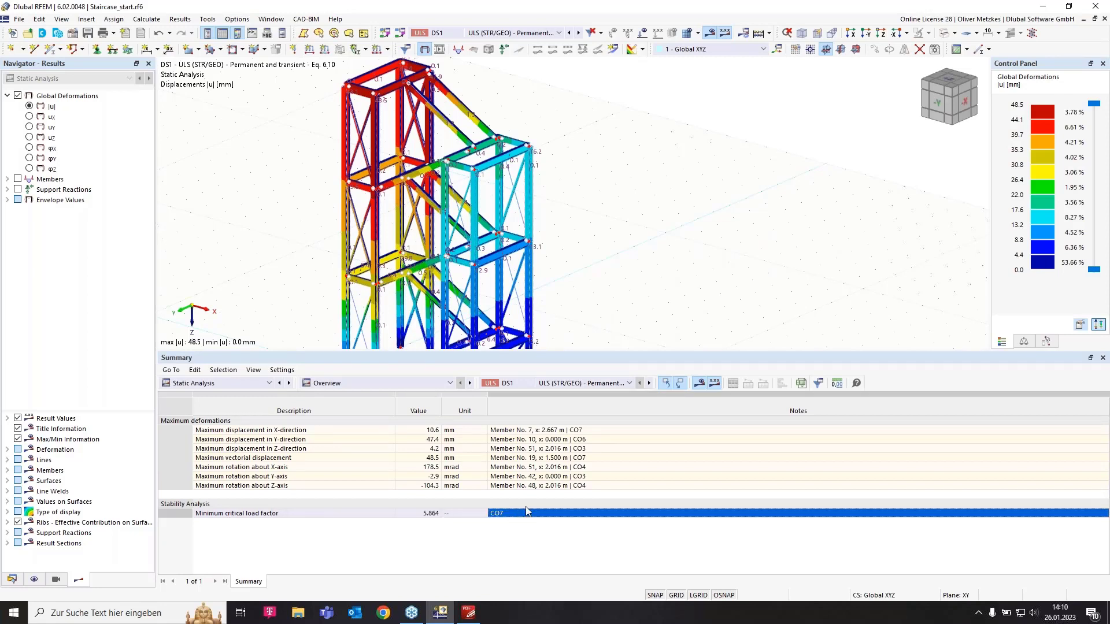
pyautogui.click(519, 530)
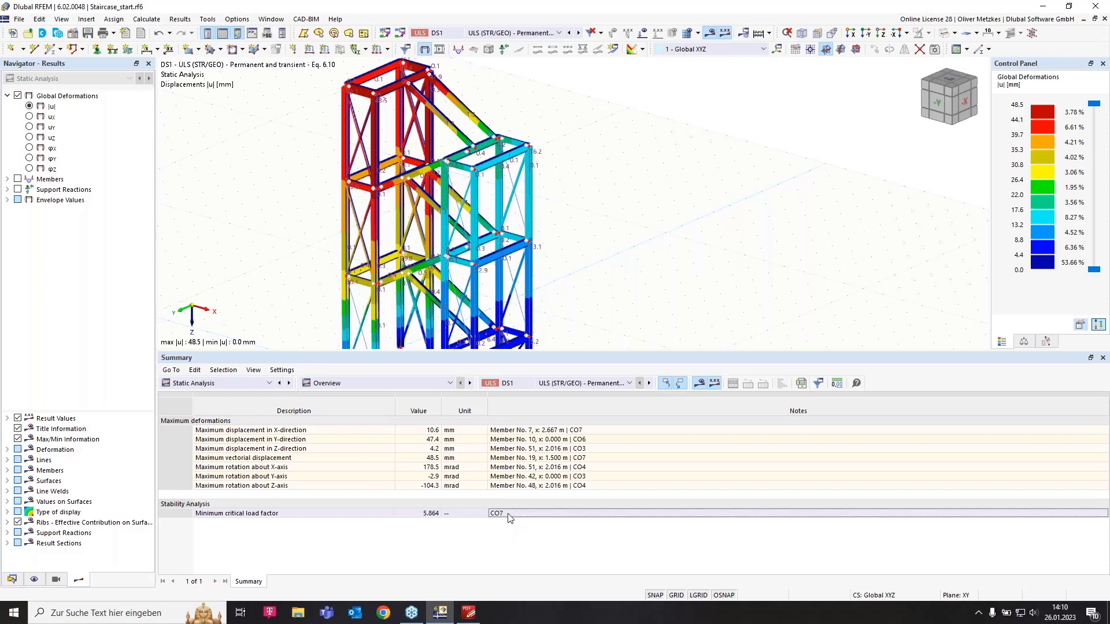
# Display the stability analysis results of load combination CO7 and examine its first mode shape from the opposite side
pyautogui.click(516, 34)
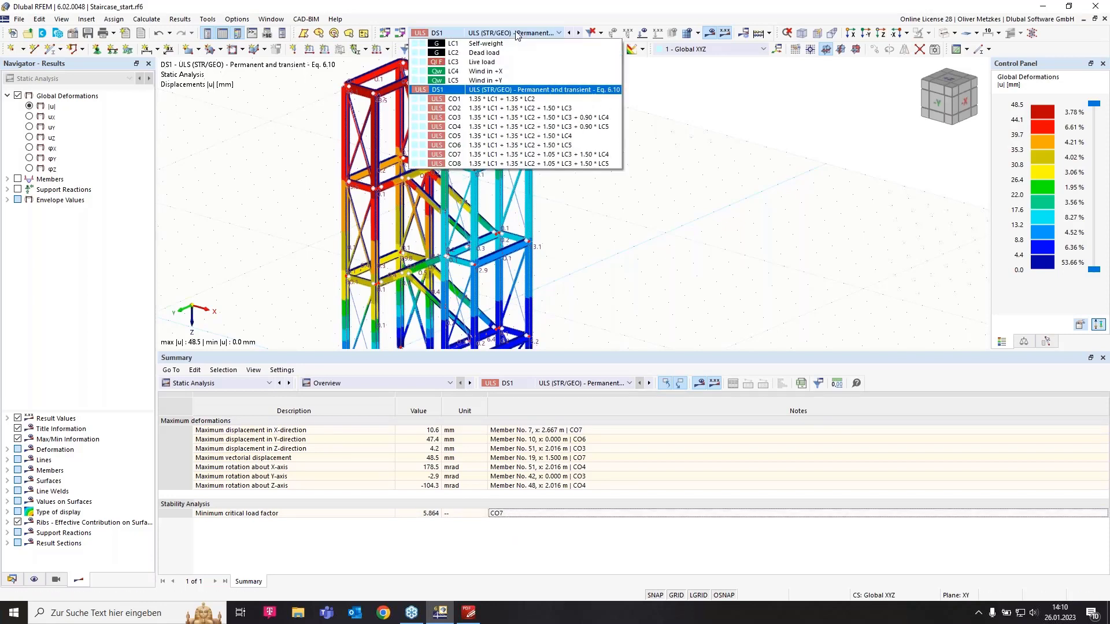
pyautogui.click(461, 154)
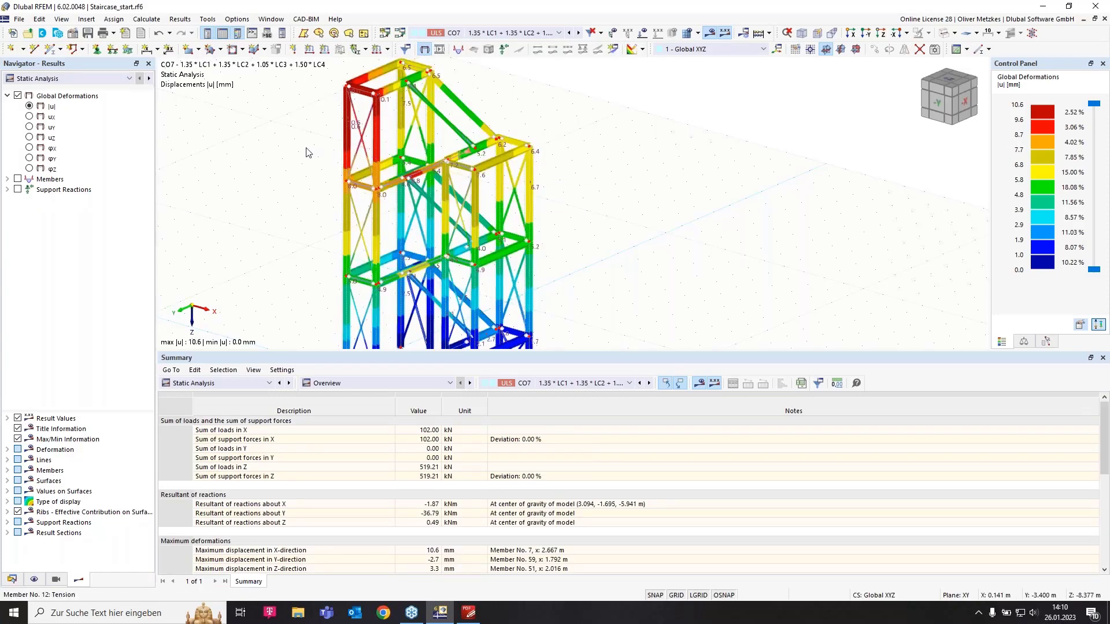
pyautogui.click(60, 79)
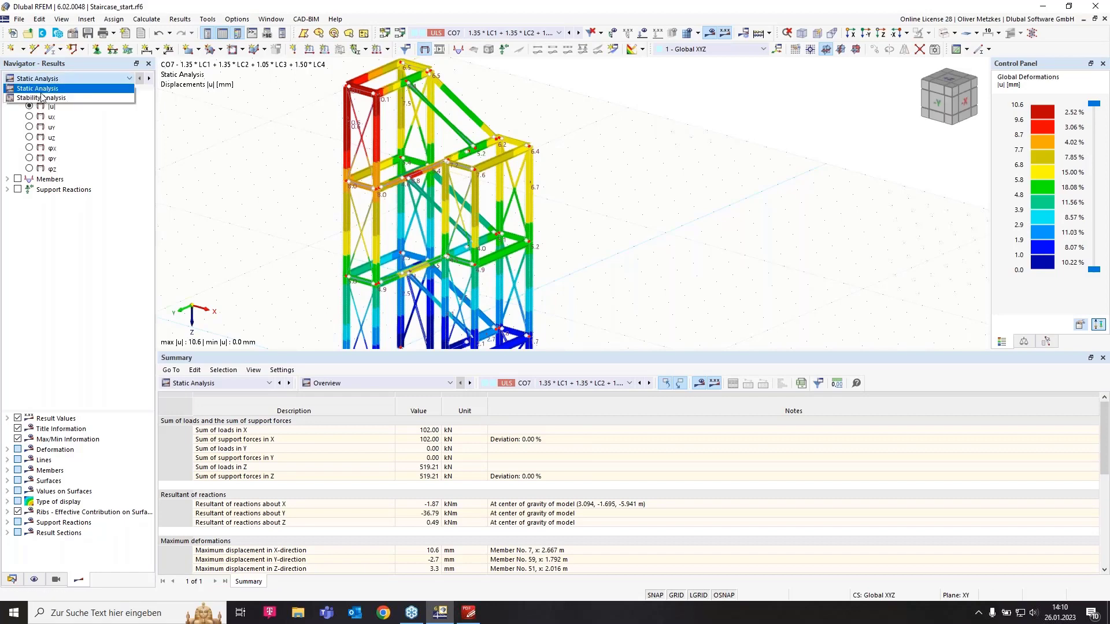
pyautogui.click(41, 91)
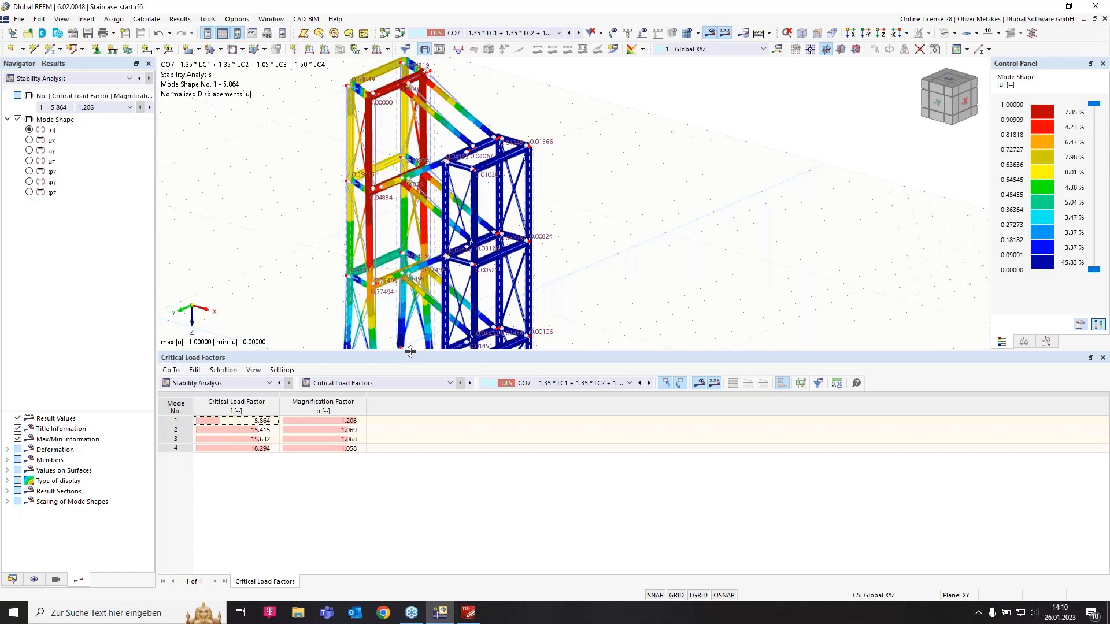
pyautogui.moveTo(410, 352); pyautogui.dragTo(411, 382)
pyautogui.moveTo(409, 435); pyautogui.dragTo(409, 472)
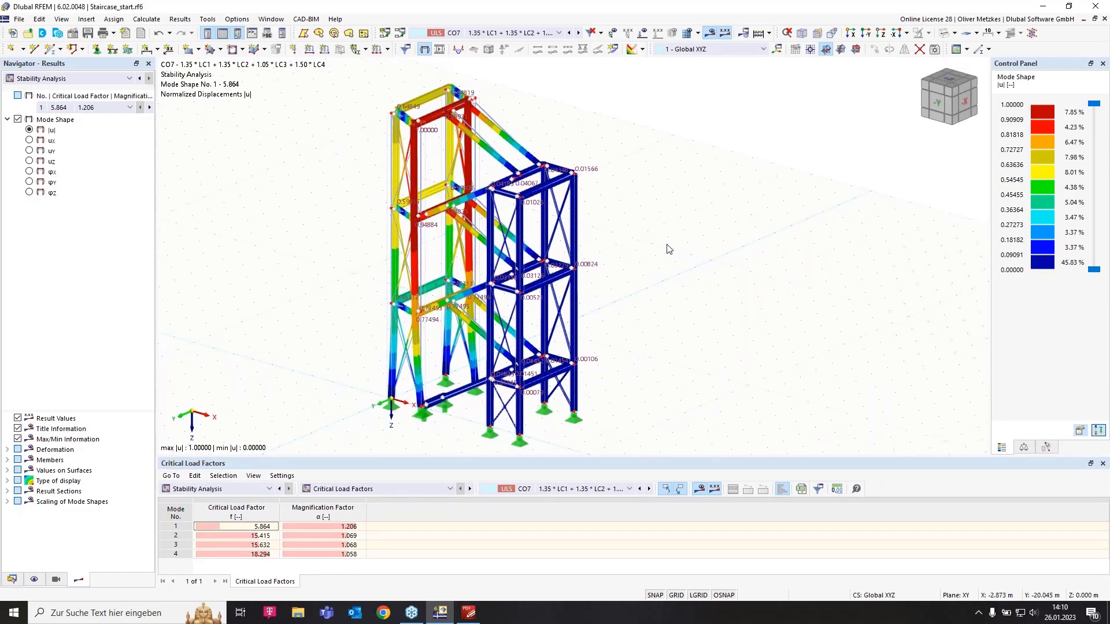
pyautogui.click(242, 524)
pyautogui.keyDown('ctrl'); pyautogui.moveTo(662, 272); pyautogui.dragTo(422, 289, button='middle'); pyautogui.keyUp('ctrl')
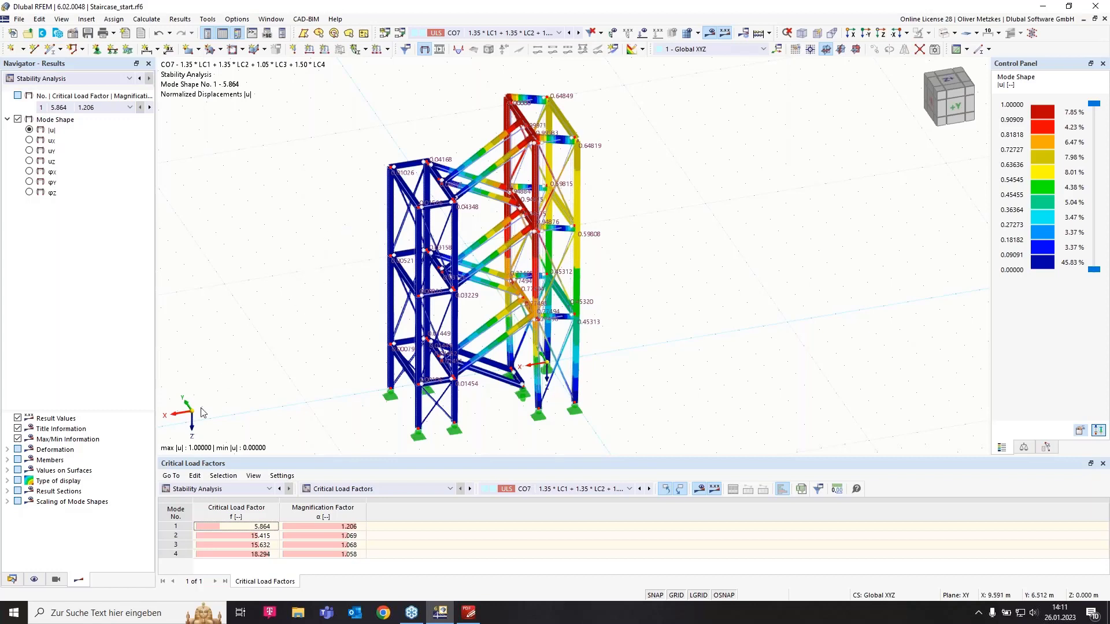
# Create a local imperfection case named "Initial sway +Y"
pyautogui.click(14, 581)
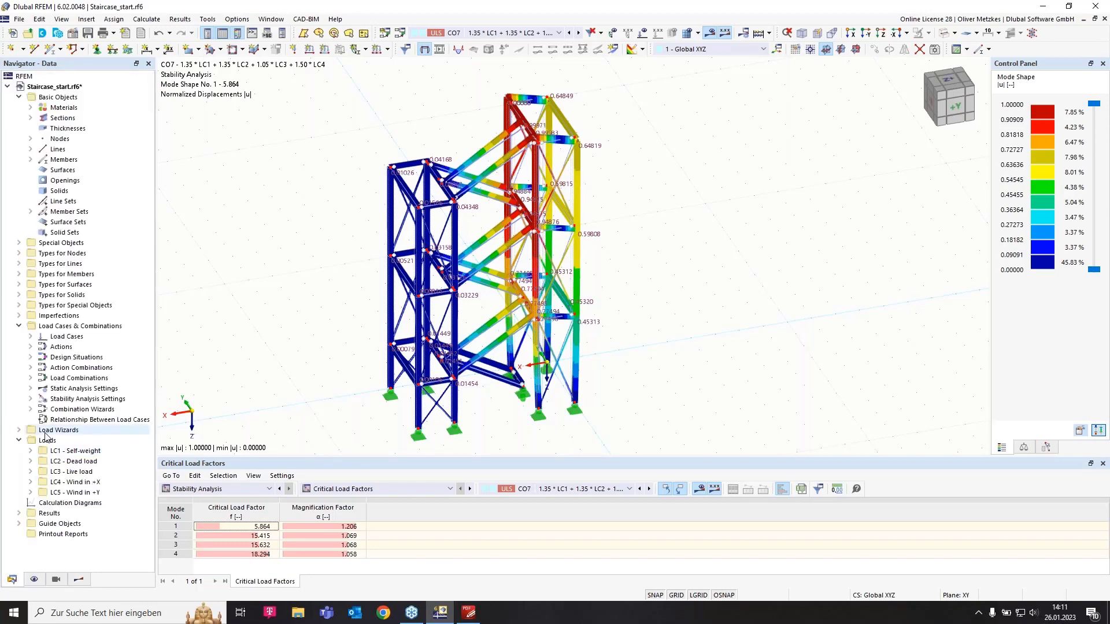
pyautogui.click(18, 315)
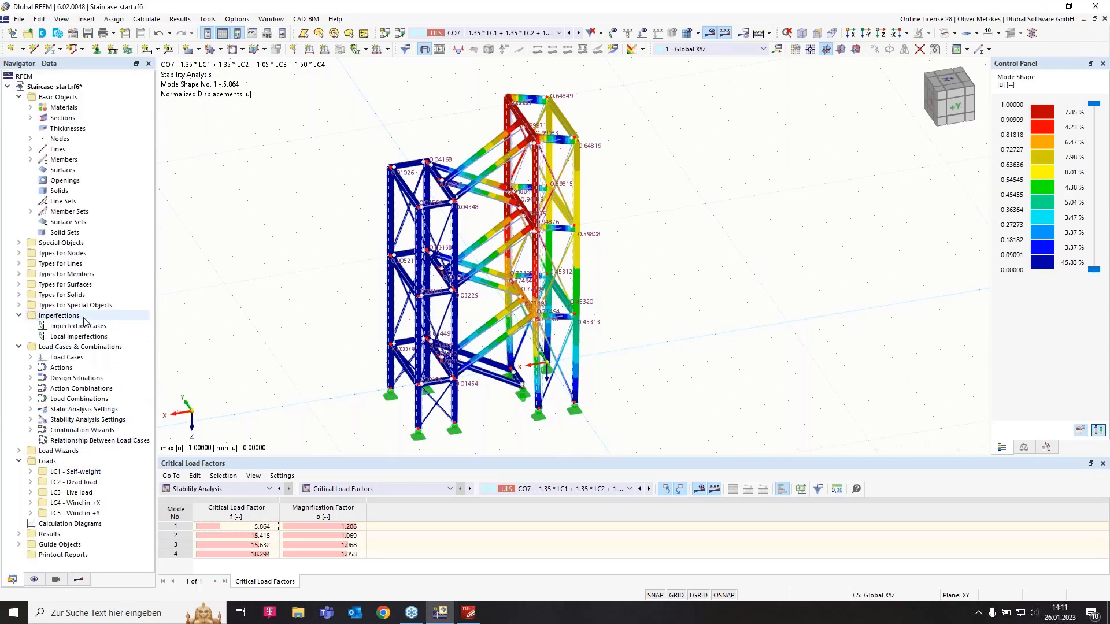
pyautogui.rightClick(88, 327)
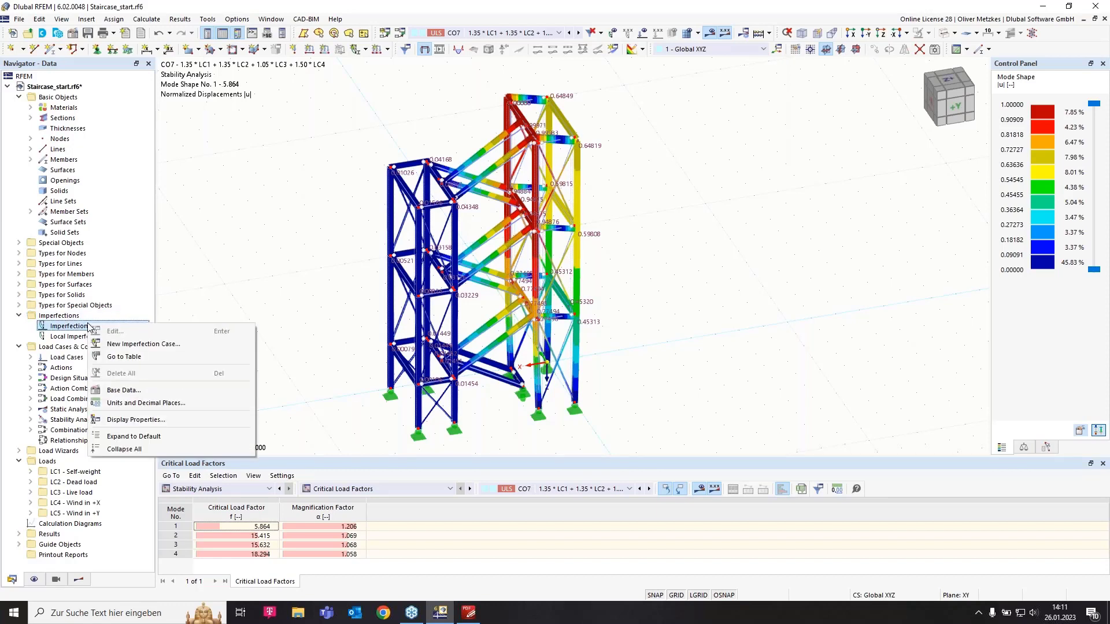
pyautogui.click(128, 345)
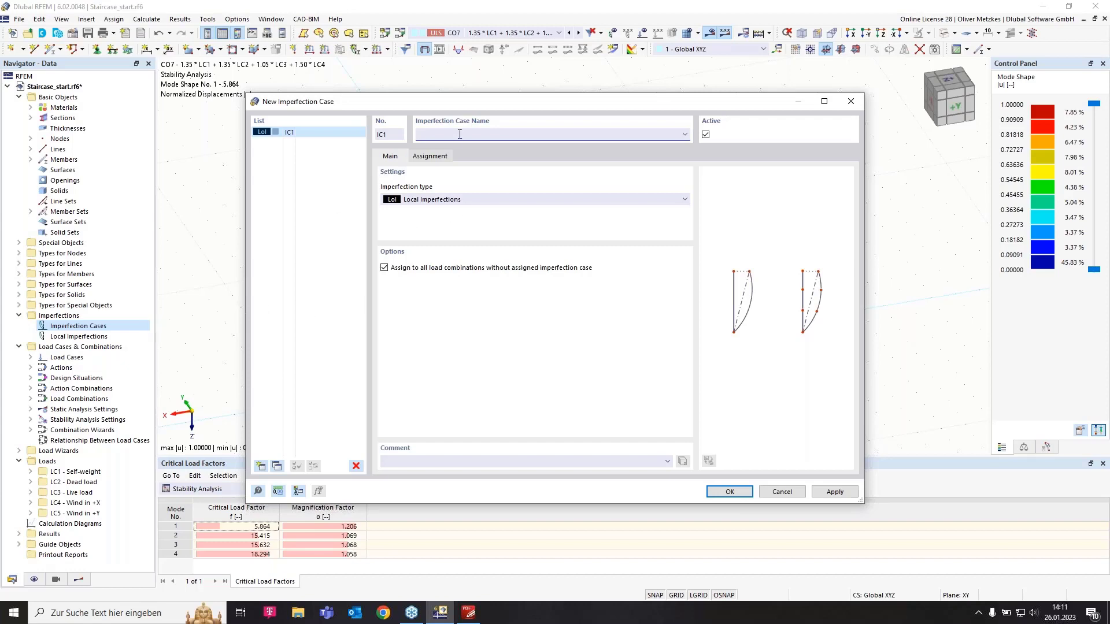
pyautogui.write('al sway +Y')
pyautogui.click(743, 489)
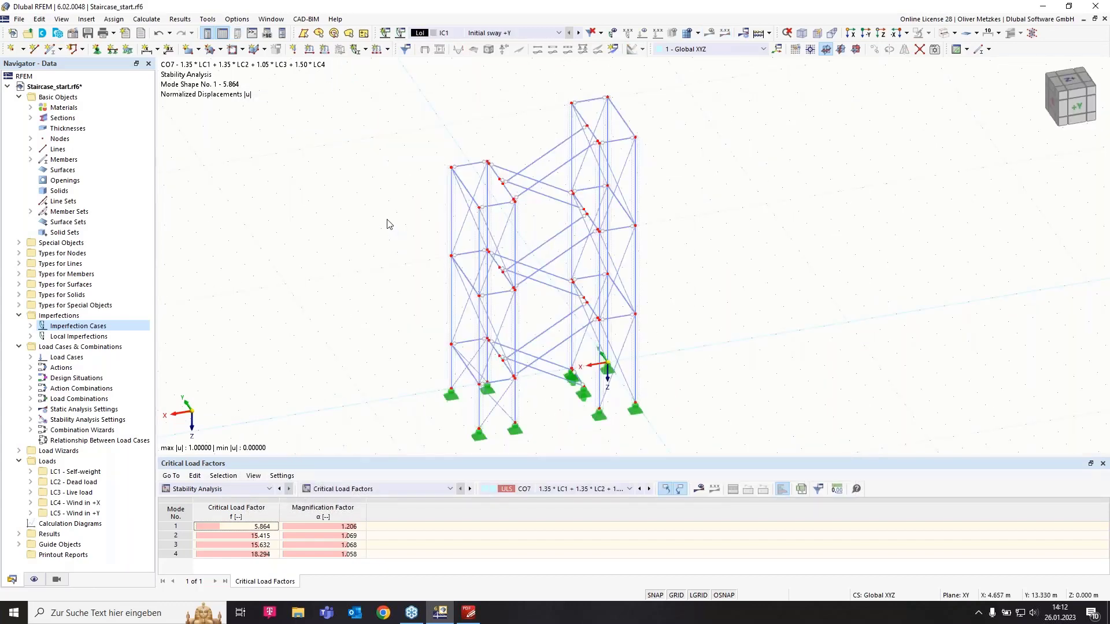
# Start a new member set imperfection to EN 1993-1-1, taking the structure height from the base and top nodes of a lower-tower column
pyautogui.click(366, 51)
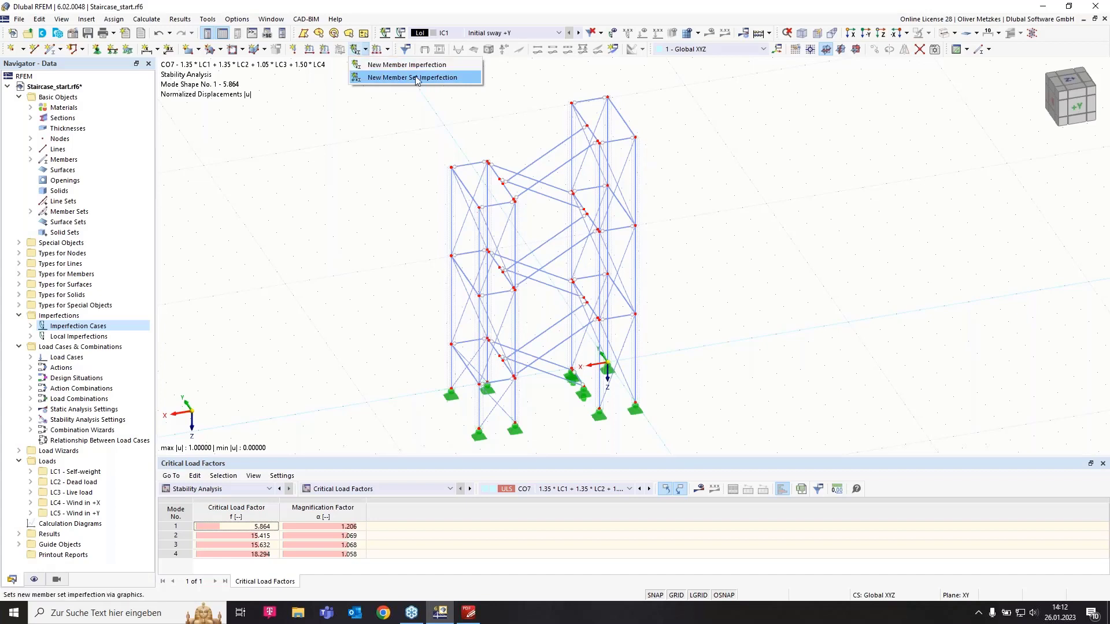
pyautogui.click(444, 78)
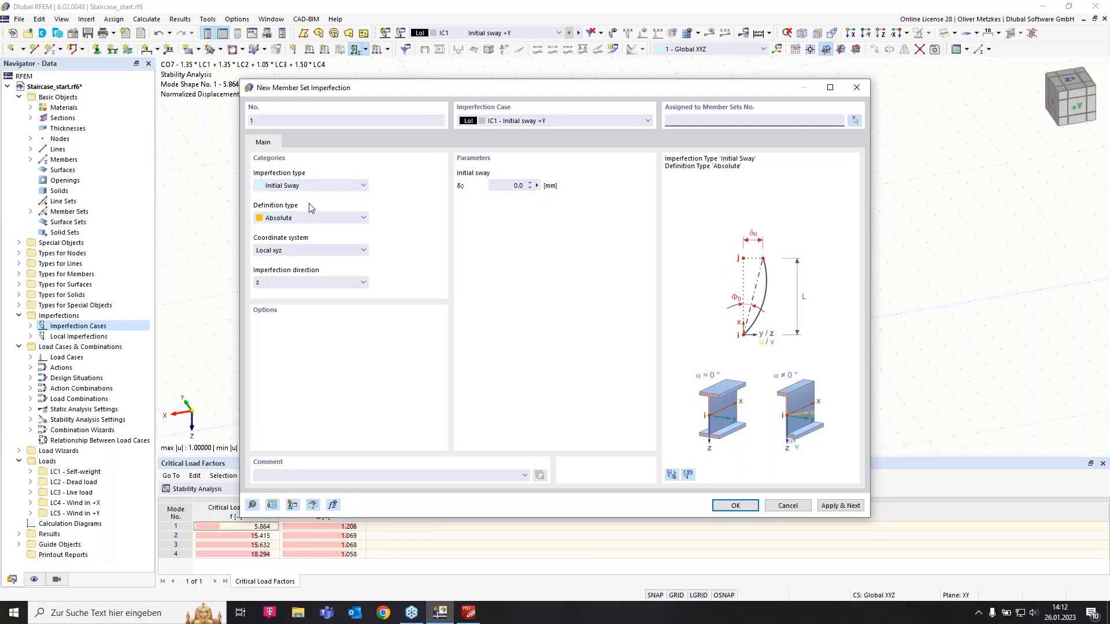
pyautogui.click(310, 218)
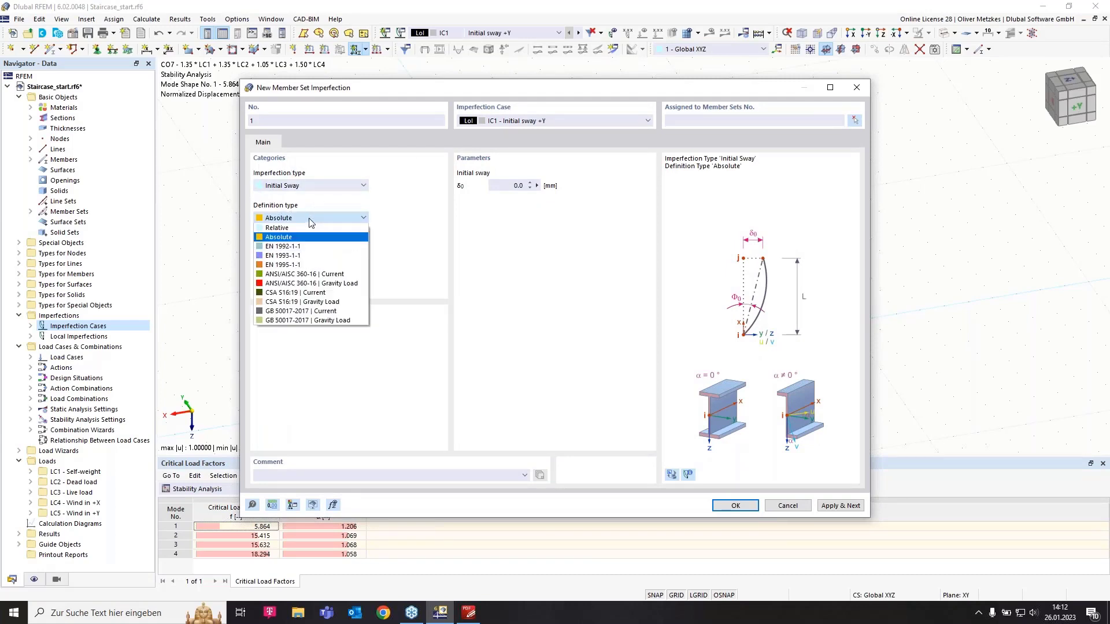
pyautogui.click(309, 255)
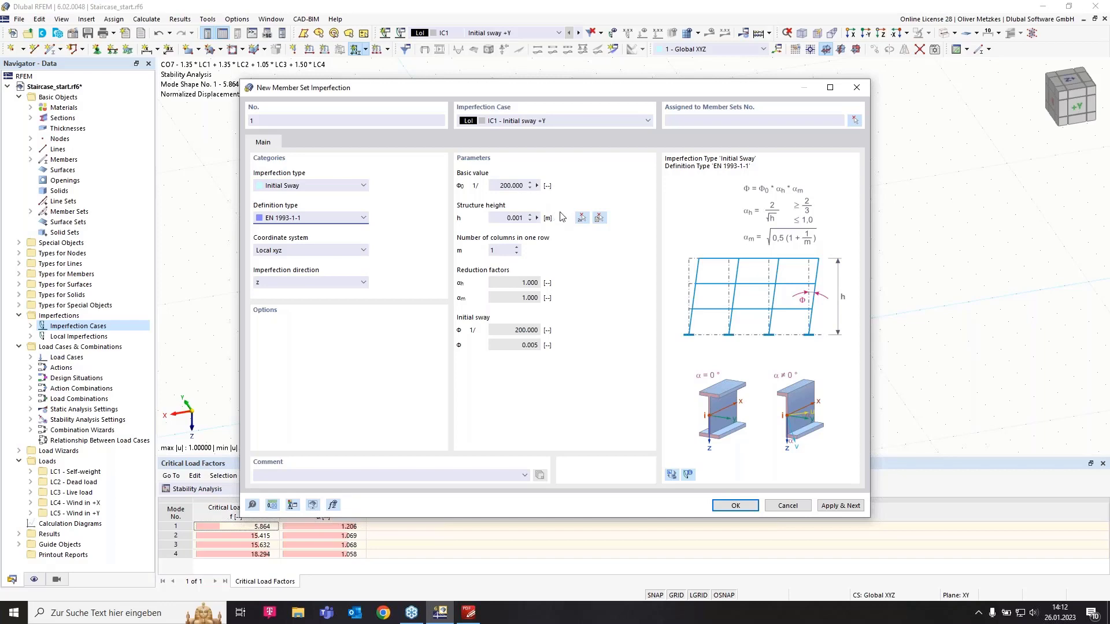
pyautogui.click(581, 222)
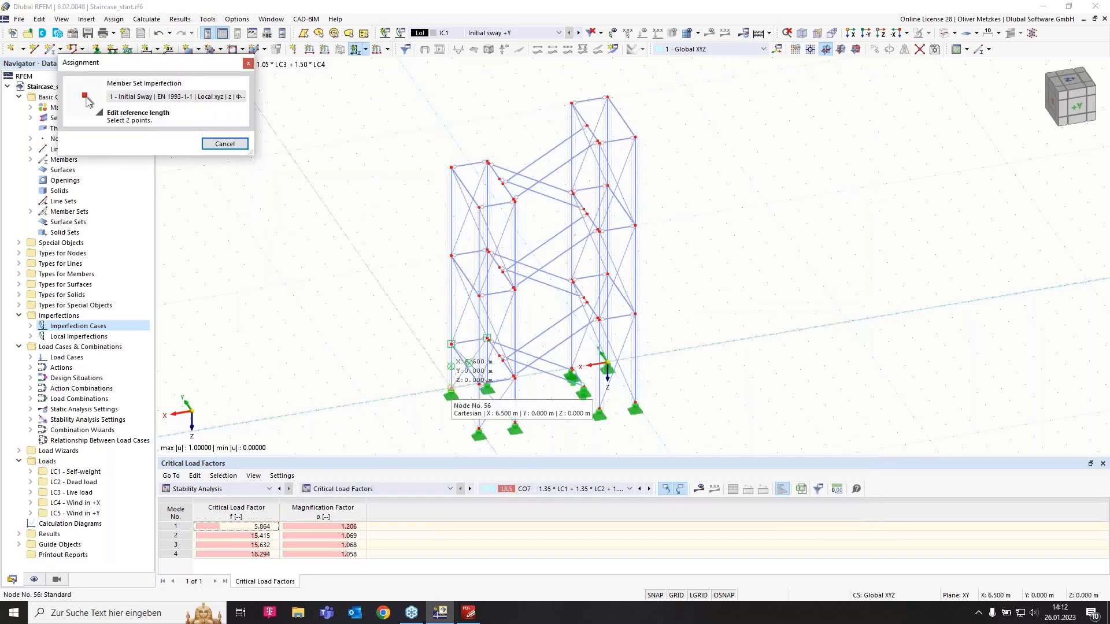
pyautogui.click(452, 389)
pyautogui.click(452, 168)
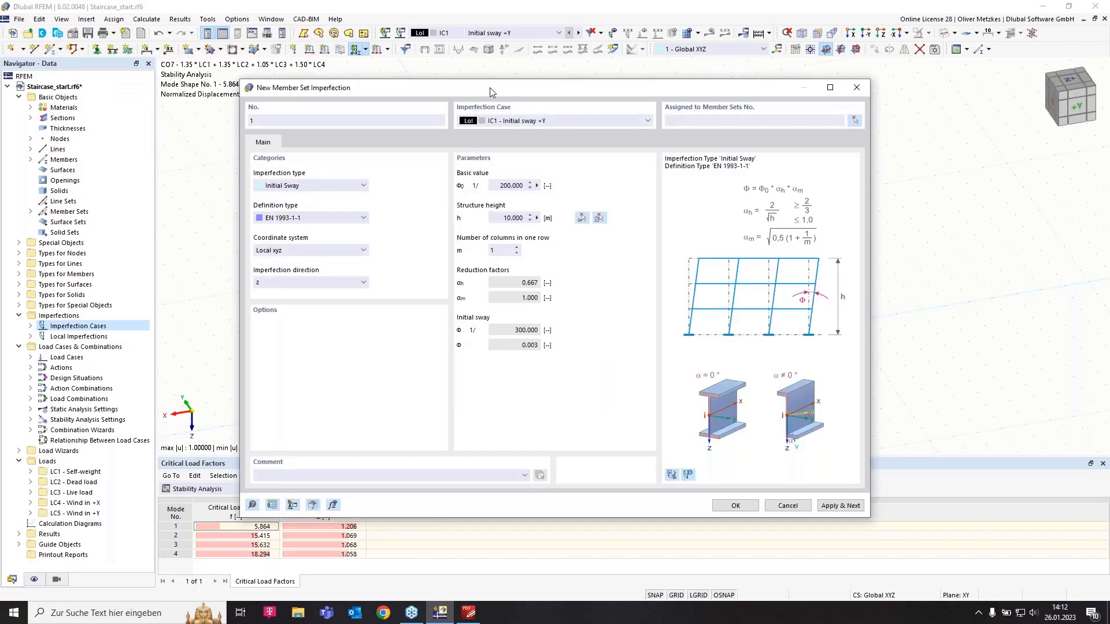
# Set the imperfection's number of columns in one row to 2 and its coordinate system to 1 - Global XYZ
pyautogui.moveTo(490, 88); pyautogui.dragTo(776, 81)
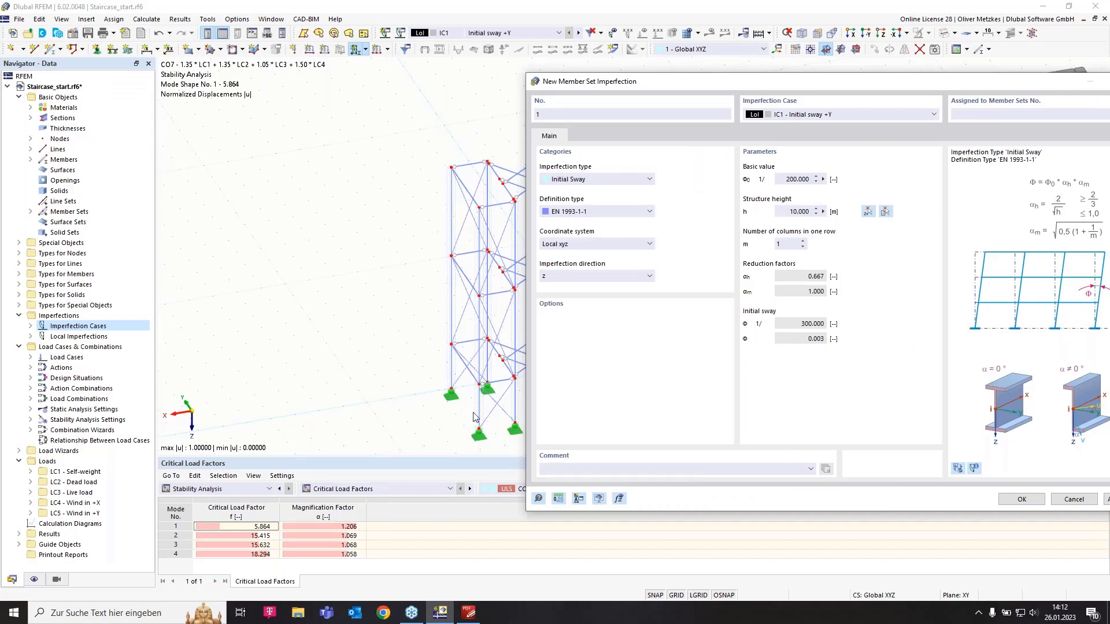
pyautogui.click(803, 242)
pyautogui.moveTo(849, 83); pyautogui.dragTo(663, 82)
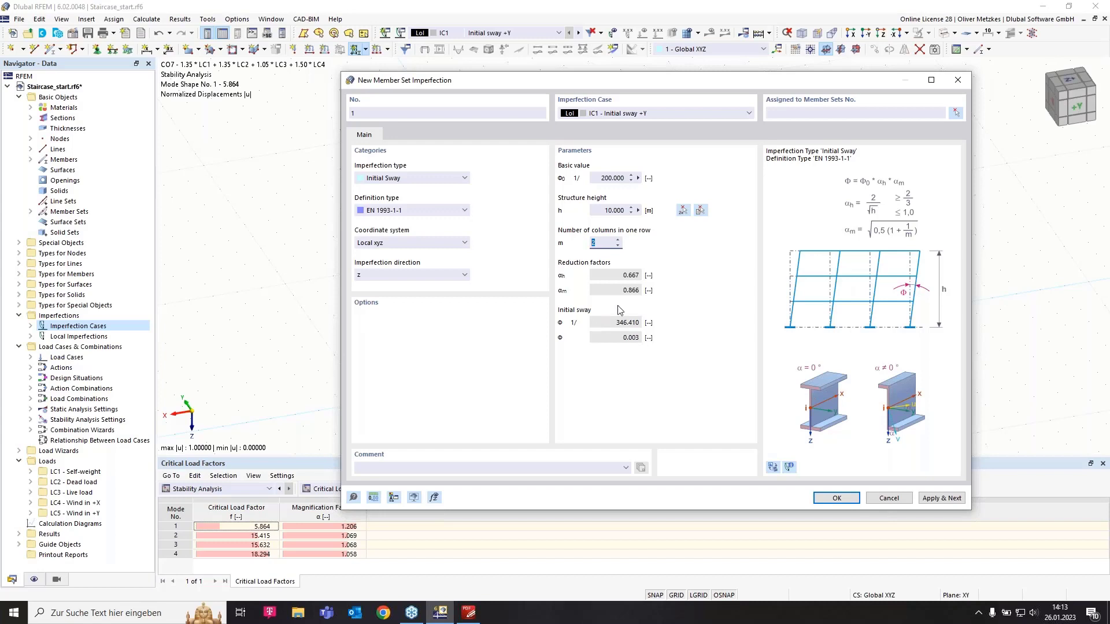
pyautogui.click(419, 247)
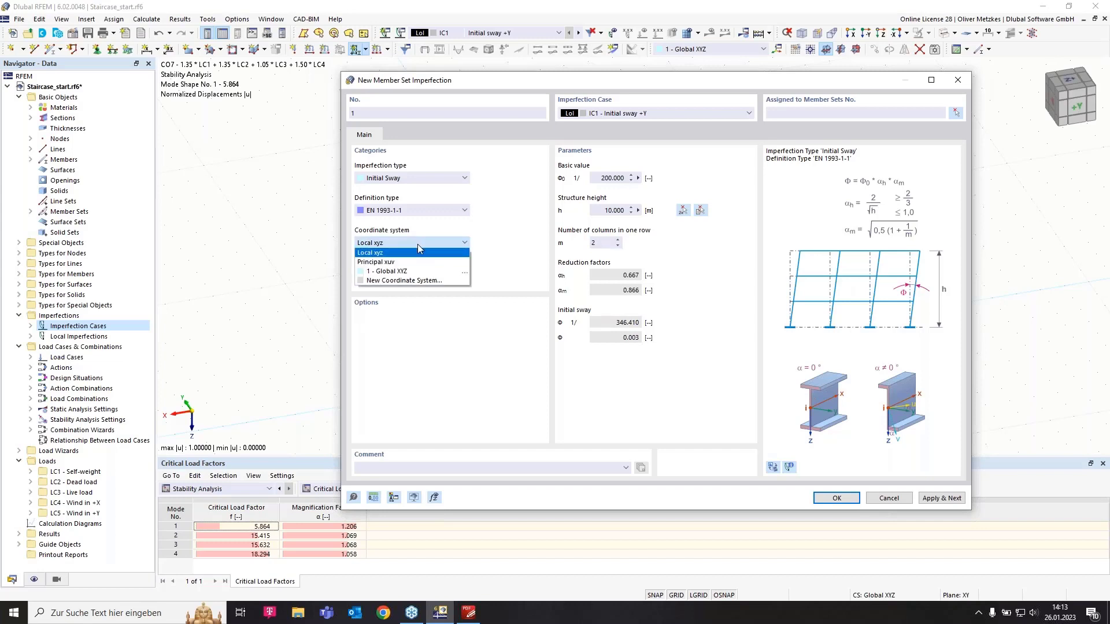
pyautogui.click(399, 272)
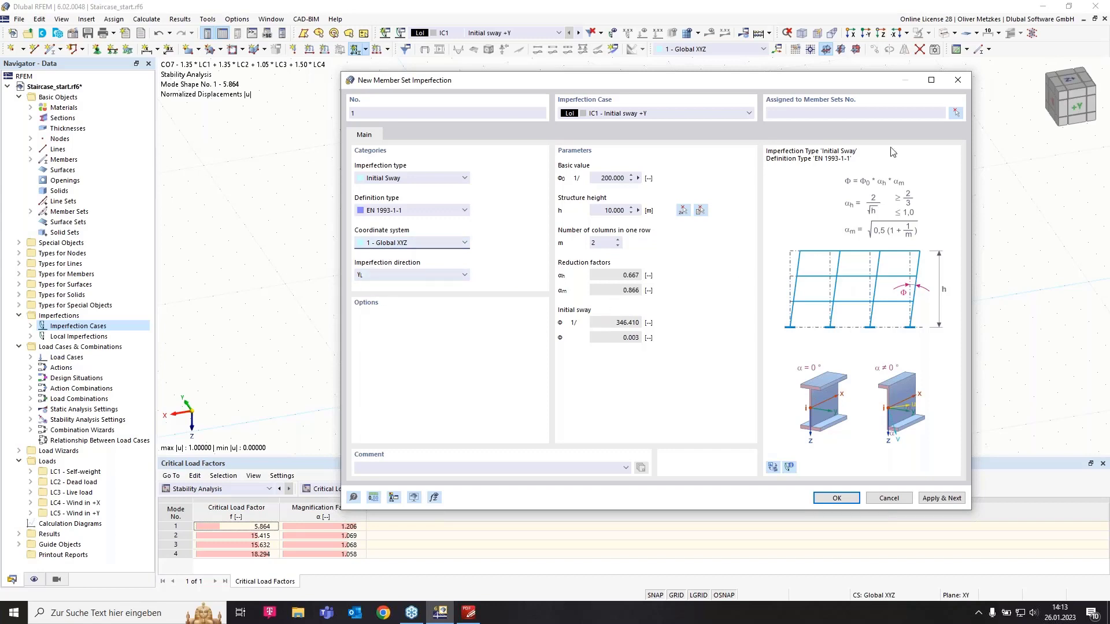
# Assign the imperfection to member sets 1-8 by selecting the columns graphically, and display the imperfections on the model
pyautogui.click(956, 113)
pyautogui.moveTo(829, 360); pyautogui.dragTo(397, 210)
pyautogui.click(171, 169)
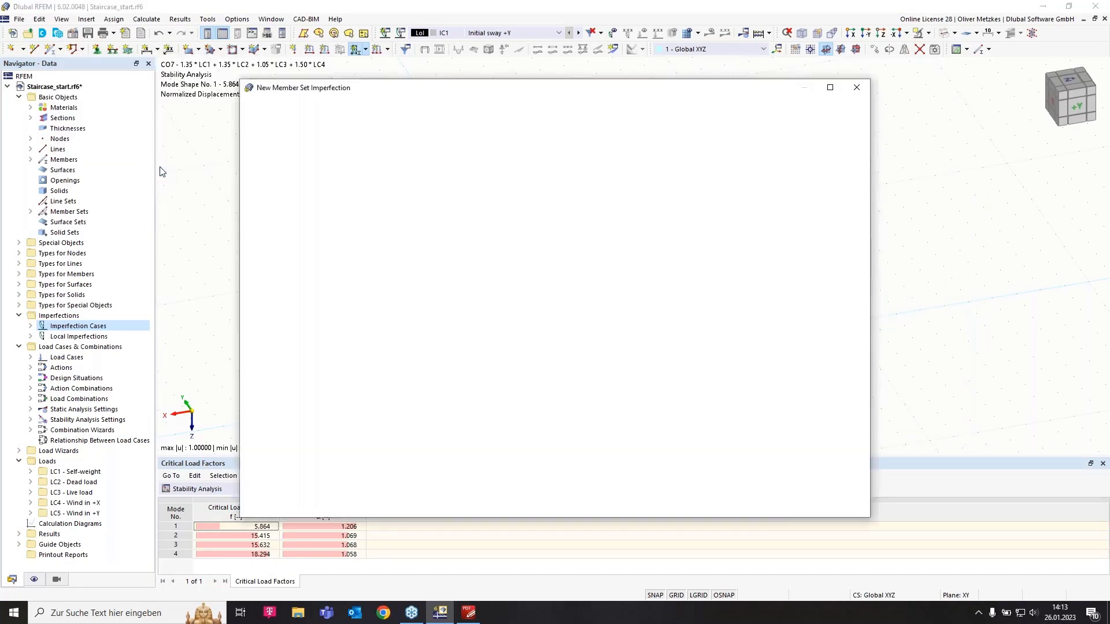
pyautogui.click(735, 505)
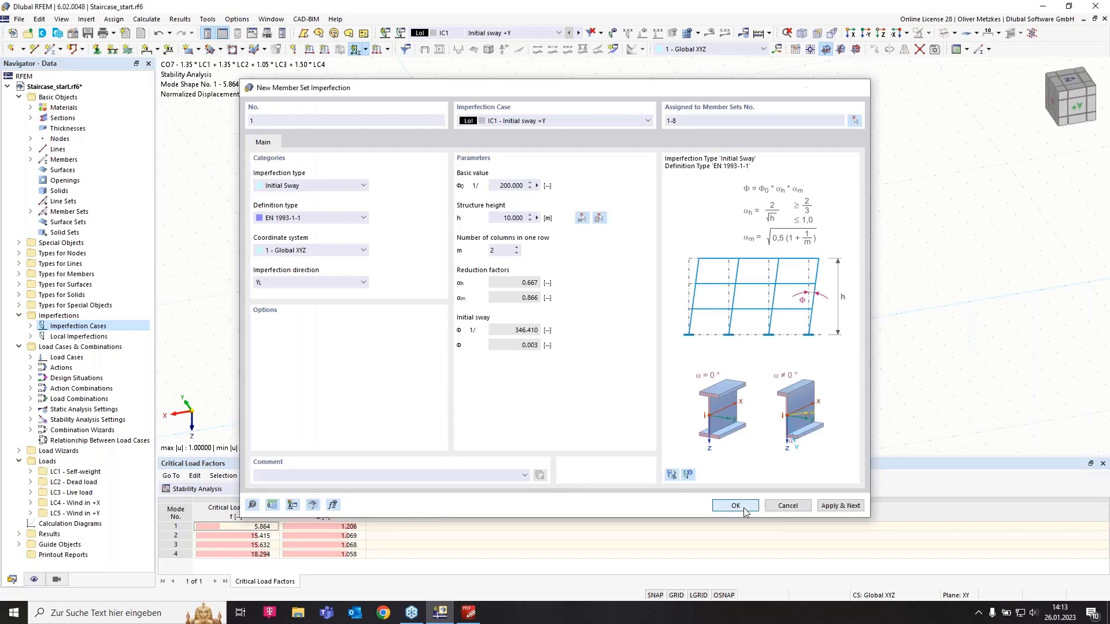
pyautogui.click(620, 34)
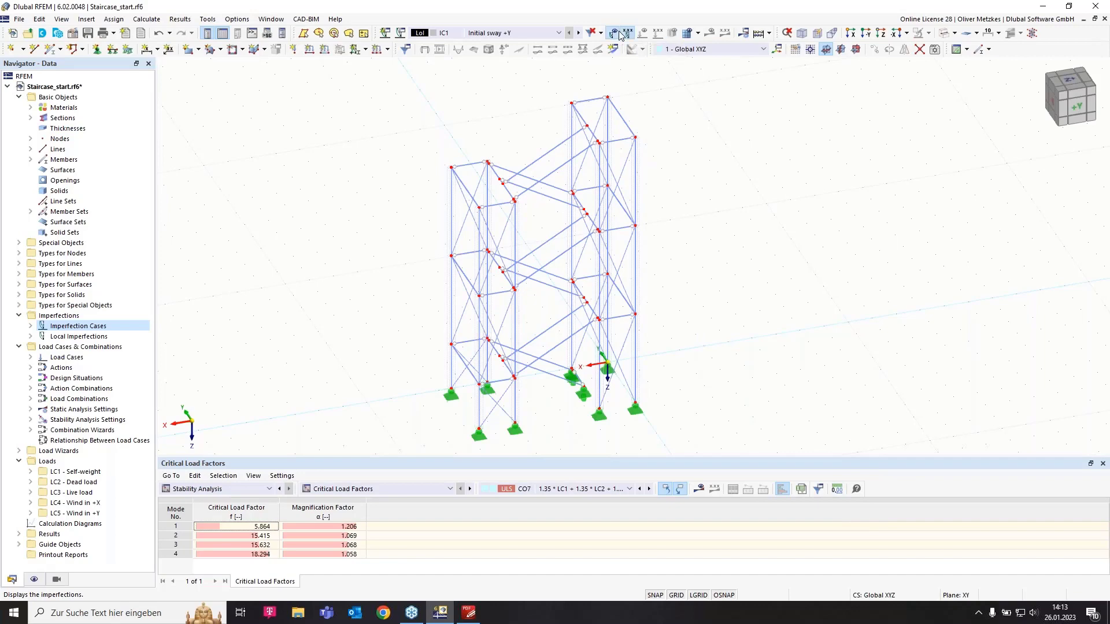
pyautogui.keyDown('ctrl'); pyautogui.moveTo(730, 207); pyautogui.dragTo(632, 278, button='middle'); pyautogui.keyUp('ctrl')
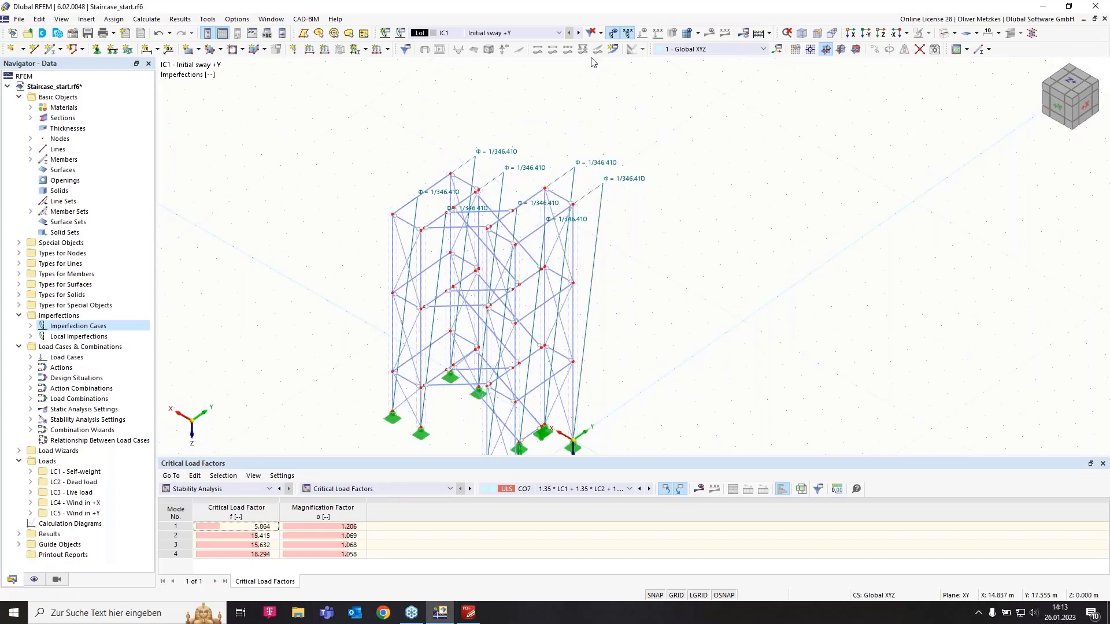
# Copy imperfection case IC1 and name the copy "Initial sway +X"
pyautogui.click(400, 34)
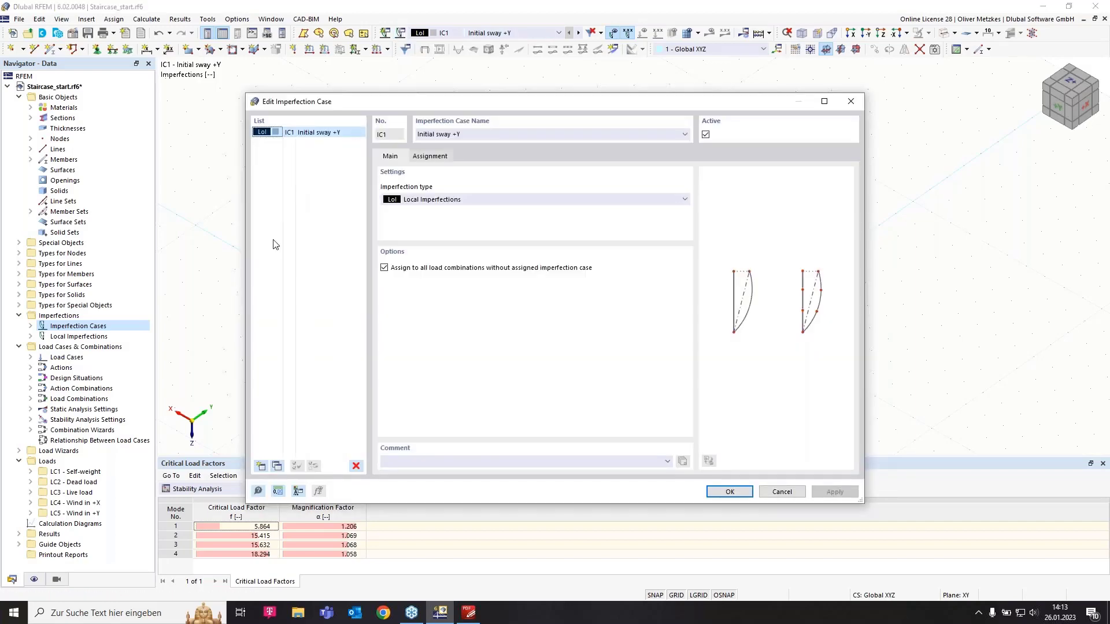
pyautogui.click(277, 465)
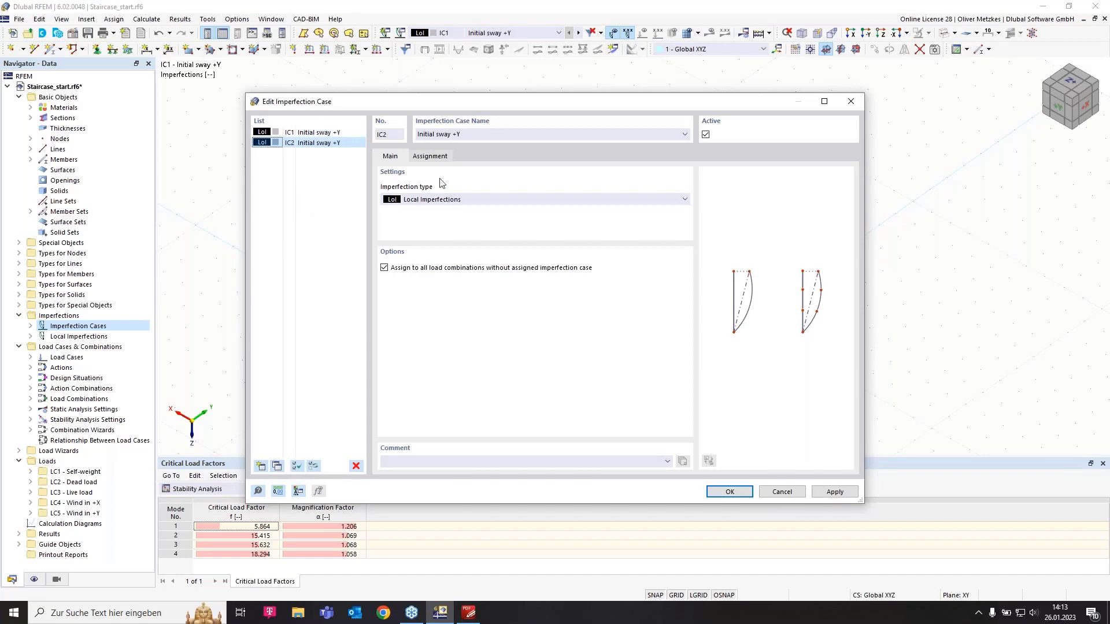
pyautogui.click(489, 134)
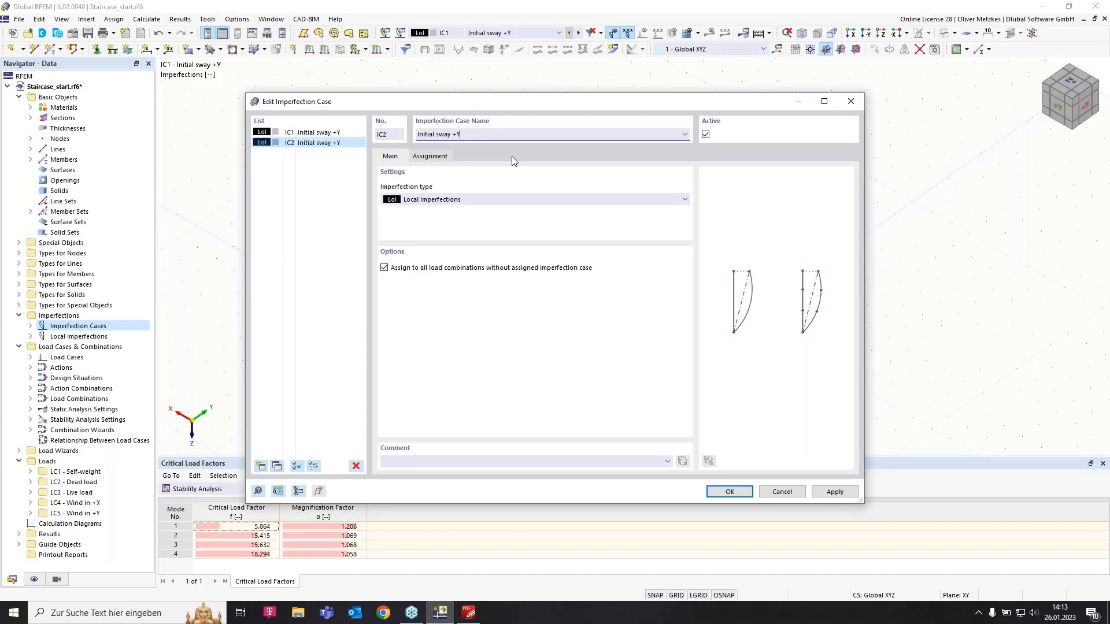
pyautogui.press('BackSpace')
pyautogui.write('X')
pyautogui.click(729, 491)
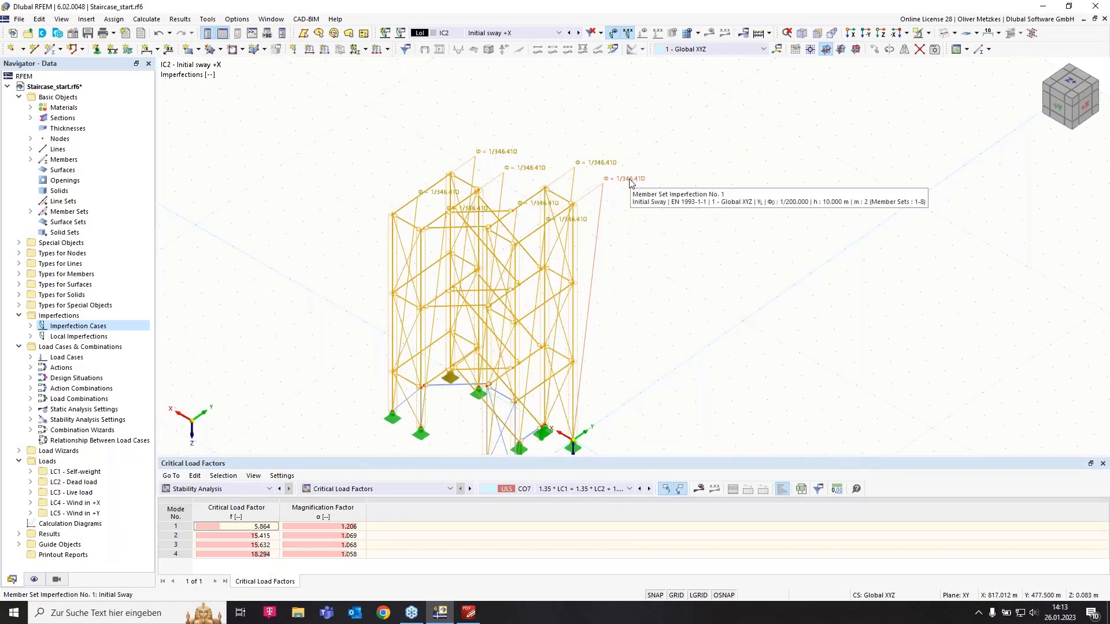
# Change the direction of the member set imperfection in case IC2 to global XL
pyautogui.rightClick(630, 182)
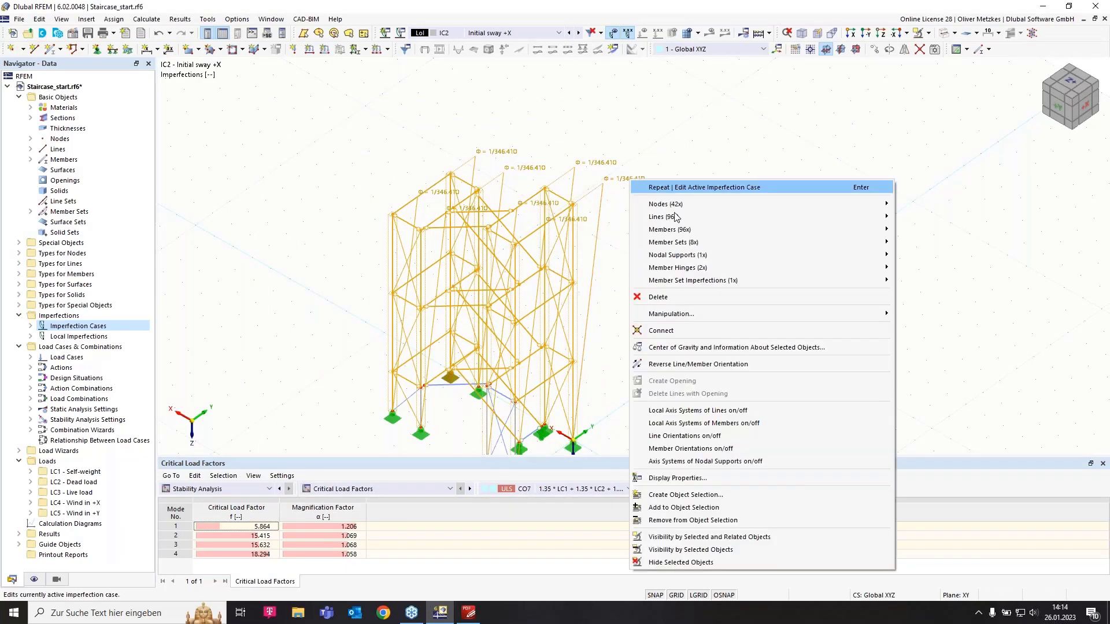
pyautogui.moveTo(671, 281)
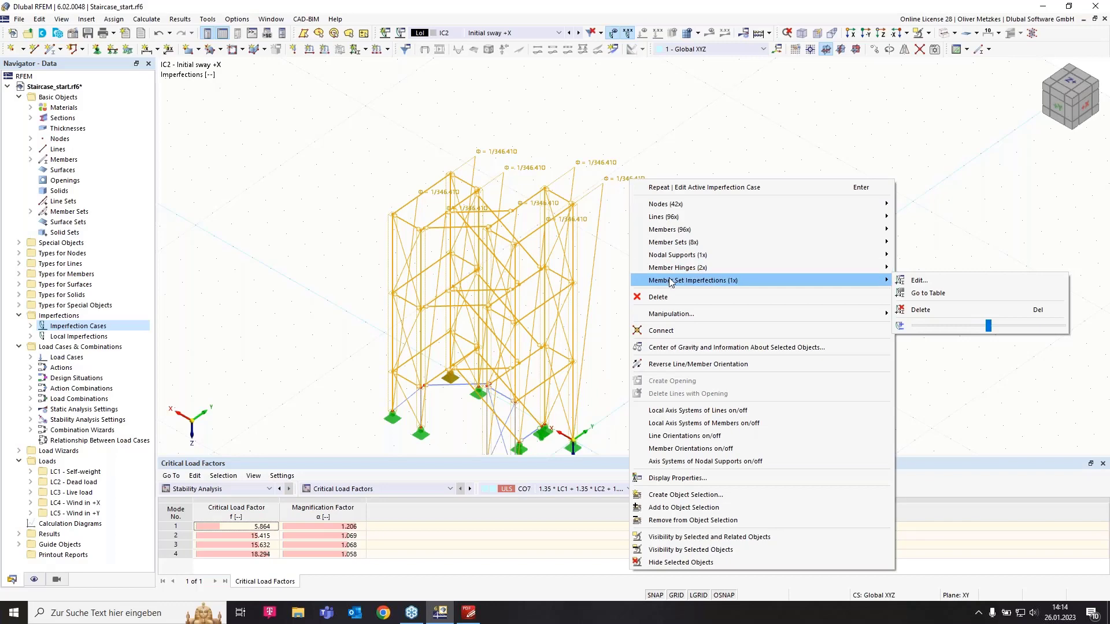
pyautogui.click(918, 282)
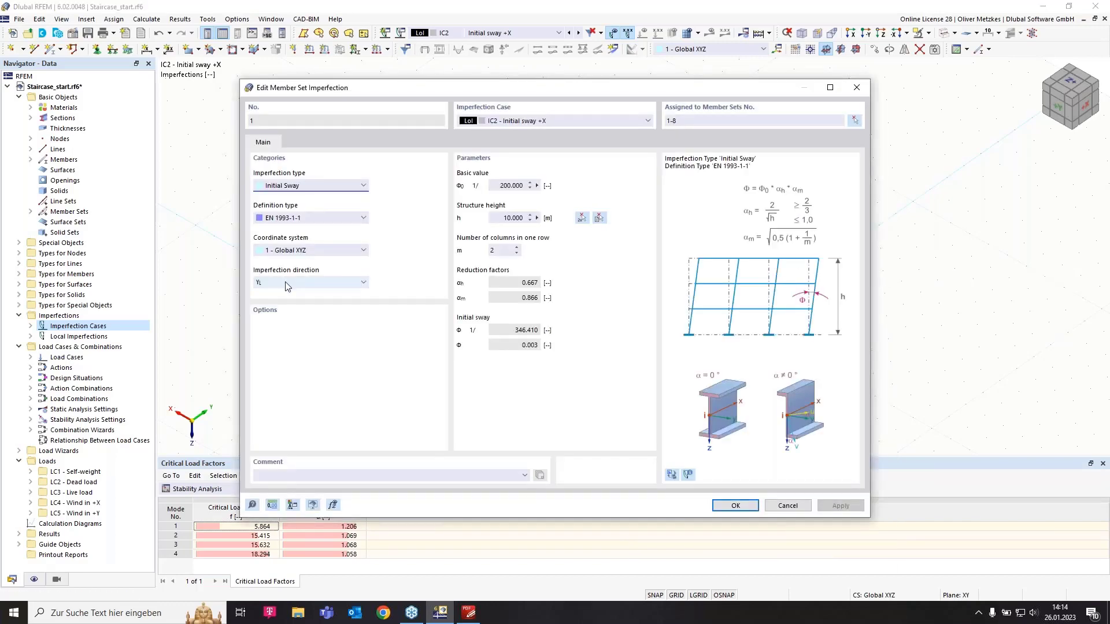
pyautogui.click(285, 283)
pyautogui.click(285, 320)
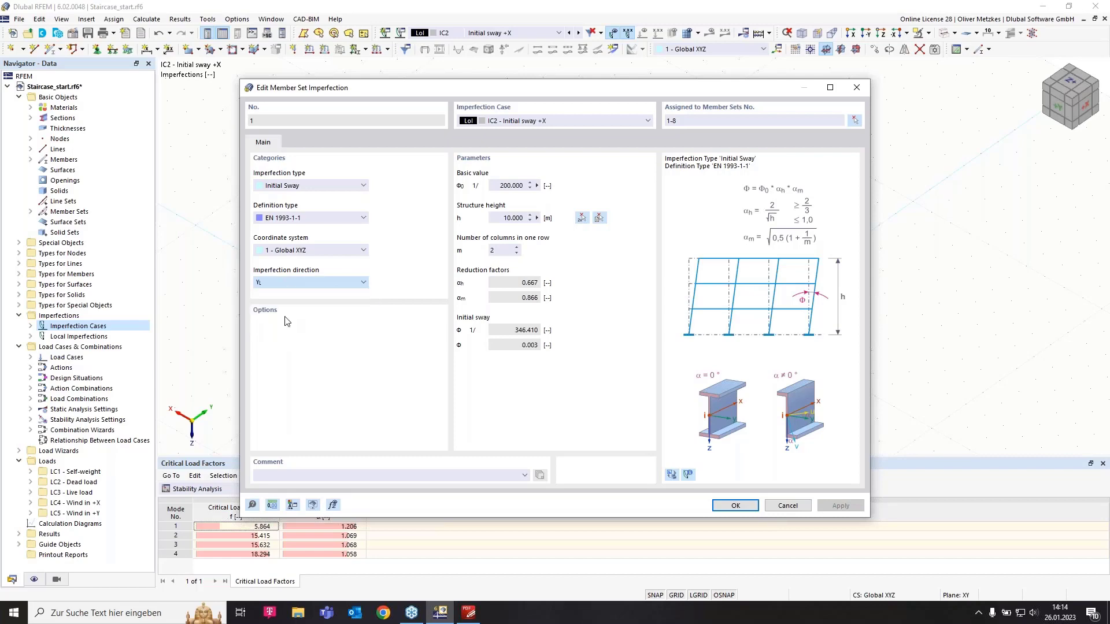
pyautogui.click(742, 509)
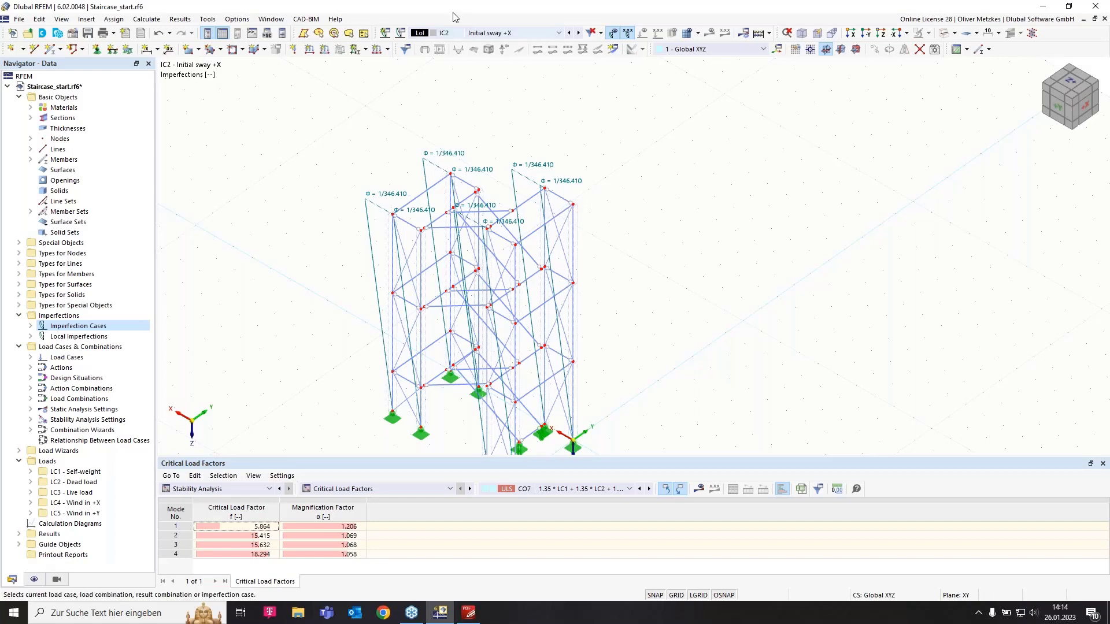
# Assign load case LC5 Wind in +Y to imperfection case IC1 Initial sway +Y
pyautogui.click(401, 33)
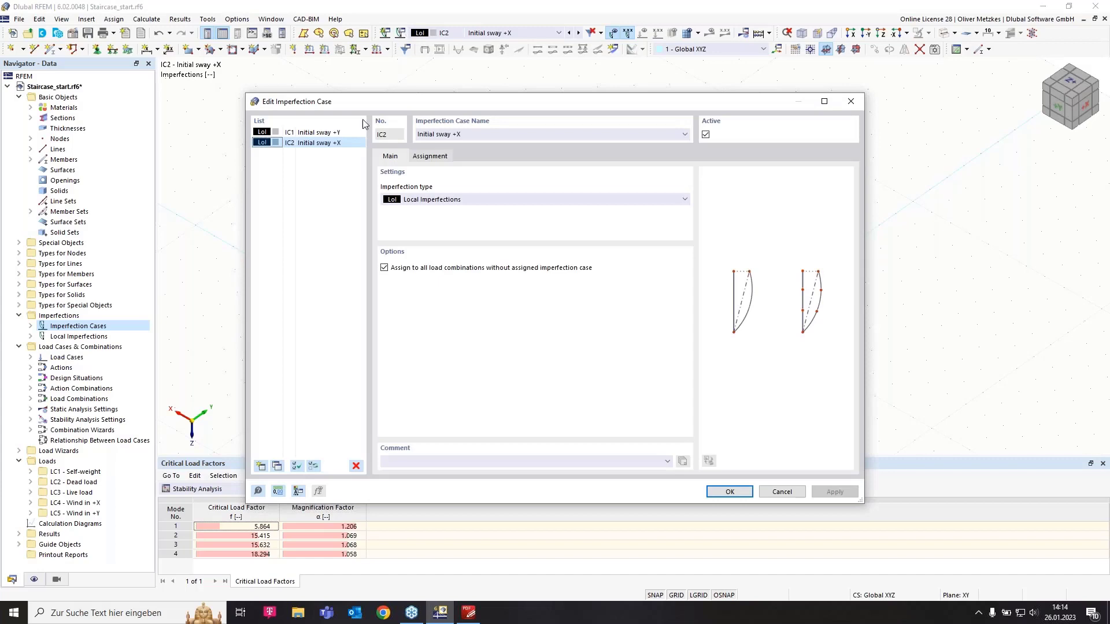
pyautogui.click(329, 134)
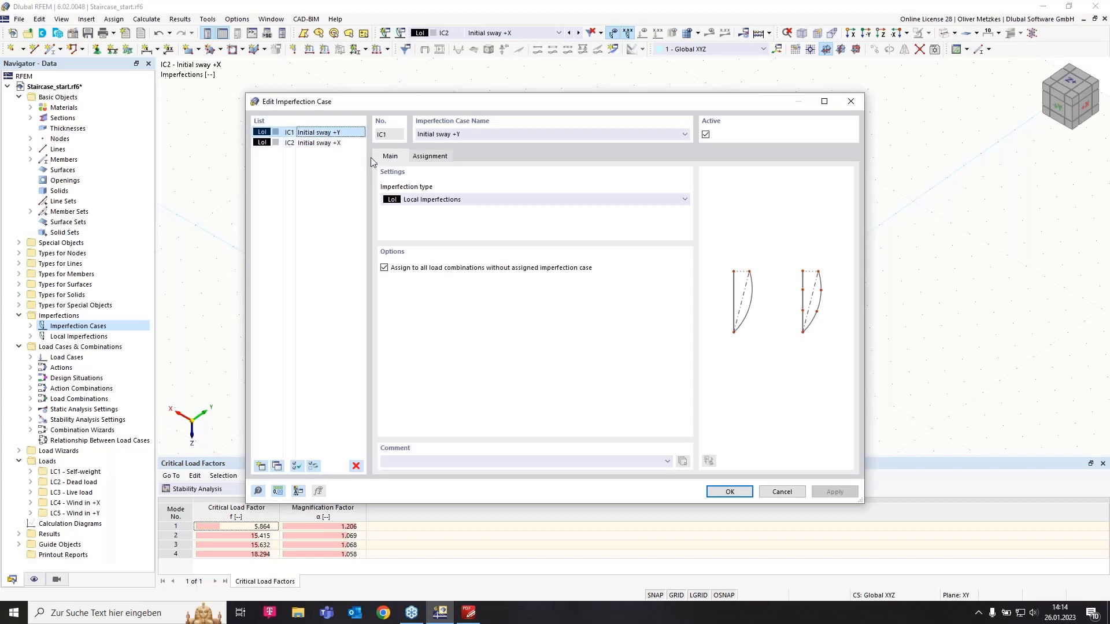
pyautogui.click(432, 157)
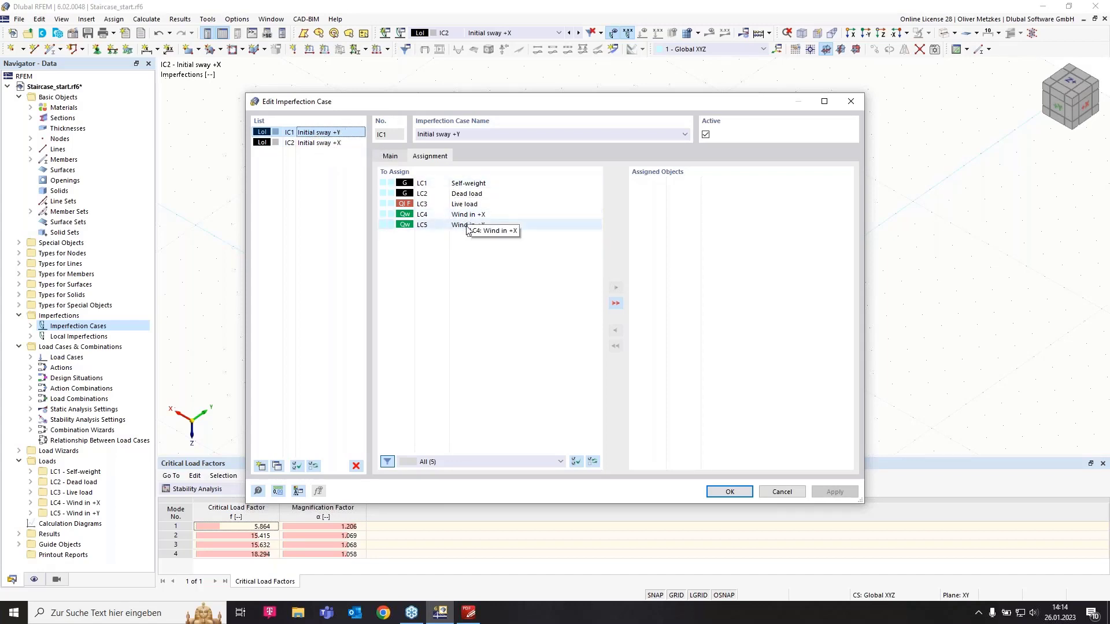
pyautogui.click(499, 229)
pyautogui.moveTo(499, 229); pyautogui.dragTo(738, 196)
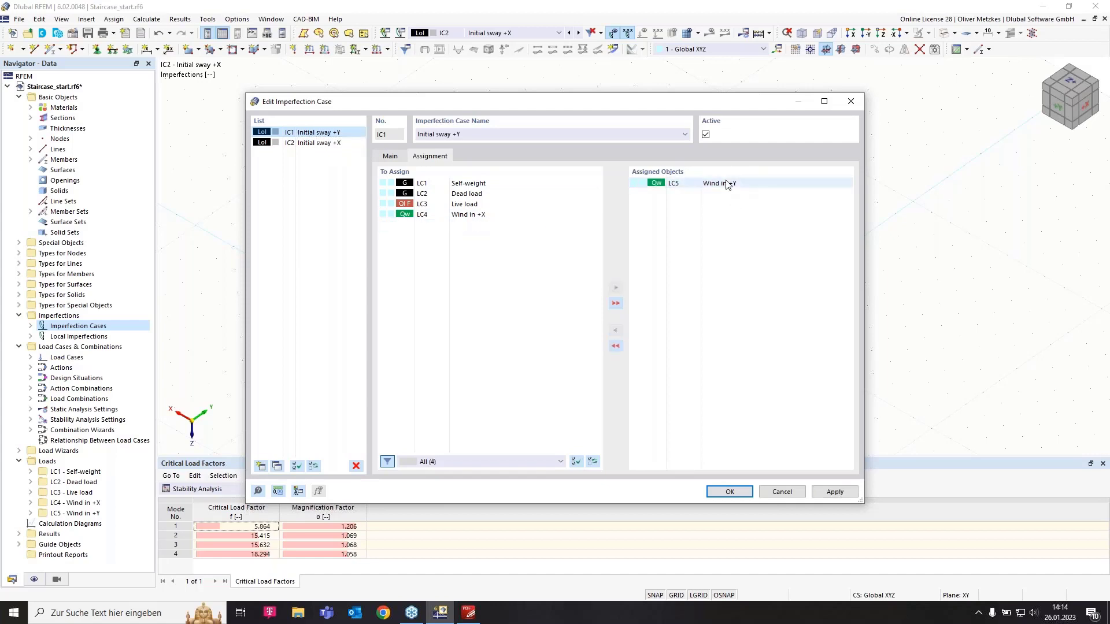
# Assign load case LC4 Wind in +X to imperfection case IC2 Initial sway +X
pyautogui.click(337, 143)
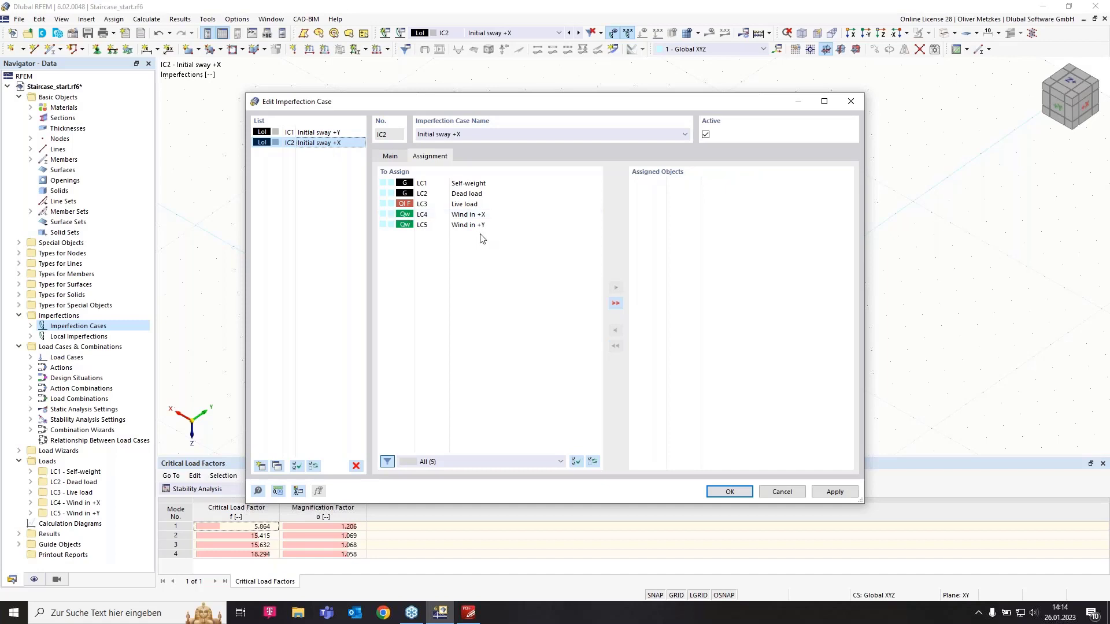
pyautogui.moveTo(502, 223); pyautogui.dragTo(730, 196)
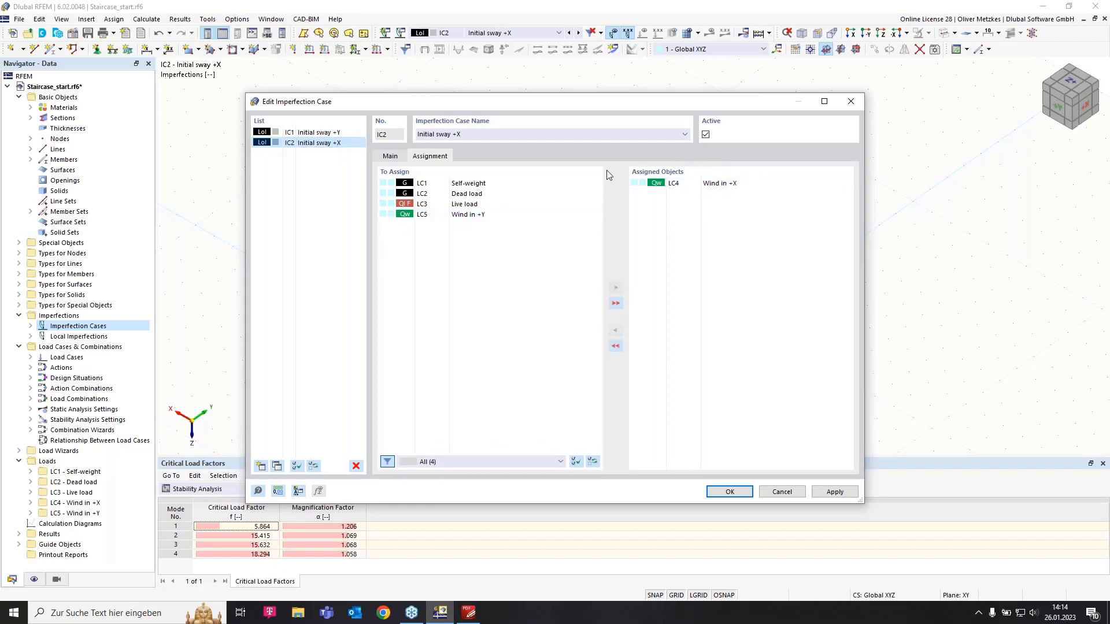
pyautogui.click(729, 492)
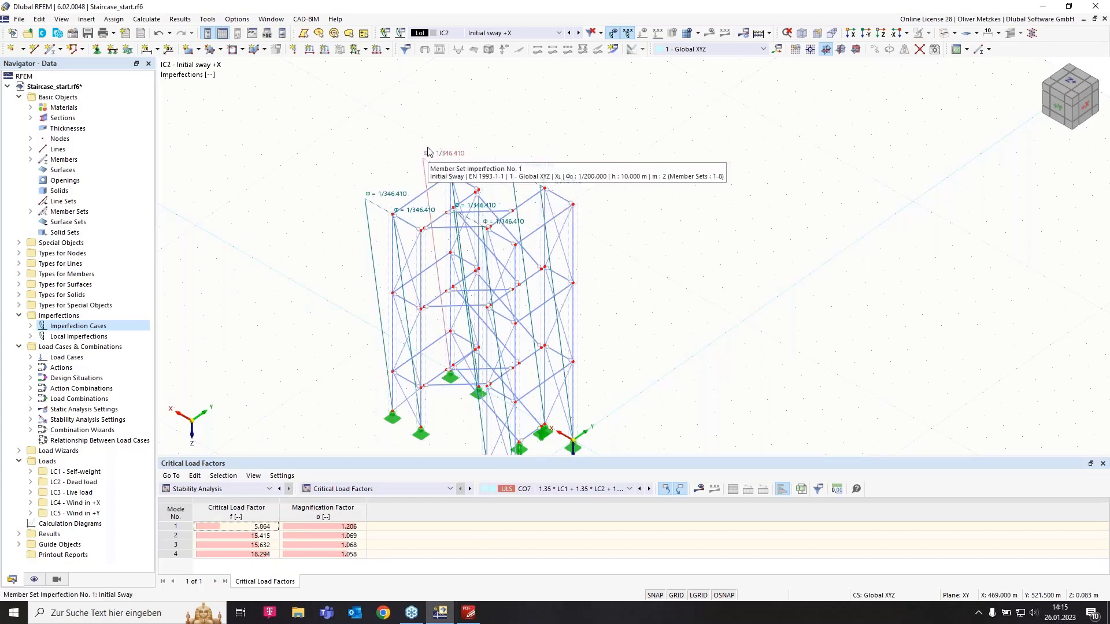
# Create a new combination wizard for design situation DS1 using SA2 second-order (P-Δ) analysis and considering imperfection cases
pyautogui.click(466, 35)
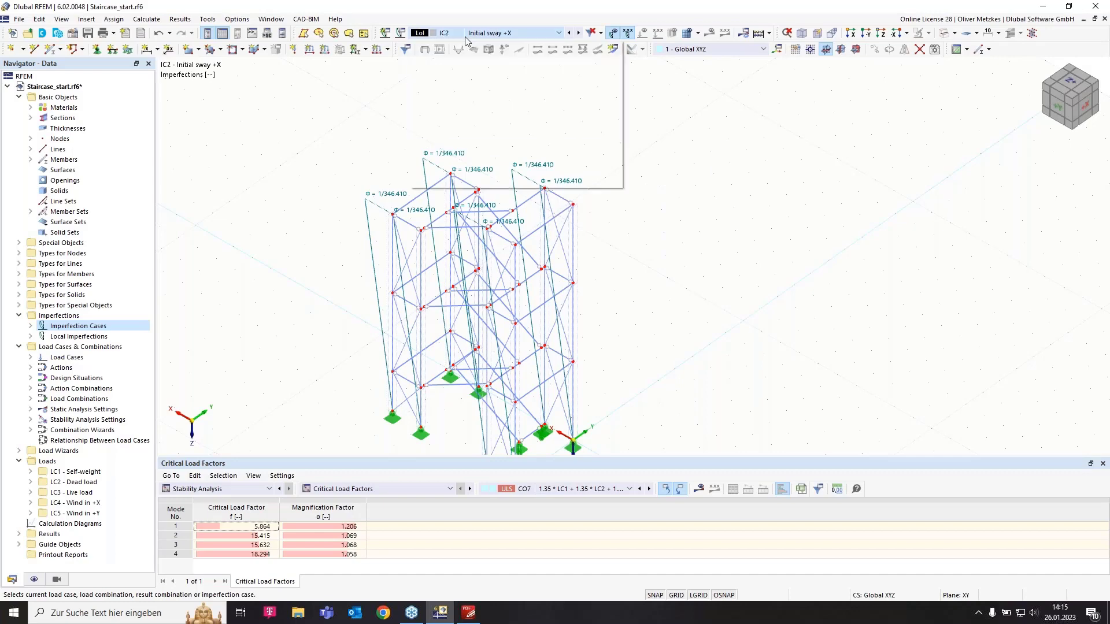
pyautogui.click(459, 109)
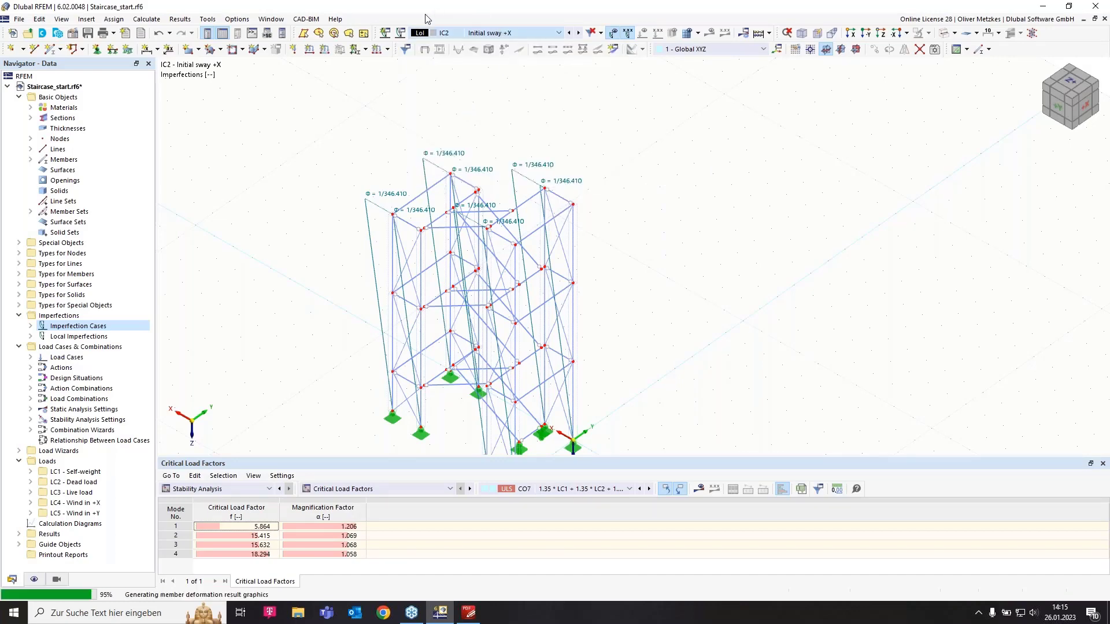
pyautogui.click(402, 36)
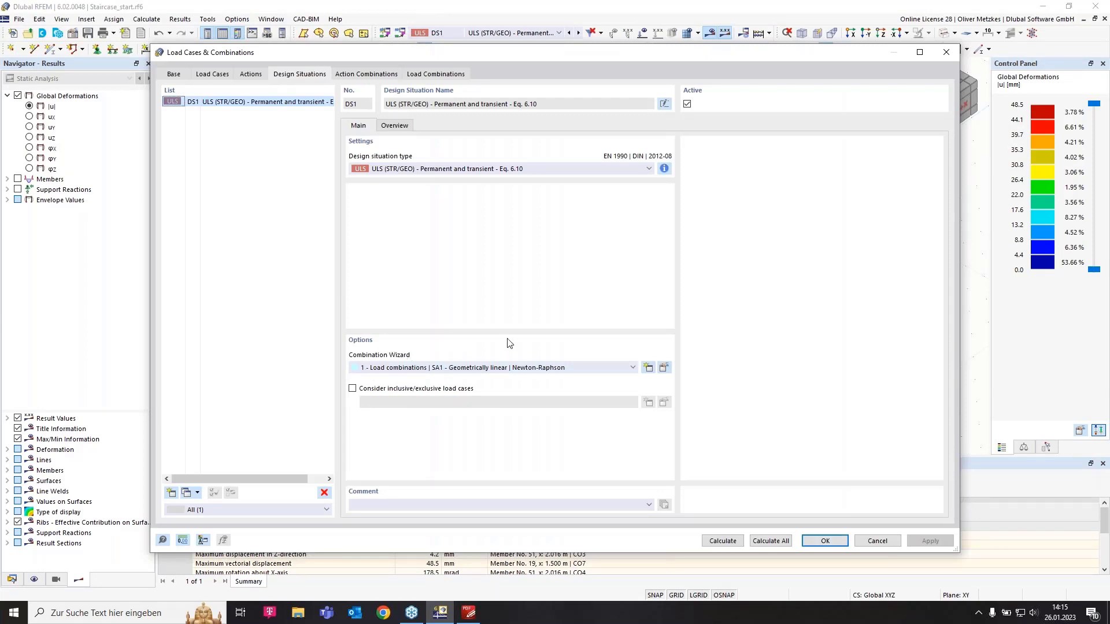
pyautogui.click(647, 368)
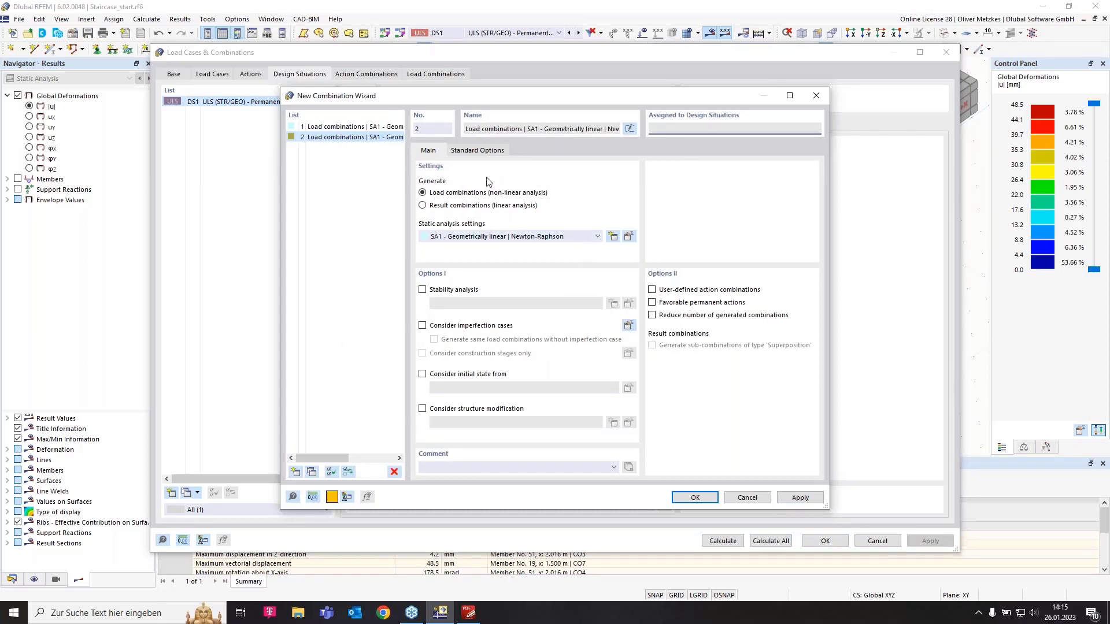
pyautogui.click(457, 239)
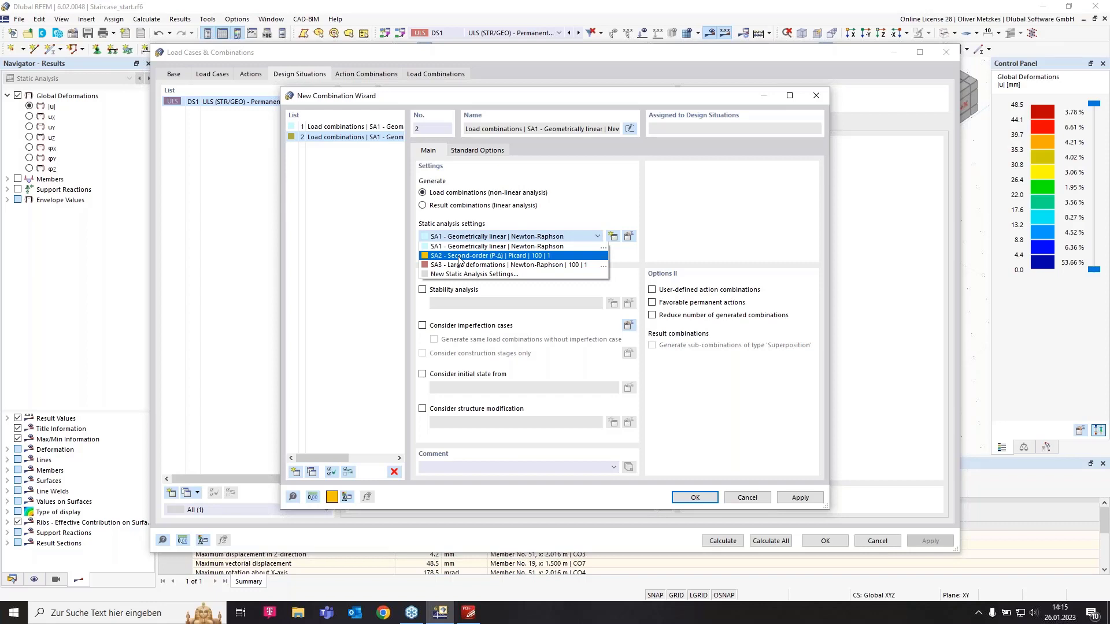
pyautogui.click(460, 256)
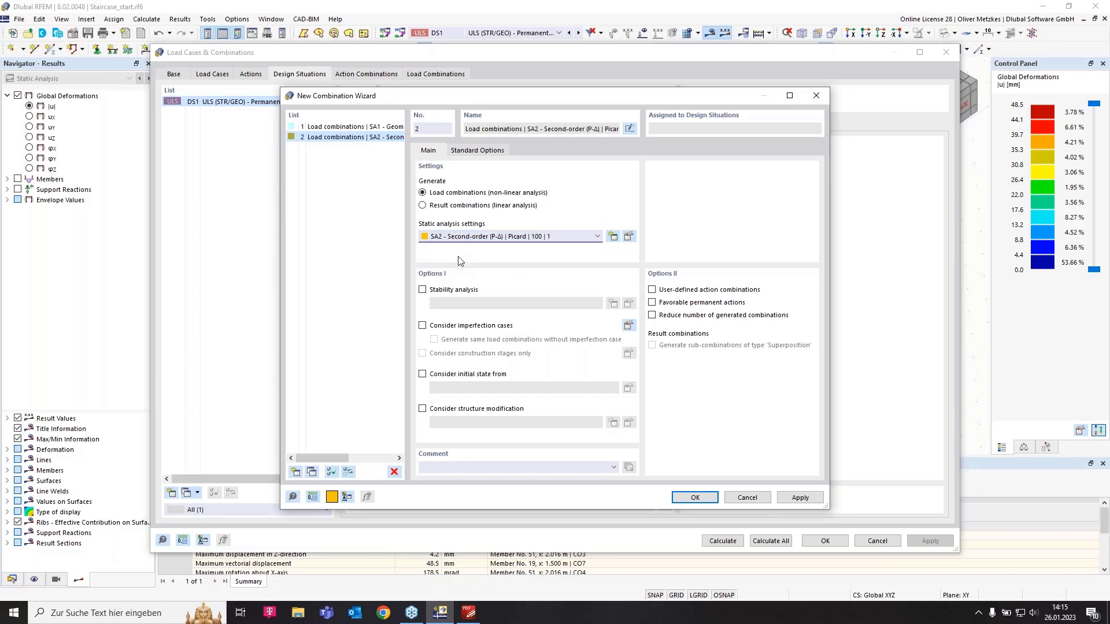
pyautogui.click(454, 327)
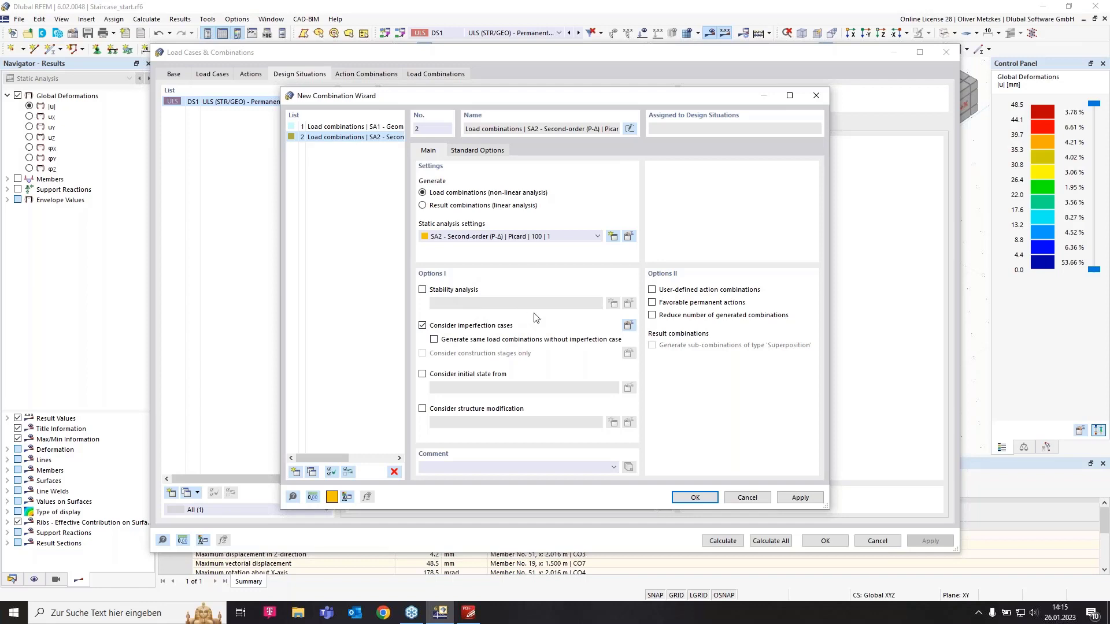
pyautogui.click(706, 498)
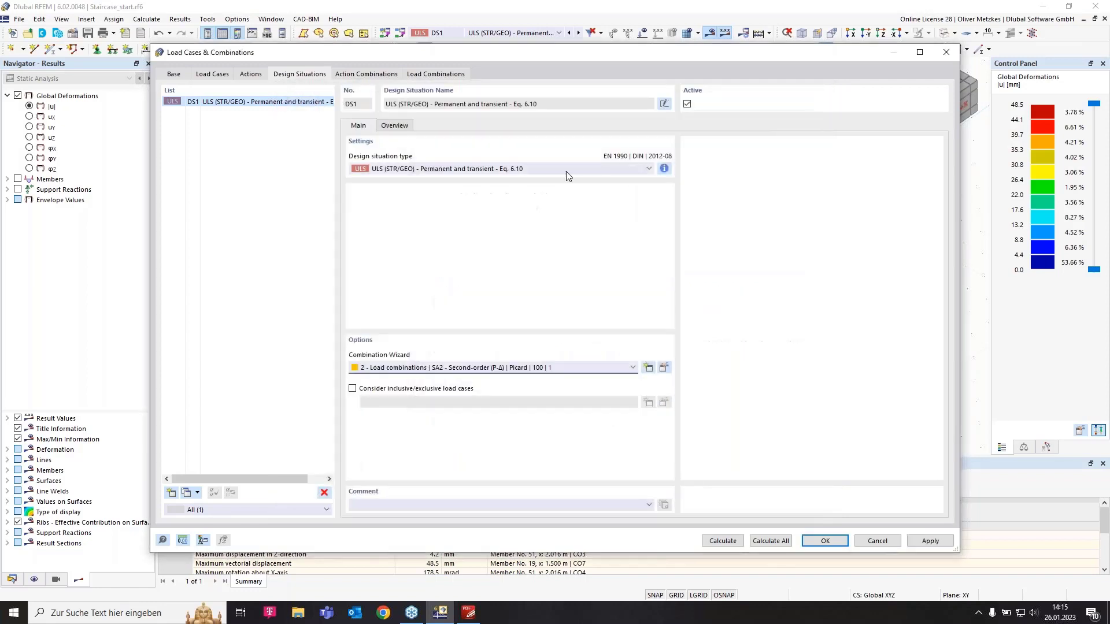
# Generate the action and load combinations of DS1 with the second-order wizard and accept them
pyautogui.click(385, 77)
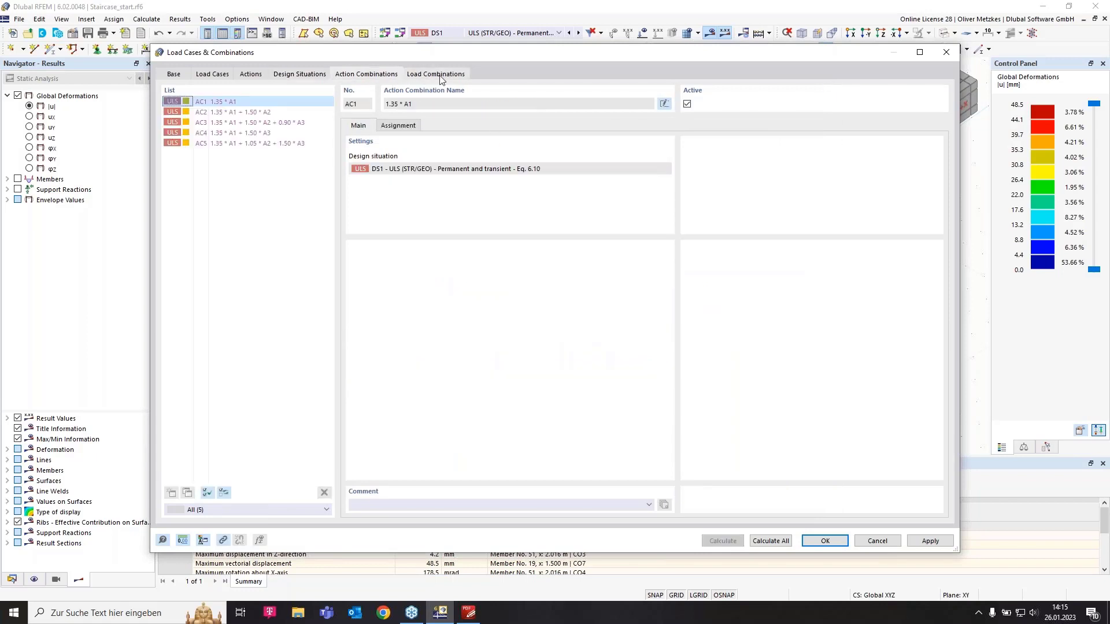
pyautogui.click(440, 77)
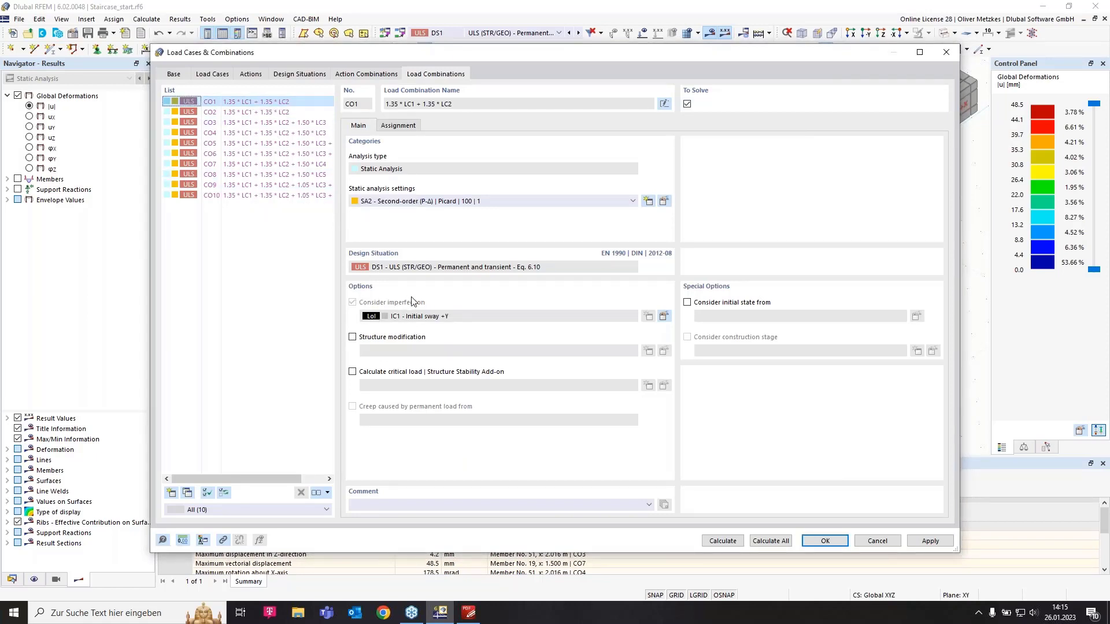
pyautogui.click(825, 541)
pyautogui.click(603, 354)
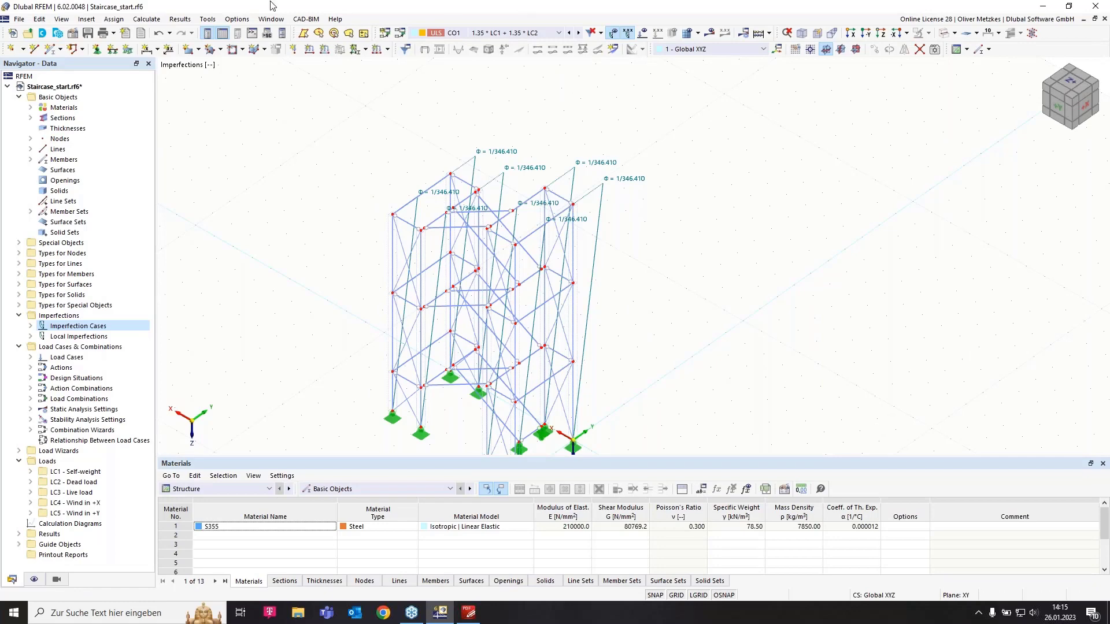
# Reassign combination wizard 1 (SA1 - Geometrically linear | Newton-Raphson) to design situation DS1 and regenerate the load combinations
pyautogui.click(401, 34)
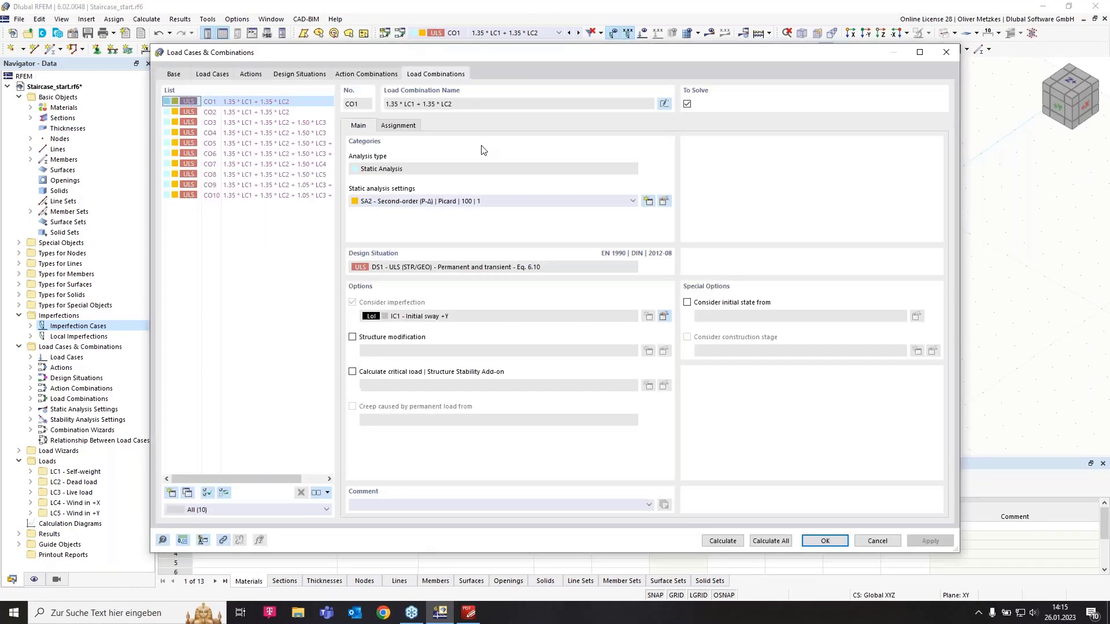
pyautogui.click(300, 74)
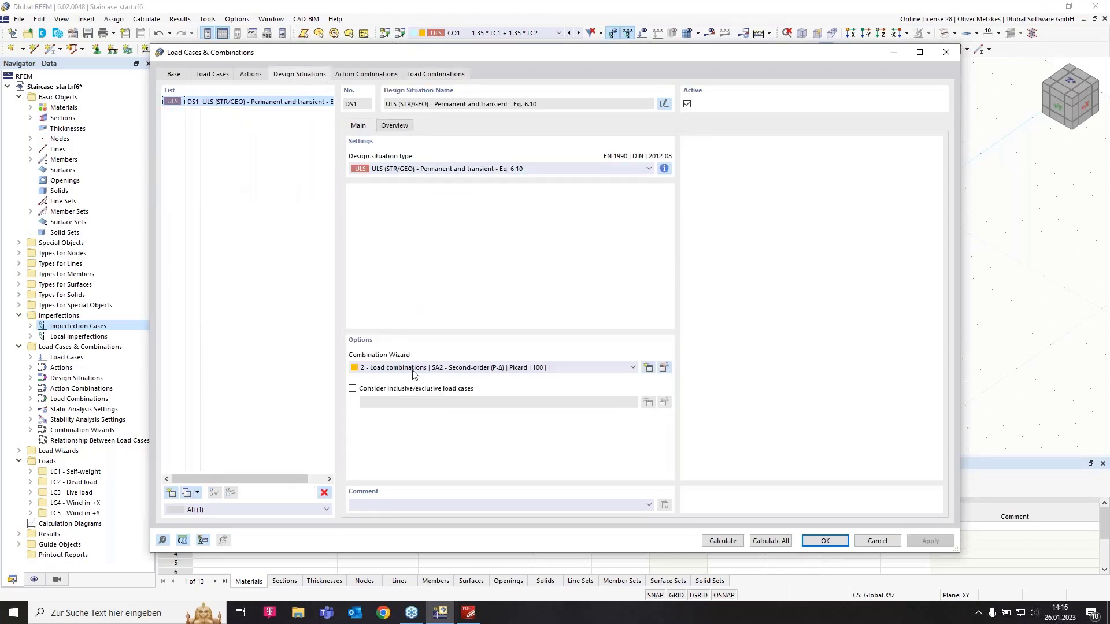
pyautogui.click(428, 369)
pyautogui.click(428, 382)
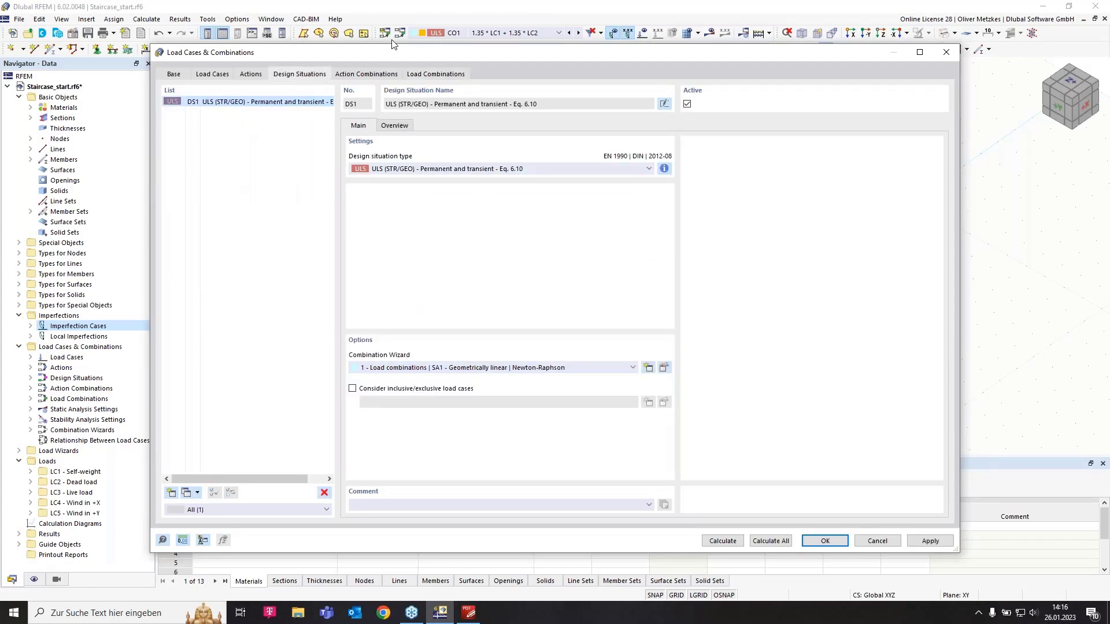
pyautogui.click(435, 74)
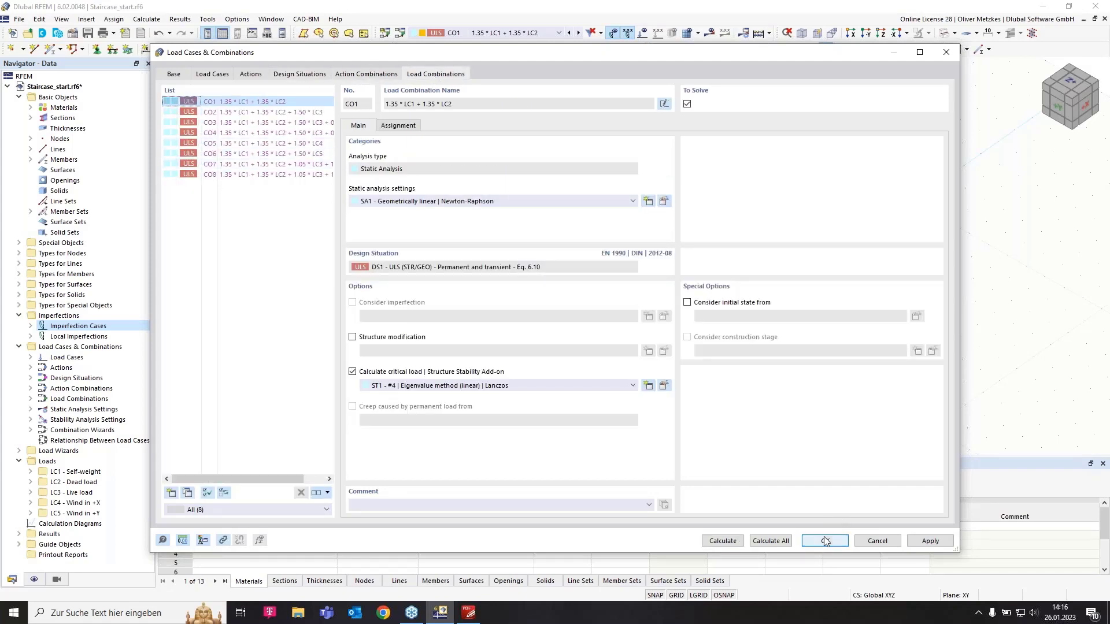
pyautogui.press('Return')
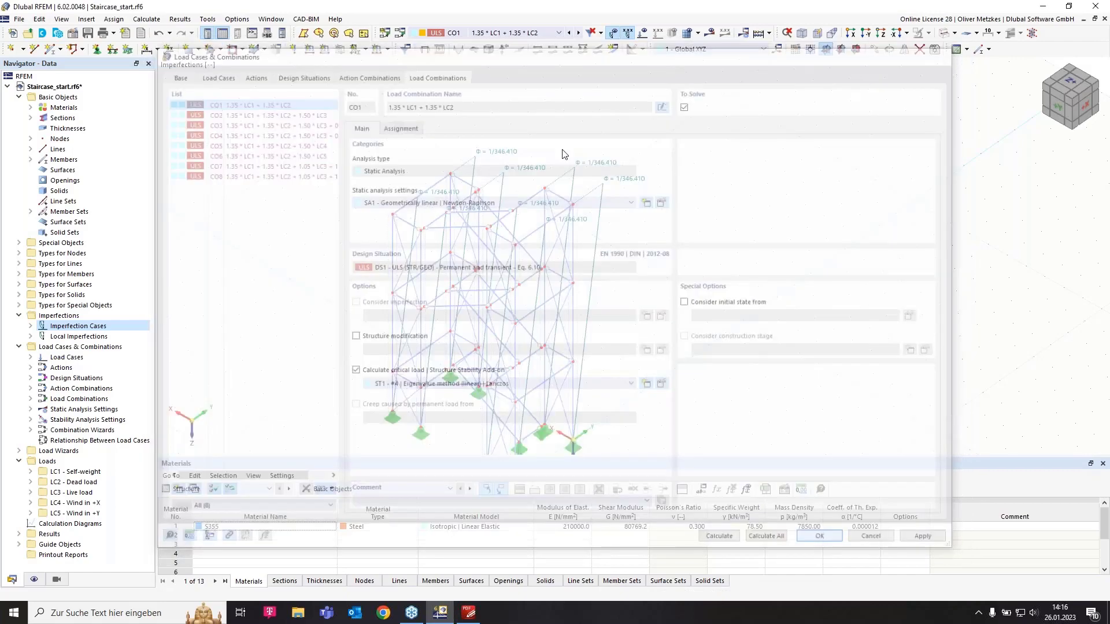
# Make load combination CO7 current and calculate it to display its results
pyautogui.click(501, 33)
pyautogui.press('Down')
pyautogui.press('Down')
pyautogui.press('Down')
pyautogui.press('Down')
pyautogui.press('Down')
pyautogui.press('Down')
pyautogui.press('Return')
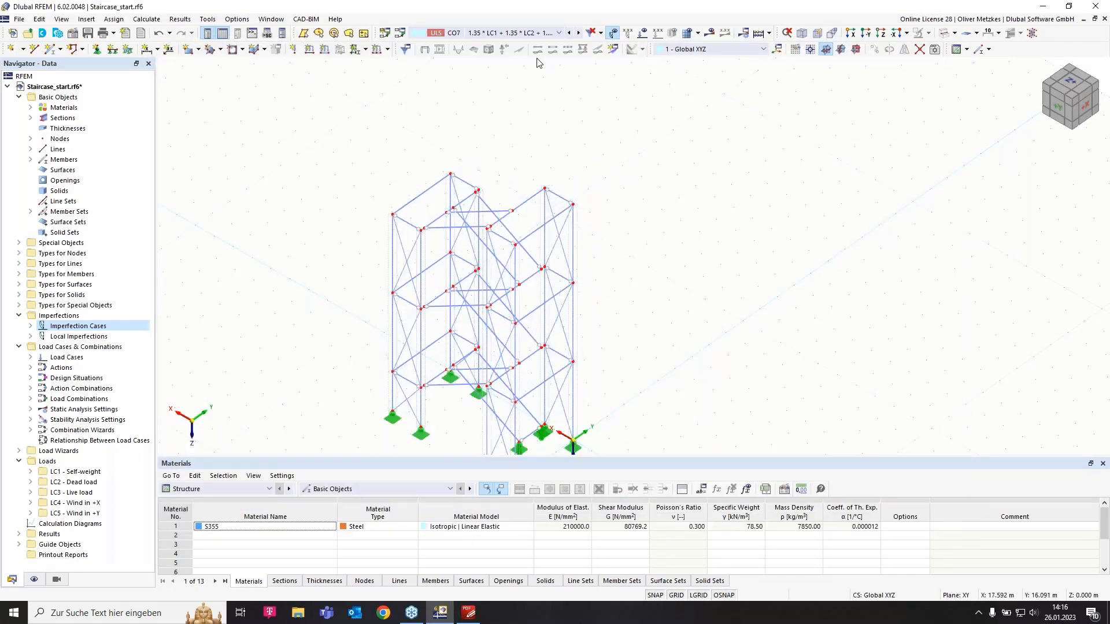
pyautogui.click(709, 33)
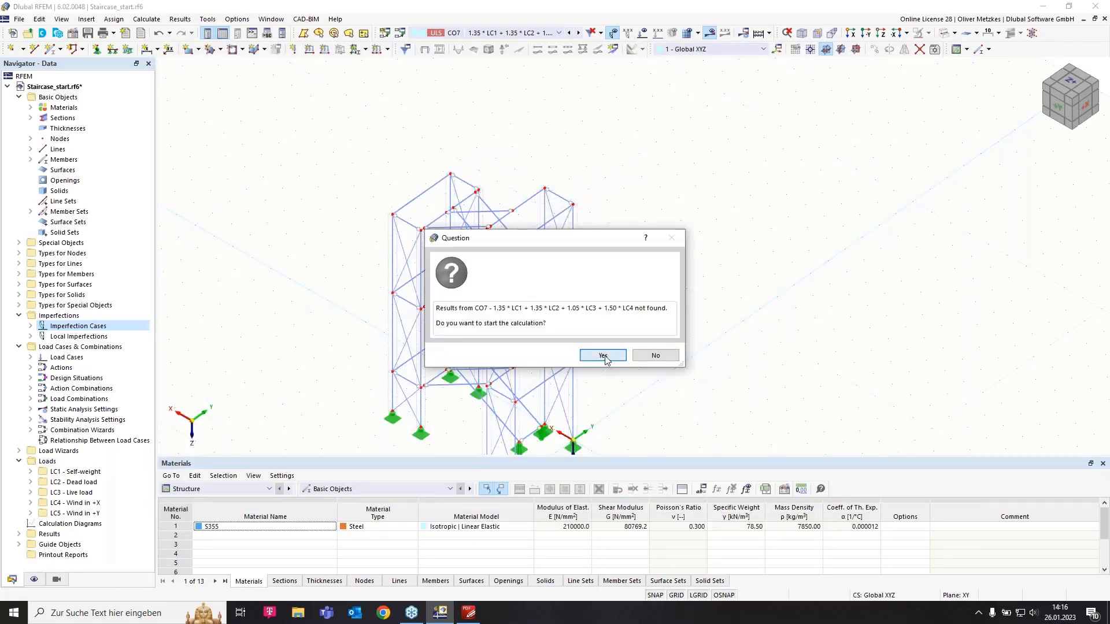
pyautogui.click(675, 354)
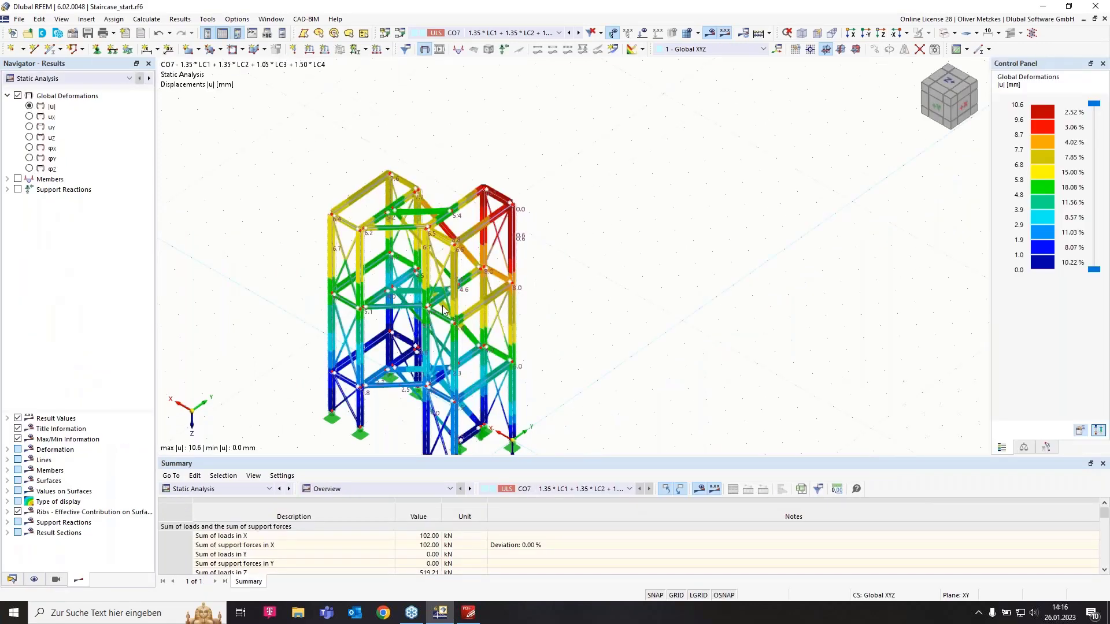
# Show the stability analysis results of CO7 and examine the buckled member in mode shape 2 up close
pyautogui.click(111, 79)
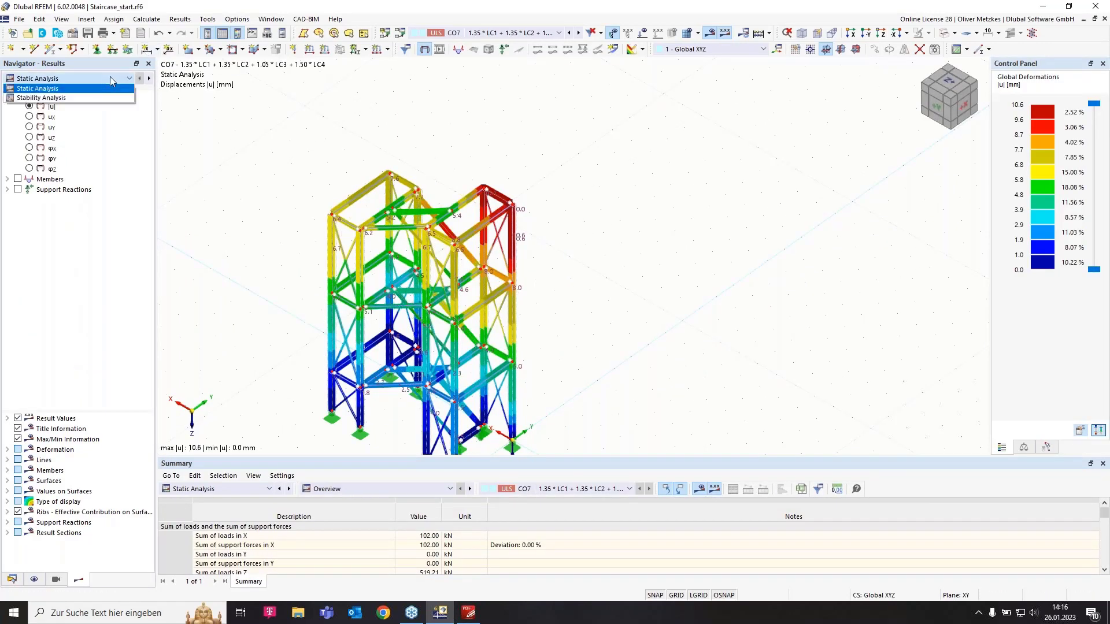
pyautogui.click(69, 98)
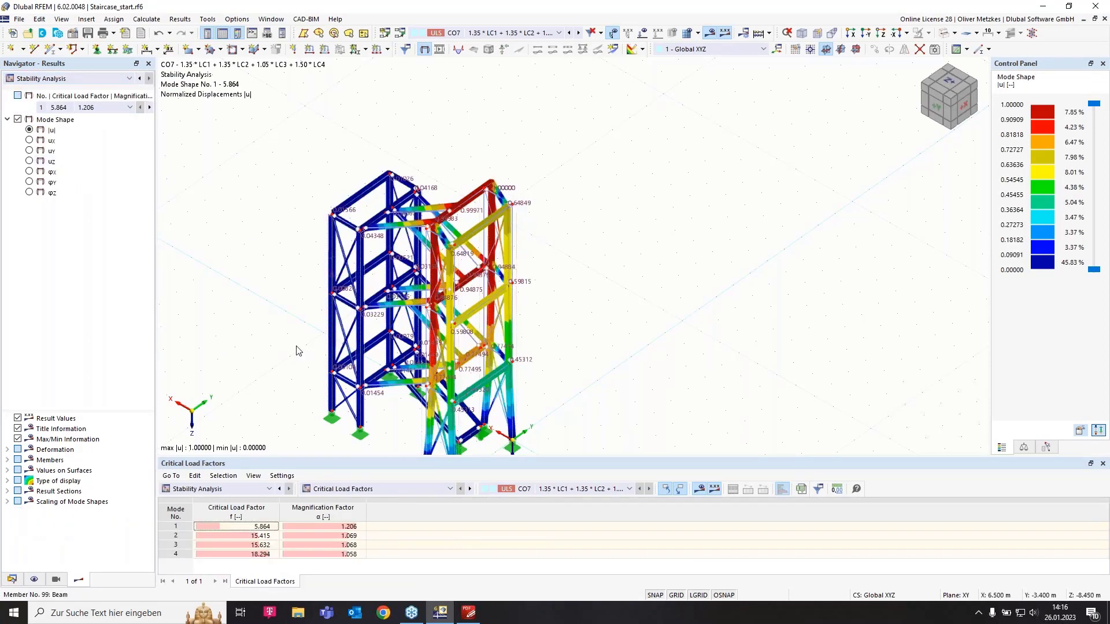
pyautogui.click(267, 532)
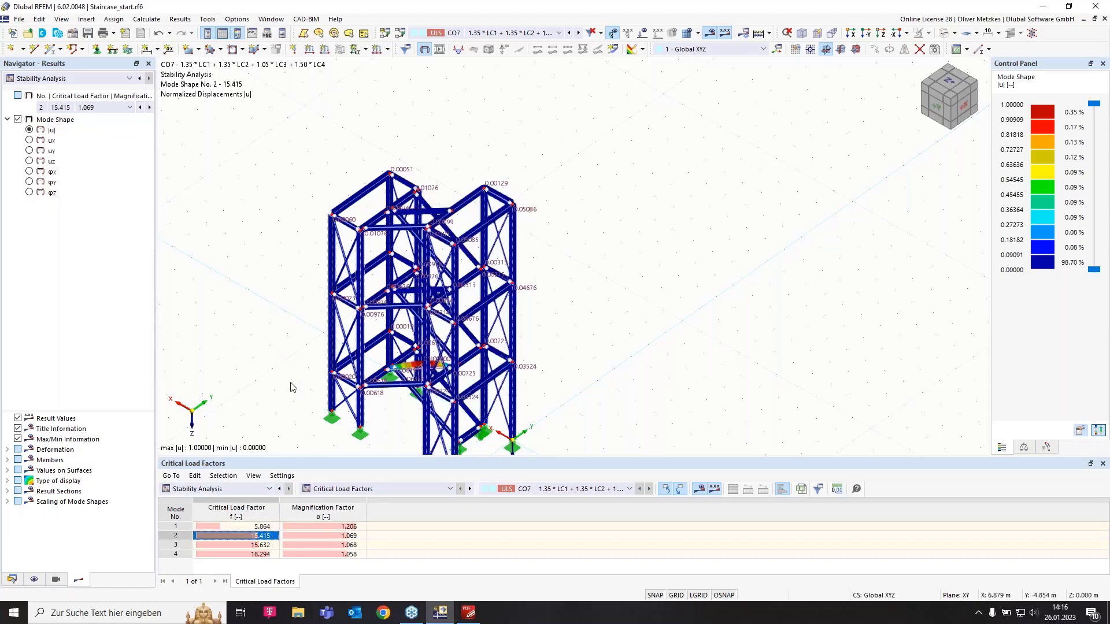
pyautogui.moveTo(290, 359); pyautogui.dragTo(555, 242, button='middle')
pyautogui.scroll(6, 577, 282)
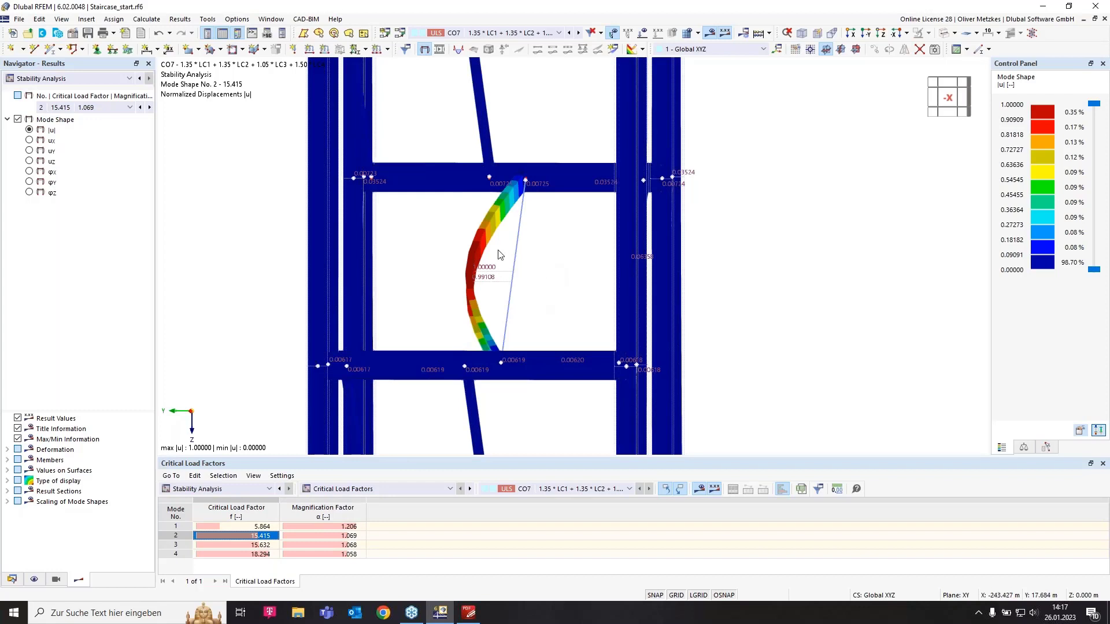
# Activate the Steel Design add-on in the model's base data with EN 1993 and national annex DIN | 2020-11
pyautogui.click(72, 35)
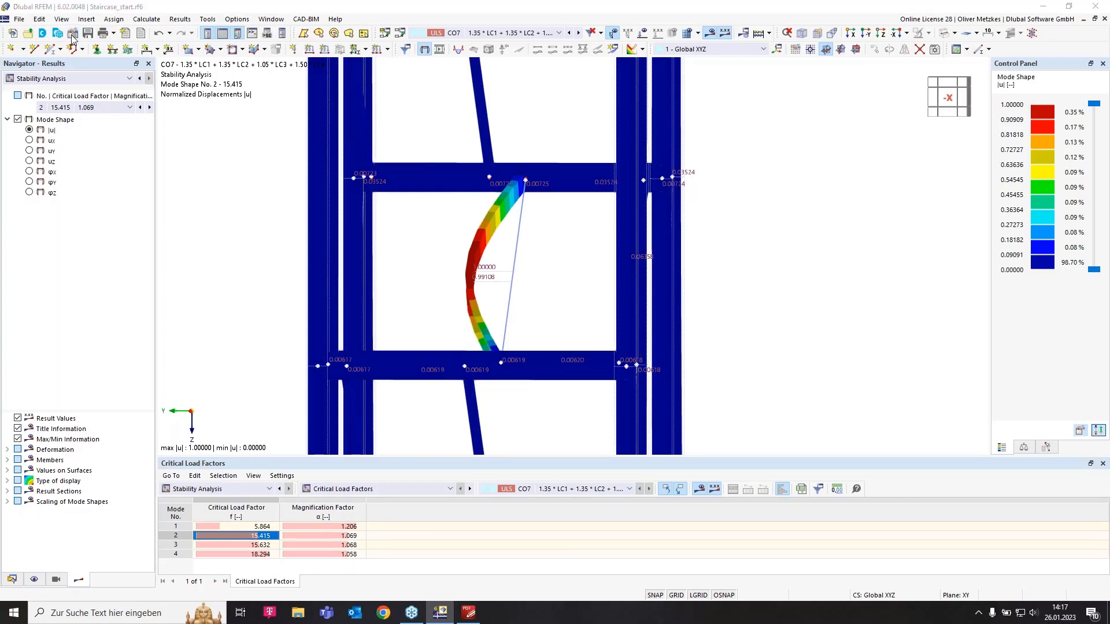
pyautogui.click(368, 82)
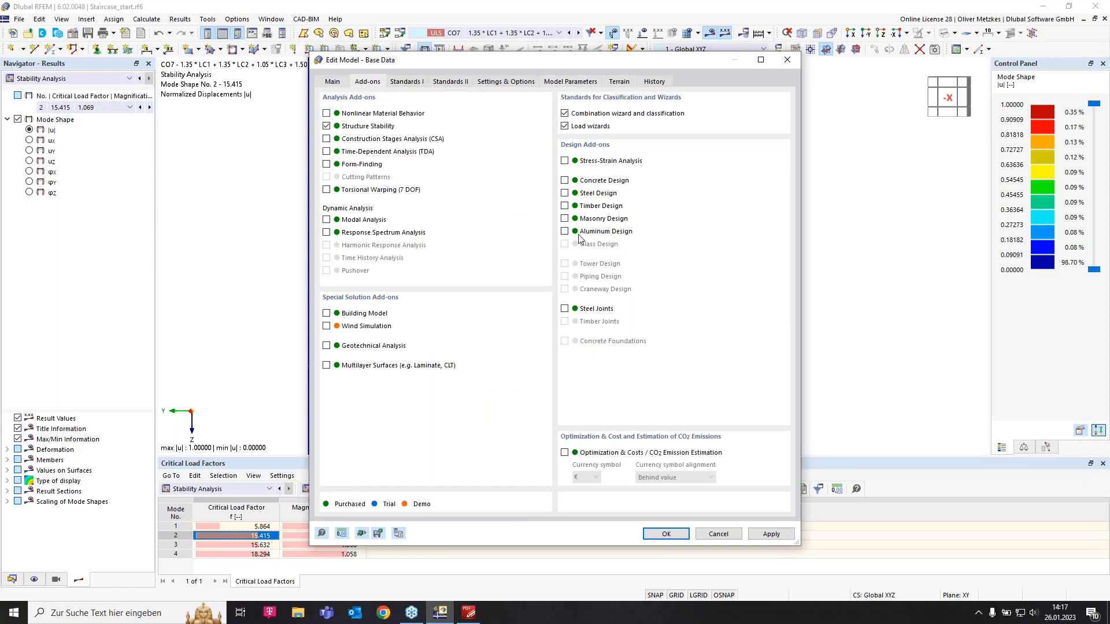
pyautogui.click(564, 194)
pyautogui.click(411, 85)
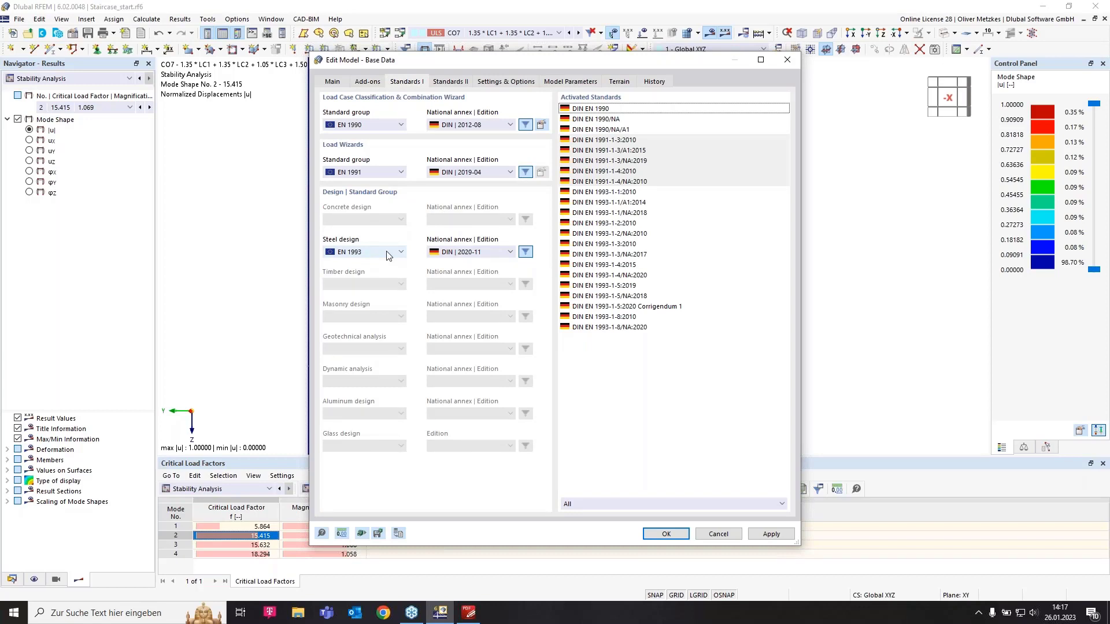
pyautogui.click(503, 255)
pyautogui.click(653, 372)
pyautogui.click(680, 535)
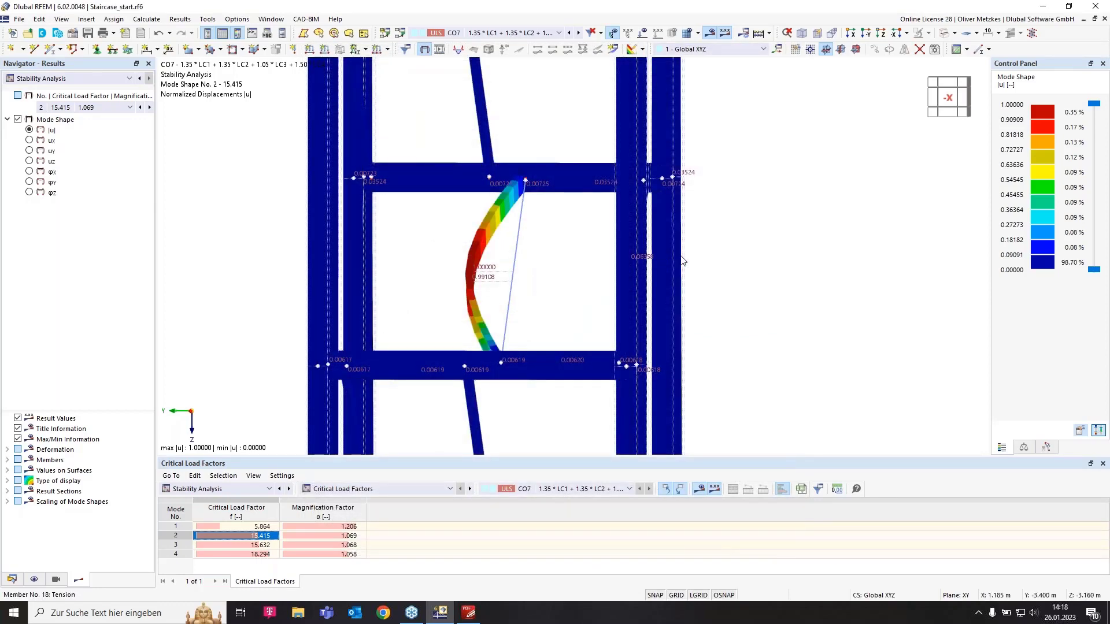
# In the Steel Design objects to design, turn off designing all members and all member sets
pyautogui.scroll(-2, 676, 256)
pyautogui.keyDown('ctrl'); pyautogui.moveTo(688, 280); pyautogui.dragTo(550, 307, button='middle'); pyautogui.keyUp('ctrl')
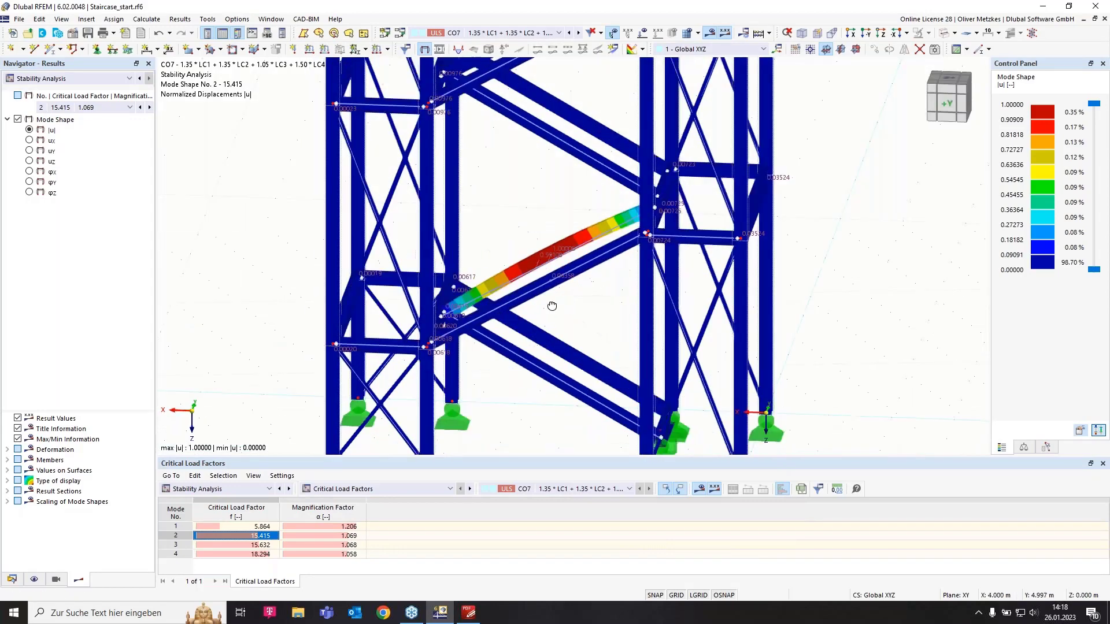
pyautogui.scroll(-4, 572, 299)
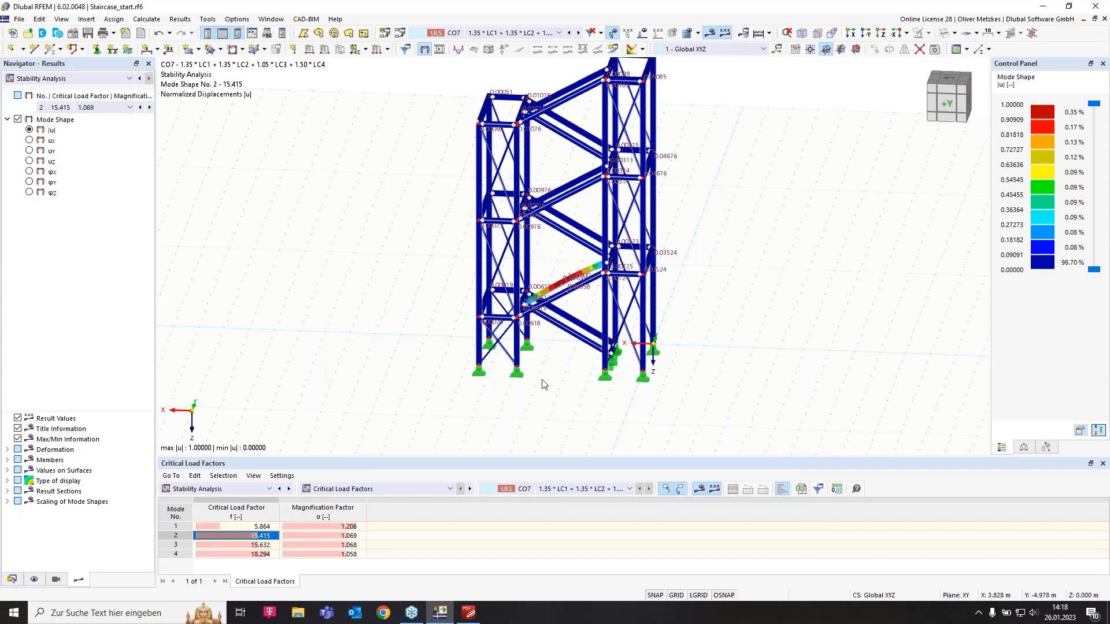
pyautogui.click(211, 489)
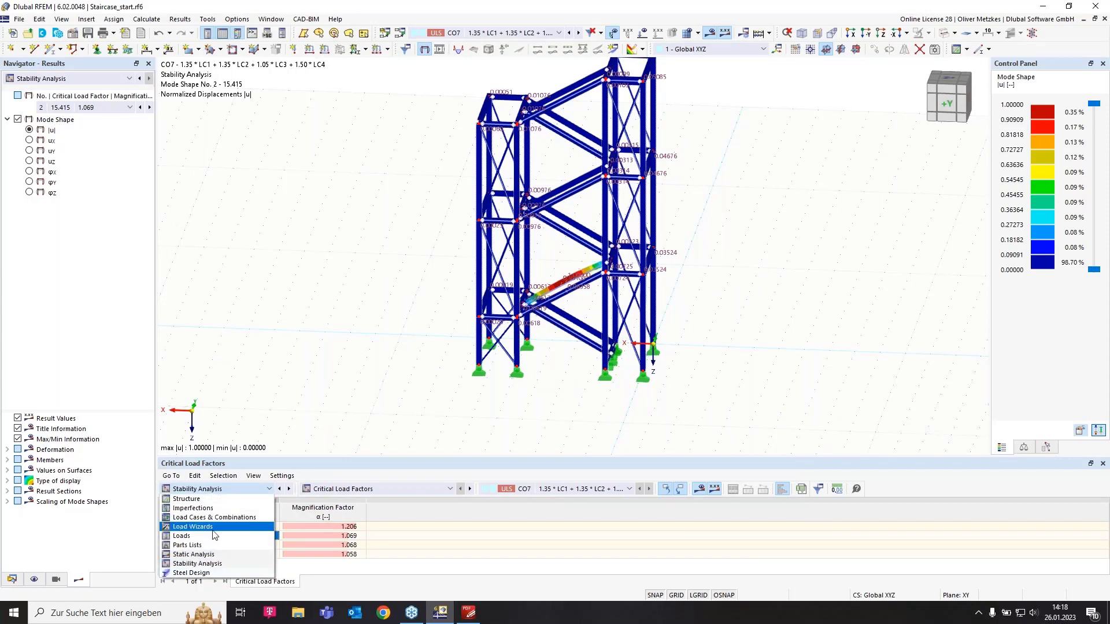
pyautogui.click(191, 574)
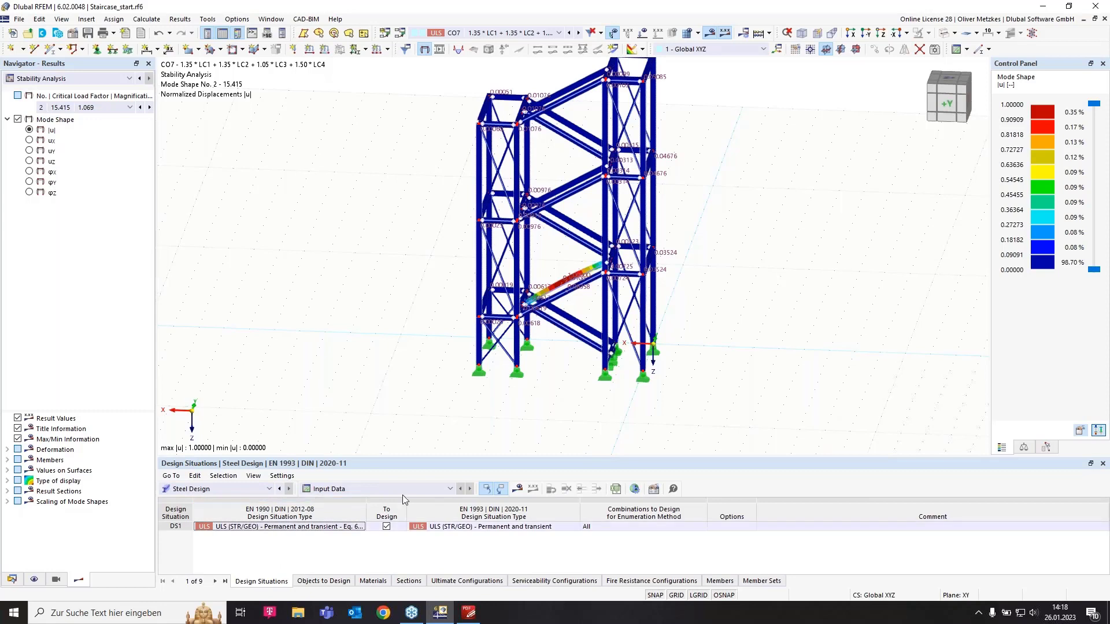
pyautogui.click(324, 583)
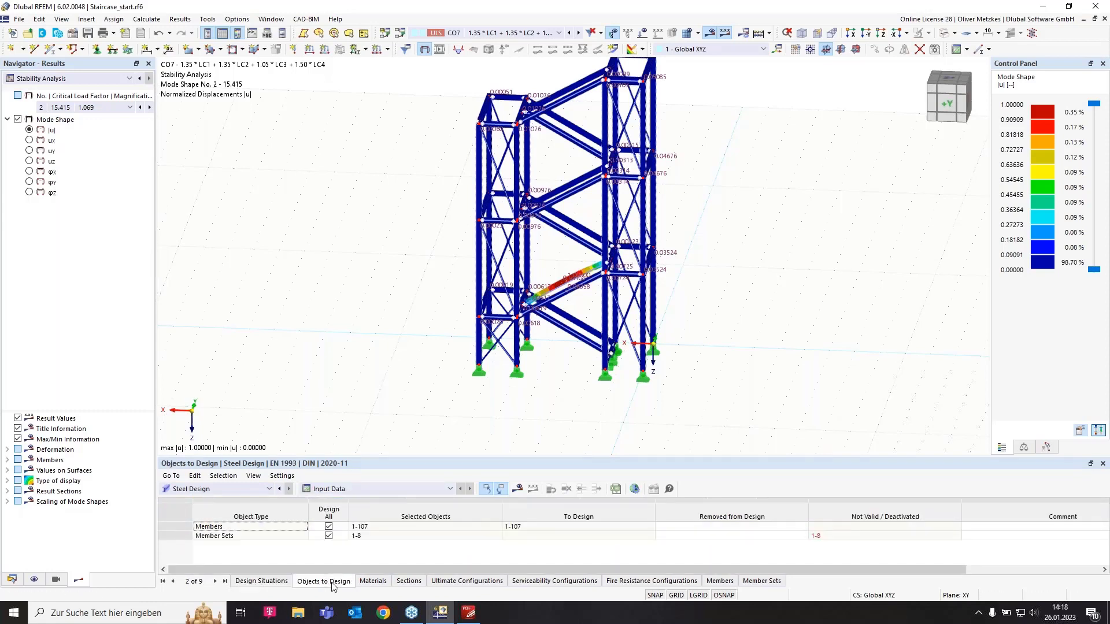
pyautogui.click(329, 535)
pyautogui.click(328, 527)
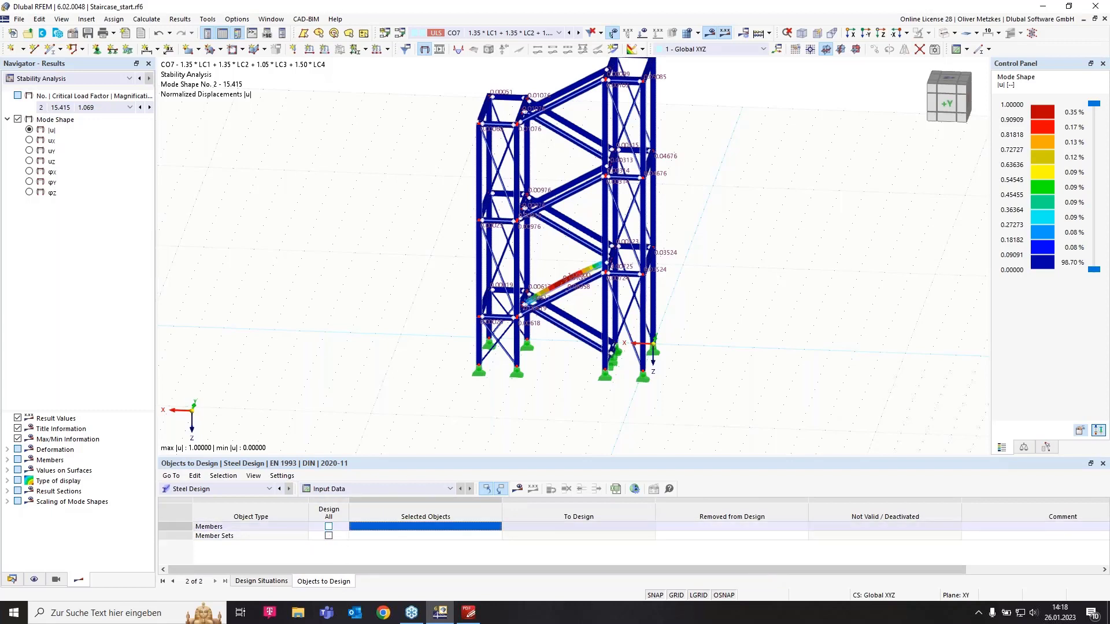
# Select only members 48-59, the inclined members between the two towers, for steel design
pyautogui.click(491, 527)
pyautogui.click(496, 528)
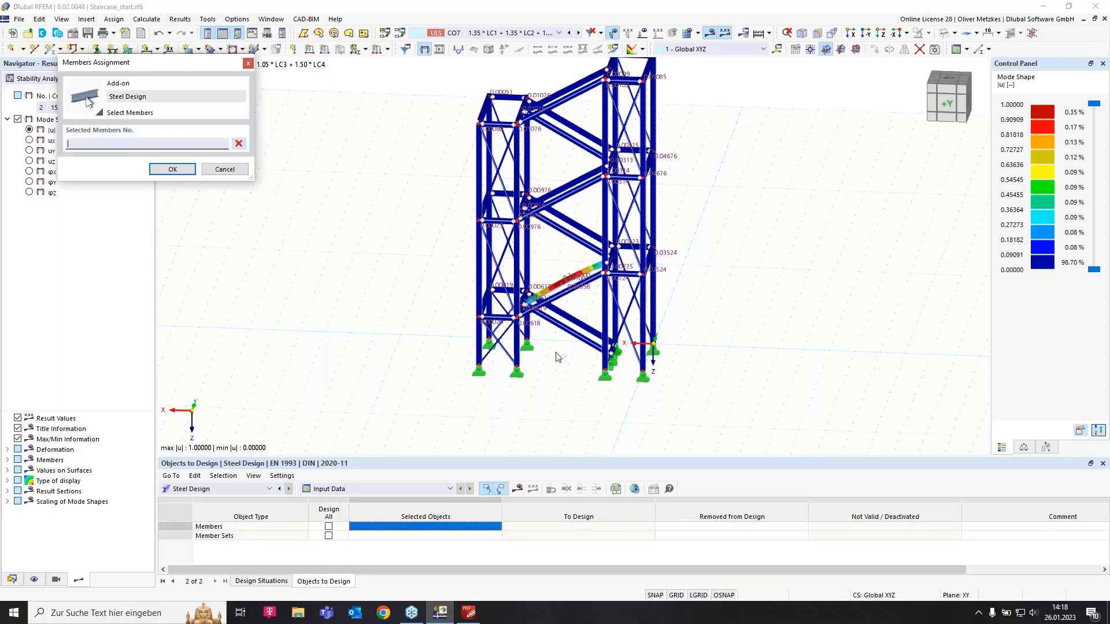
pyautogui.moveTo(586, 355); pyautogui.dragTo(560, 67)
pyautogui.click(188, 169)
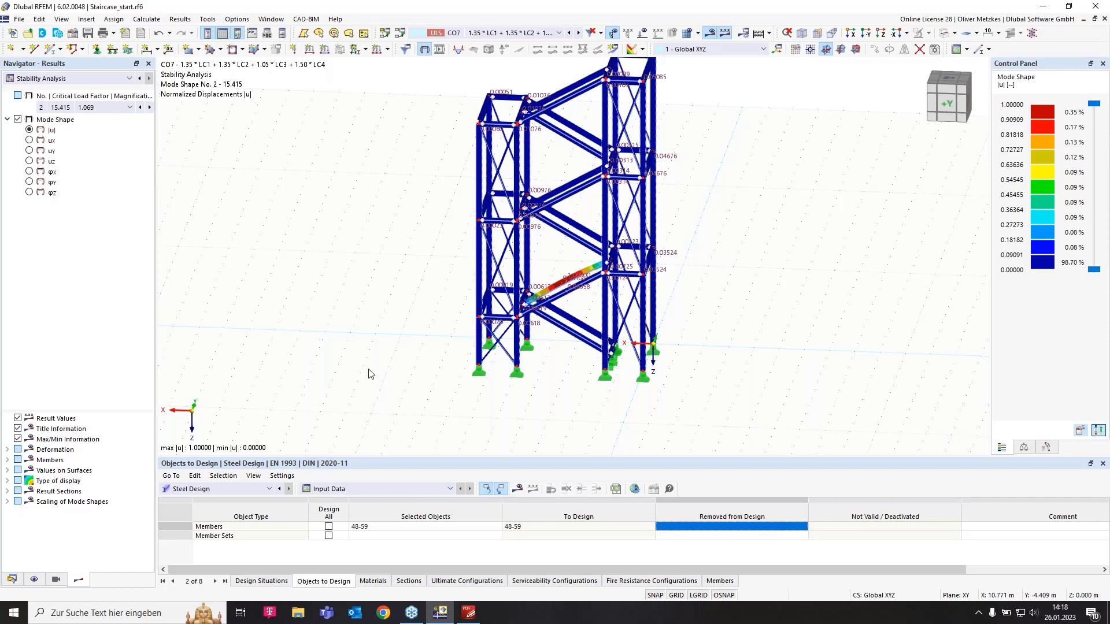
# Create a new steel design effective lengths type with the default buckling settings and eigenvalue method, and check its nodal supports
pyautogui.click(12, 580)
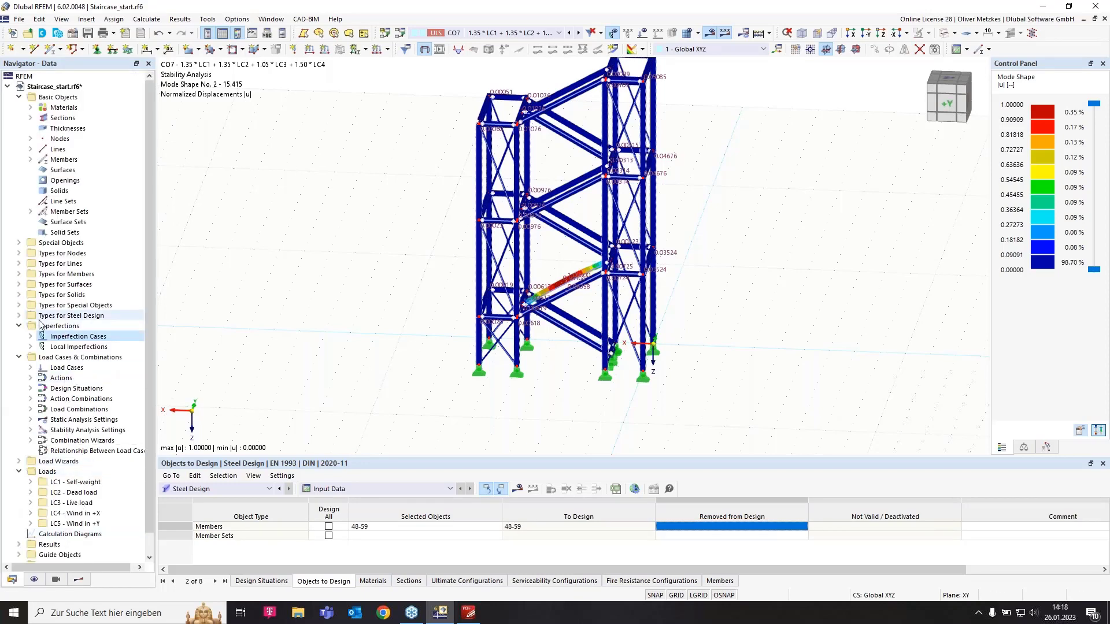
pyautogui.click(18, 316)
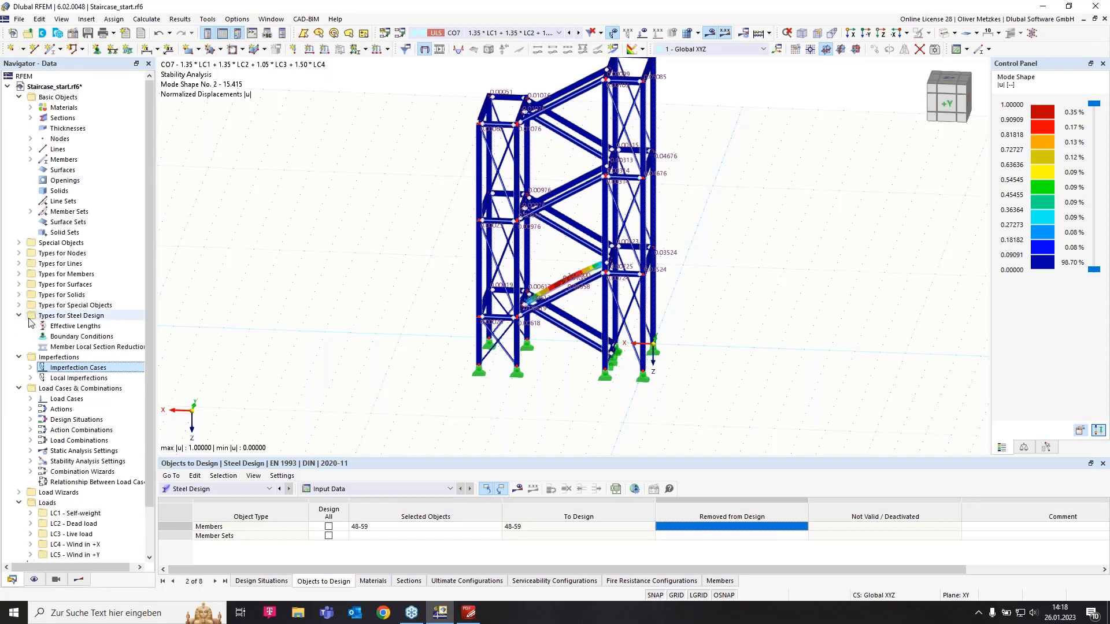
pyautogui.click(67, 327)
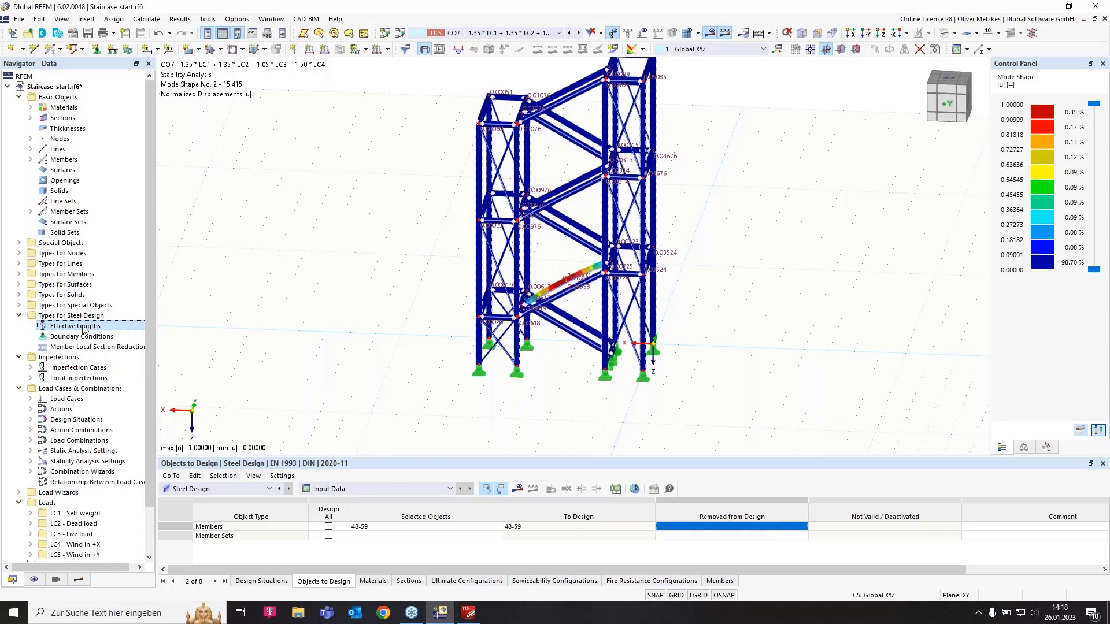
pyautogui.rightClick(84, 330)
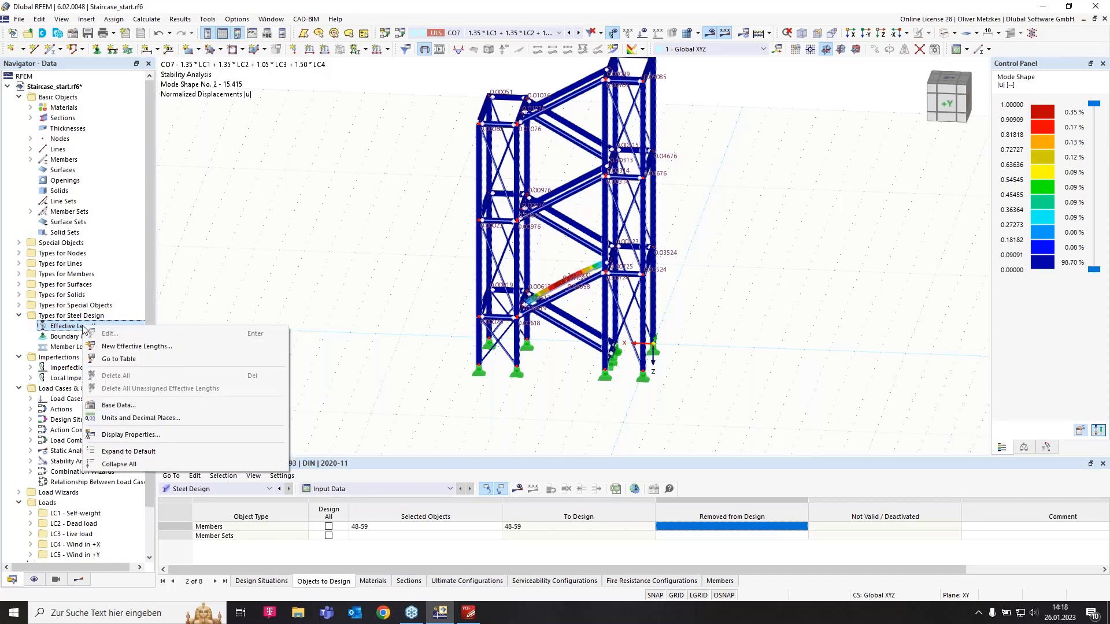
pyautogui.click(145, 347)
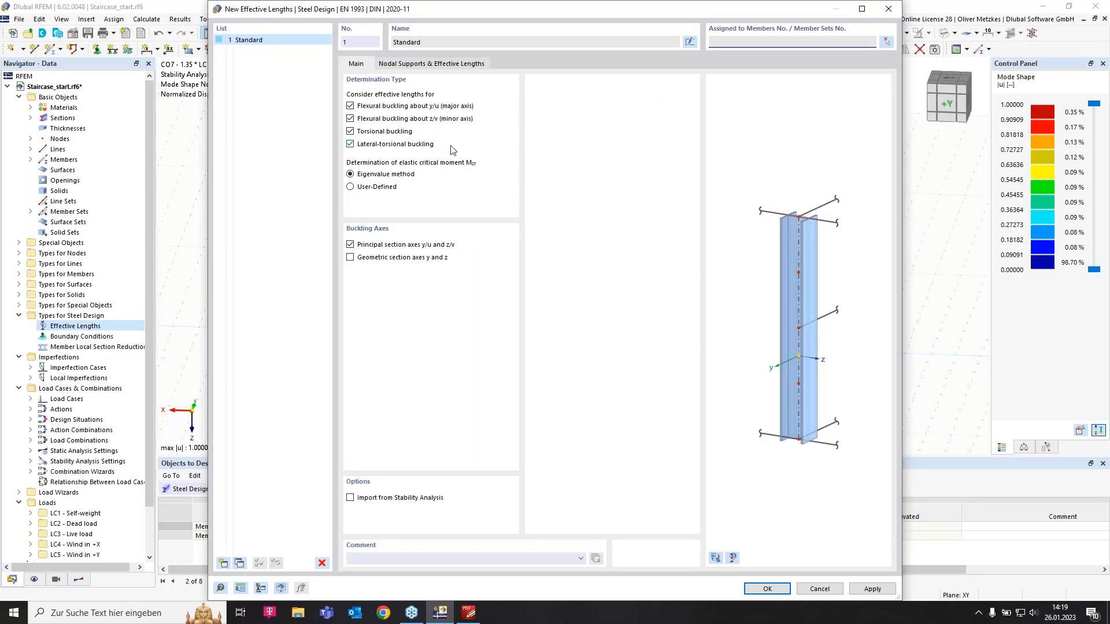
pyautogui.click(430, 65)
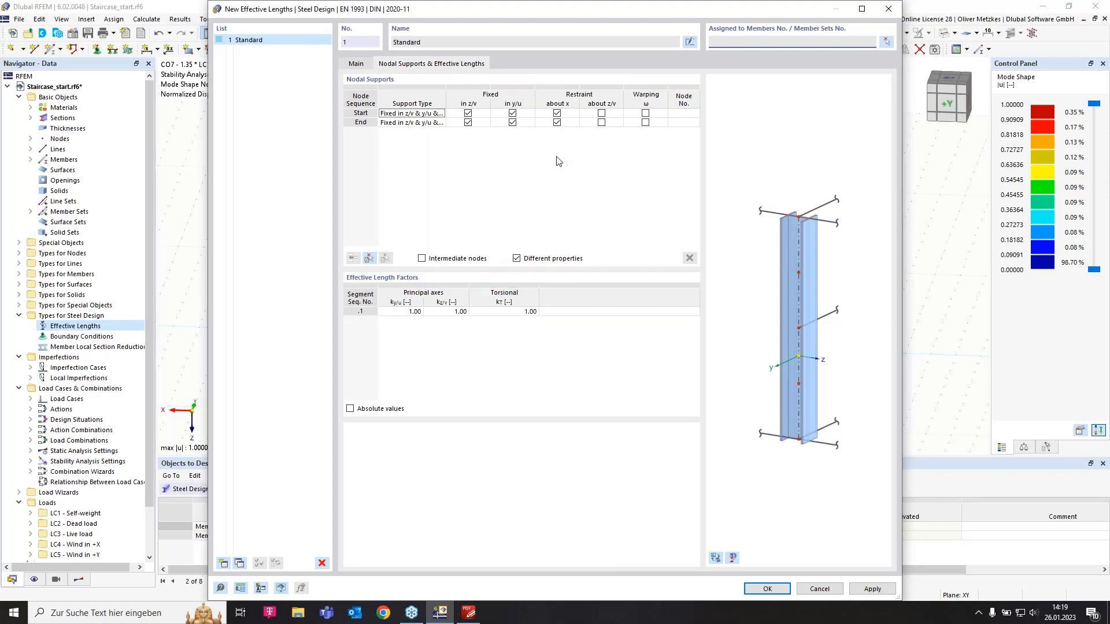
# Assign the effective lengths to members 48-59, the inclined members between the two towers, and accept the definition
pyautogui.click(886, 43)
pyautogui.moveTo(587, 358); pyautogui.dragTo(551, 90)
pyautogui.click(215, 215)
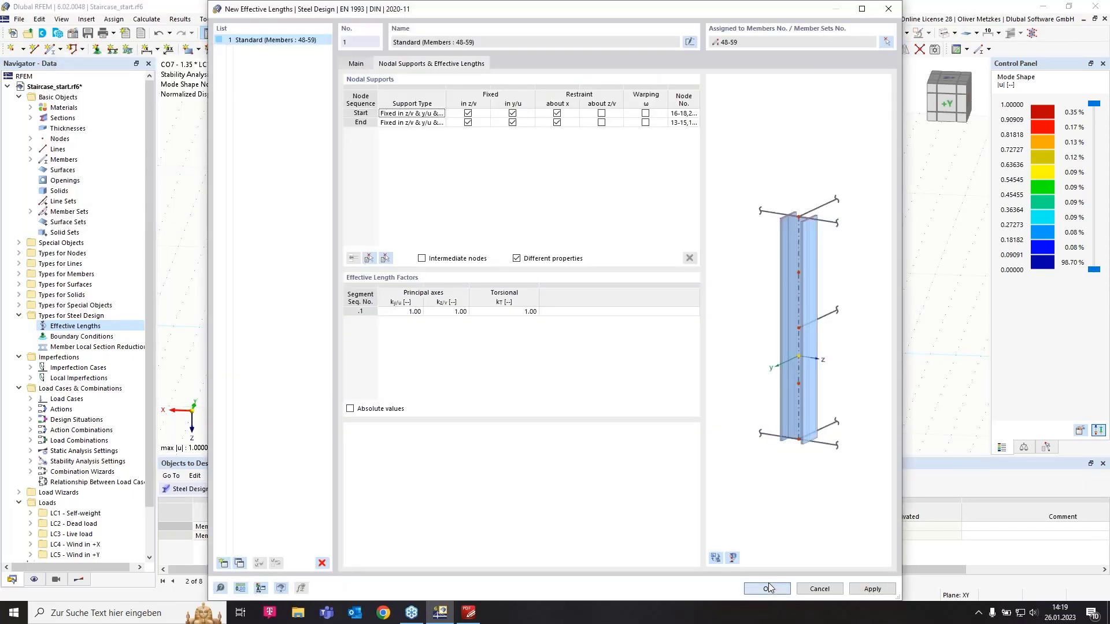
pyautogui.click(767, 588)
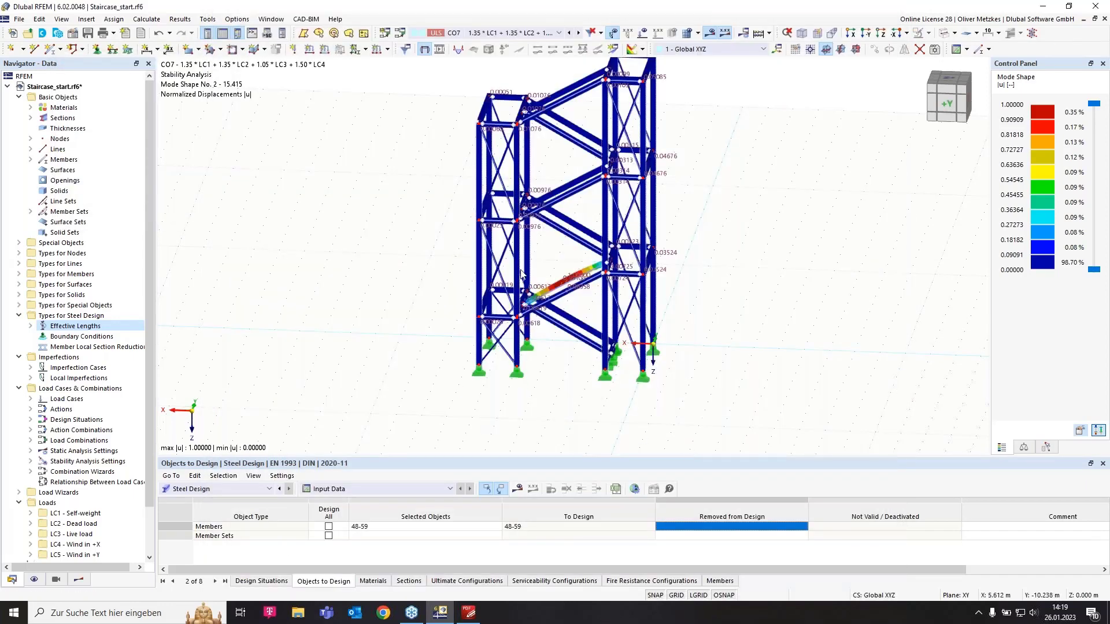
# Set design situation DS1 to combination wizard 2, second-order SA2 with Picard, and generate its load combinations with imperfections
pyautogui.click(402, 33)
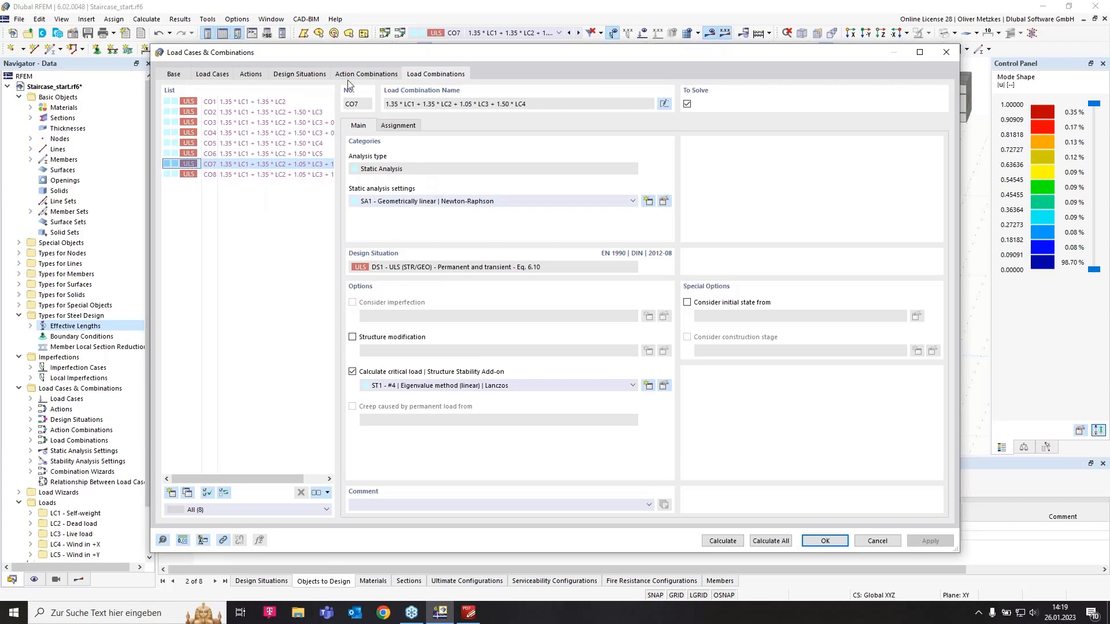
pyautogui.click(313, 74)
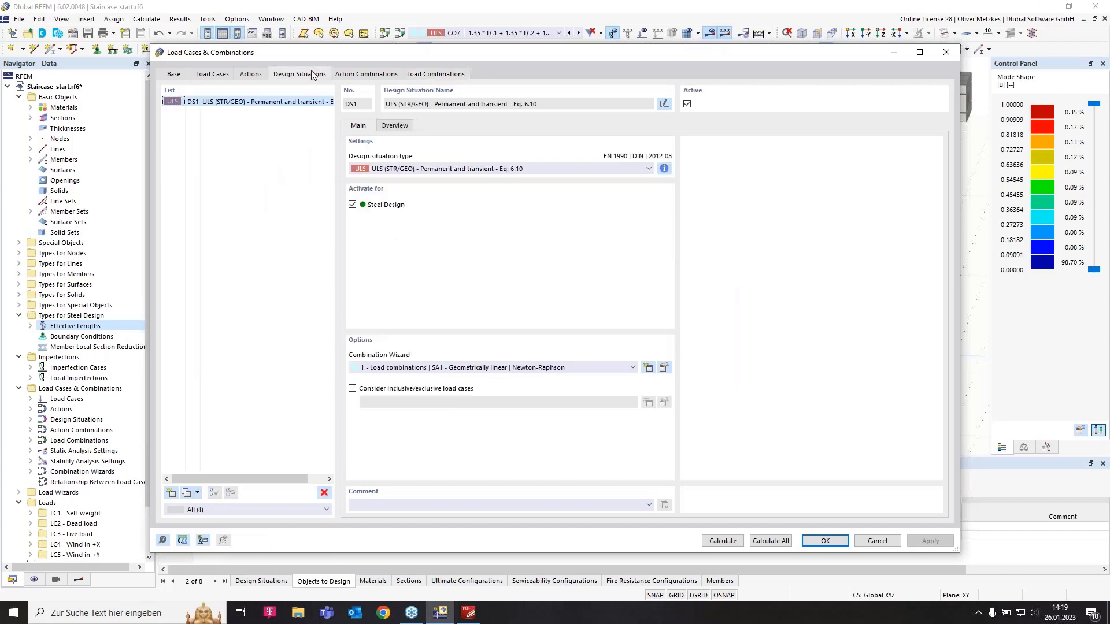
pyautogui.click(435, 368)
pyautogui.click(411, 396)
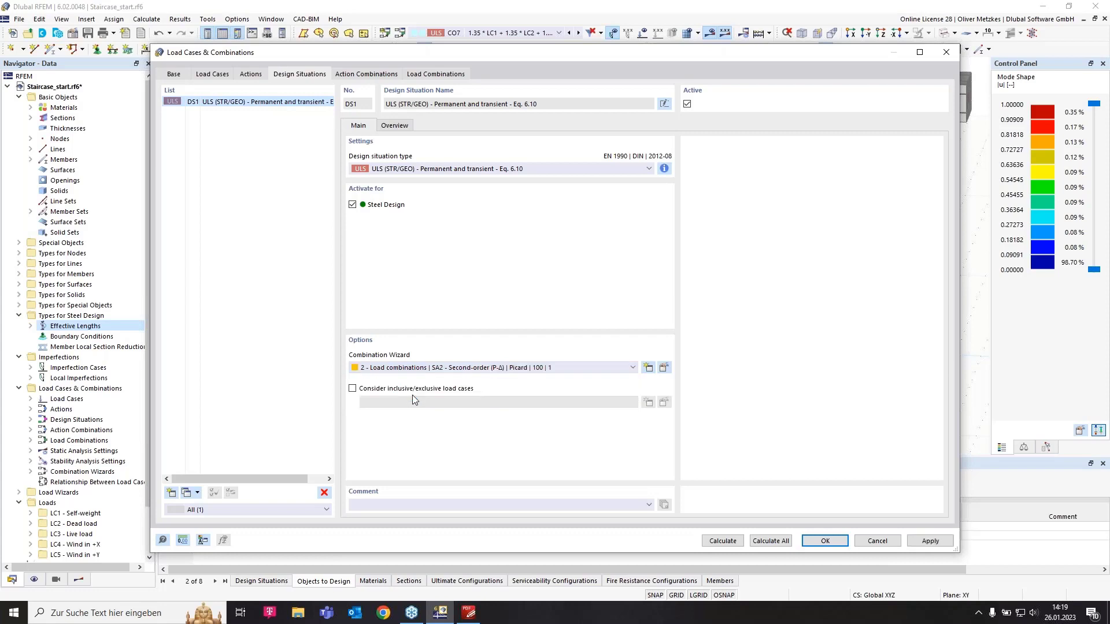
pyautogui.click(368, 75)
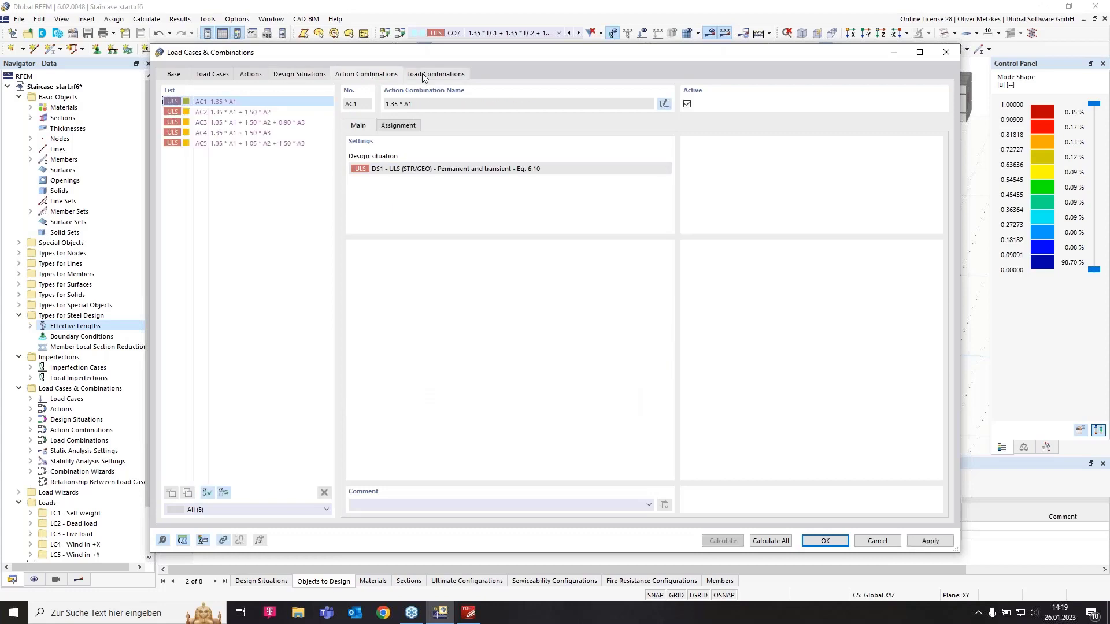
pyautogui.click(435, 74)
pyautogui.click(828, 542)
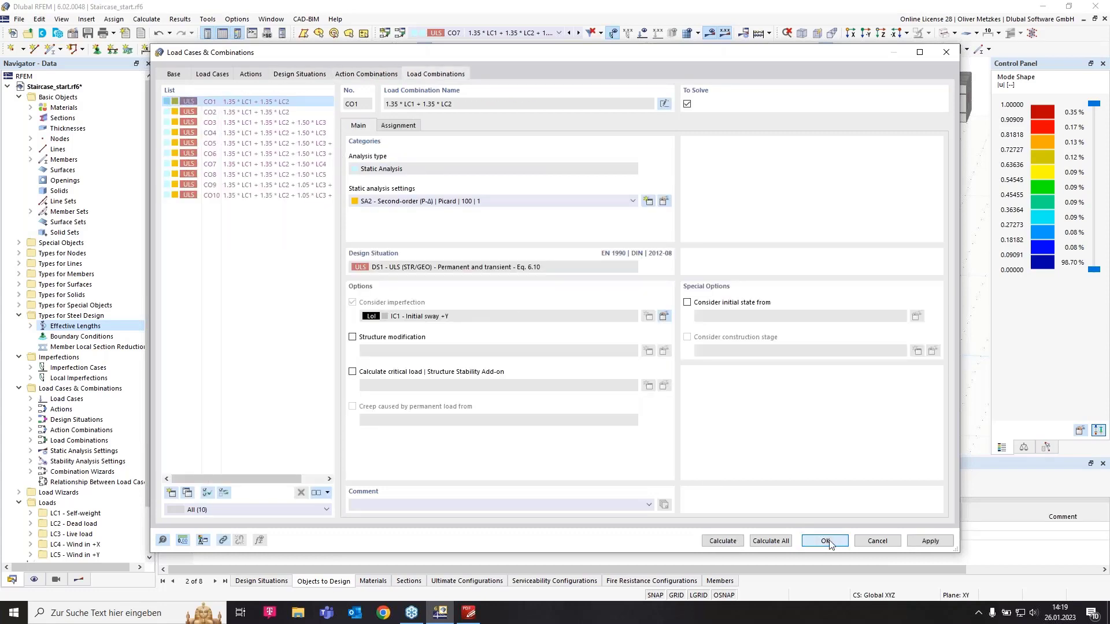
pyautogui.click(616, 359)
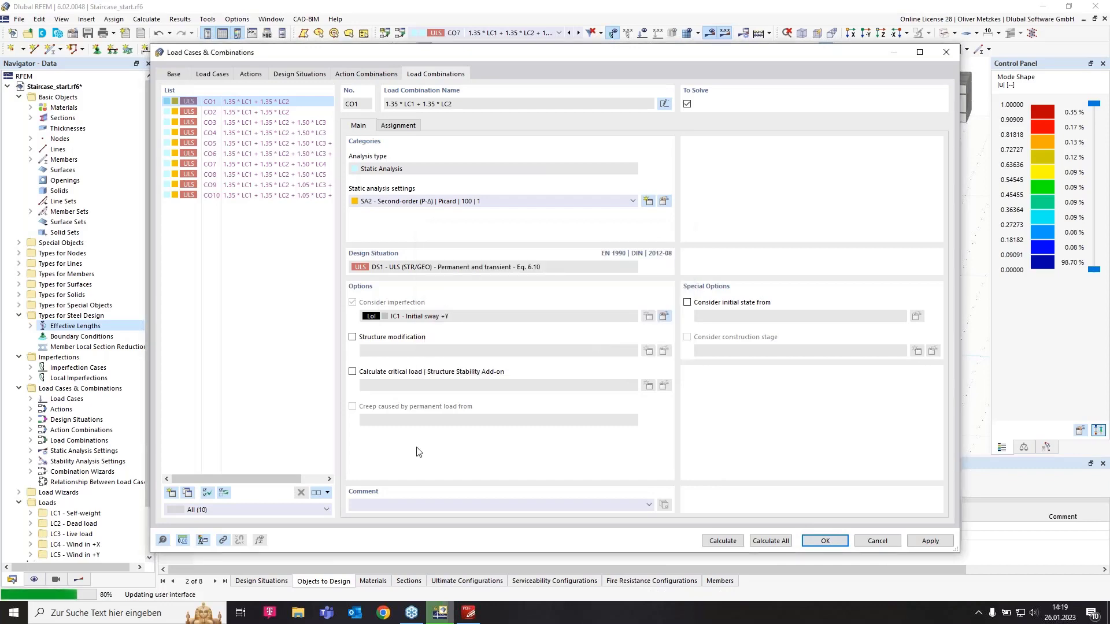
# Run the steel design calculation and examine the design error listed for members 48-59
pyautogui.click(516, 492)
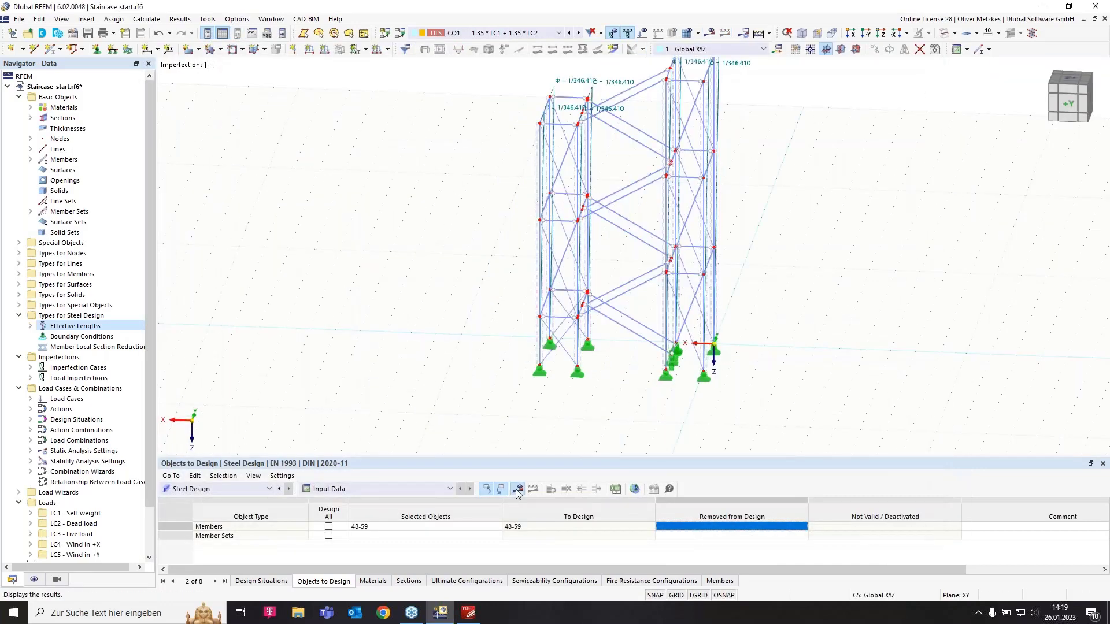
pyautogui.click(600, 353)
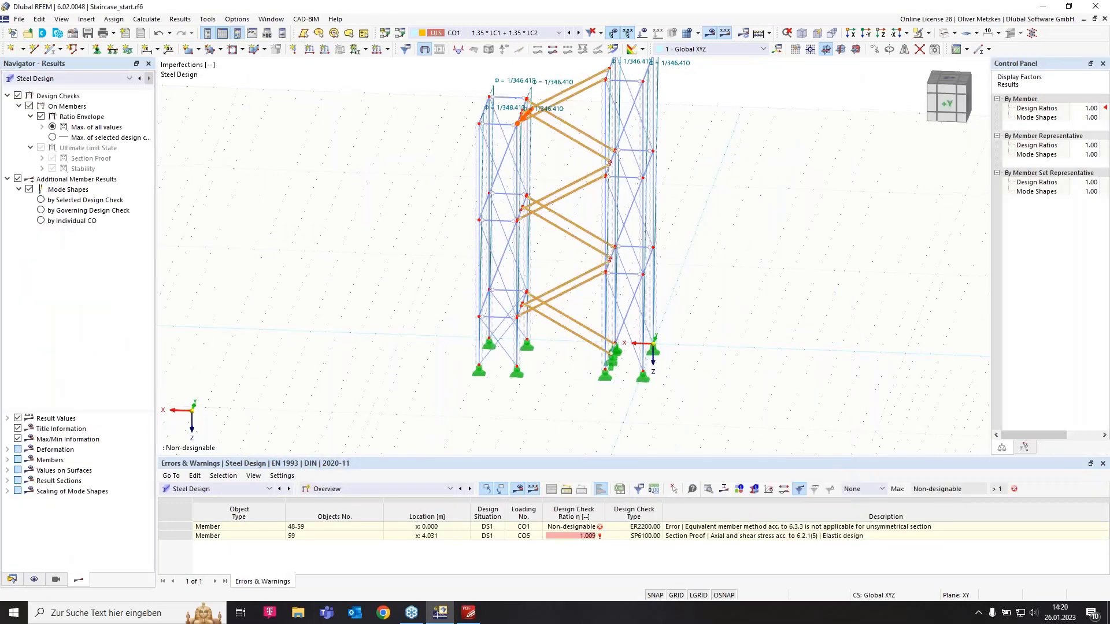
pyautogui.moveTo(701, 280); pyautogui.dragTo(621, 295, button='middle')
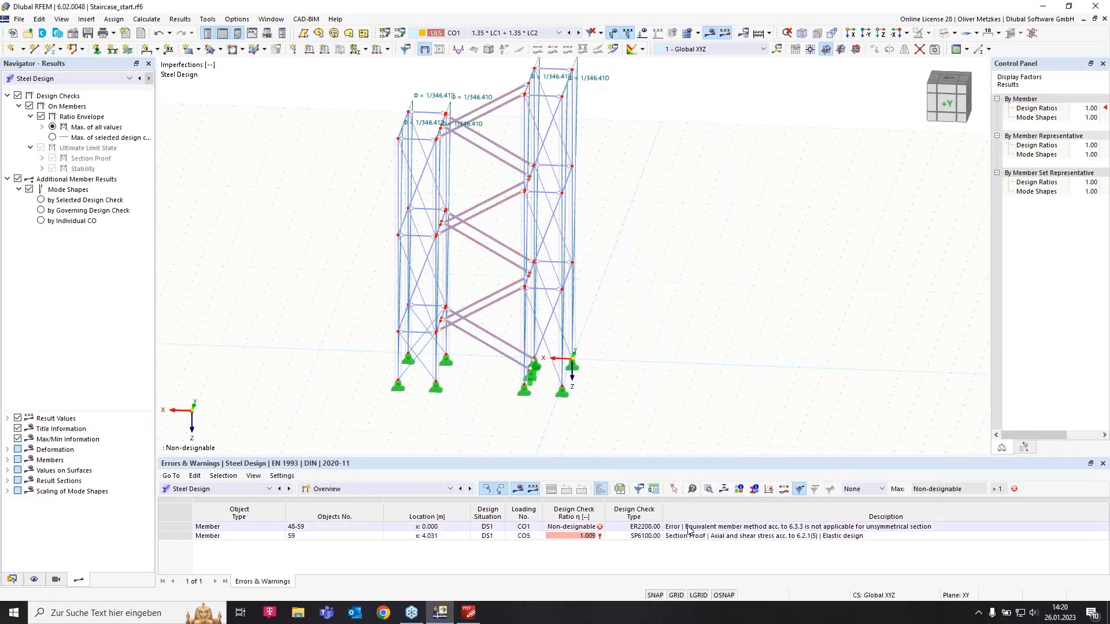
pyautogui.click(689, 530)
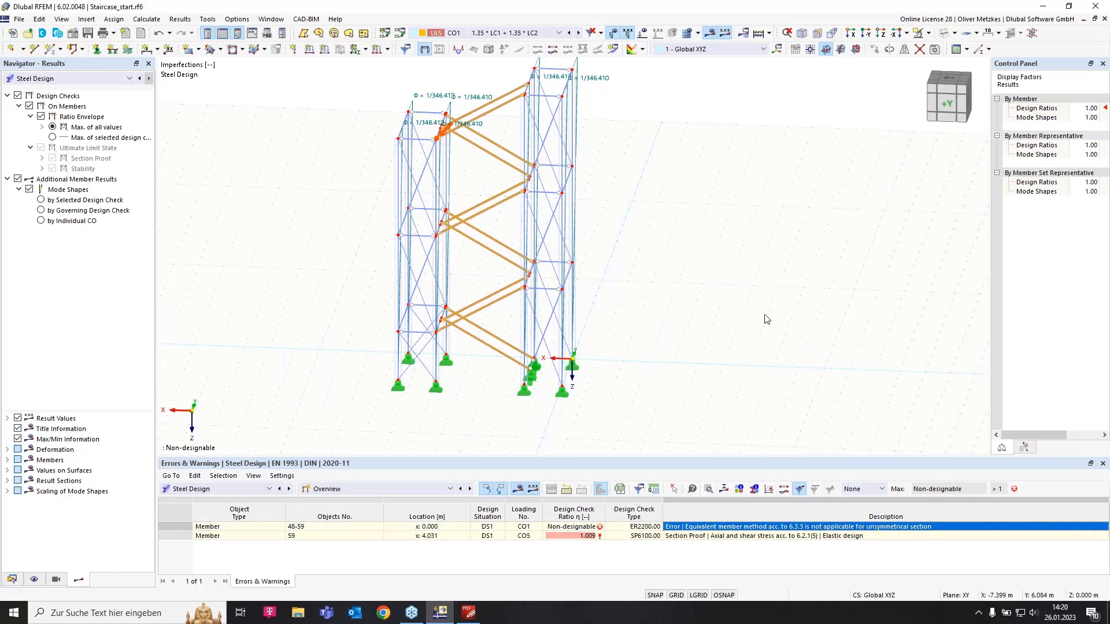
pyautogui.click(728, 278)
# Switch the results to design situation DS1 and isolate one lower inclined member between the towers
pyautogui.moveTo(729, 263); pyautogui.dragTo(646, 302, button='middle')
pyautogui.click(528, 34)
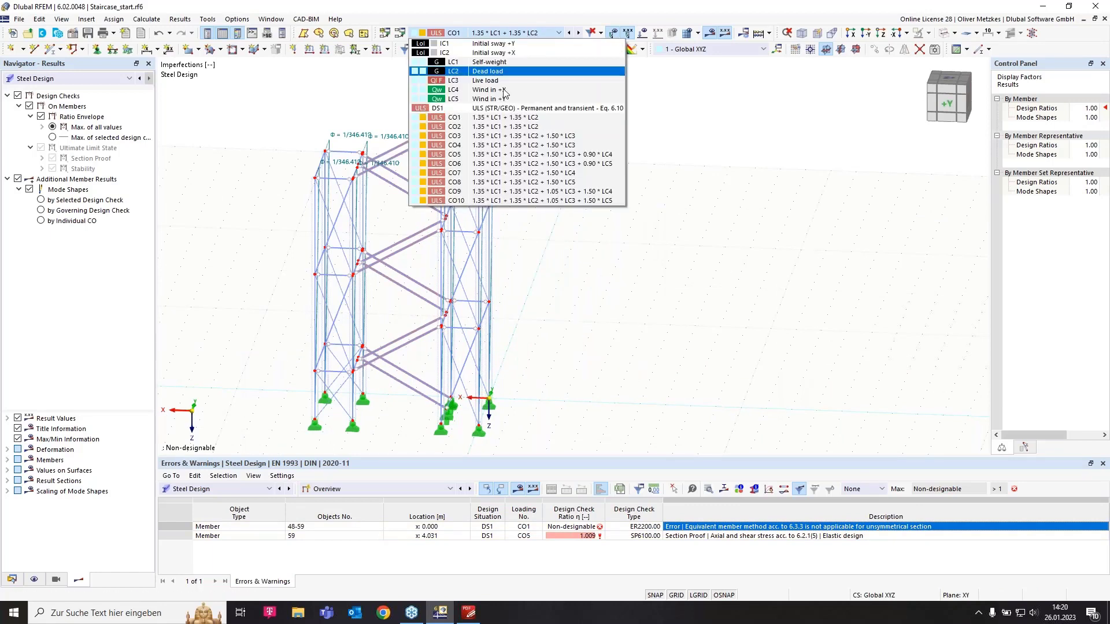
pyautogui.click(501, 109)
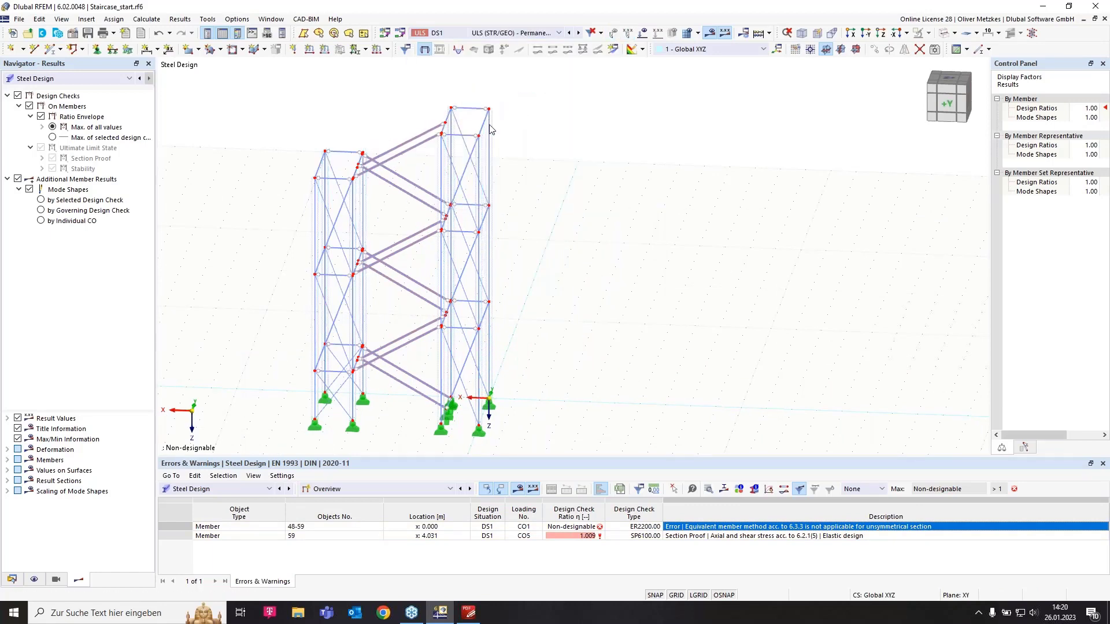
pyautogui.click(408, 346)
pyautogui.click(918, 35)
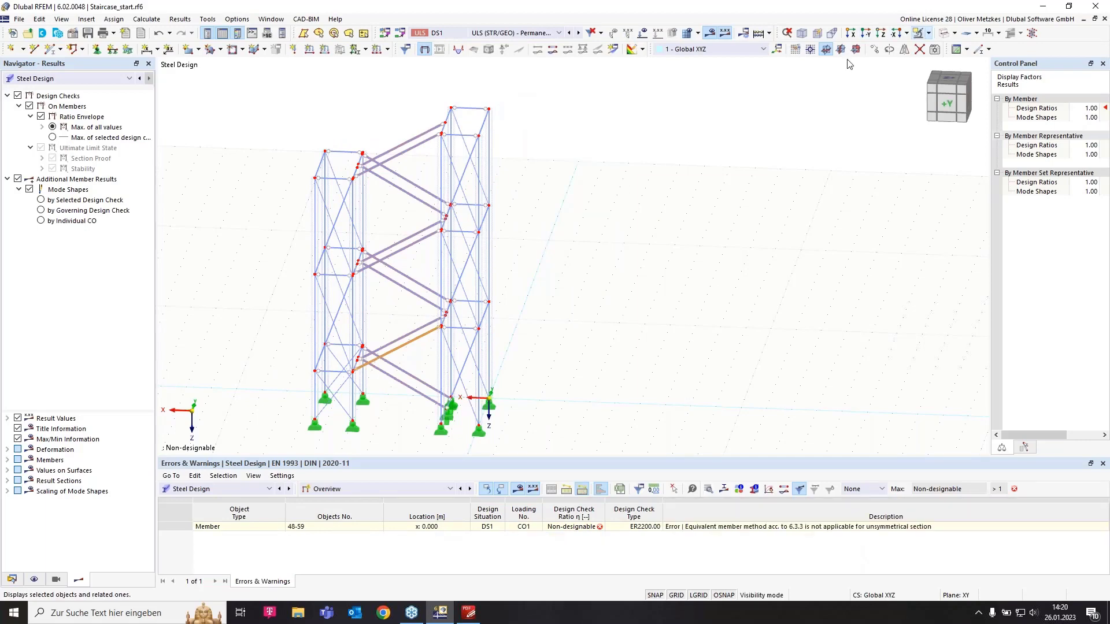
# Examine the isolated member's static analysis internal forces: axial force N, then moments My and Mz
pyautogui.click(56, 81)
pyautogui.click(54, 92)
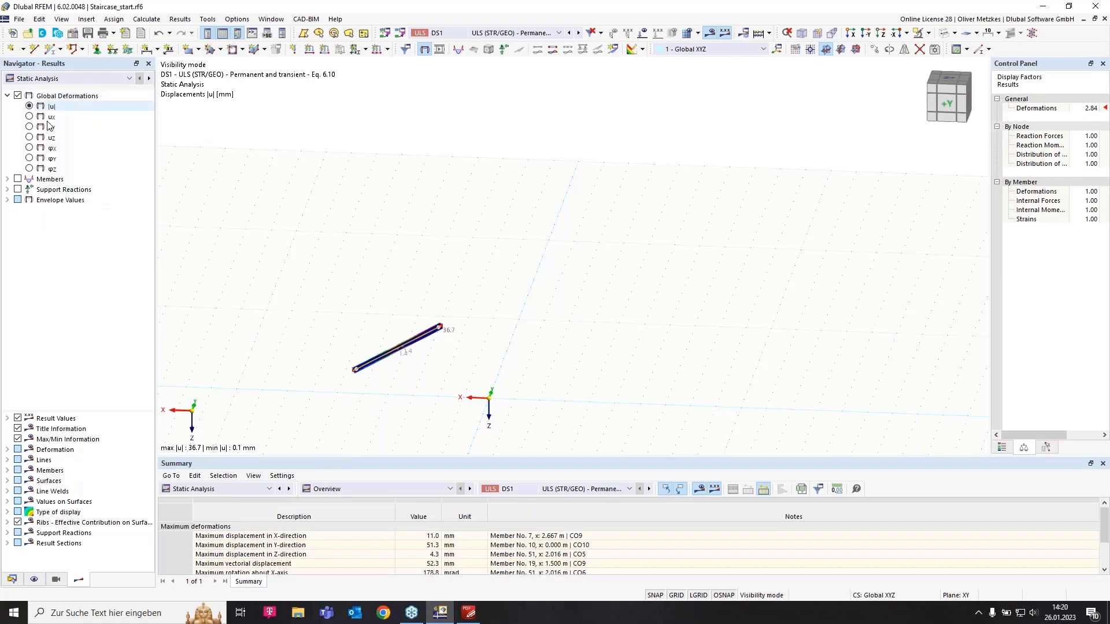
pyautogui.click(7, 179)
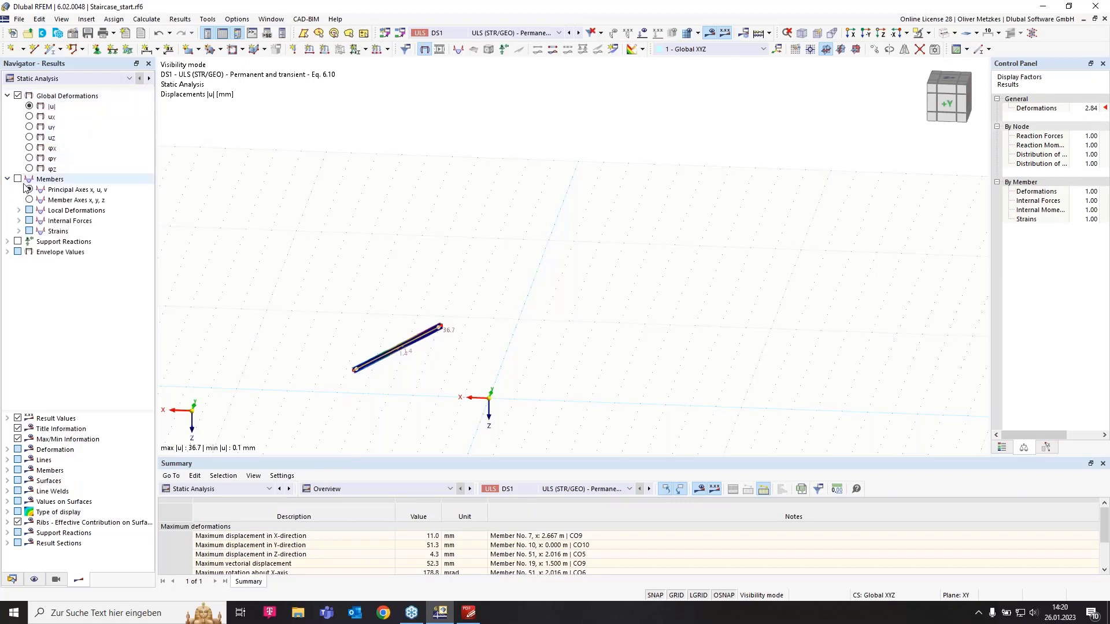
pyautogui.click(20, 220)
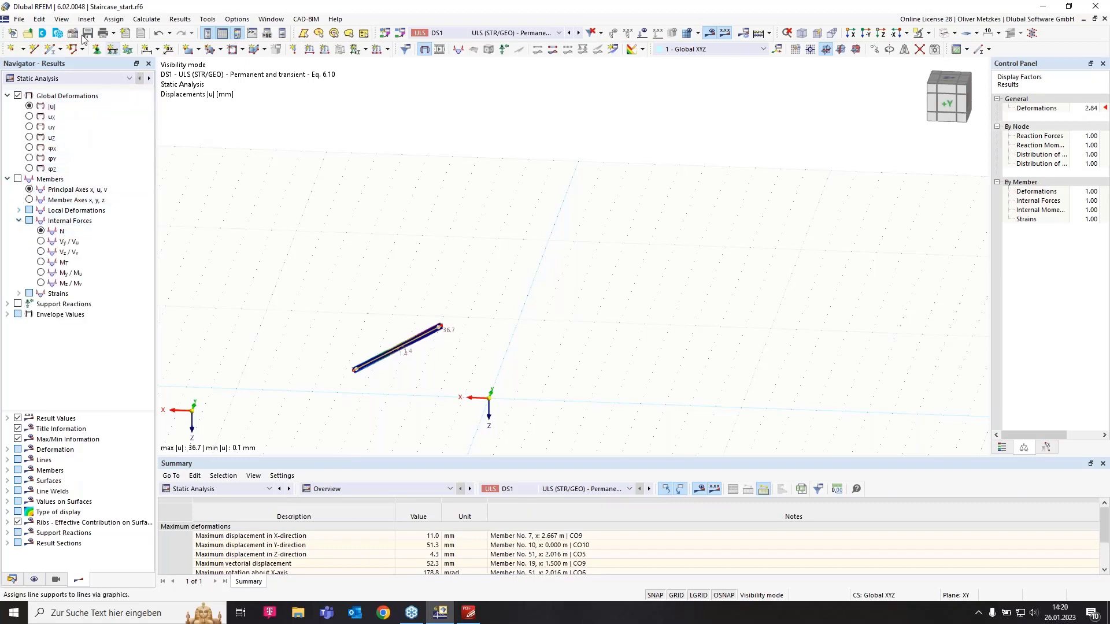
pyautogui.click(50, 232)
pyautogui.scroll(2, 372, 391)
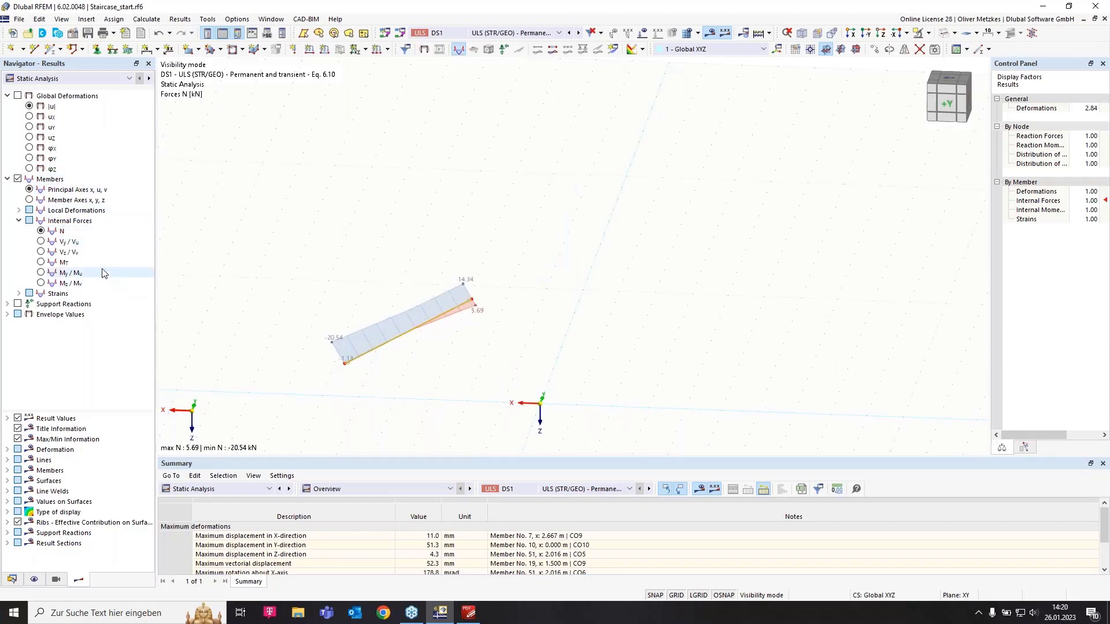
pyautogui.click(40, 272)
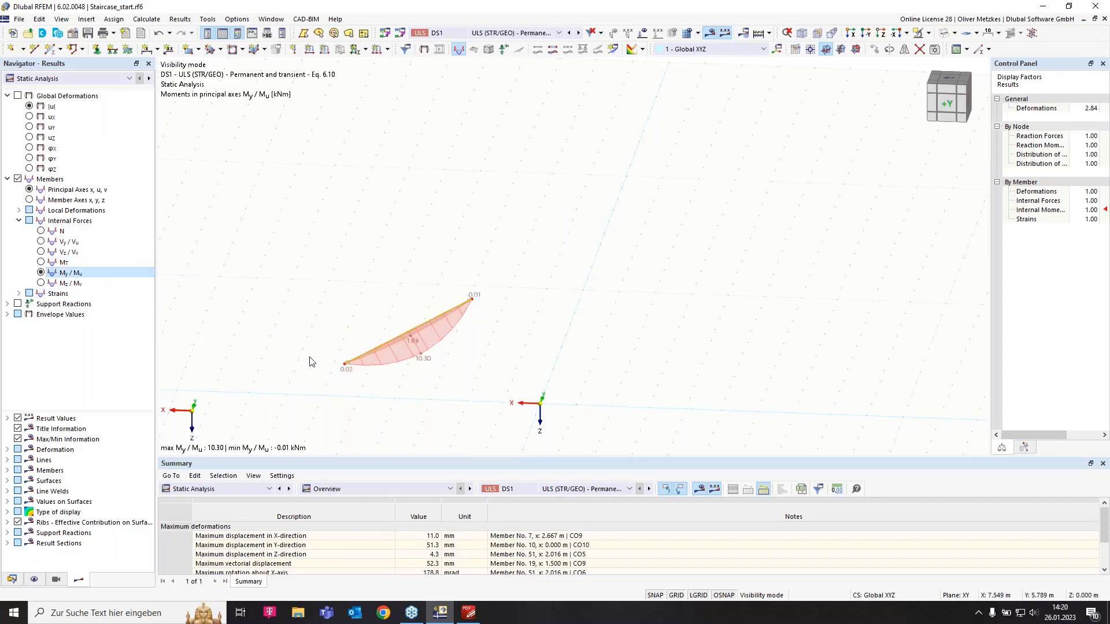
pyautogui.click(40, 282)
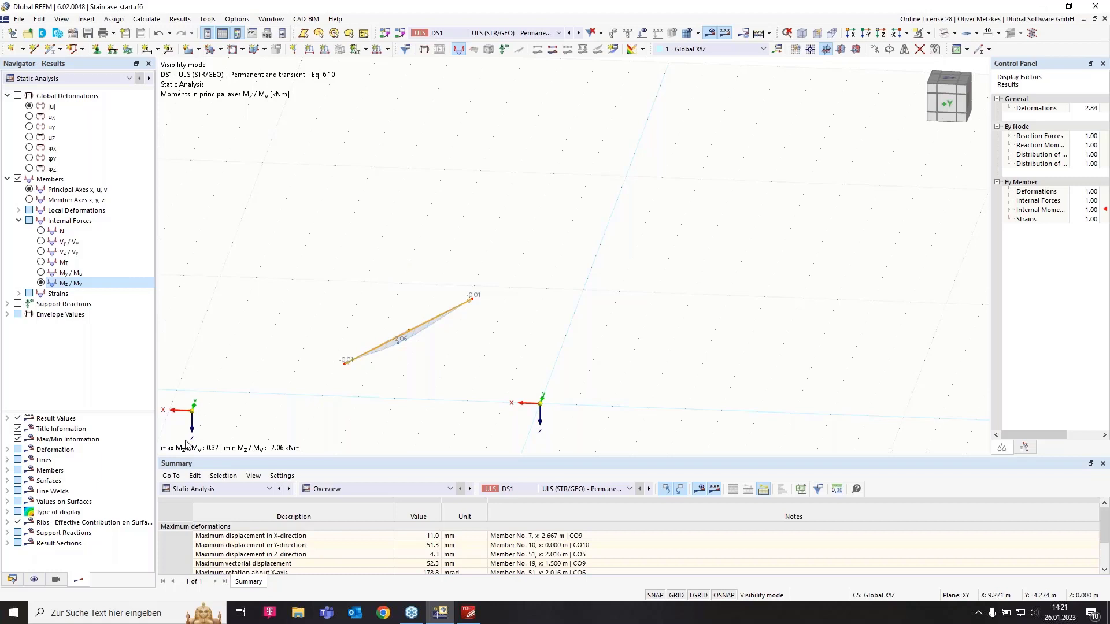
# Create new steel design boundary conditions and check the start and end nodal supports fixed in y and torsion
pyautogui.click(13, 579)
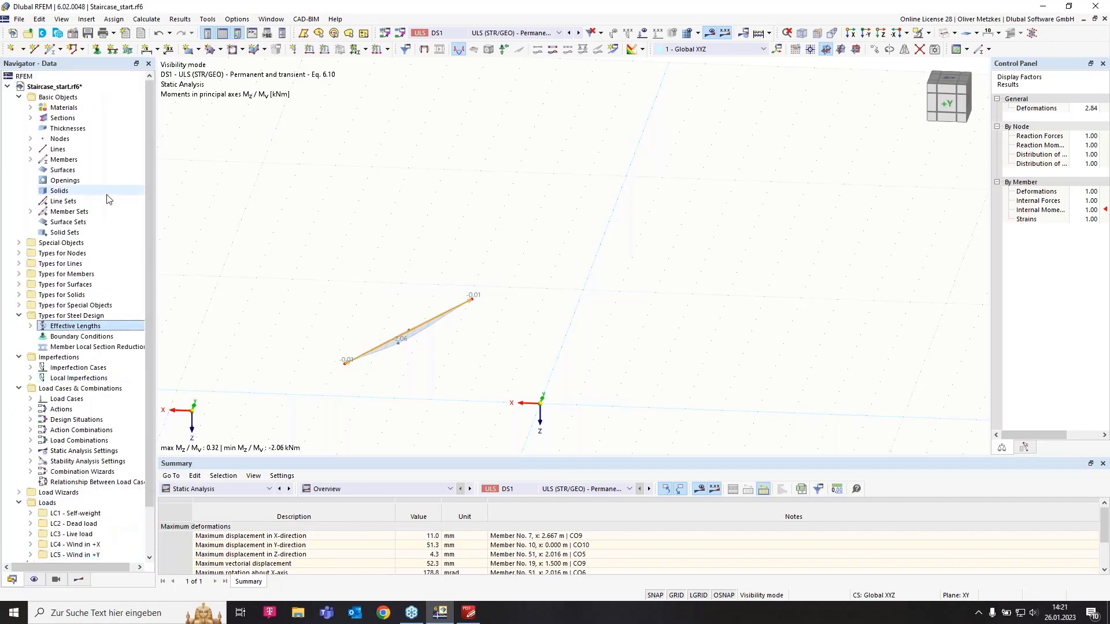
pyautogui.click(92, 339)
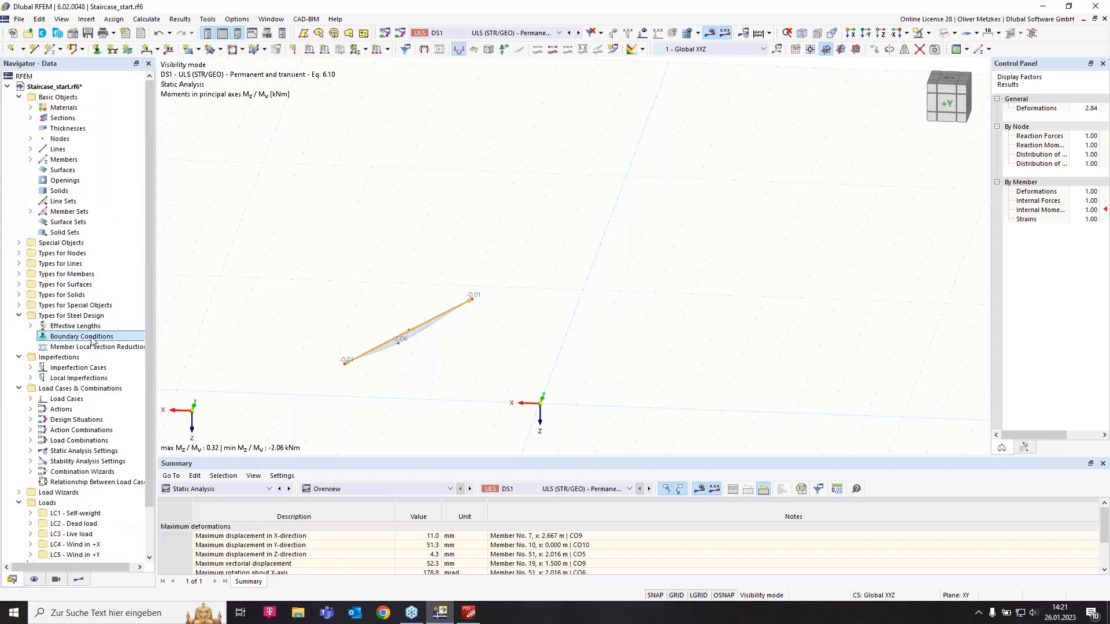
pyautogui.rightClick(92, 341)
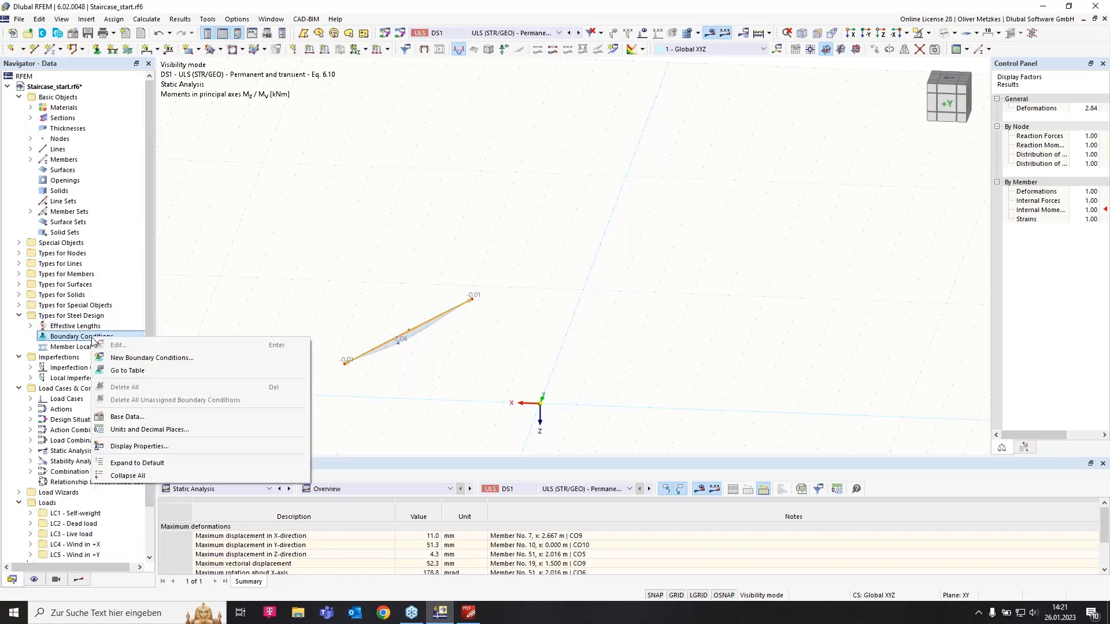
pyautogui.click(128, 358)
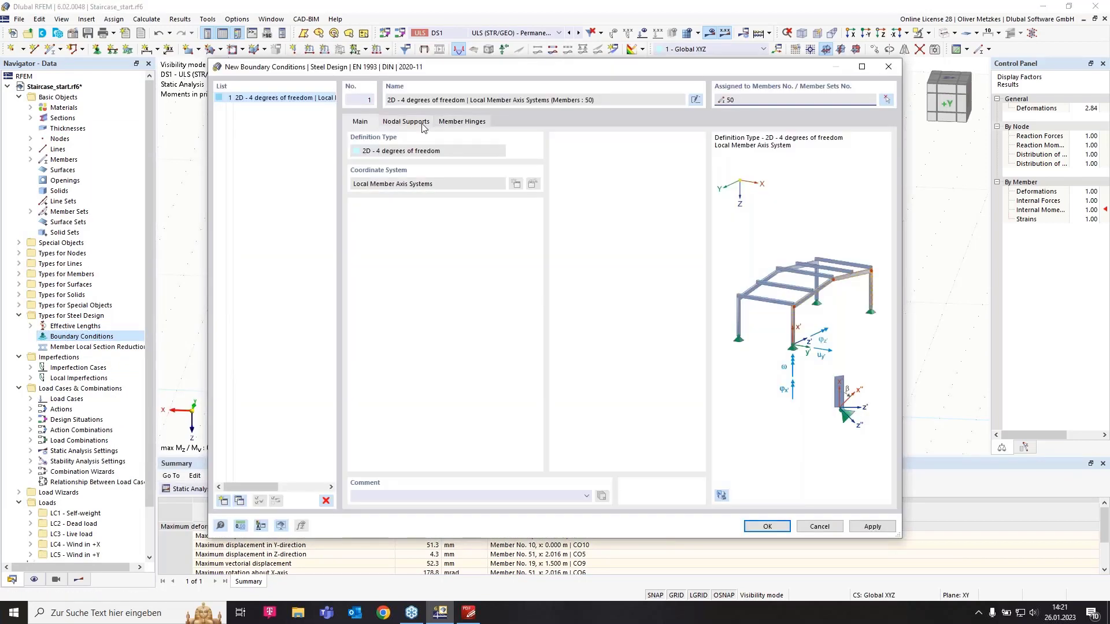
pyautogui.click(423, 123)
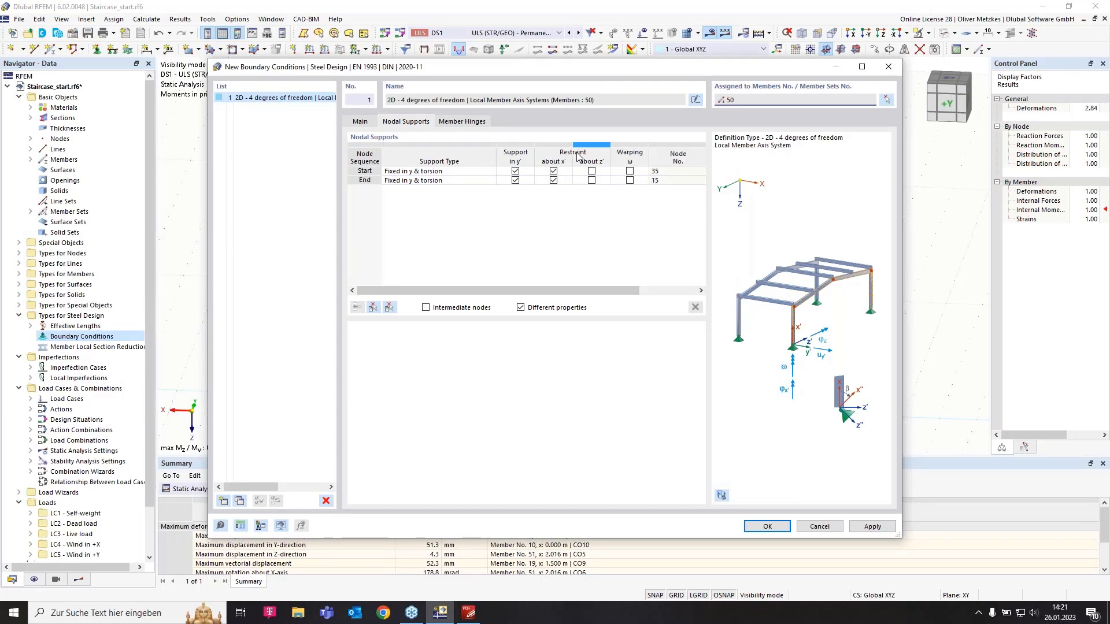
# Show the whole model again and assign the new boundary conditions to inclined members 48-59
pyautogui.click(887, 100)
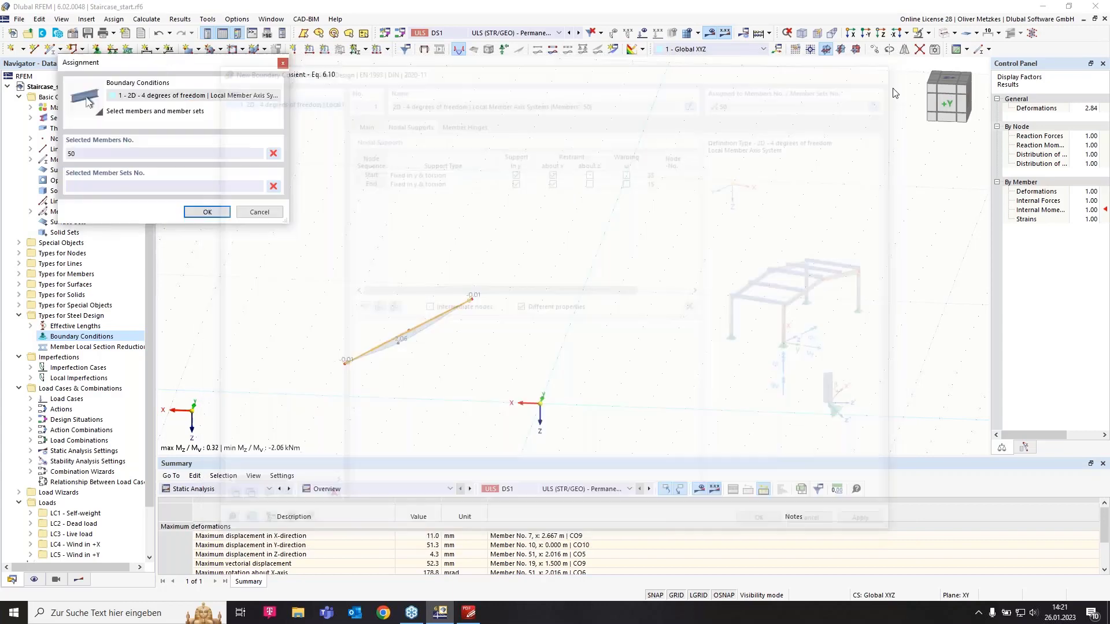
pyautogui.click(927, 34)
pyautogui.click(945, 108)
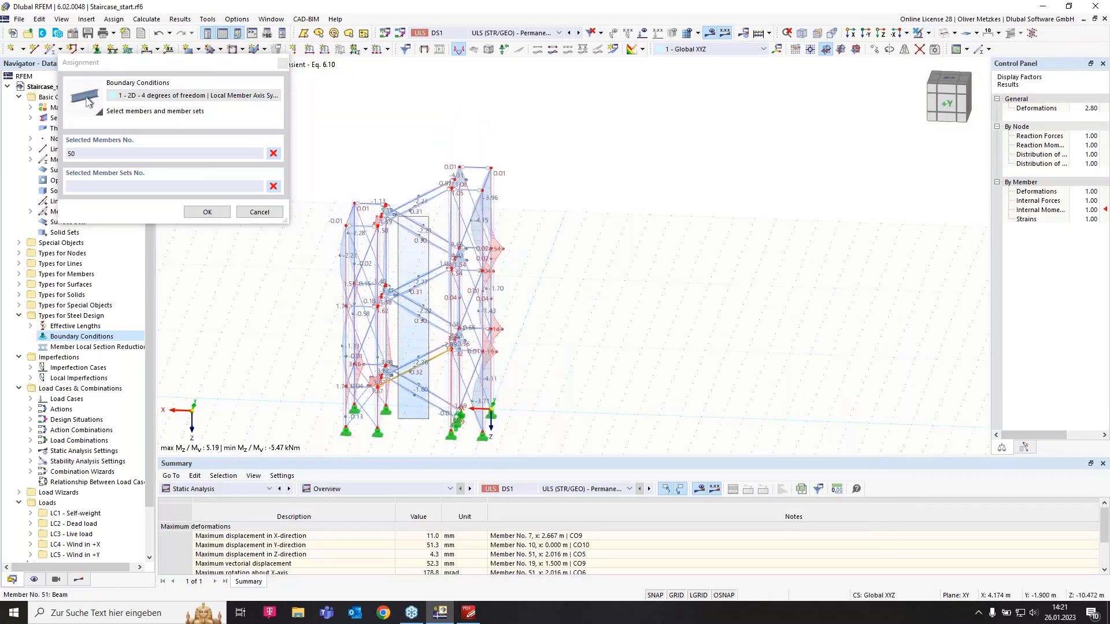
pyautogui.click(208, 212)
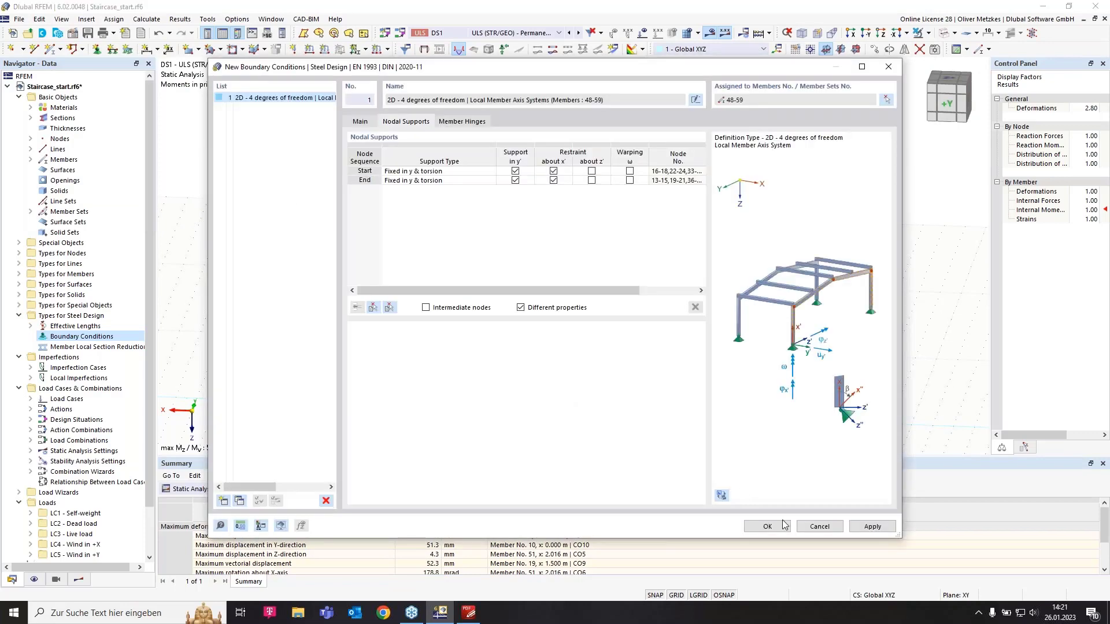
# Save the new boundary conditions, accepting deletion of the steel design results, and remove the effective lengths assignment from inclined members 48-59
pyautogui.click(783, 525)
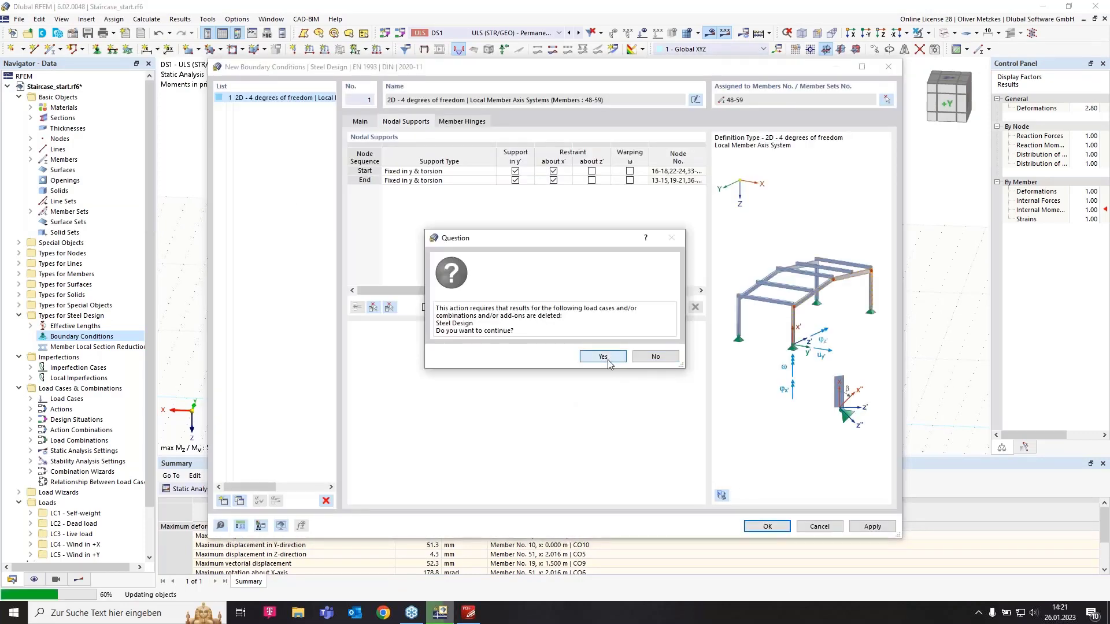
pyautogui.click(603, 356)
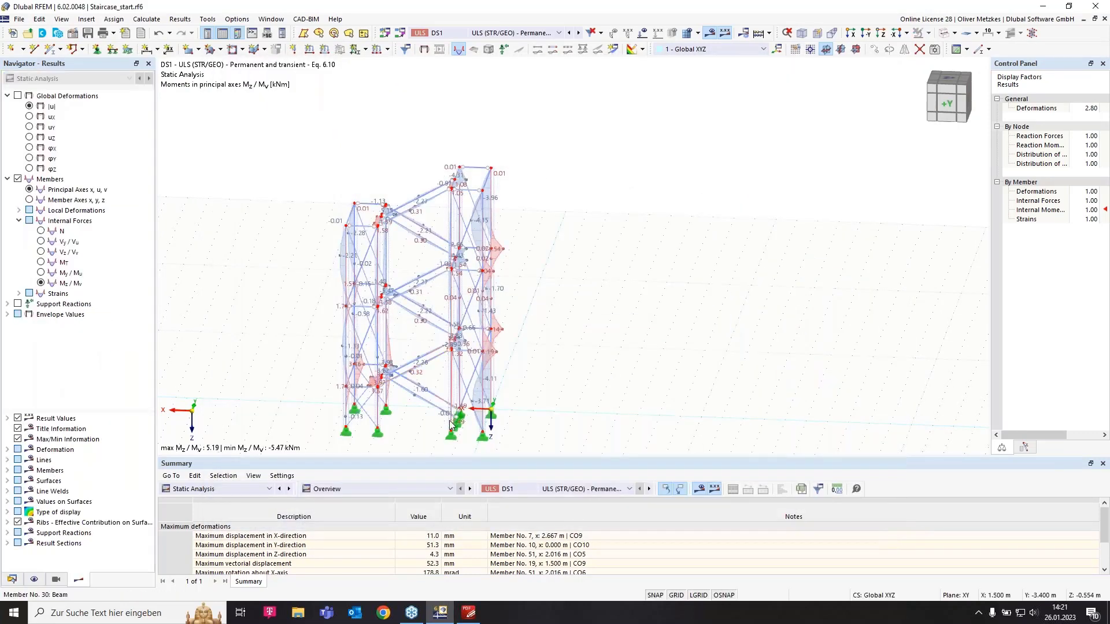
pyautogui.moveTo(427, 418); pyautogui.dragTo(409, 193)
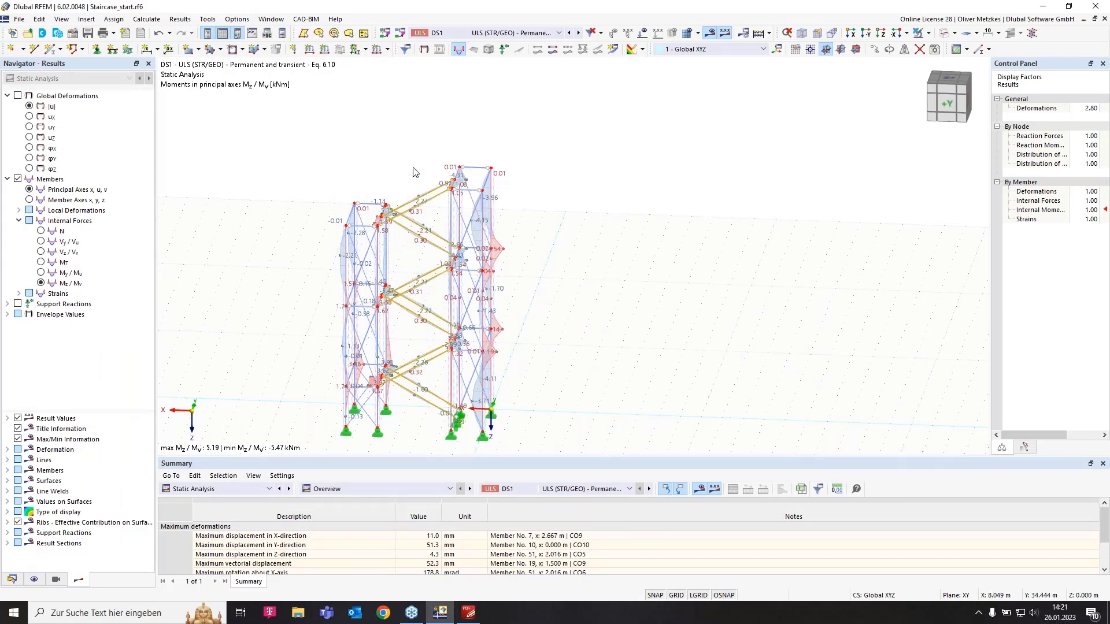
pyautogui.rightClick(435, 200)
pyautogui.moveTo(687, 235)
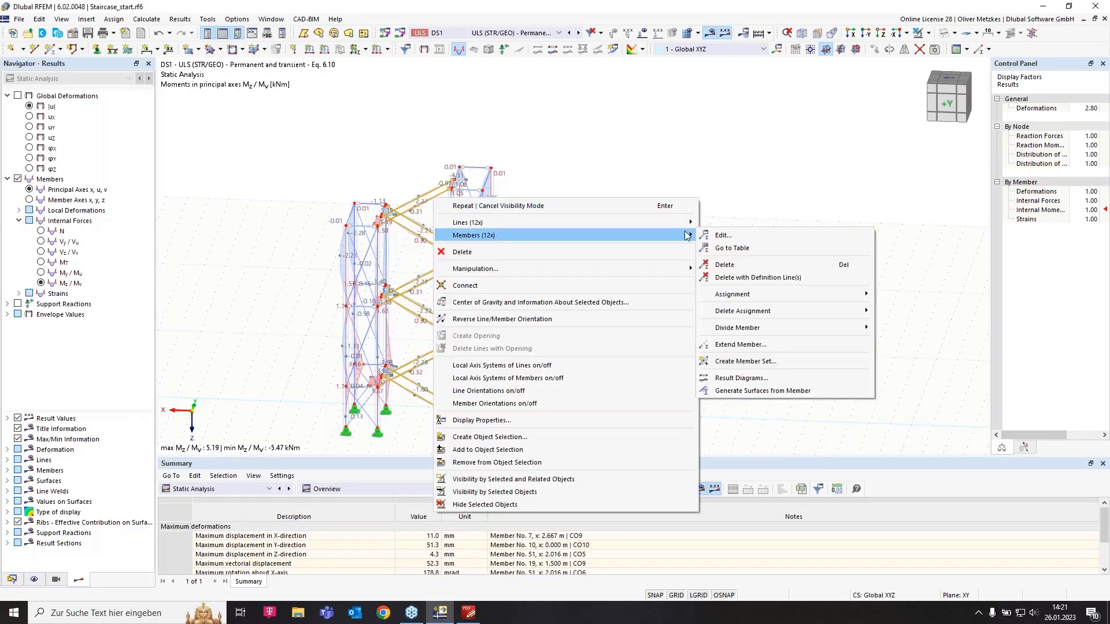
pyautogui.click(750, 234)
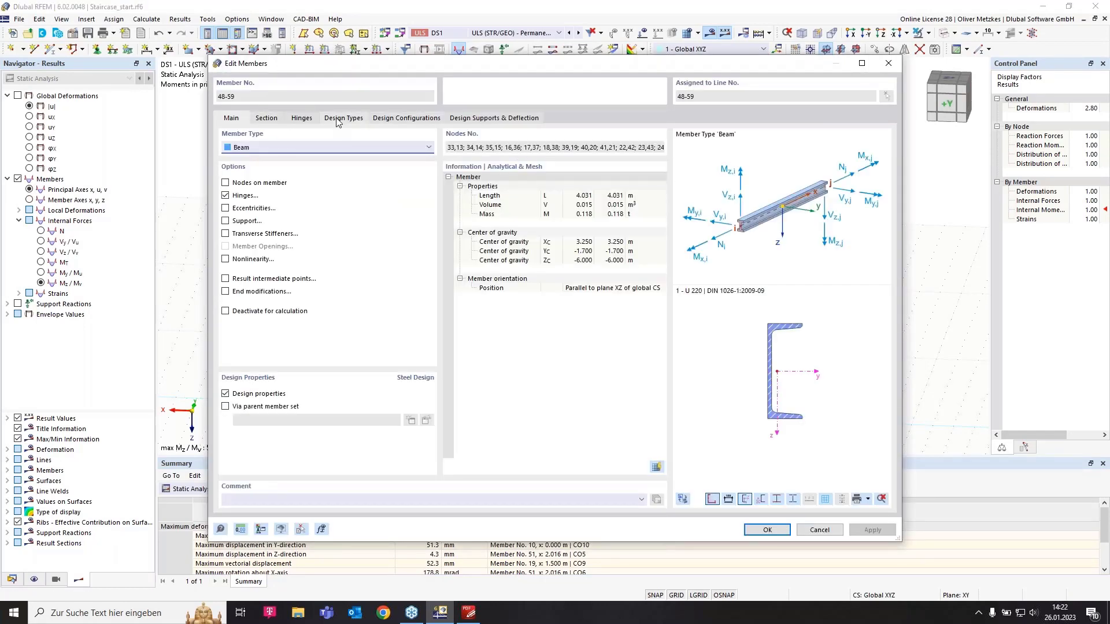
pyautogui.click(342, 120)
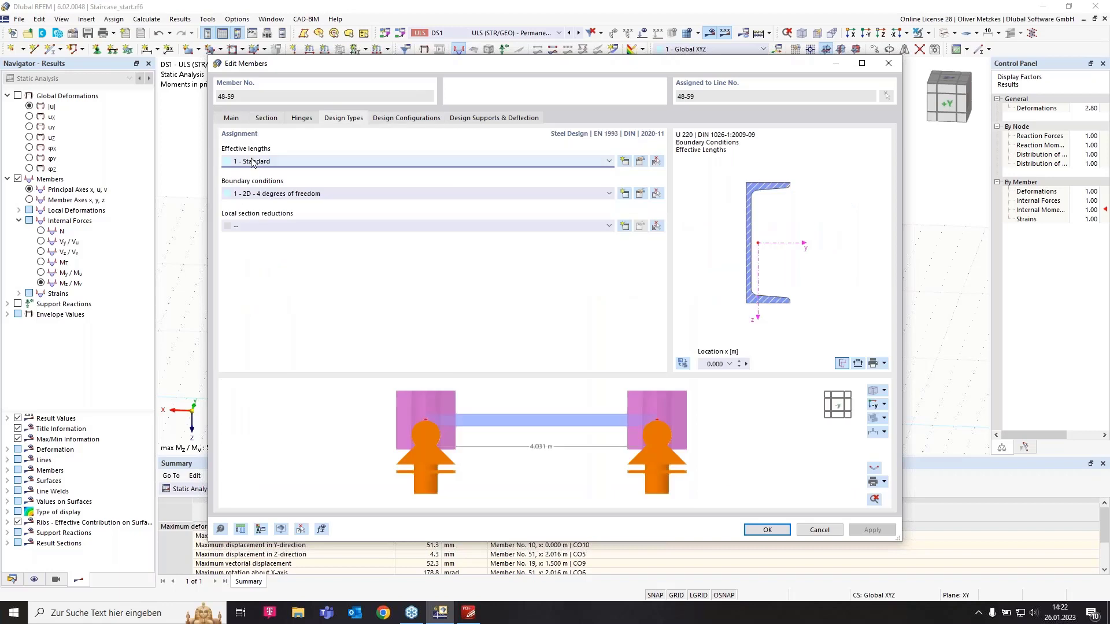
pyautogui.click(250, 160)
pyautogui.click(253, 171)
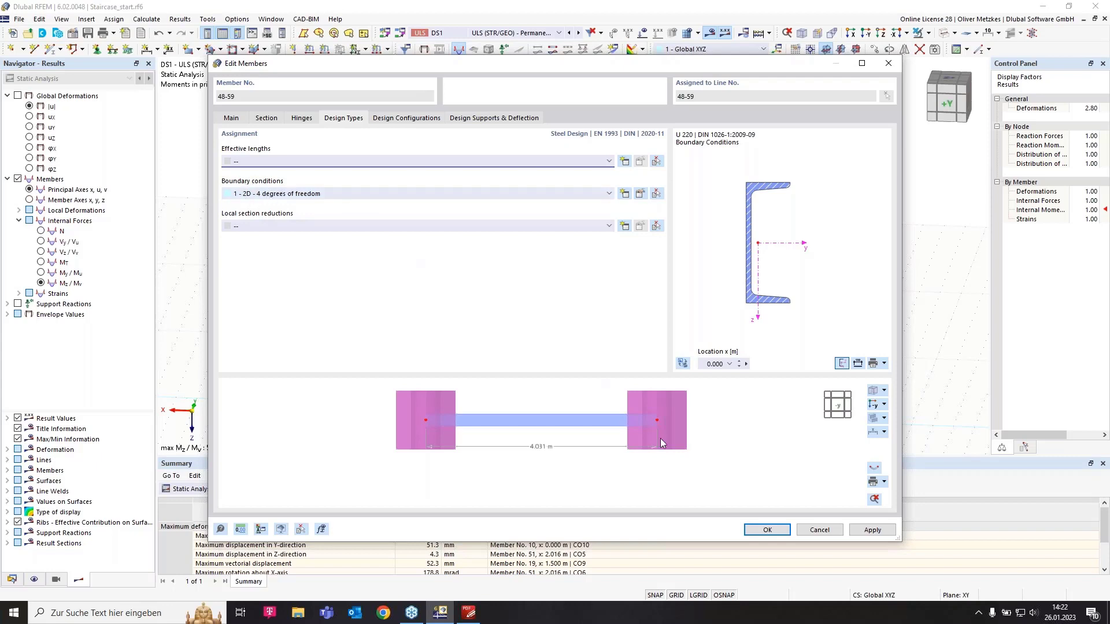
pyautogui.click(769, 534)
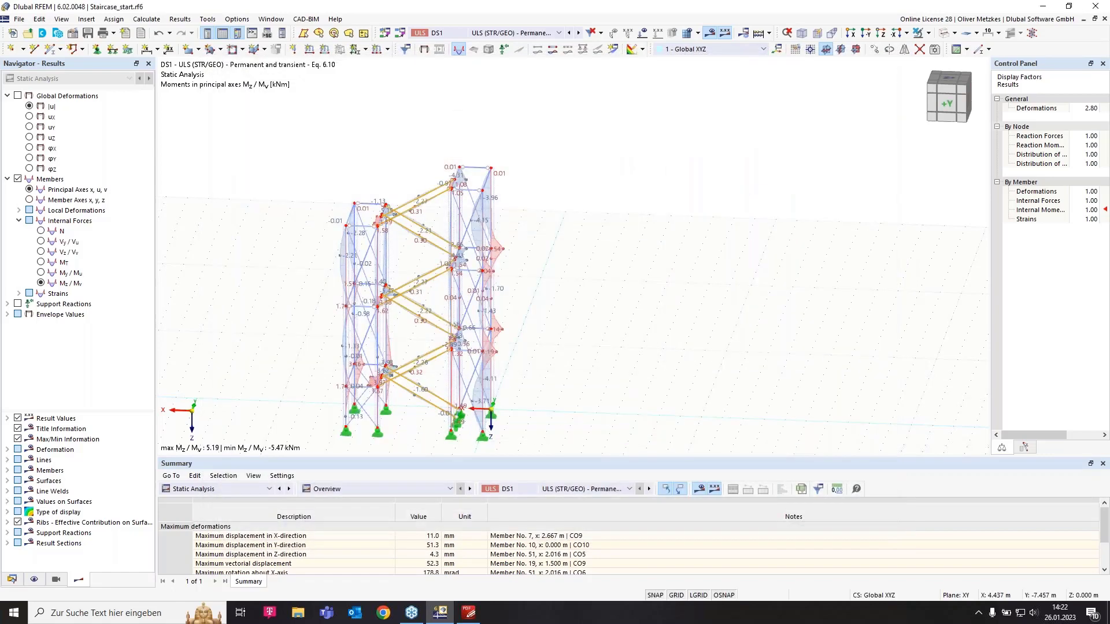
# Run the steel design calculation and examine the non-designable errors reported for members 48-59
pyautogui.click(268, 489)
pyautogui.click(252, 564)
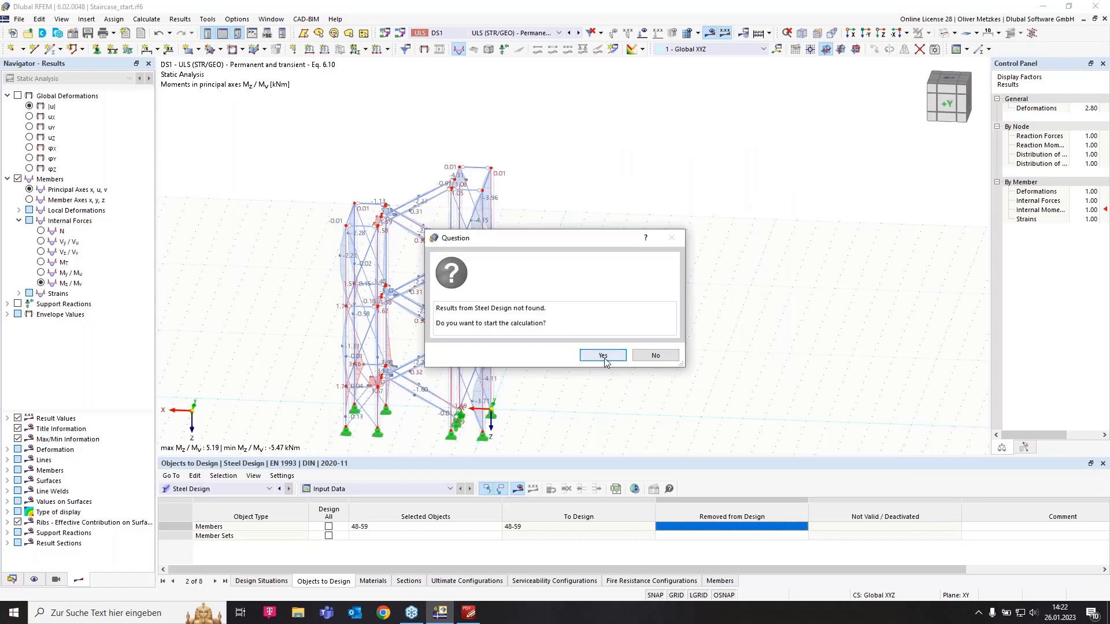
pyautogui.click(604, 357)
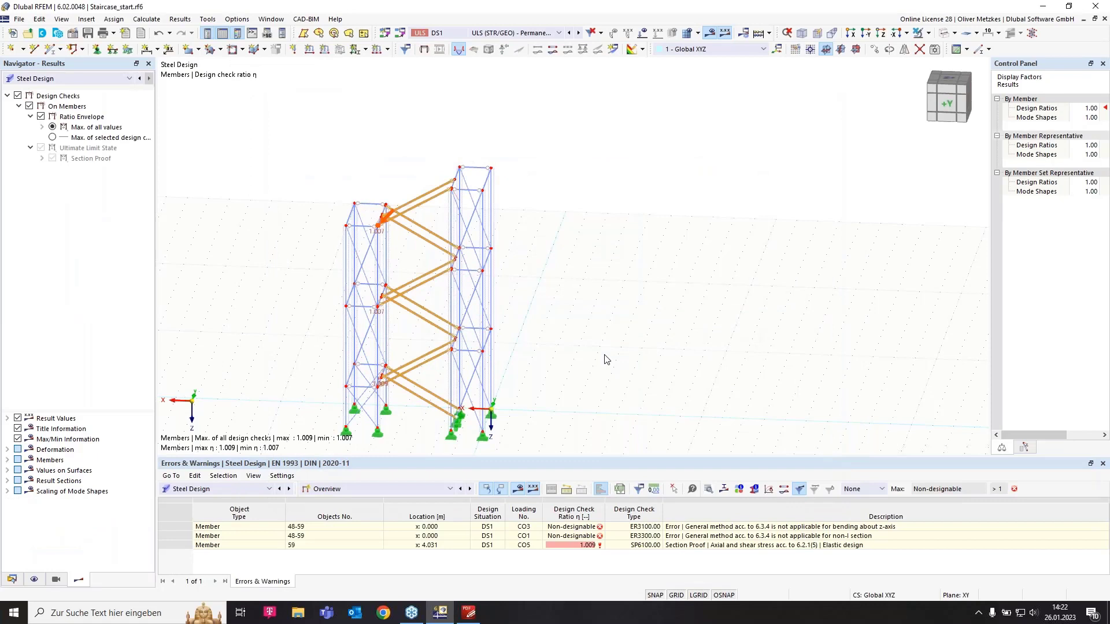
pyautogui.click(560, 528)
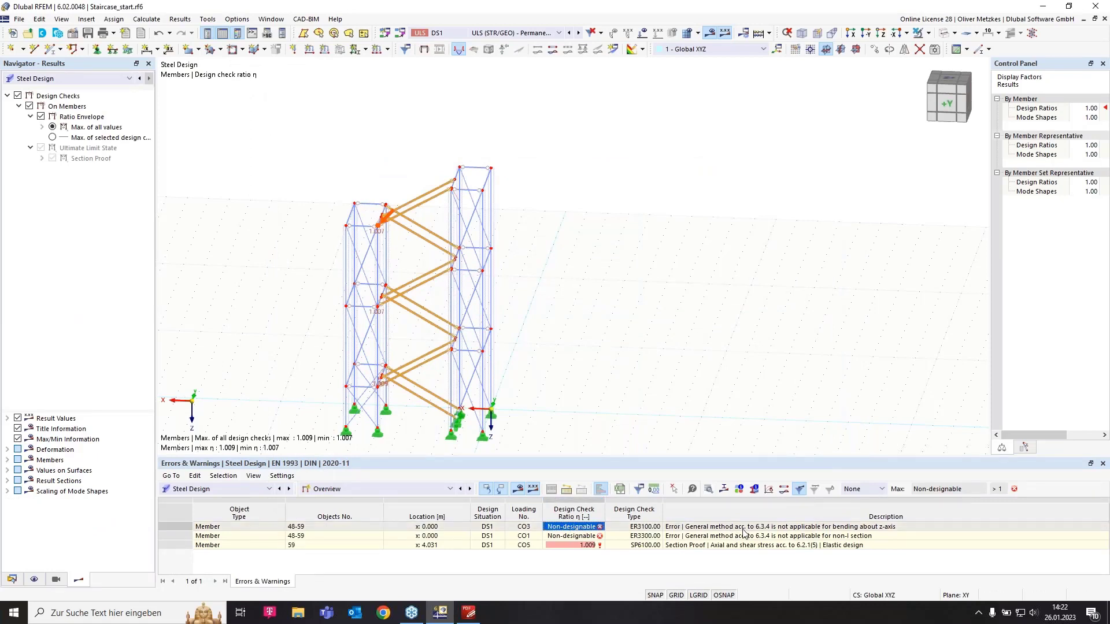
pyautogui.click(875, 535)
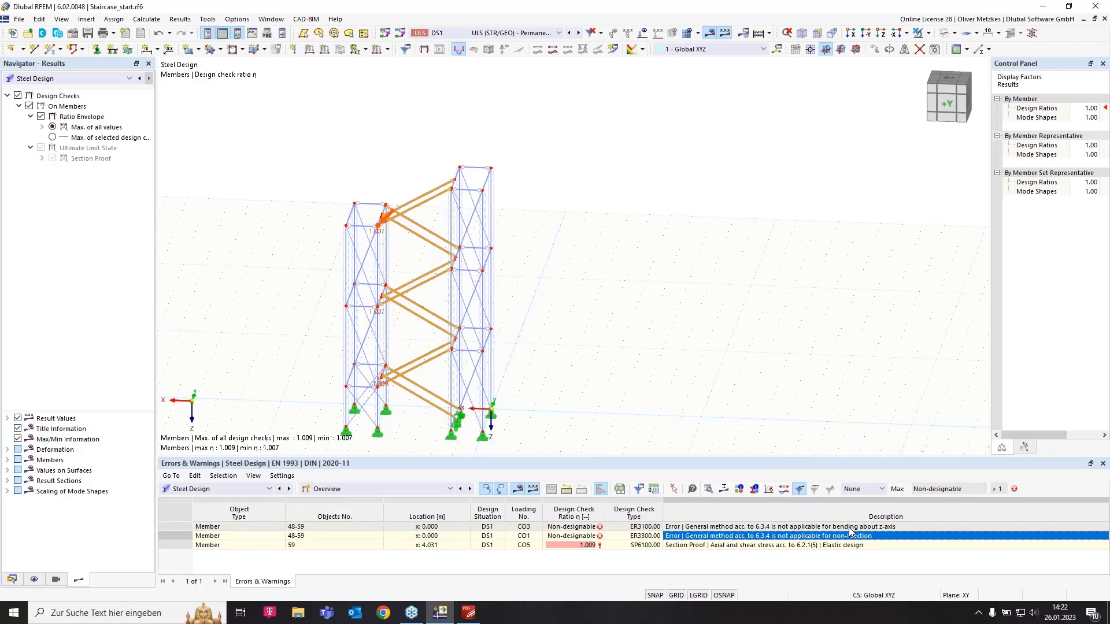
# Switch to the webinar presentation and show its slides in full screen
pyautogui.click(468, 614)
pyautogui.press('F11')
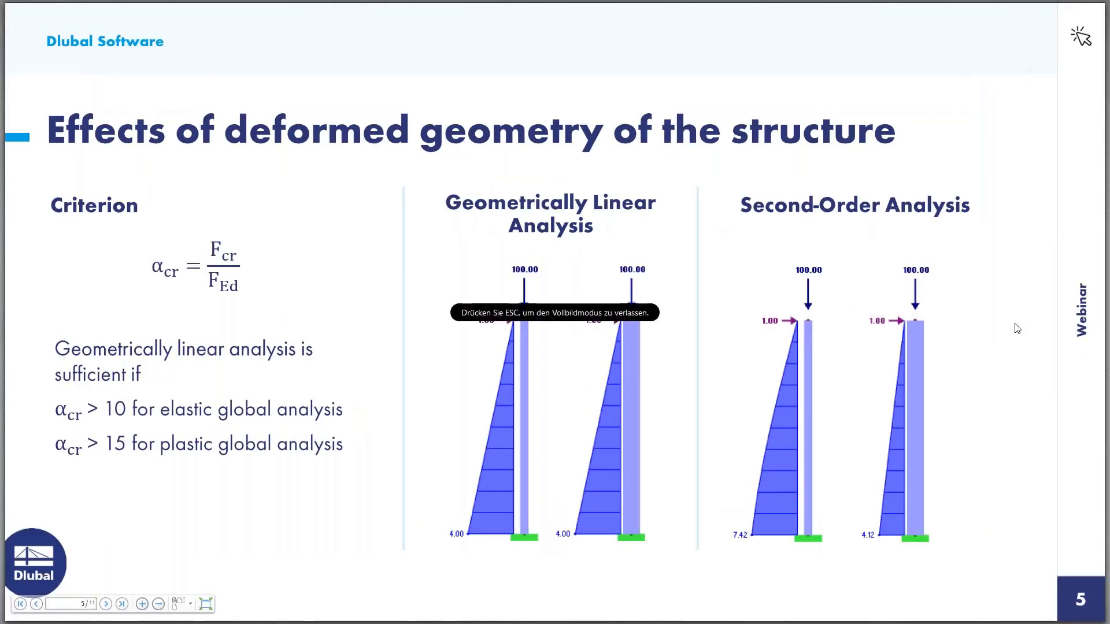
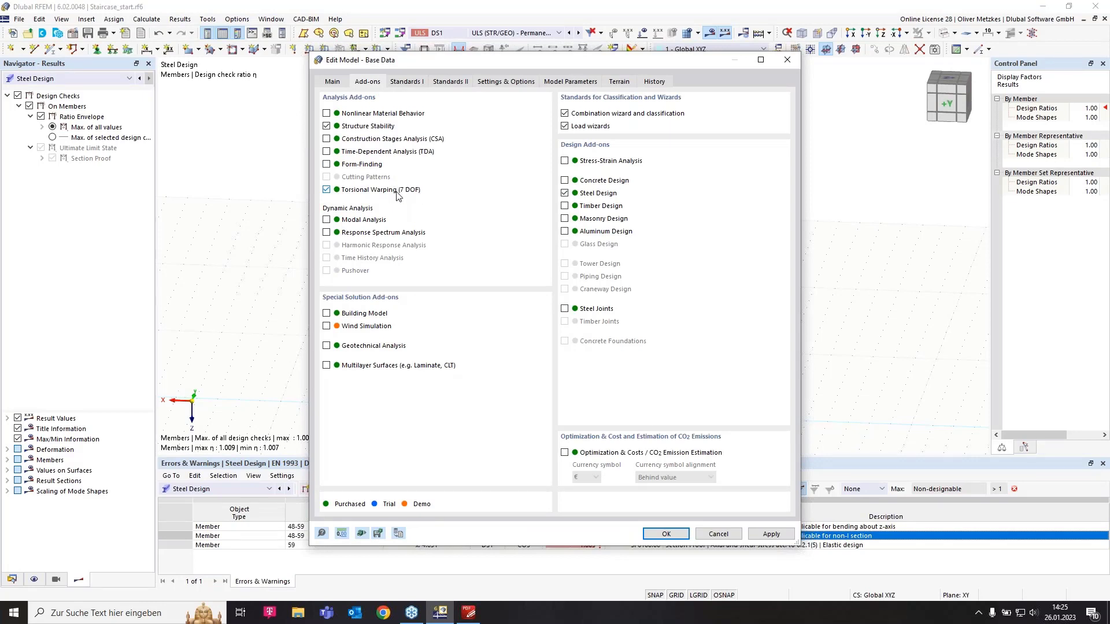
# Activate the Torsional Warping (7 DOF) add-on for the model, accepting deletion of all results and the mesh
pyautogui.click(665, 538)
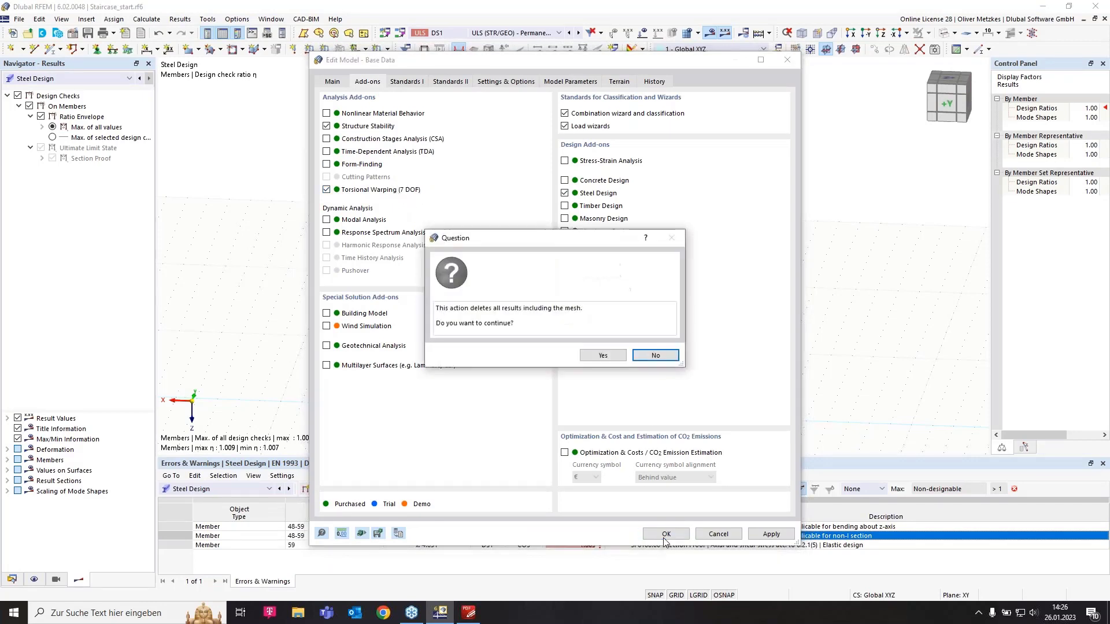
pyautogui.click(601, 355)
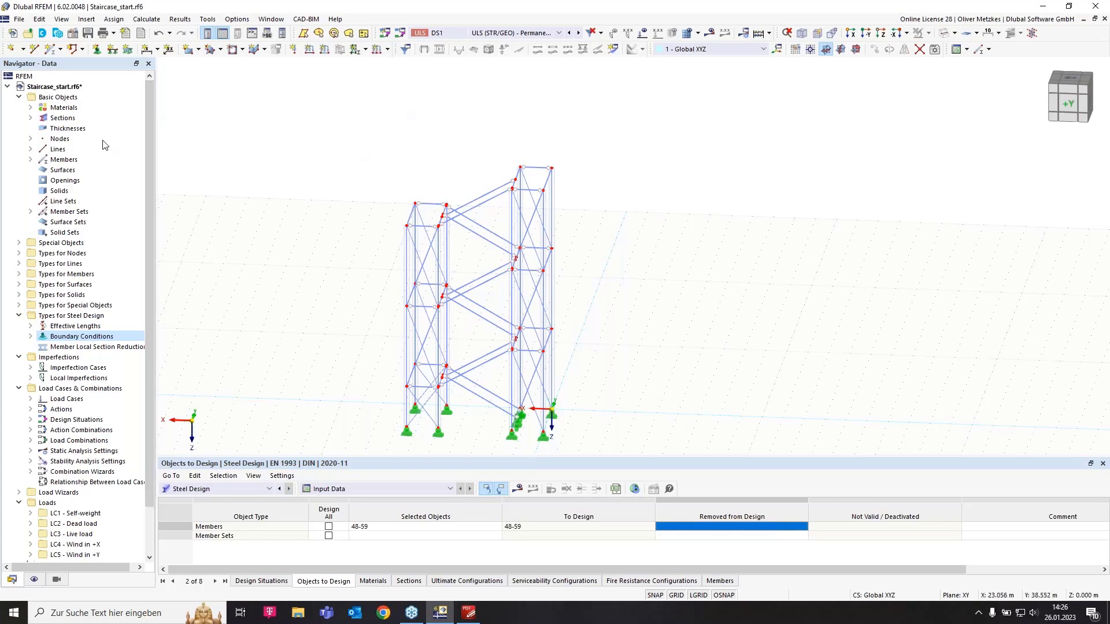
# Examine the U 220 section's properties and warping stiffness option without changing them
pyautogui.click(31, 118)
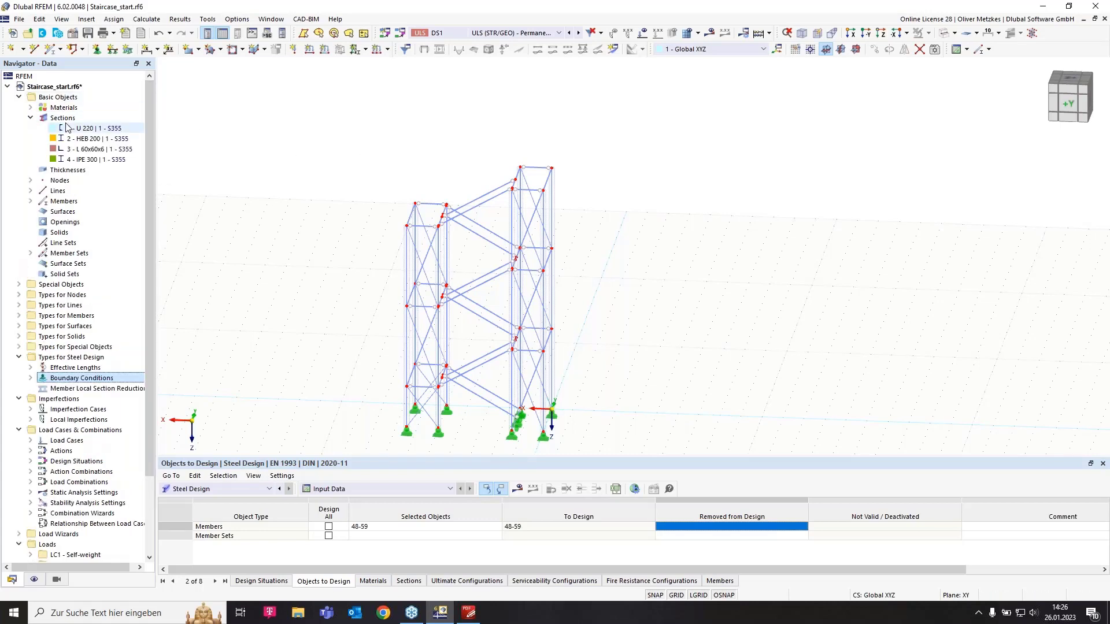
pyautogui.rightClick(90, 119)
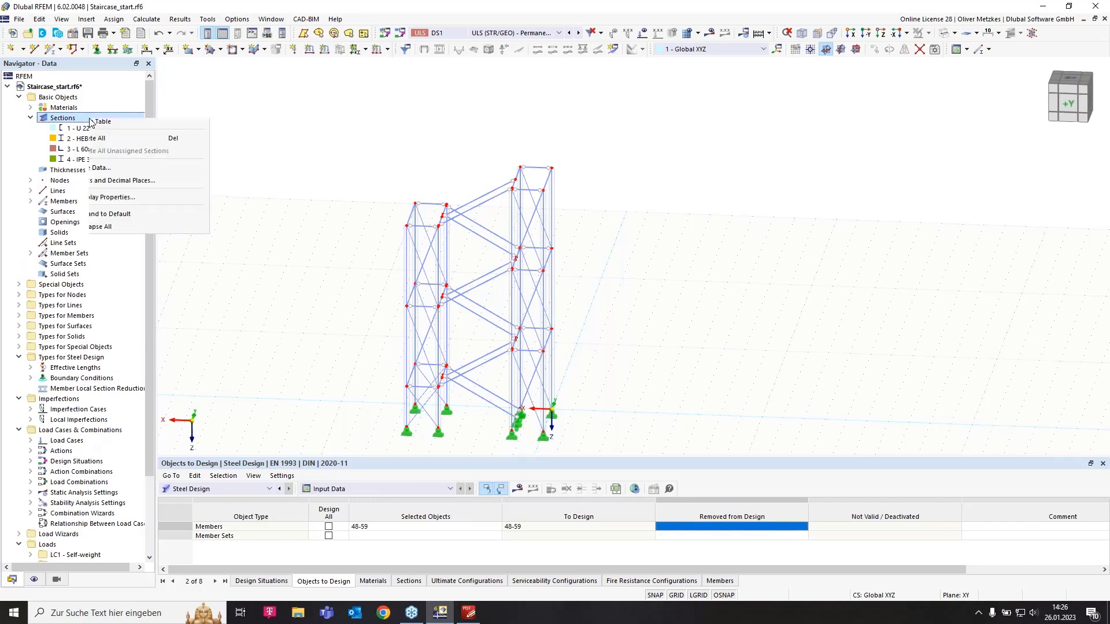
pyautogui.click(139, 127)
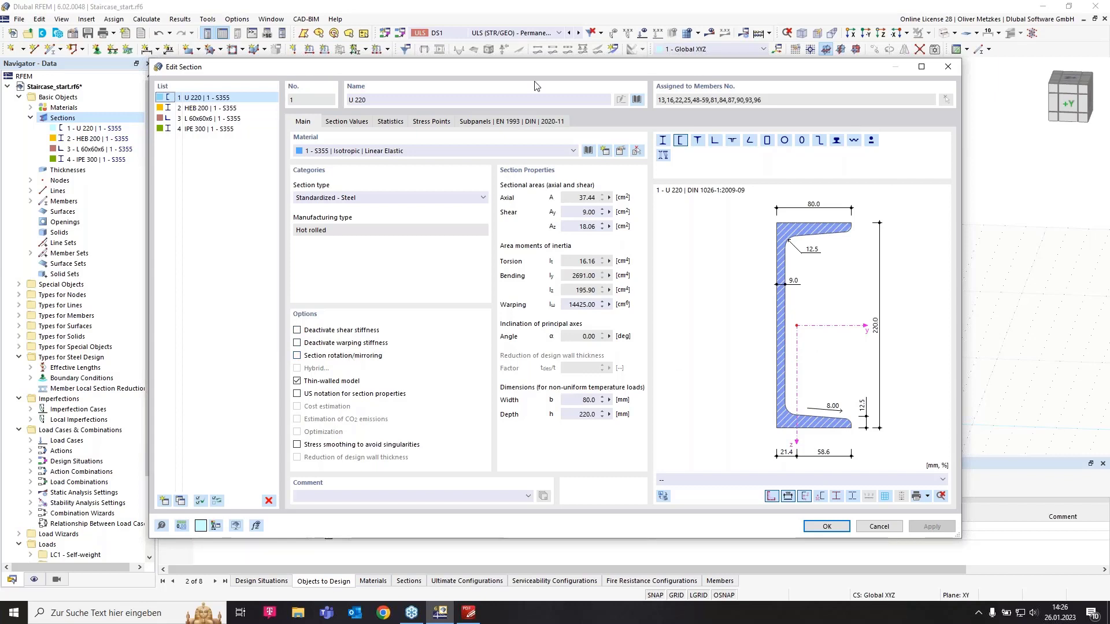
pyautogui.click(879, 526)
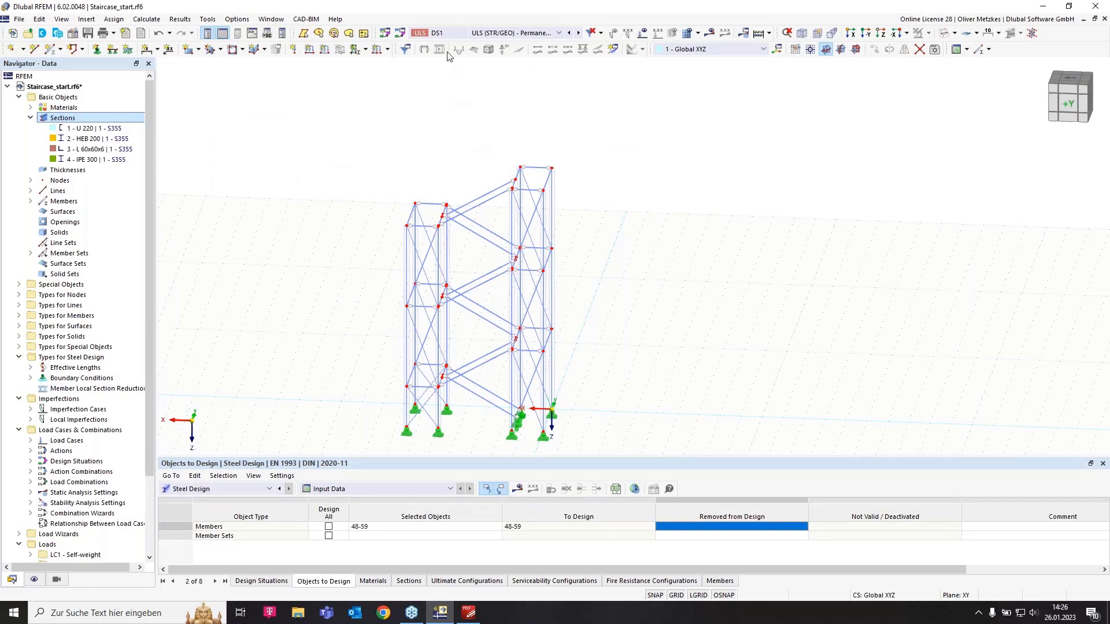
# Assign the geometrically linear SA1 combination wizard to design situation DS1 and check the wizard's stability analysis setting
pyautogui.click(401, 33)
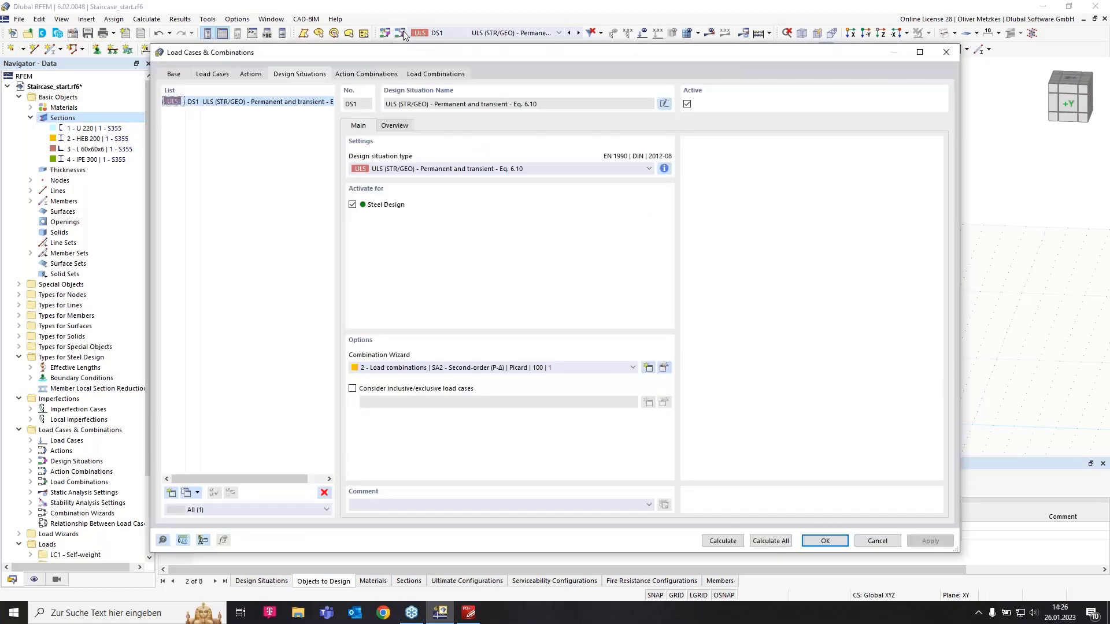
pyautogui.click(420, 368)
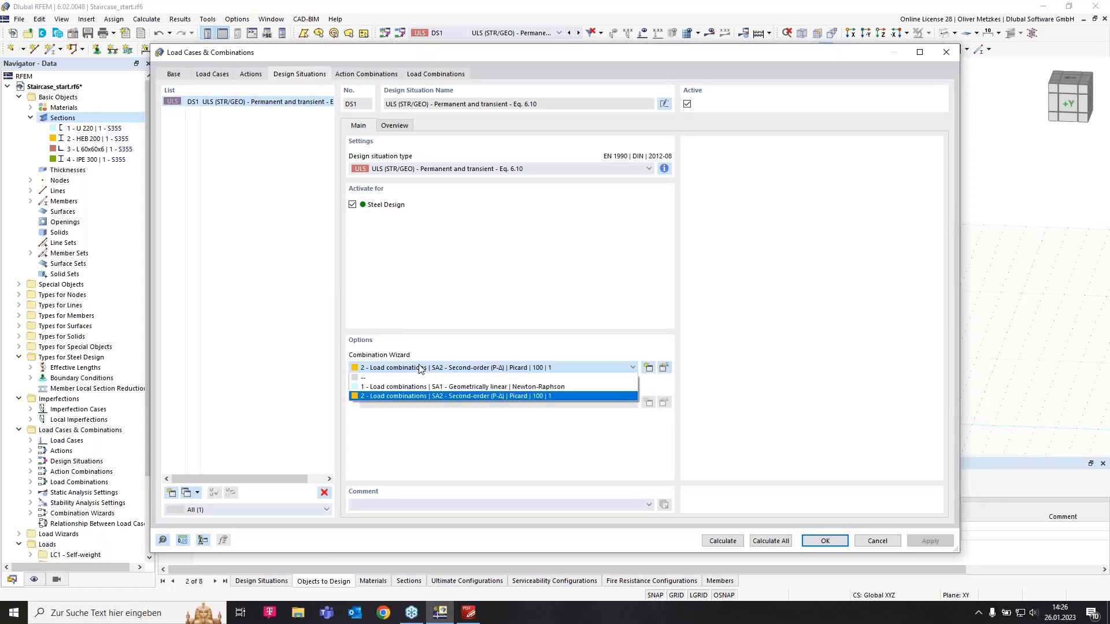
pyautogui.click(457, 387)
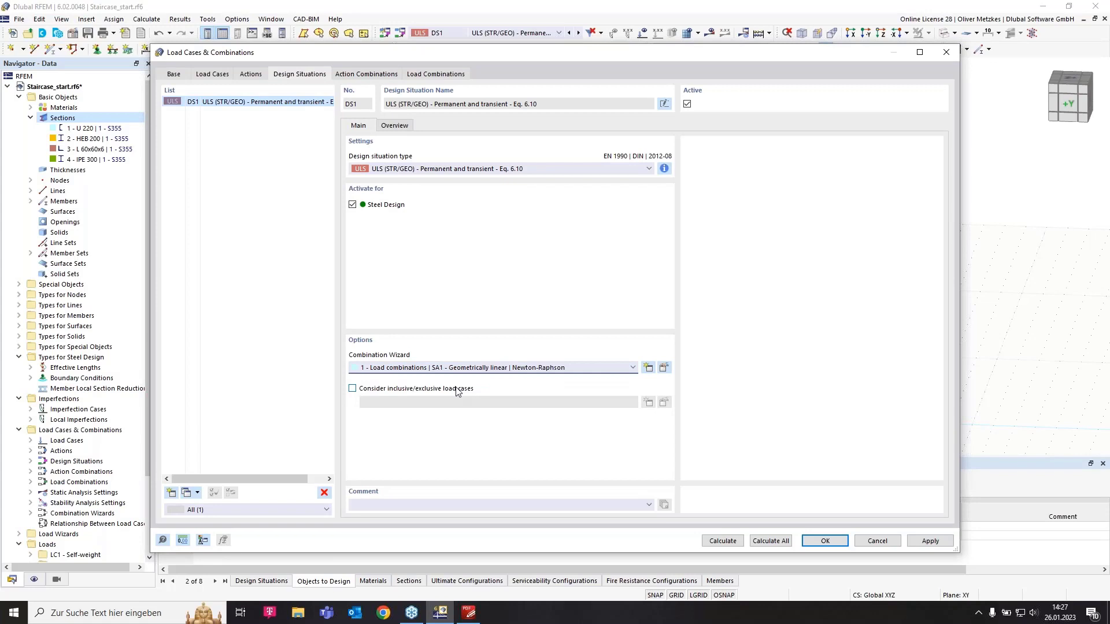
pyautogui.click(662, 367)
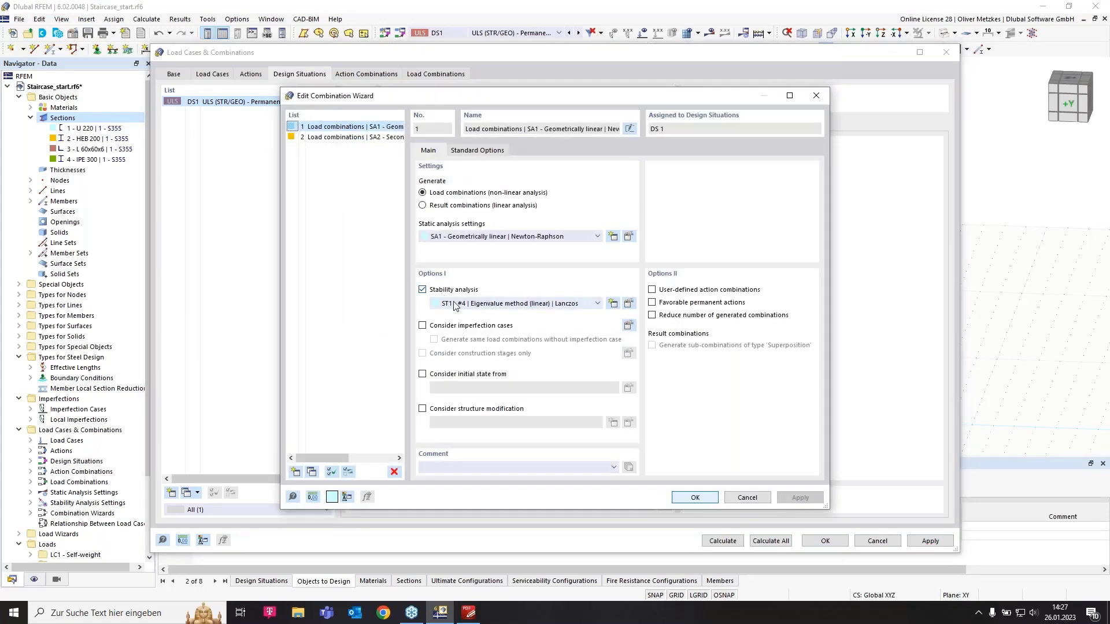
pyautogui.click(695, 497)
# Regenerate the load combinations, check CO1's static analysis and critical load settings, and accept the load cases and combinations
pyautogui.click(367, 74)
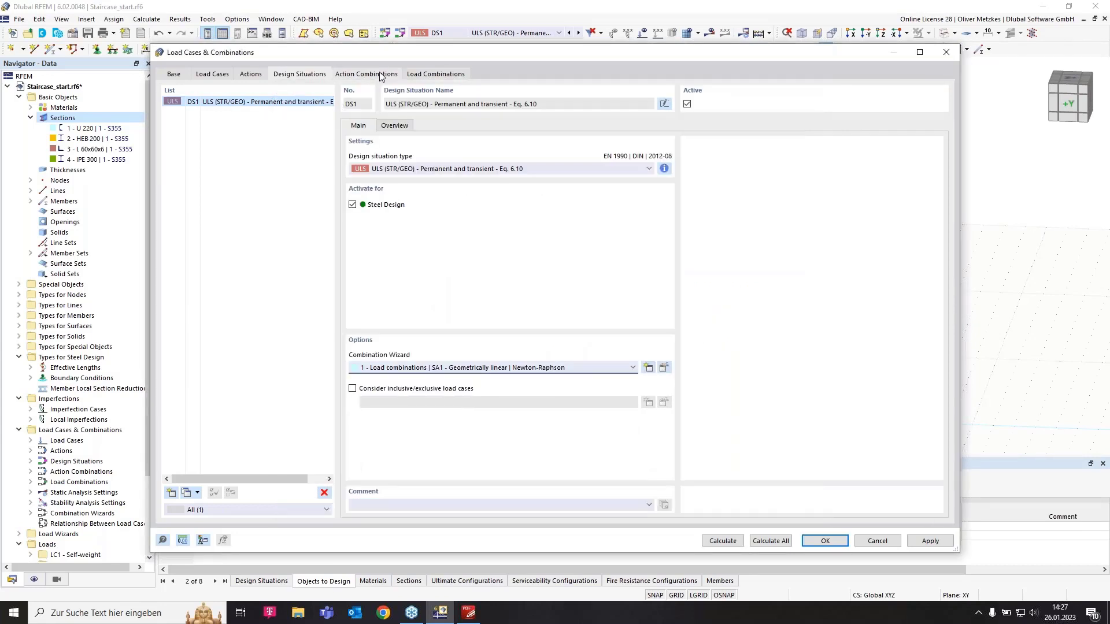
pyautogui.click(431, 74)
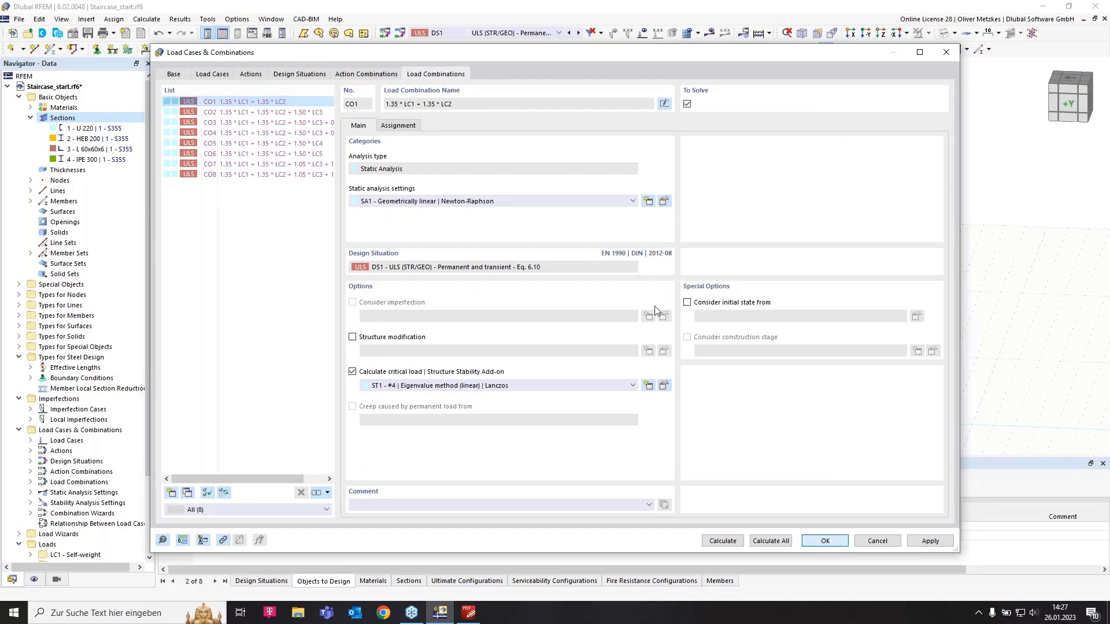
pyautogui.press('Return')
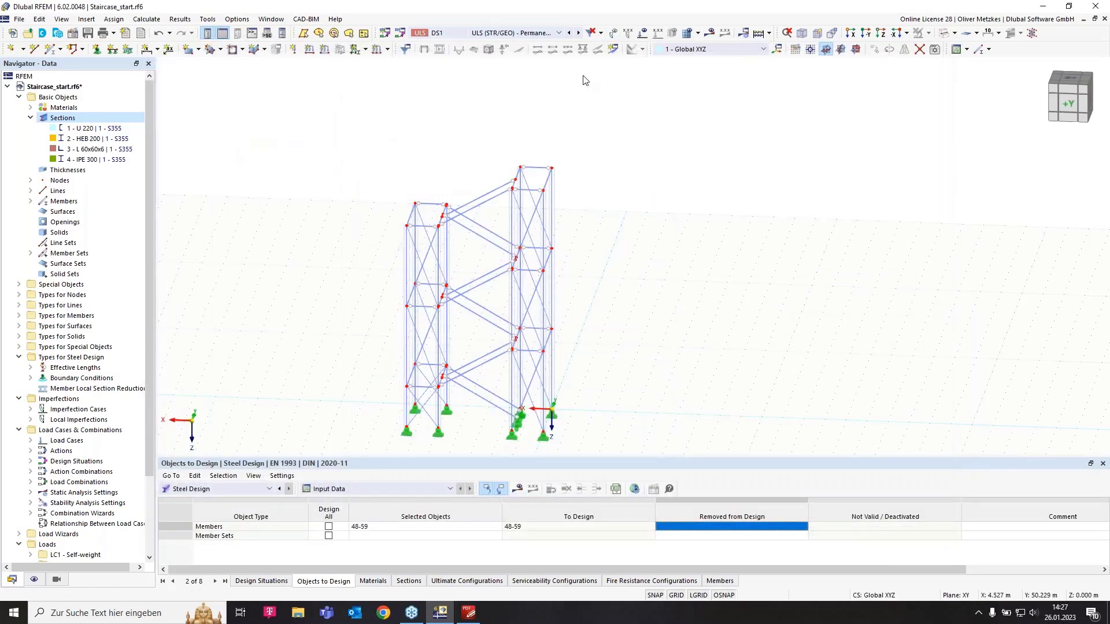
# Calculate design situation DS1 and enlarge the results summary to examine the minimum critical load factor
pyautogui.click(714, 35)
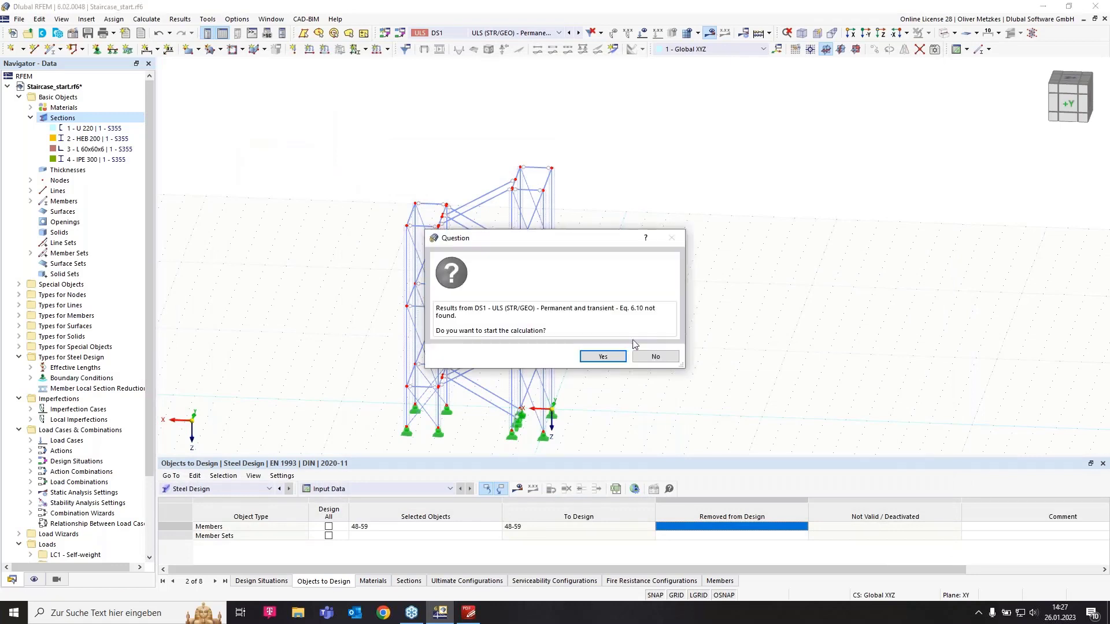
pyautogui.click(619, 354)
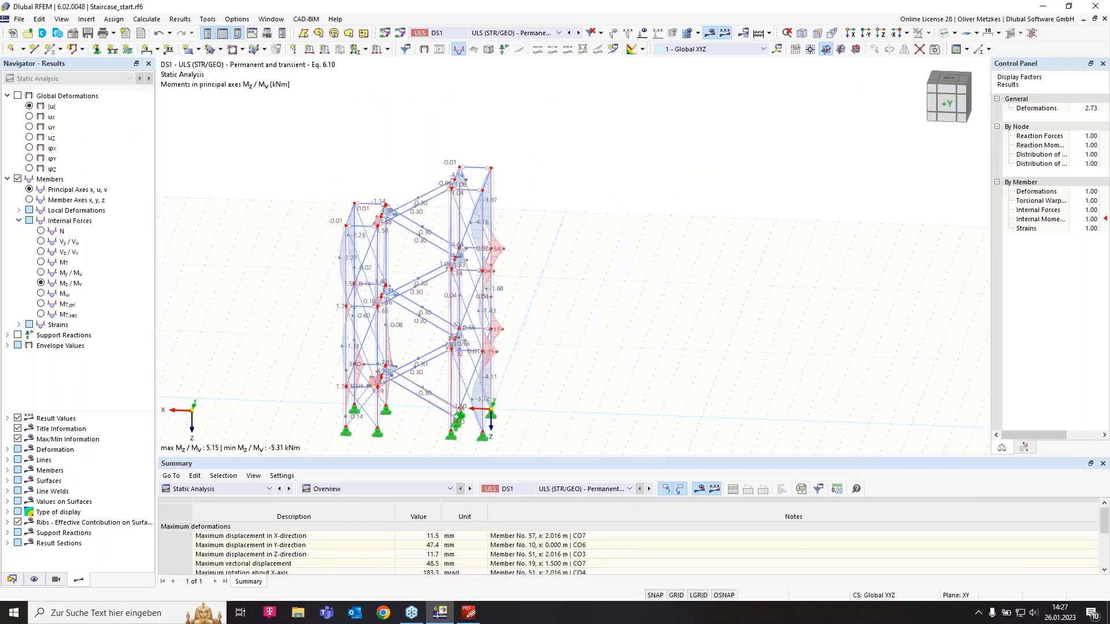
pyautogui.moveTo(483, 455); pyautogui.dragTo(477, 349)
pyautogui.click(462, 512)
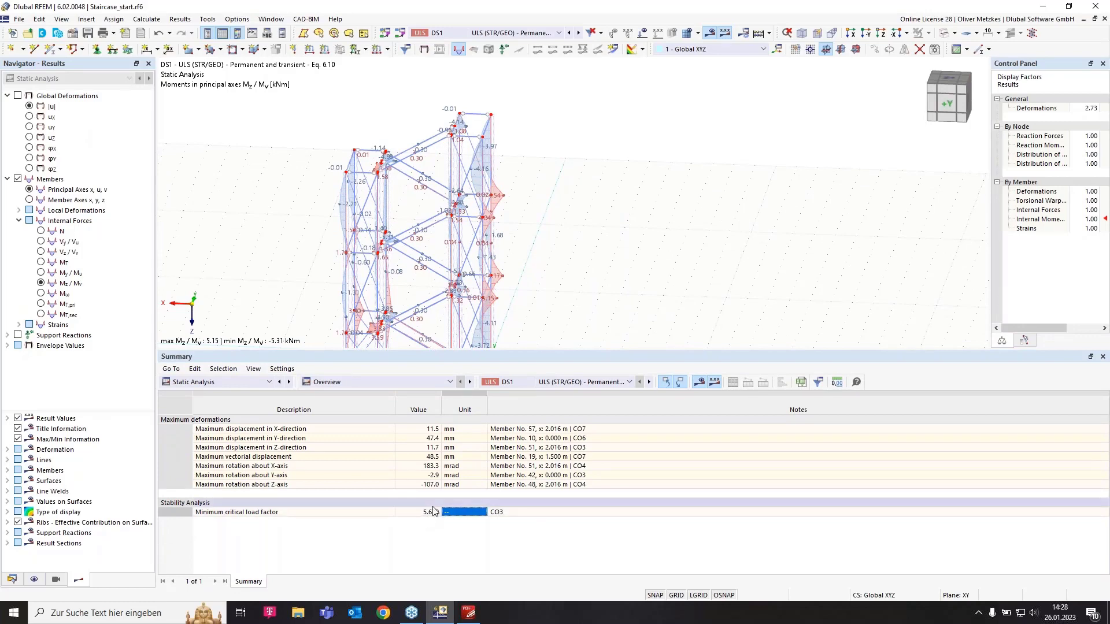
# Show the stability analysis results of load combination CO3 and examine mode shape 1 with its critical load factor
pyautogui.click(509, 33)
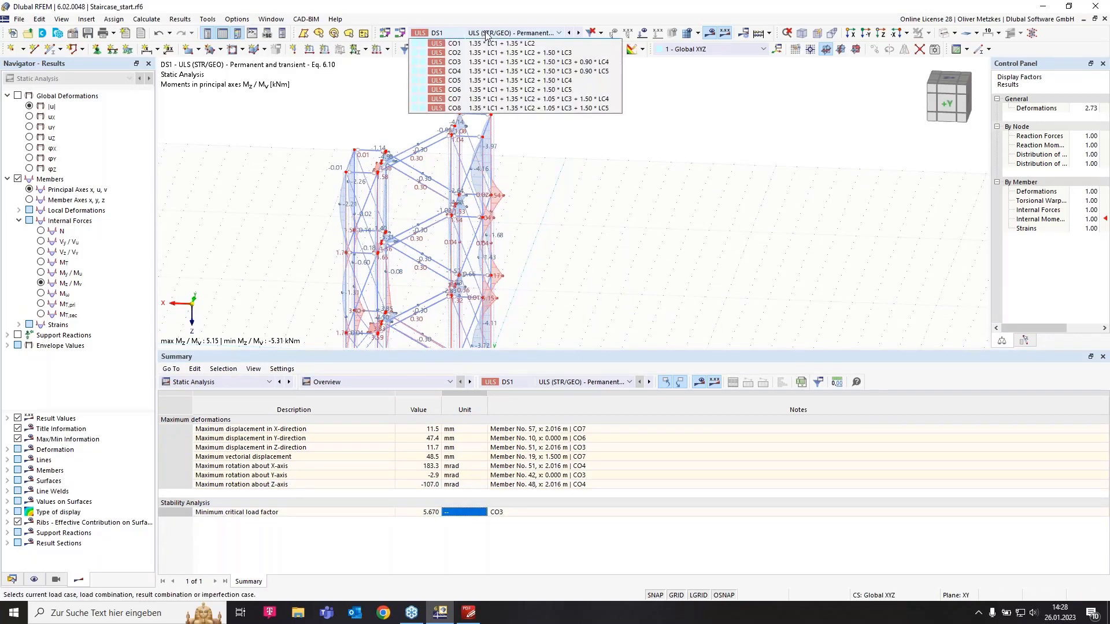
pyautogui.click(477, 136)
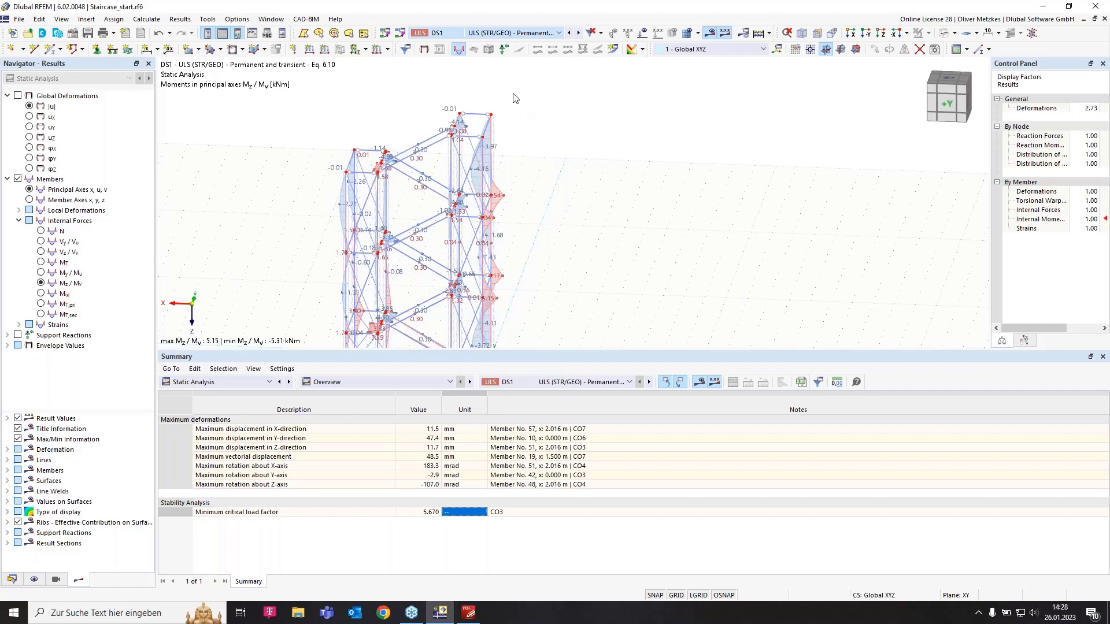
pyautogui.click(49, 80)
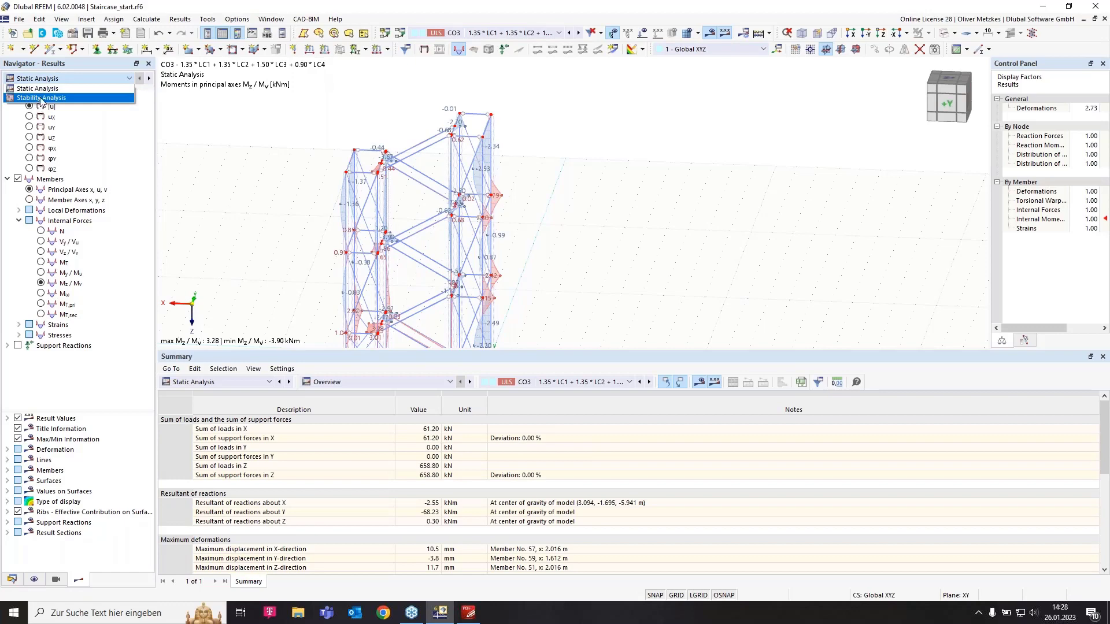
pyautogui.click(40, 98)
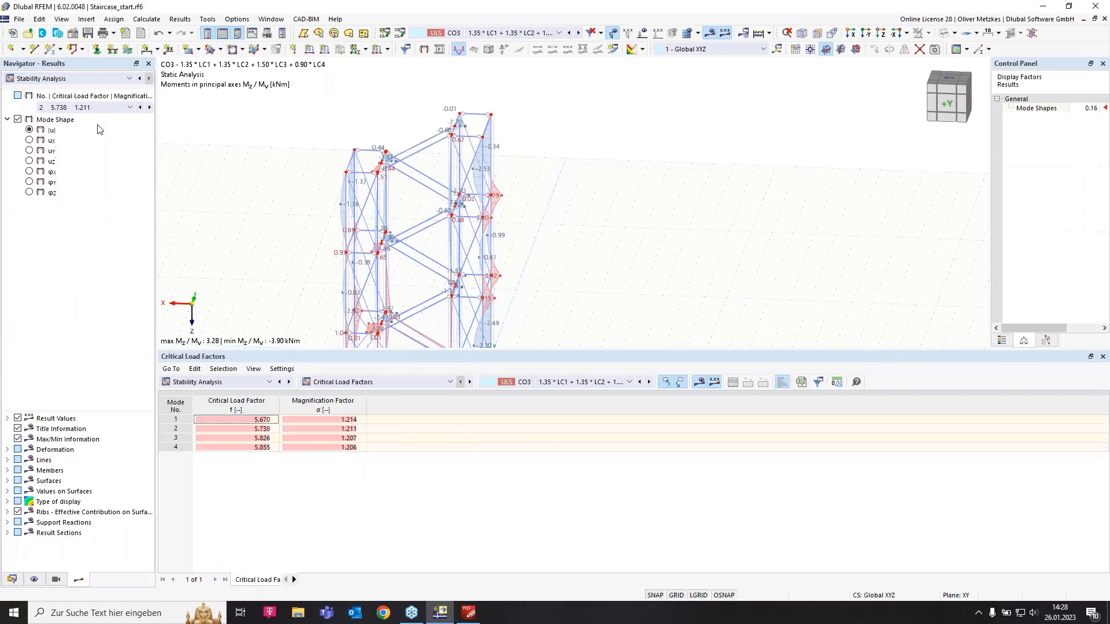
pyautogui.click(253, 420)
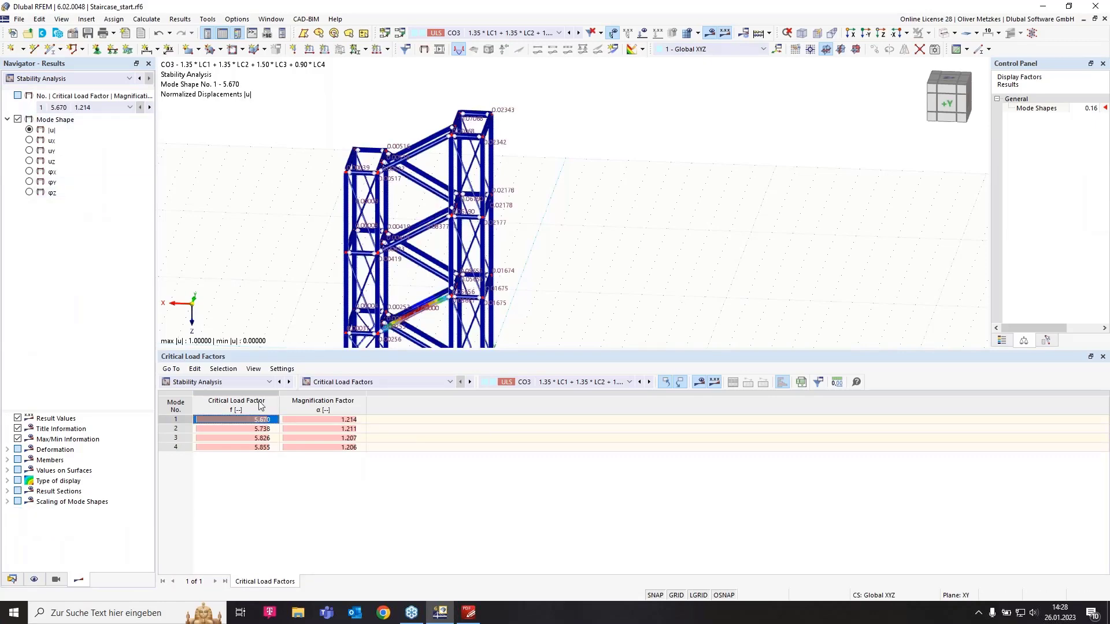
# Examine the lateral buckling of the inclined member in mode shape 1 up close, looking along the X-axis
pyautogui.moveTo(517, 223); pyautogui.dragTo(534, 176, button='middle')
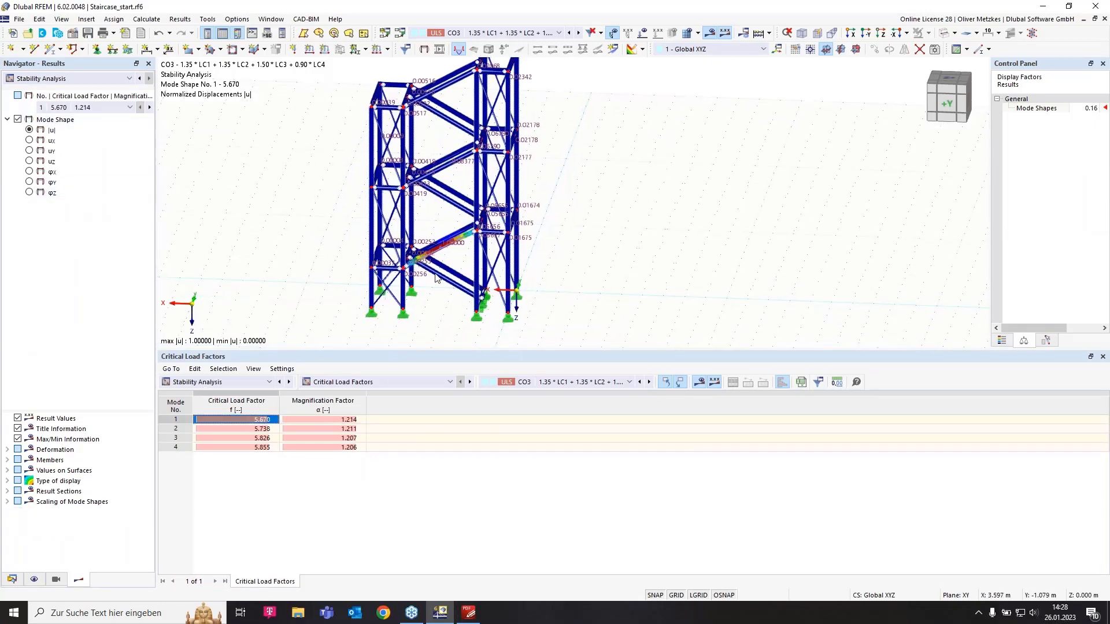
pyautogui.scroll(5, 429, 266)
pyautogui.keyDown('ctrl'); pyautogui.moveTo(428, 262); pyautogui.dragTo(654, 221, button='middle'); pyautogui.keyUp('ctrl')
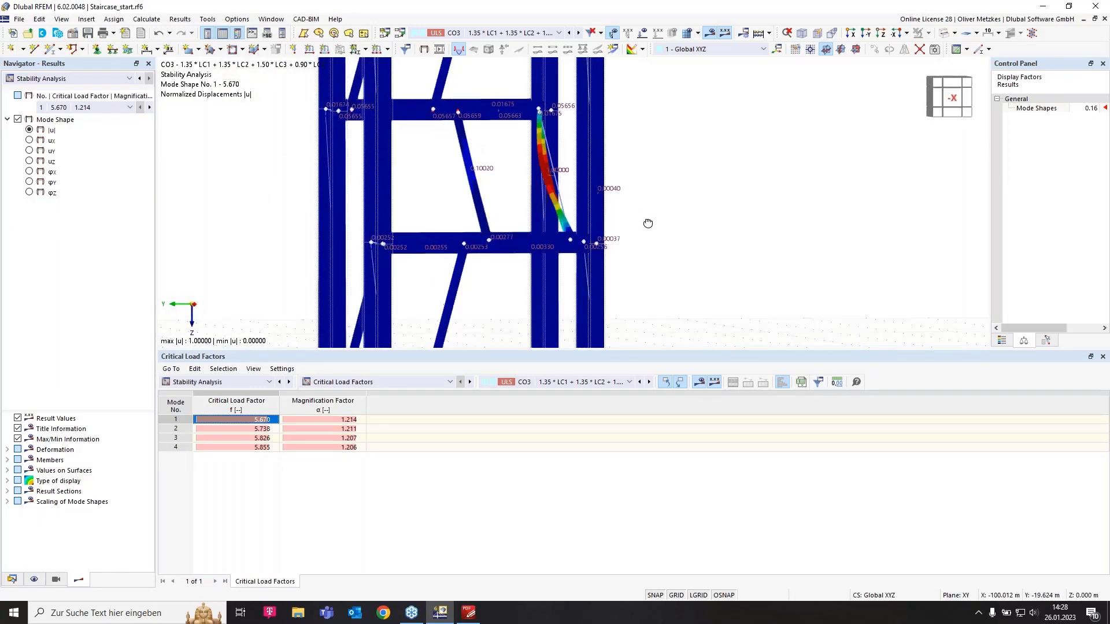
pyautogui.scroll(3, 564, 154)
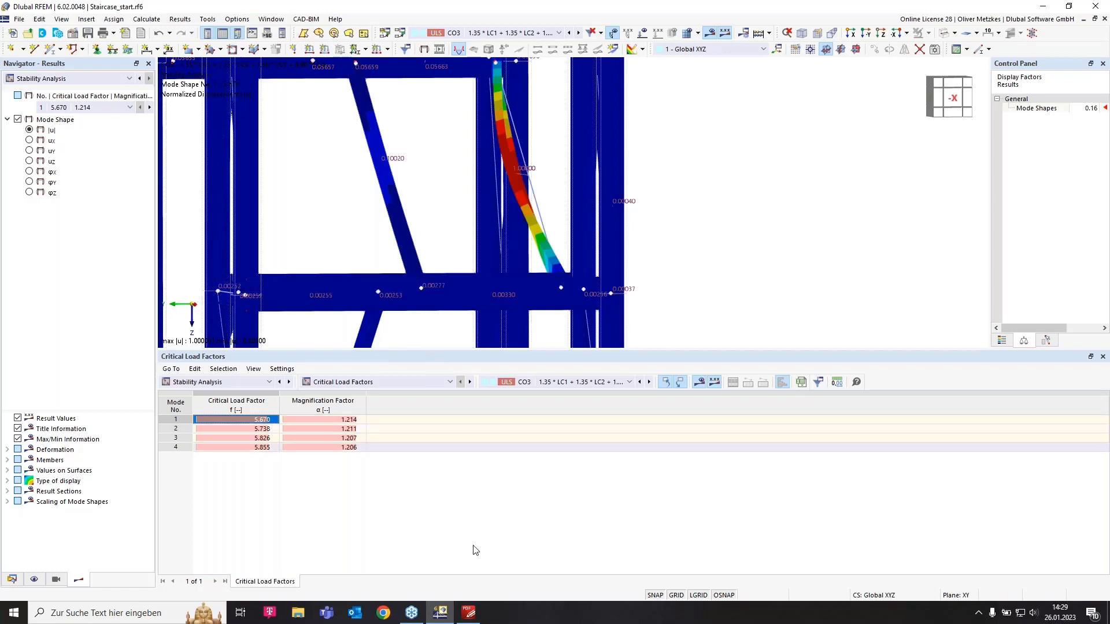
# Switch to the presentation in PDF-XChange Editor and show the initial bow imperfection slide in full screen
pyautogui.click(468, 614)
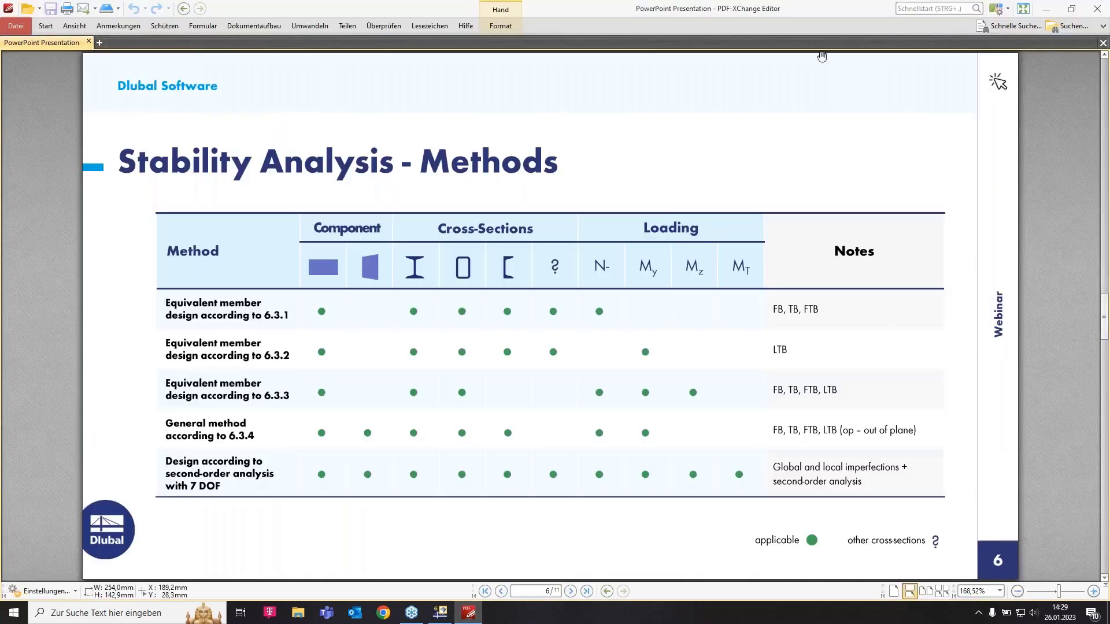
pyautogui.click(1021, 8)
pyautogui.press('Right')
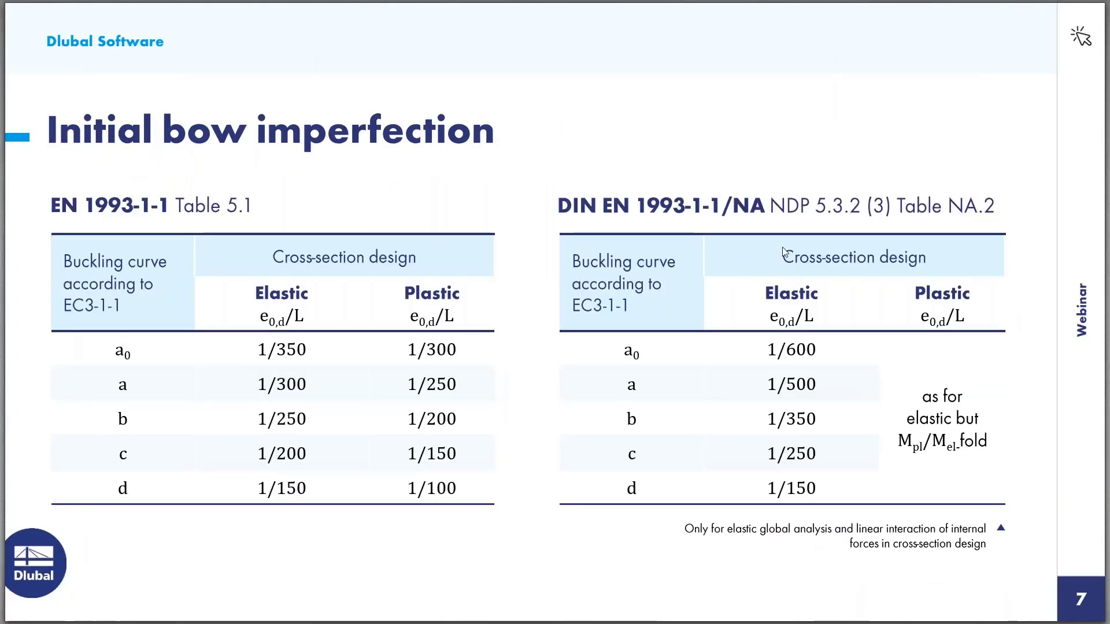
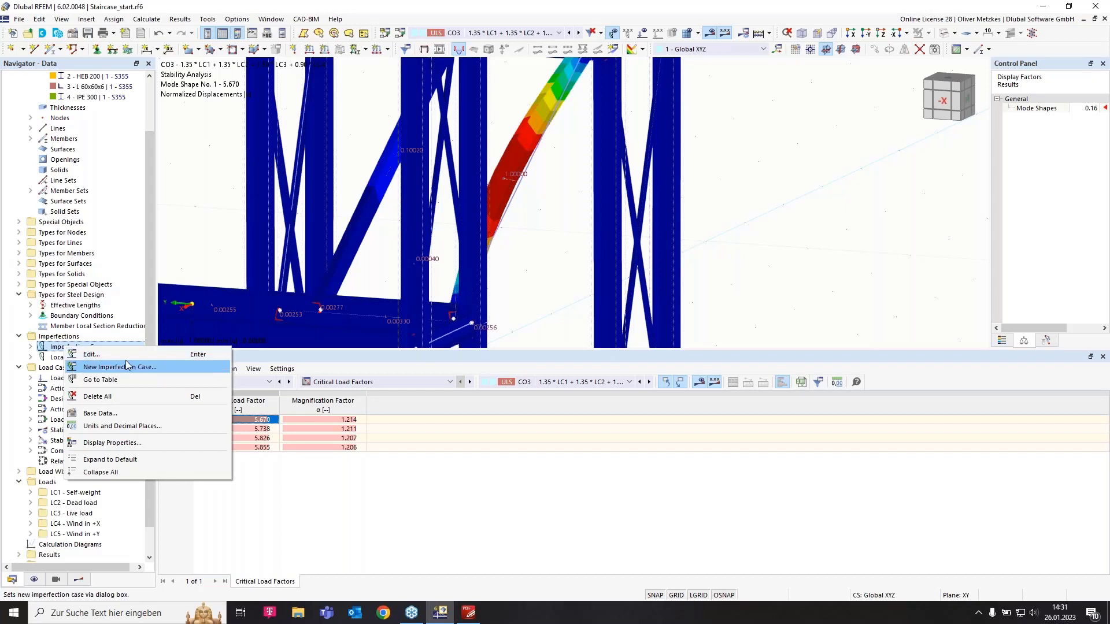
# Create a new imperfection case of type Buckling Mode with a load combination as its source
pyautogui.click(108, 367)
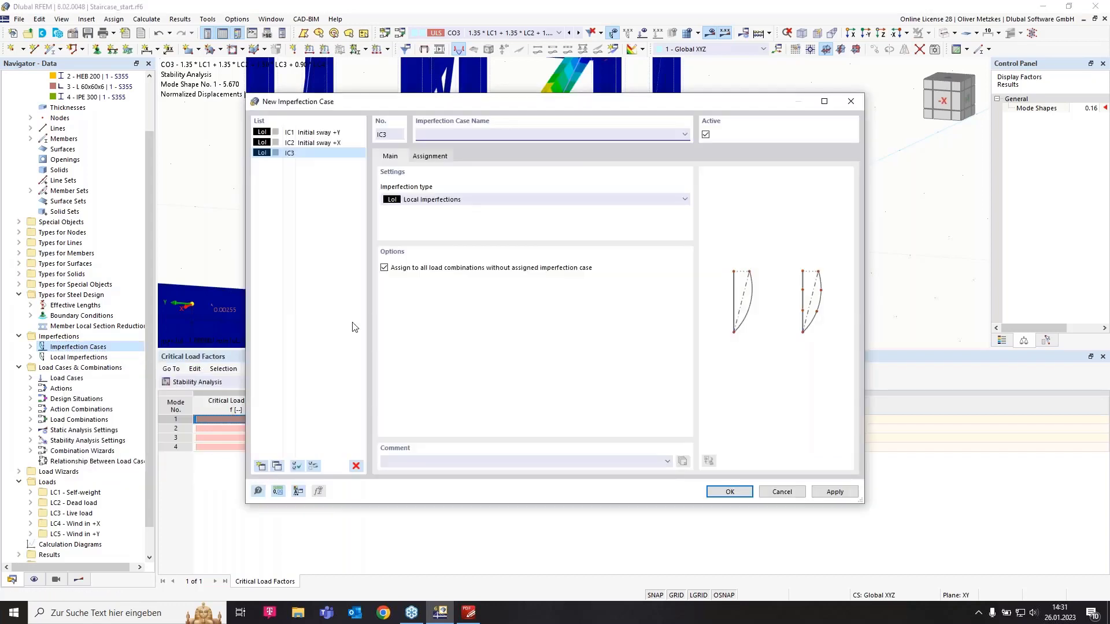
pyautogui.click(477, 200)
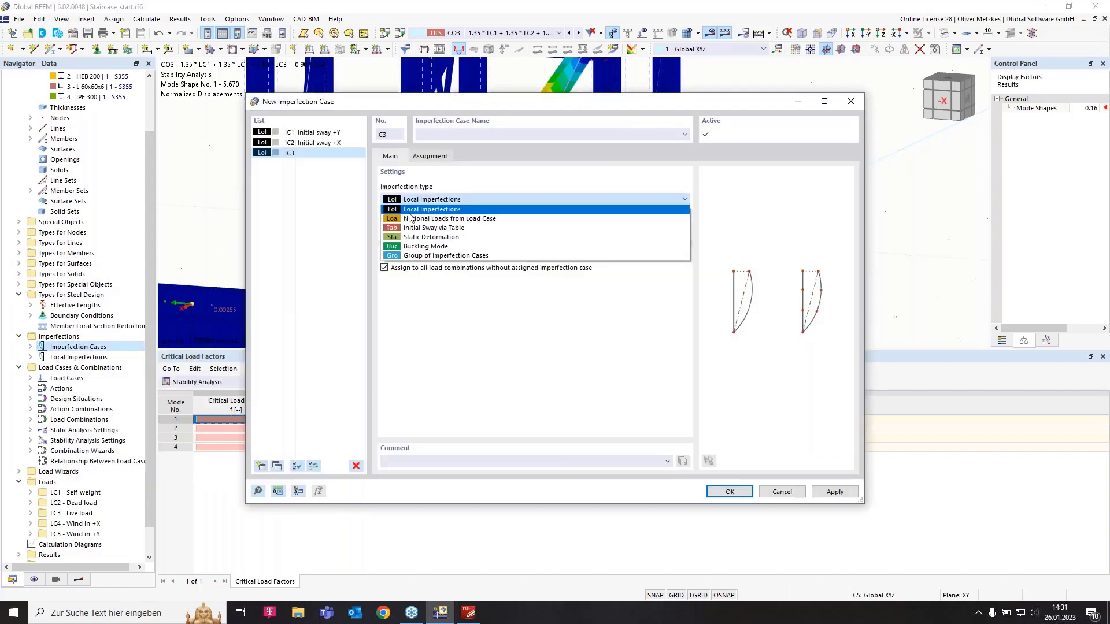
pyautogui.click(413, 226)
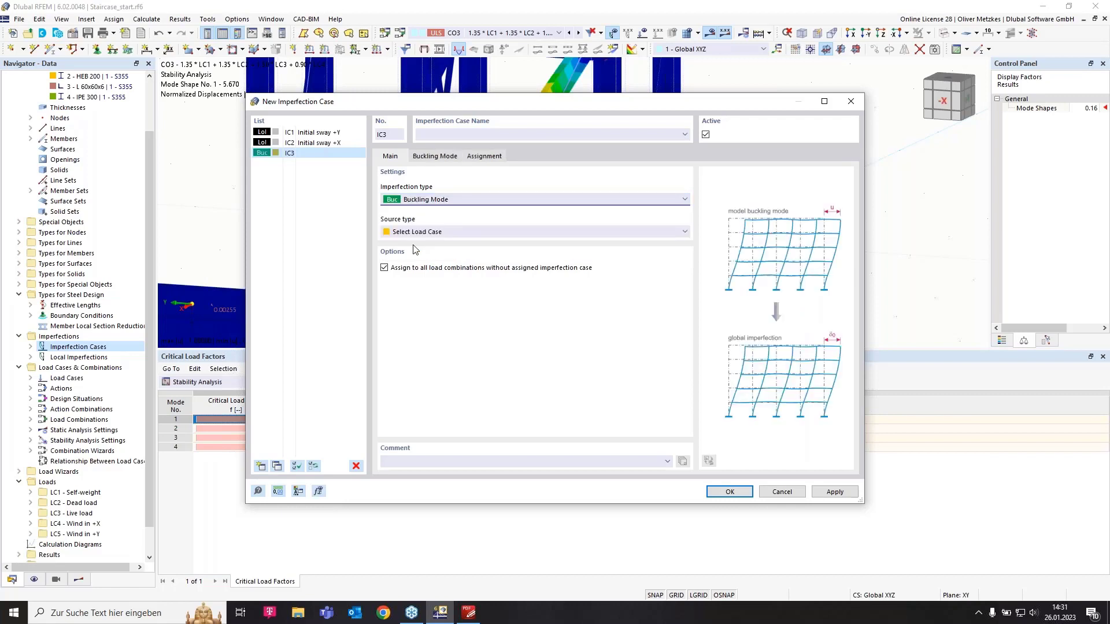
pyautogui.click(420, 234)
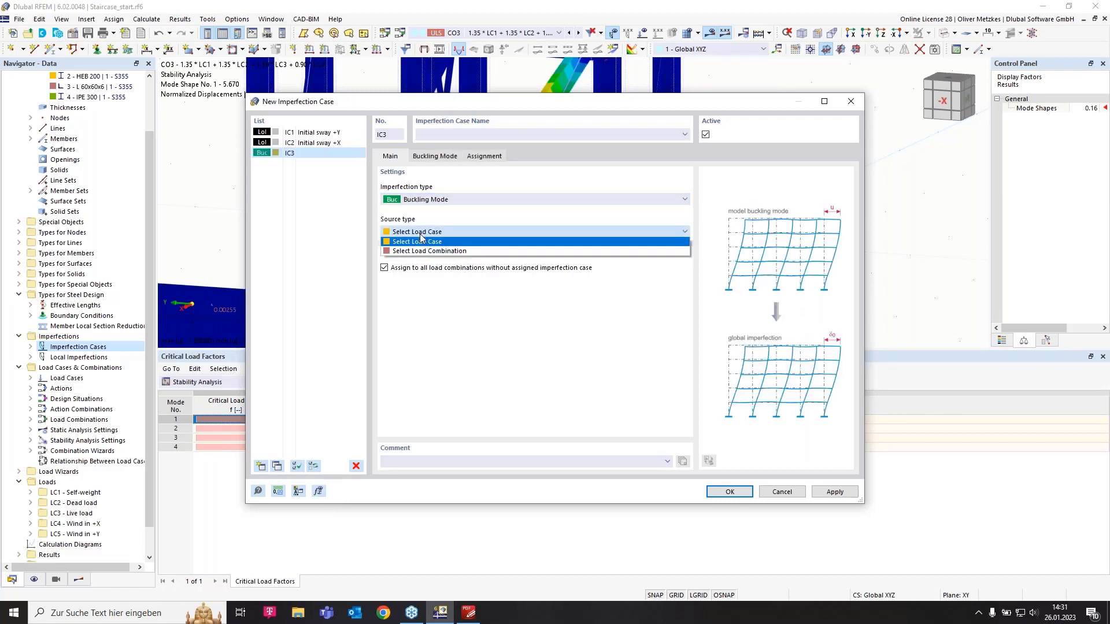
pyautogui.click(424, 252)
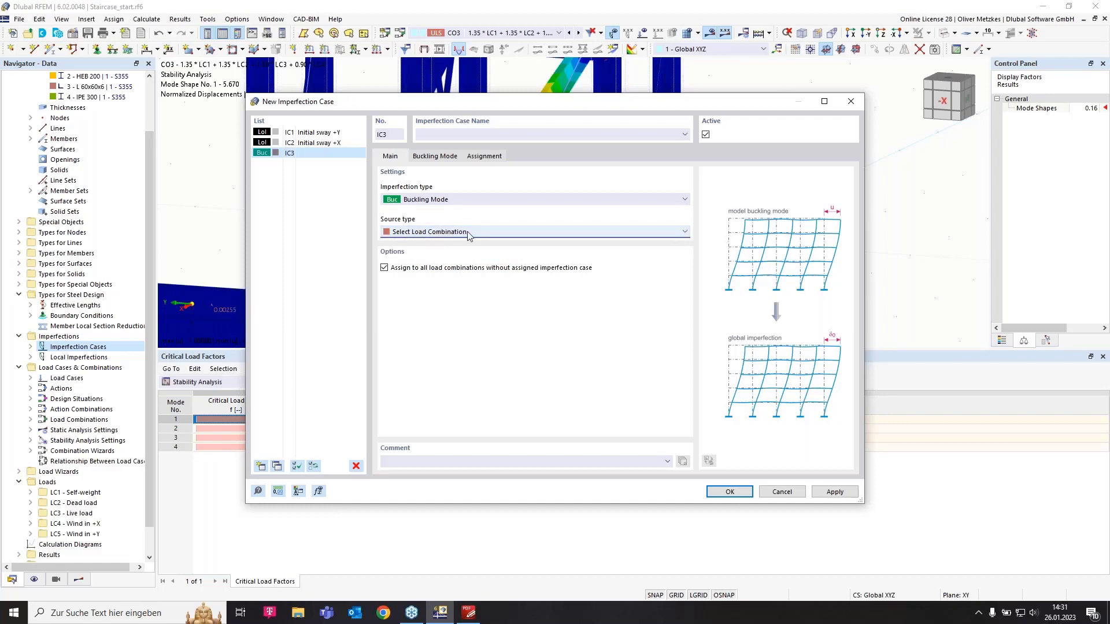
# Take the imperfection shape from load combination CO3's buckling mode and set the scaling direction to YL
pyautogui.click(445, 157)
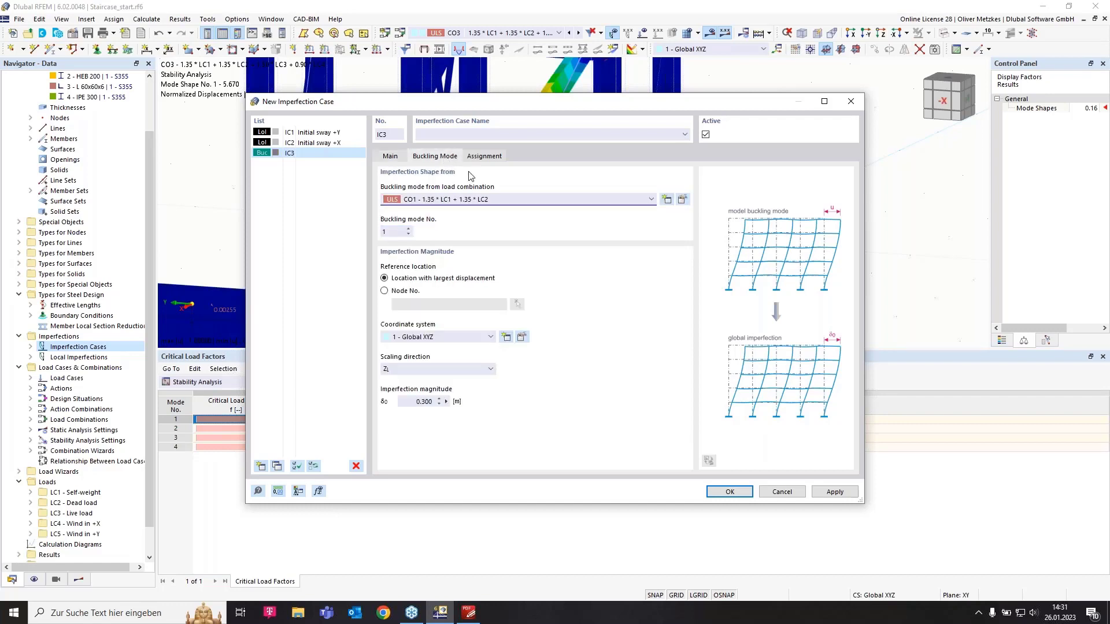
pyautogui.click(433, 200)
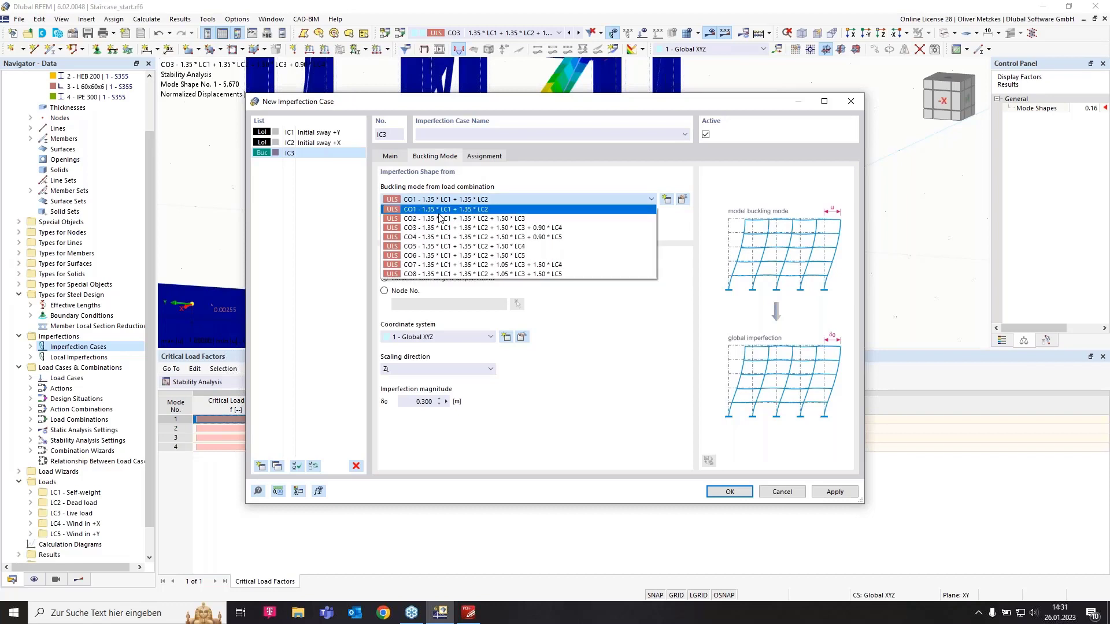
pyautogui.click(436, 225)
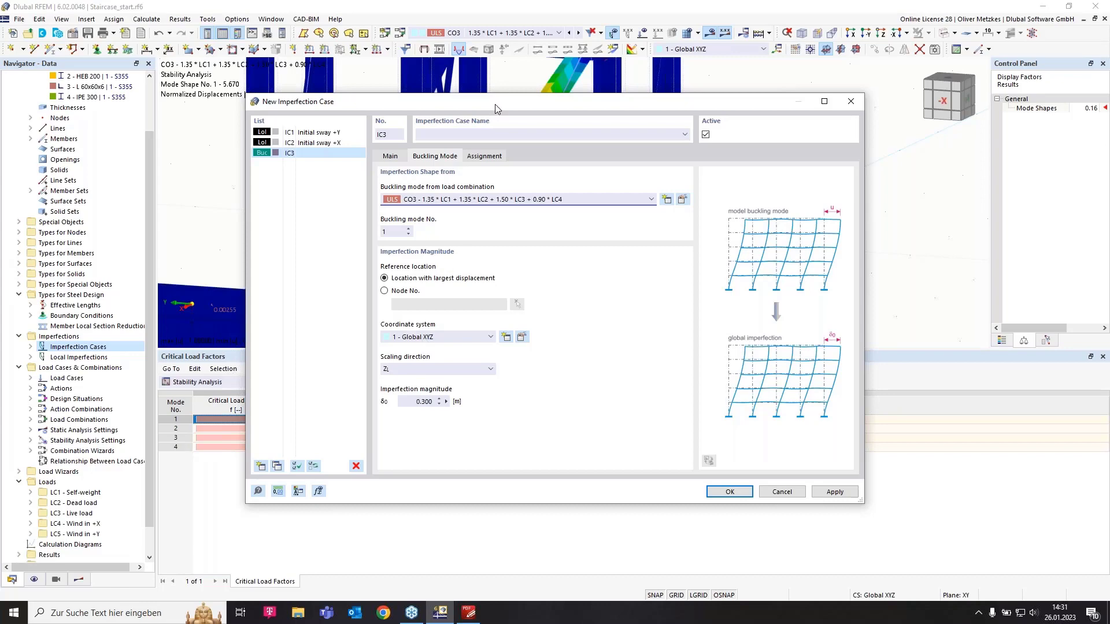
pyautogui.moveTo(495, 104)
pyautogui.mouseDown()
pyautogui.moveTo(497, 122)
pyautogui.moveTo(571, 202)
pyautogui.moveTo(606, 167)
pyautogui.moveTo(513, 99)
pyautogui.mouseUp()
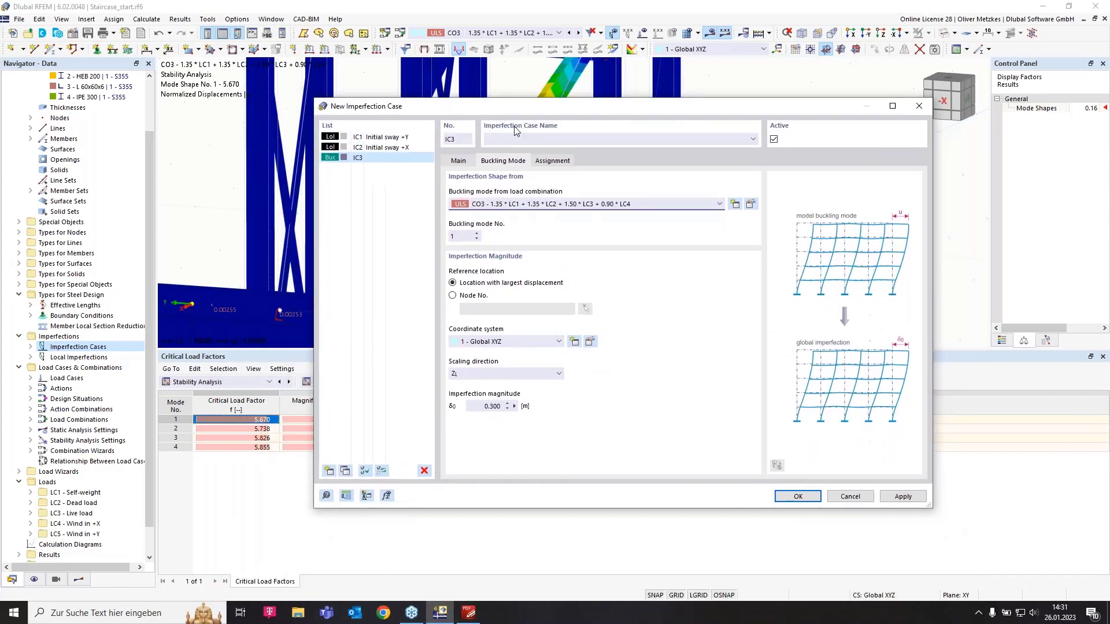
pyautogui.click(465, 374)
pyautogui.click(476, 394)
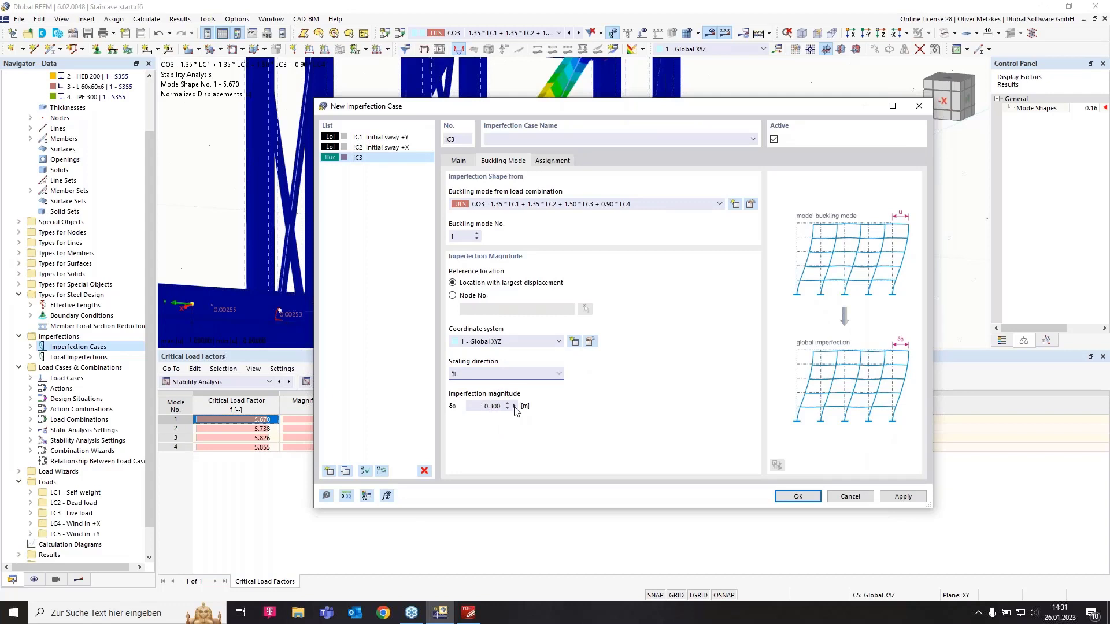
# Measure the buckled inclined member's length between its end nodes as input for the imperfection magnitude
pyautogui.click(515, 406)
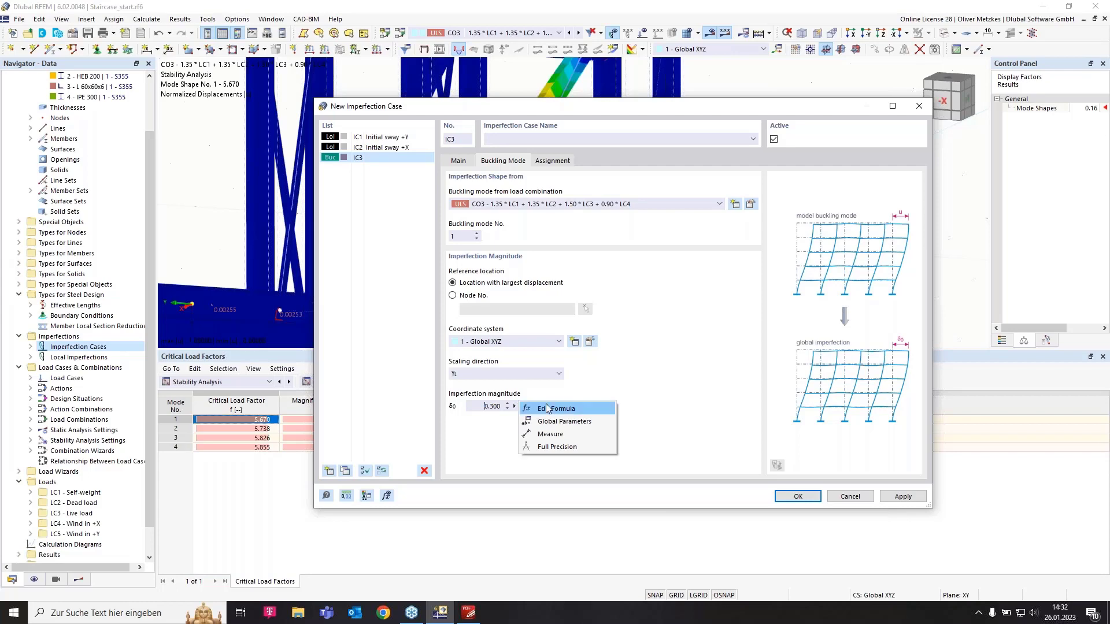
pyautogui.click(556, 434)
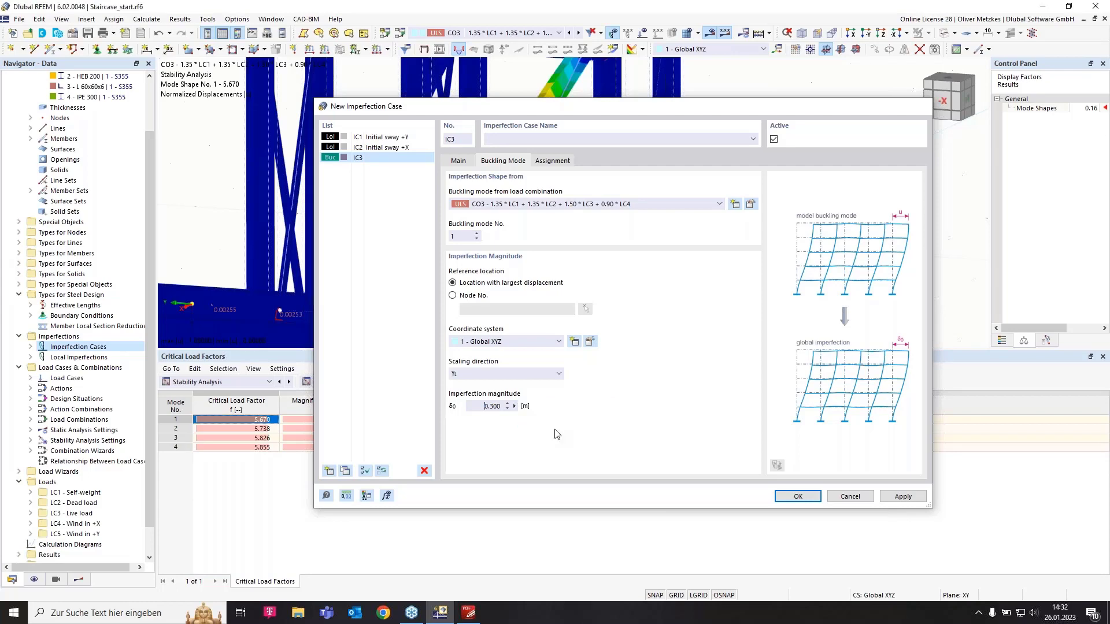
pyautogui.keyDown('ctrl'); pyautogui.moveTo(503, 280); pyautogui.dragTo(498, 281, button='middle'); pyautogui.keyUp('ctrl')
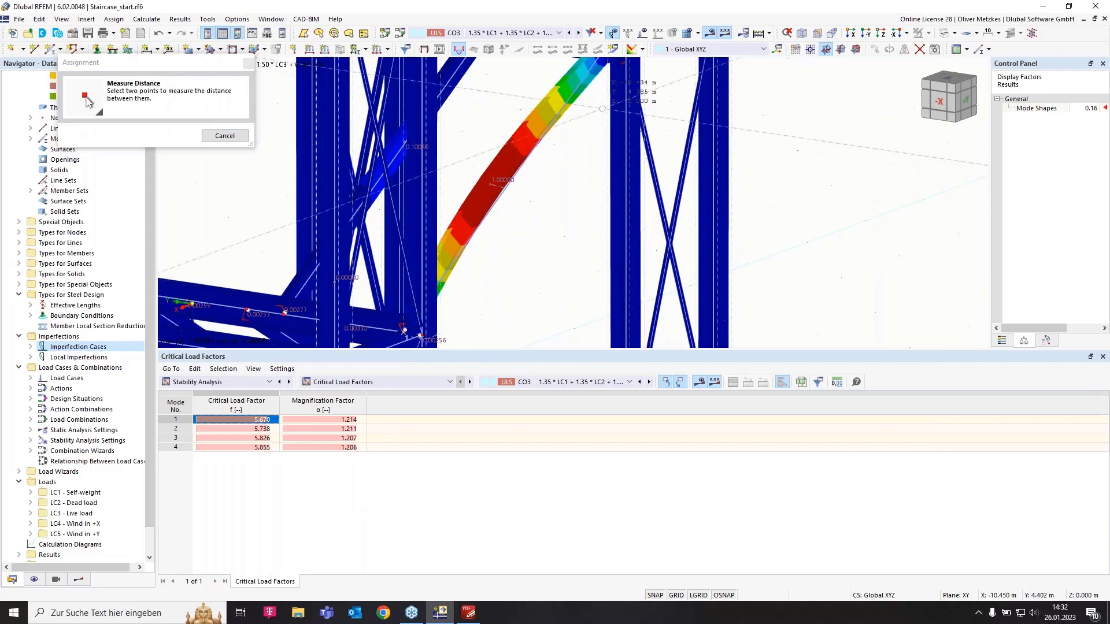
pyautogui.moveTo(585, 113); pyautogui.dragTo(532, 201, button='middle')
pyautogui.click(555, 133)
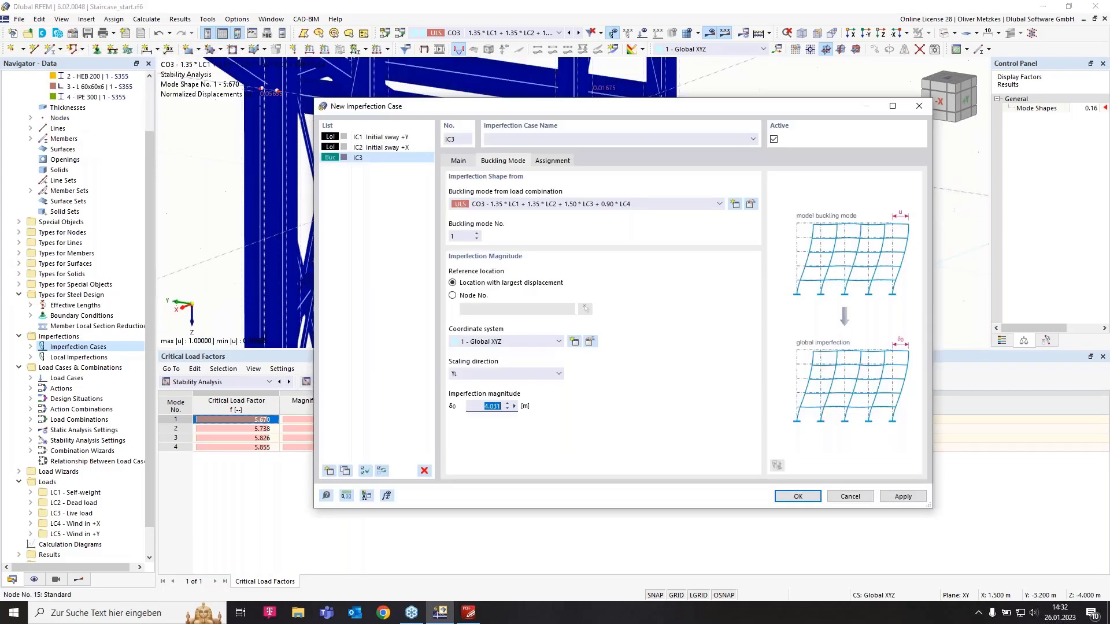
# Divide the measured imperfection magnitude by 200 and accept the new imperfection case
pyautogui.click(502, 408)
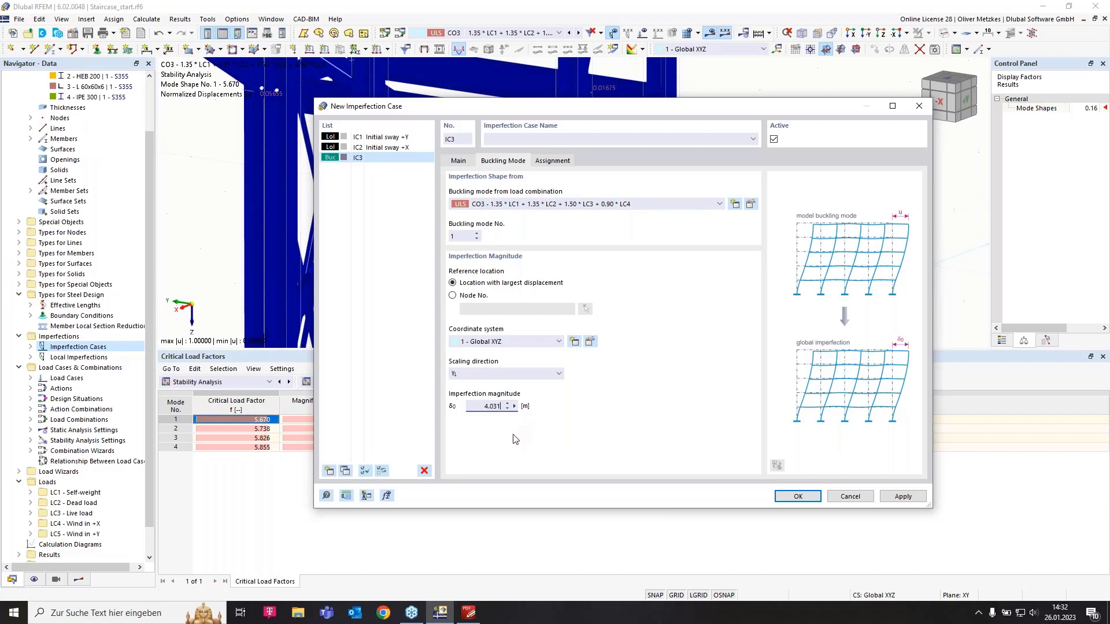
pyautogui.write('/200')
pyautogui.click(462, 236)
pyautogui.click(799, 497)
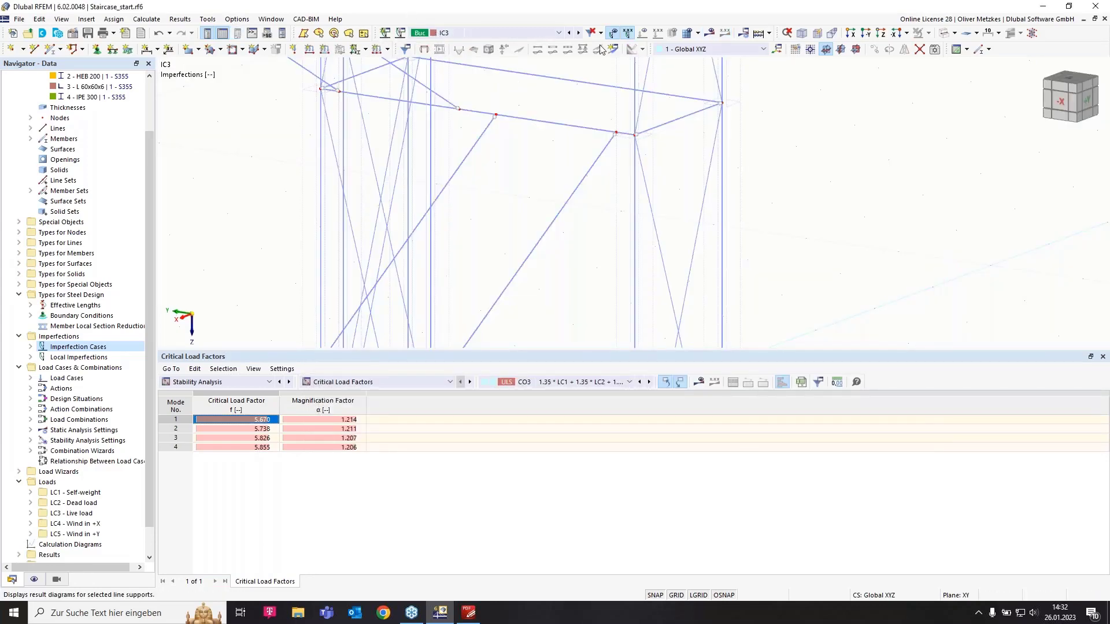
# Calculate imperfection case IC3 and display its global deformations
pyautogui.click(709, 33)
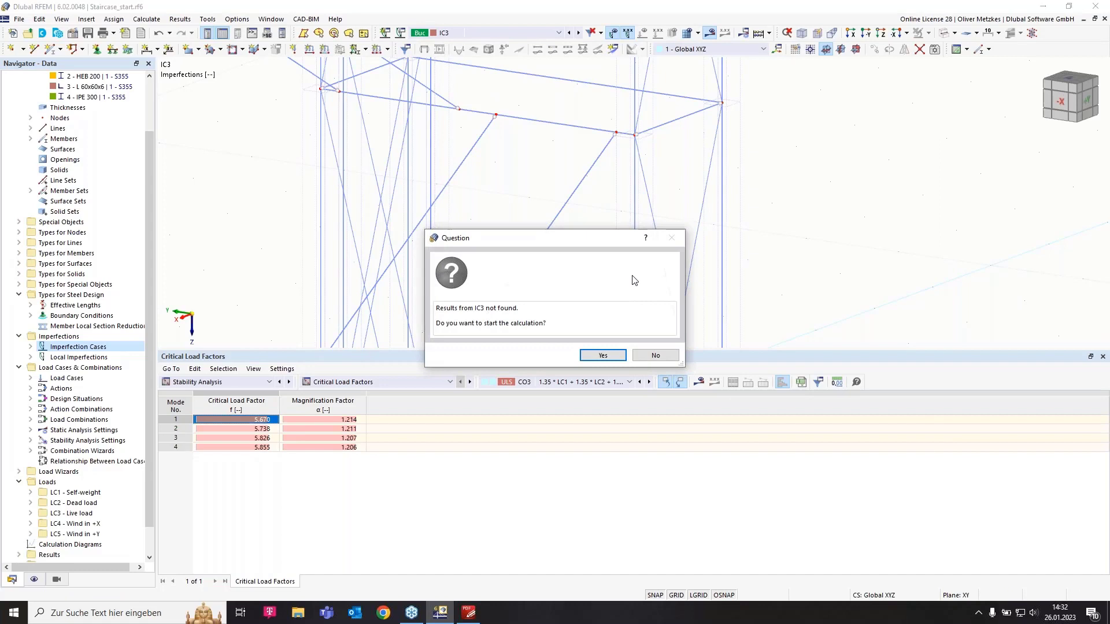
pyautogui.click(607, 353)
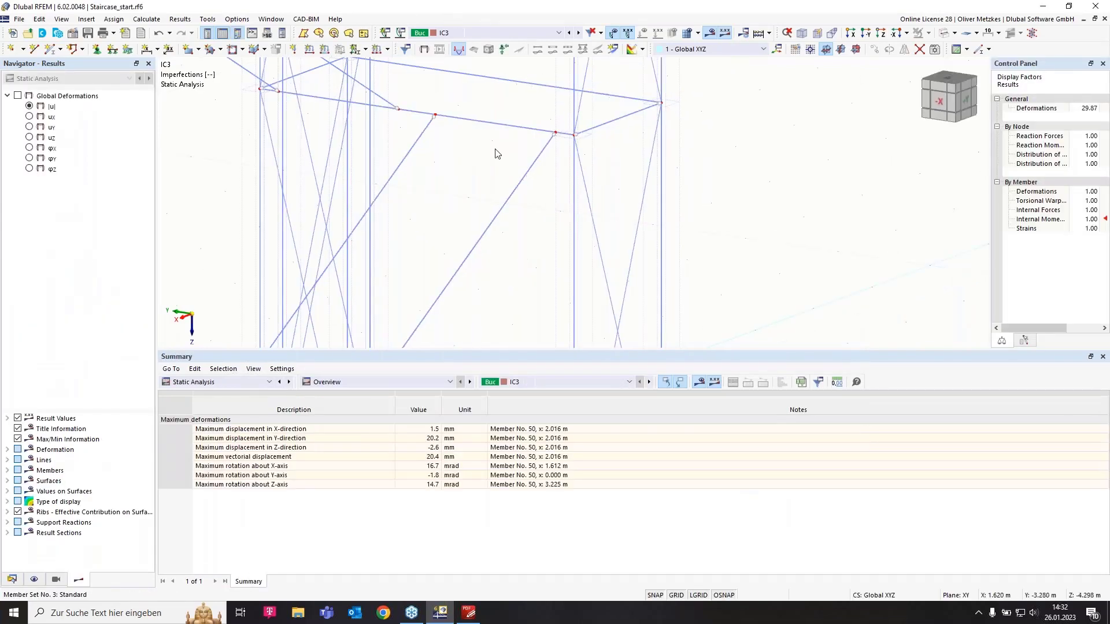
pyautogui.click(19, 98)
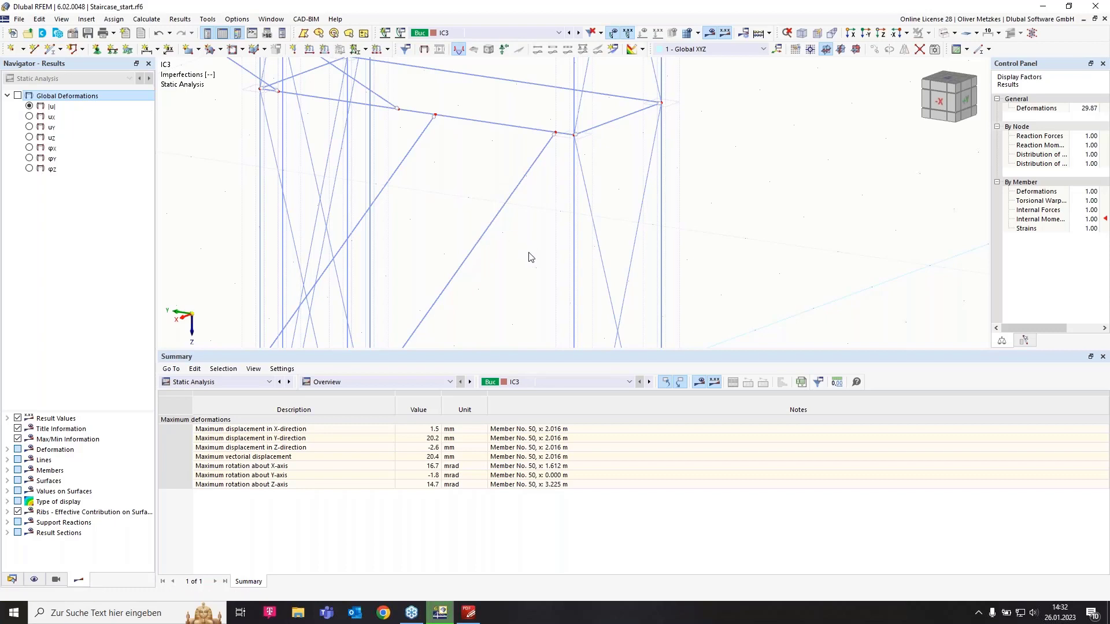
# Examine the imperfection shape of IC3 on the inclined member and across the whole staircase from several directions
pyautogui.scroll(-10, 537, 271)
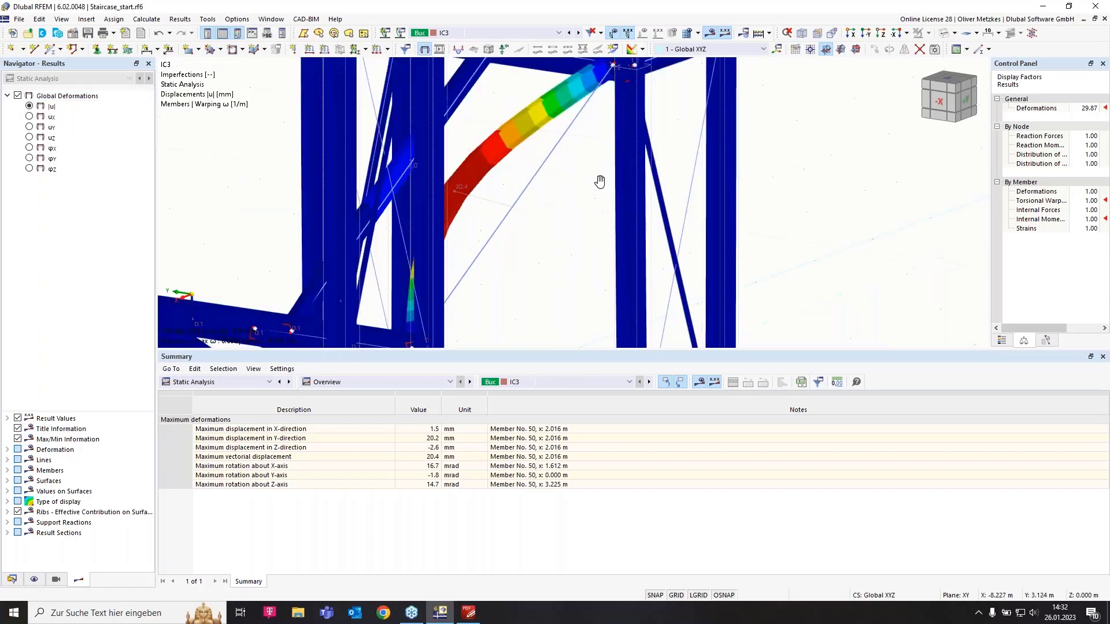
pyautogui.scroll(5, 520, 239)
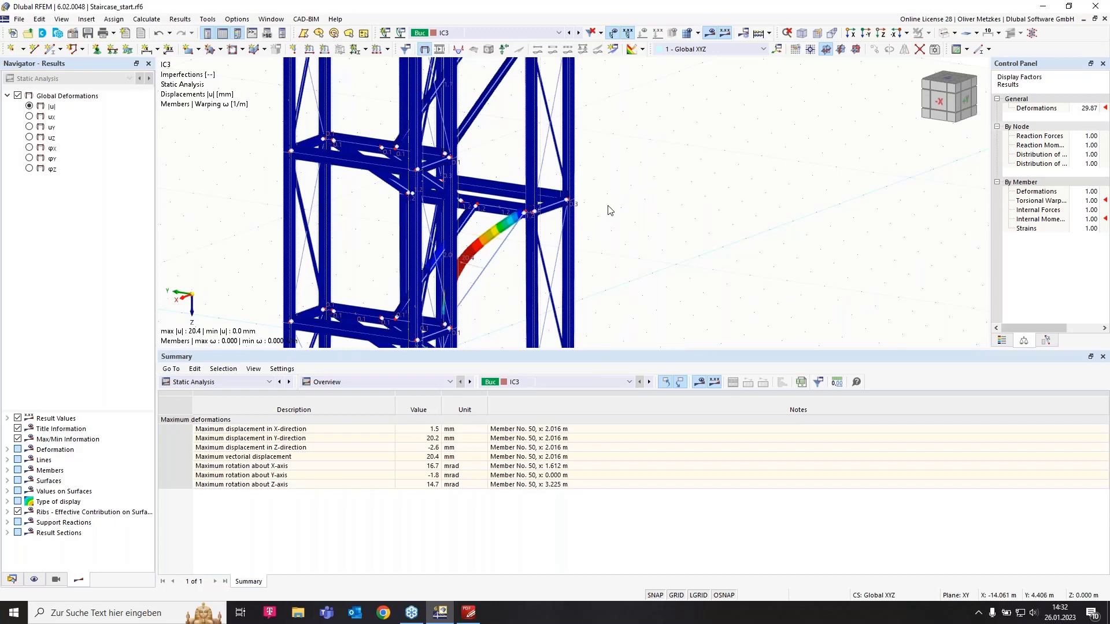
pyautogui.scroll(-3, 610, 210)
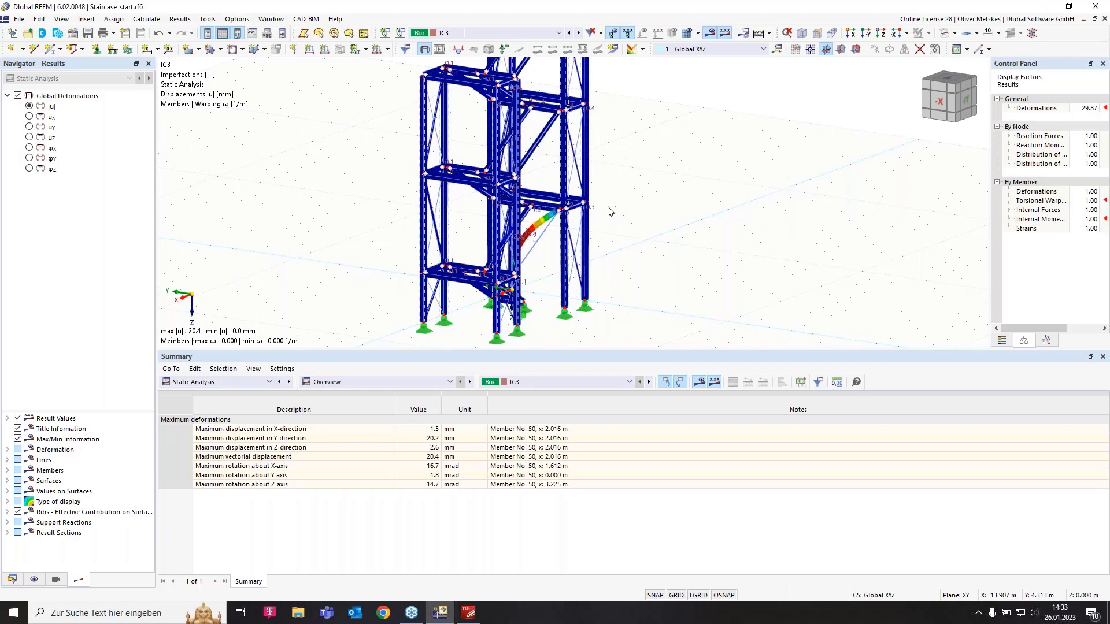
pyautogui.scroll(-3, 699, 179)
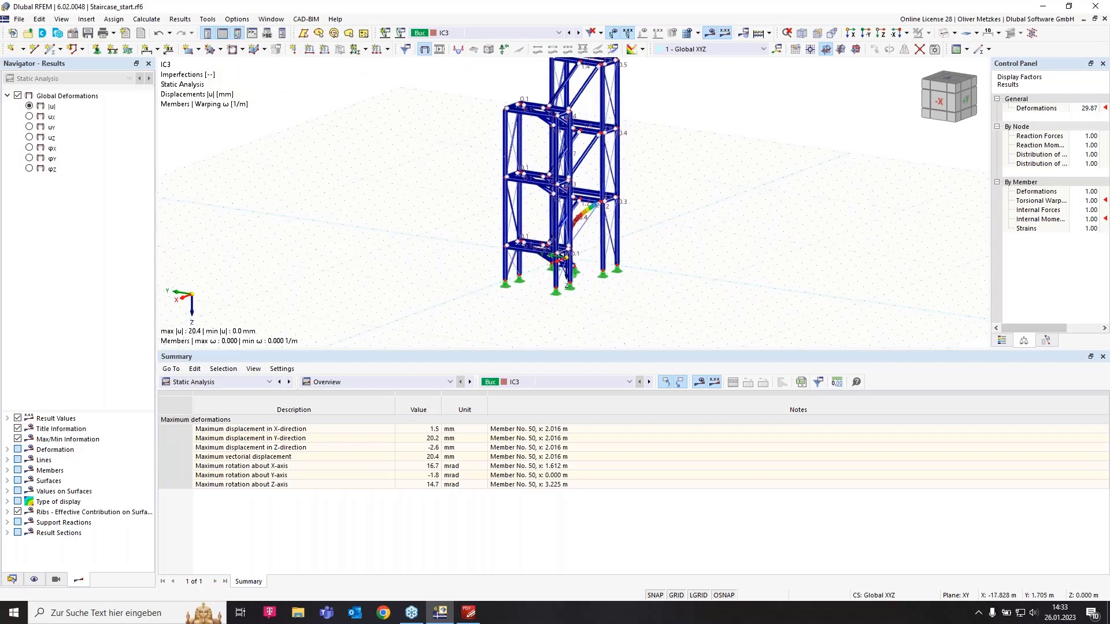
pyautogui.keyDown('ctrl'); pyautogui.moveTo(699, 178); pyautogui.dragTo(607, 230, button='middle'); pyautogui.keyUp('ctrl')
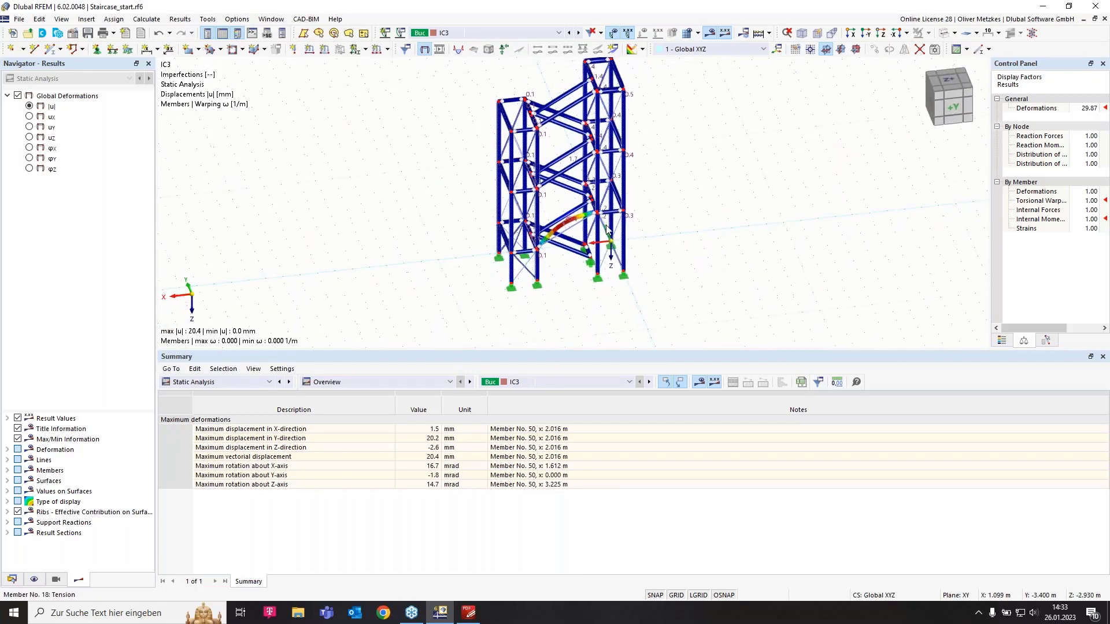
pyautogui.scroll(2, 597, 197)
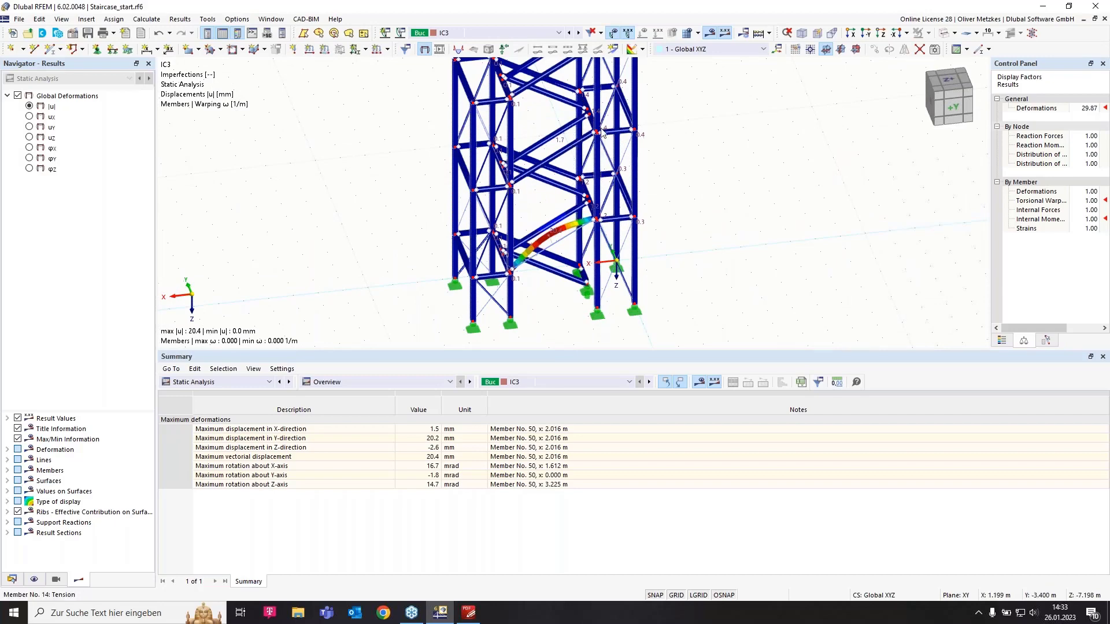
pyautogui.scroll(-3, 601, 133)
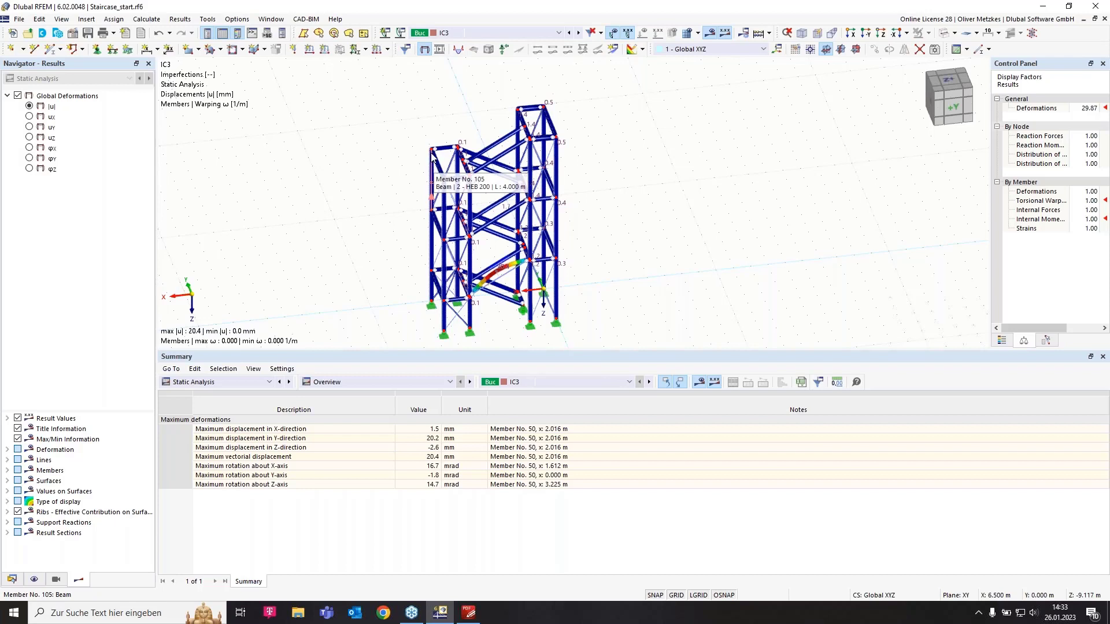
# Change the imperfection type of imperfection case IC3 to Static Deformation
pyautogui.click(401, 35)
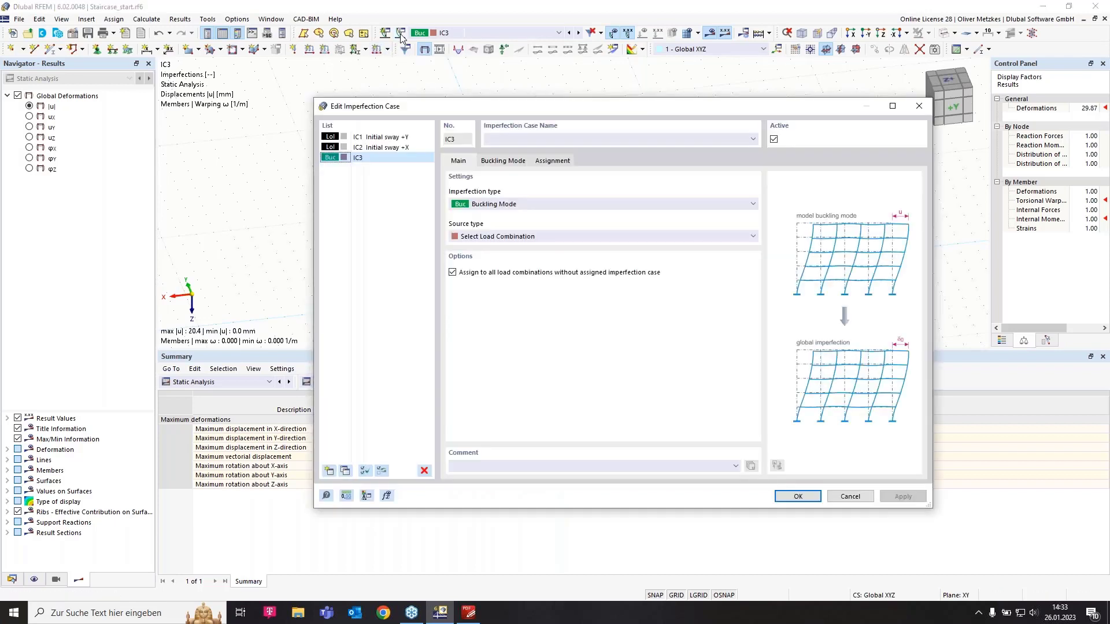
pyautogui.click(538, 207)
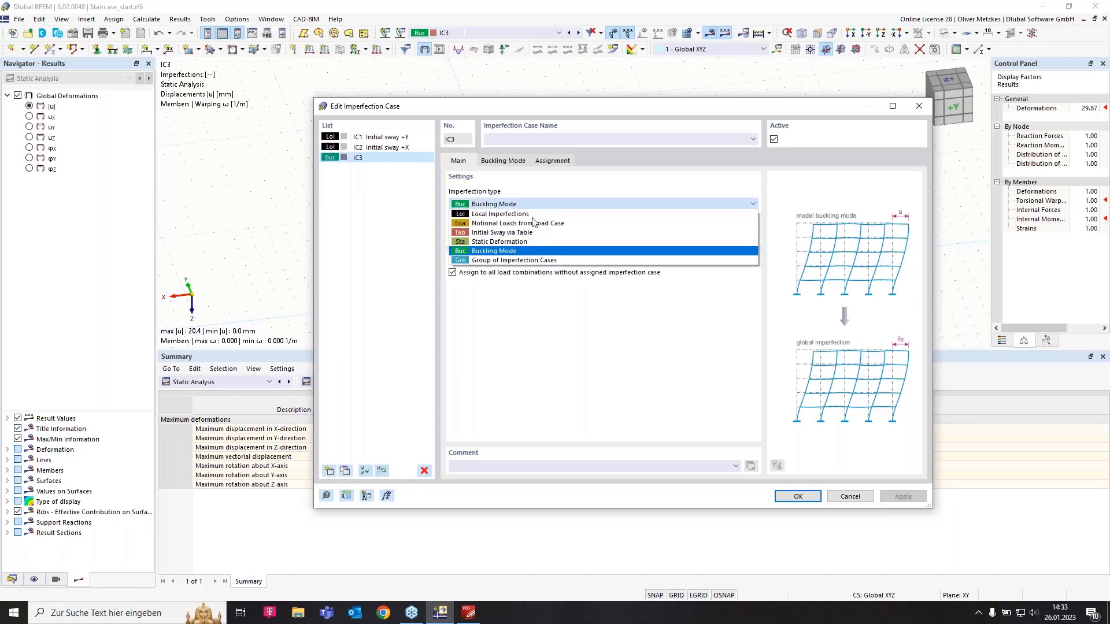
pyautogui.click(515, 242)
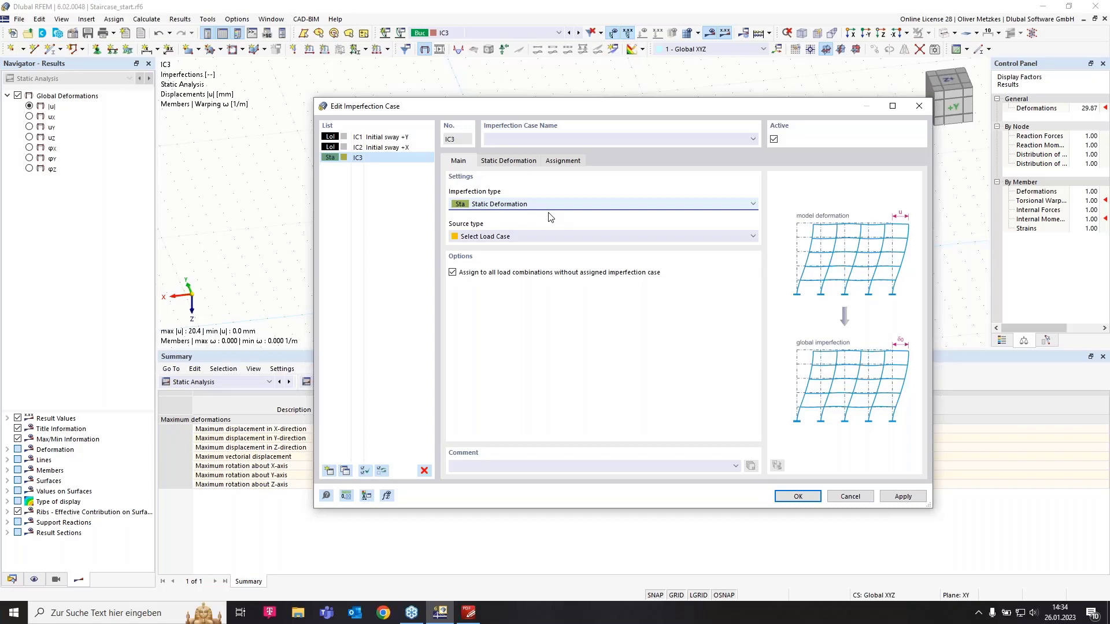
# Create load case LC6 named Imperfection with action category None as the source of IC3's static deformation
pyautogui.click(497, 160)
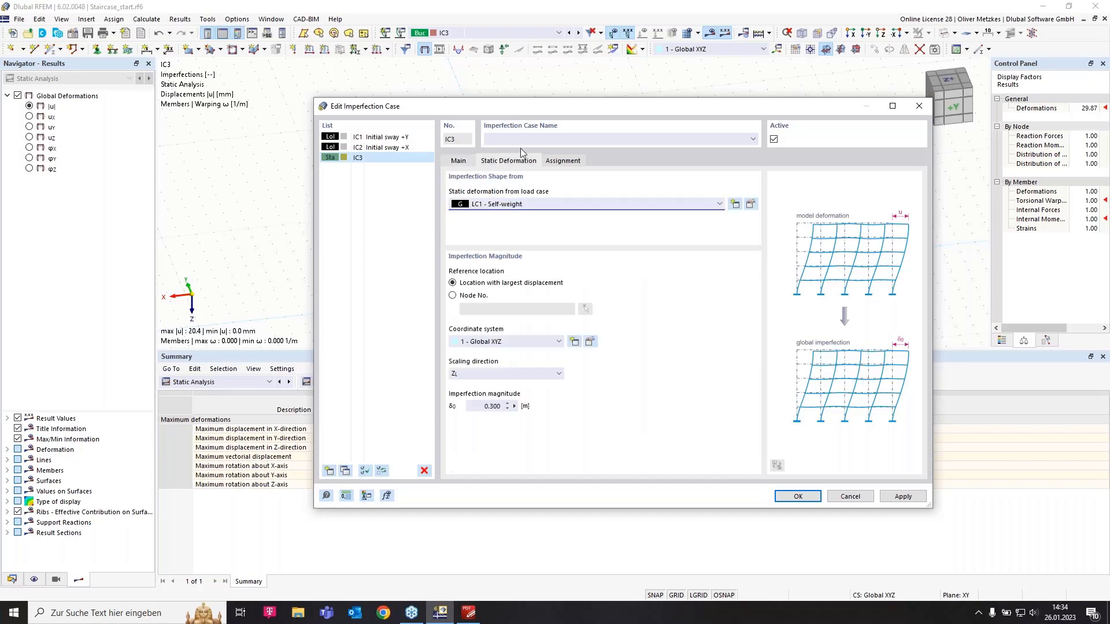
pyautogui.click(735, 205)
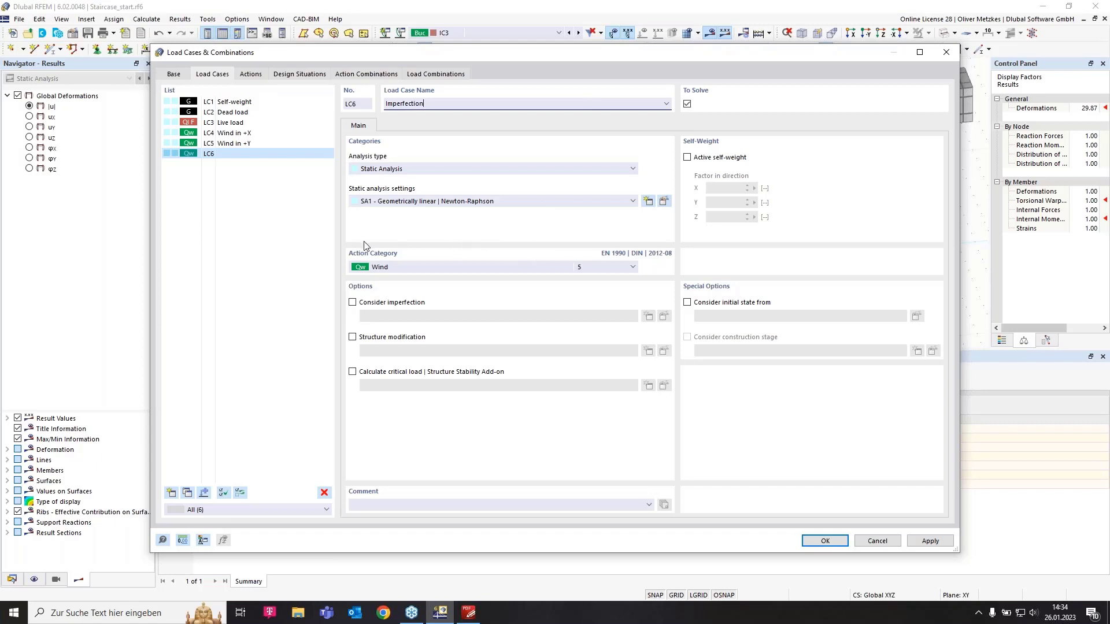
pyautogui.click(404, 267)
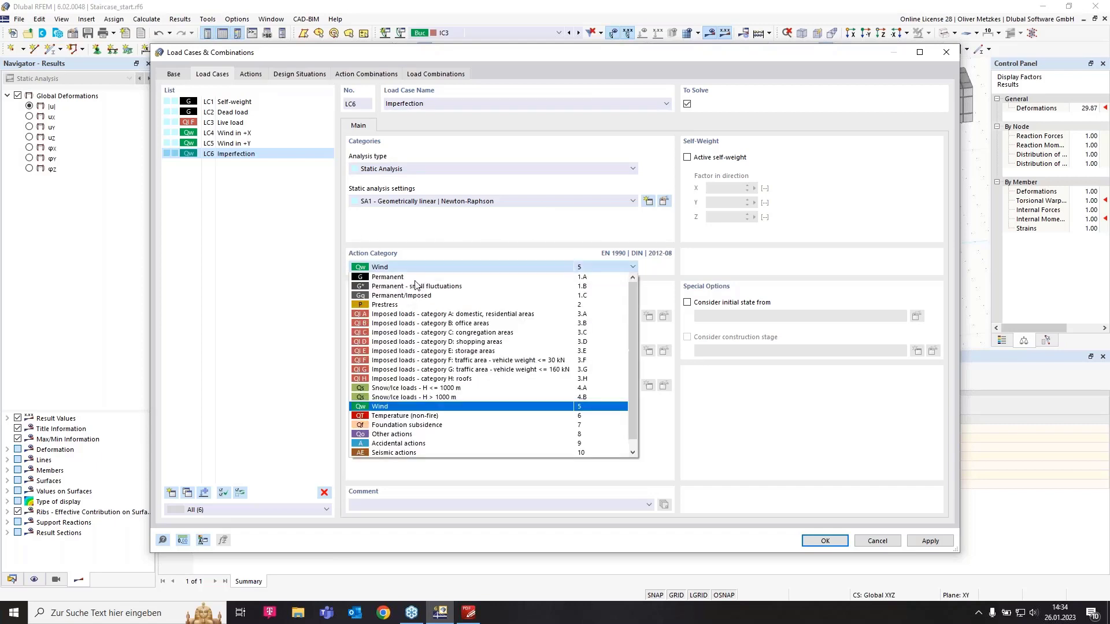
pyautogui.click(393, 453)
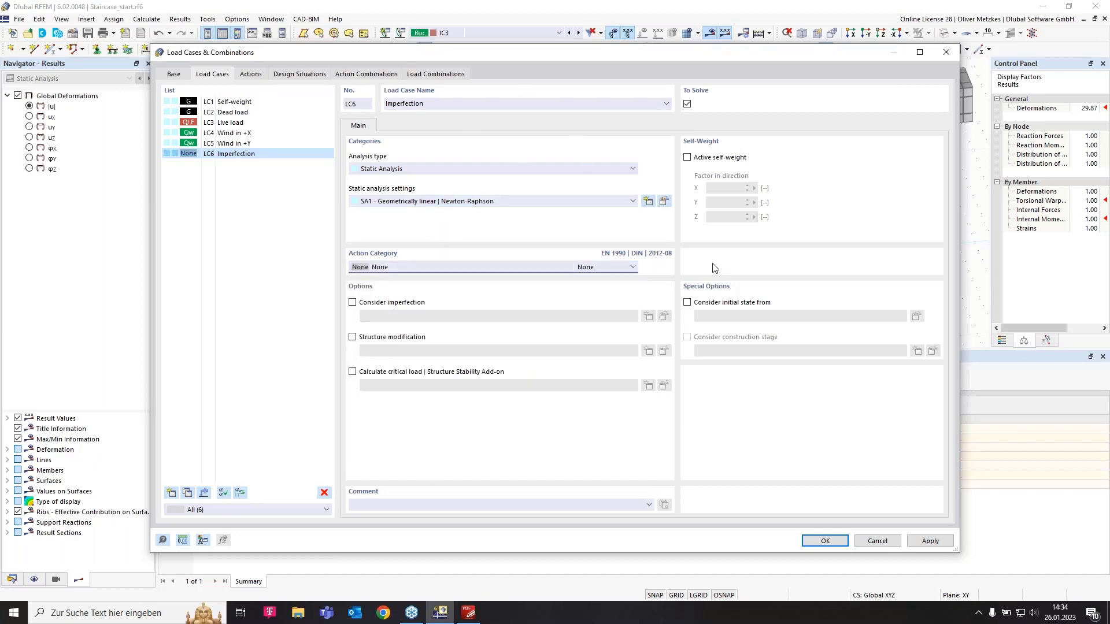
pyautogui.click(825, 540)
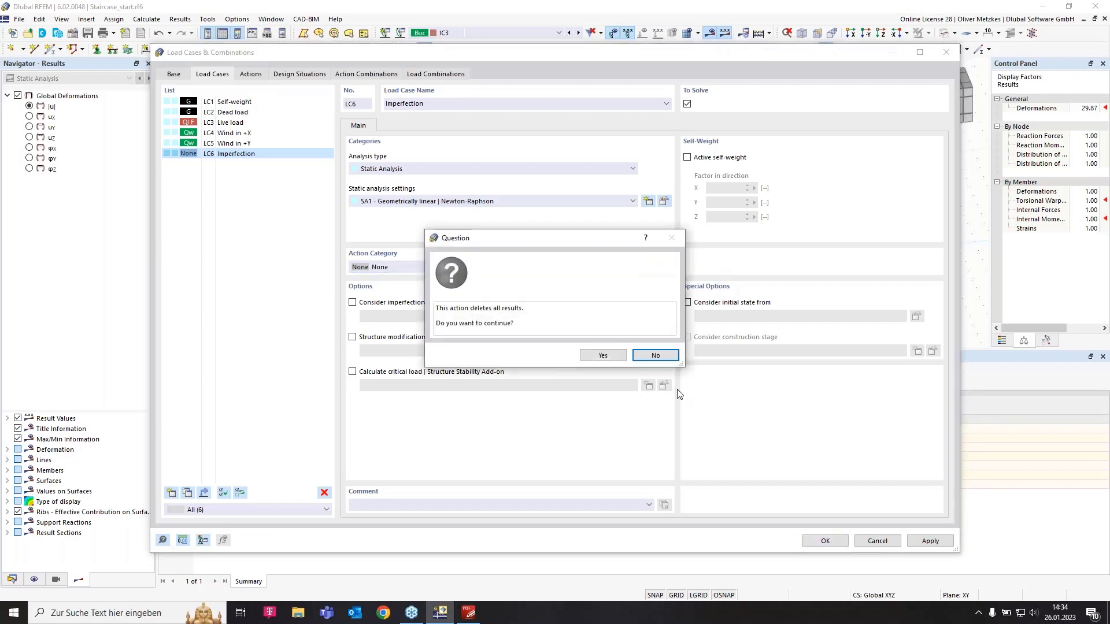
pyautogui.click(599, 355)
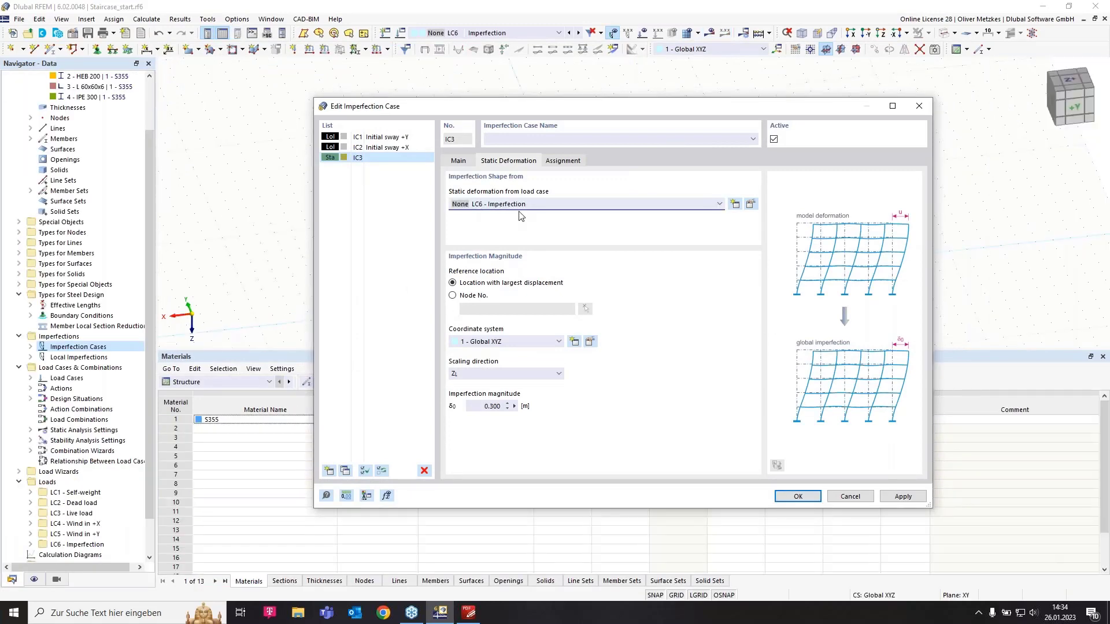
# Scale IC3 in global Y with the imperfection magnitude formula members[50].length/200 and accept the case
pyautogui.click(472, 380)
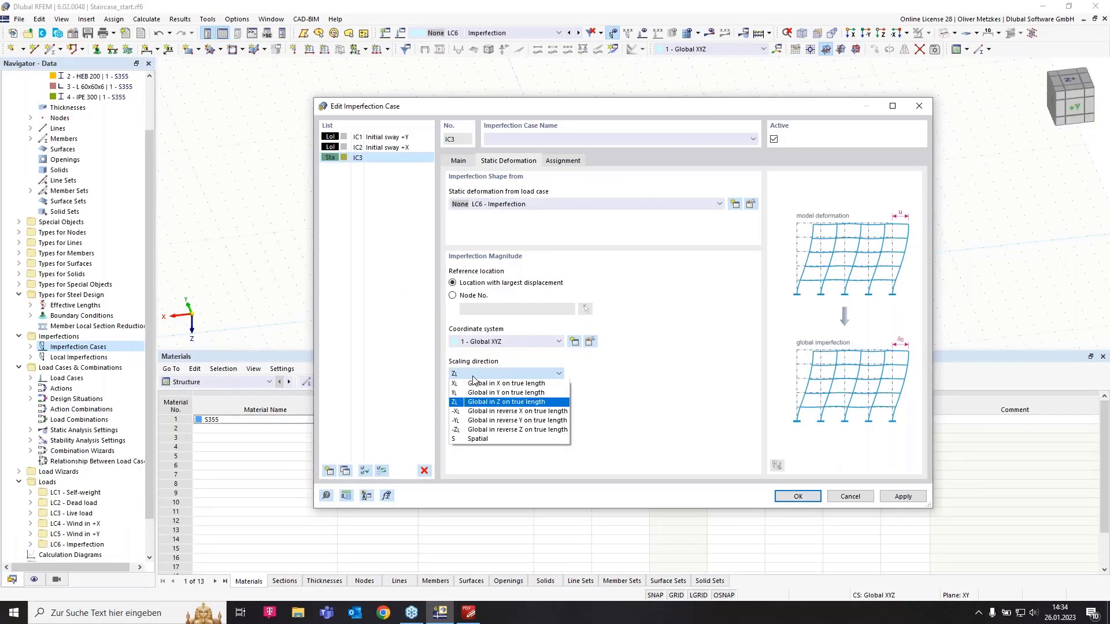
pyautogui.click(471, 390)
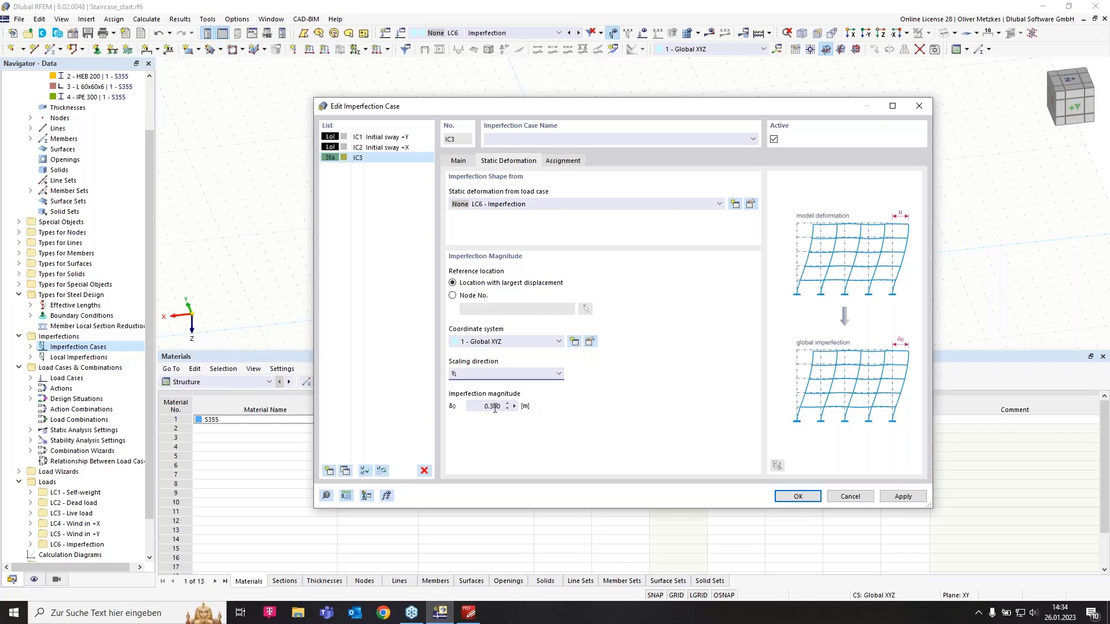
pyautogui.click(514, 406)
pyautogui.click(542, 410)
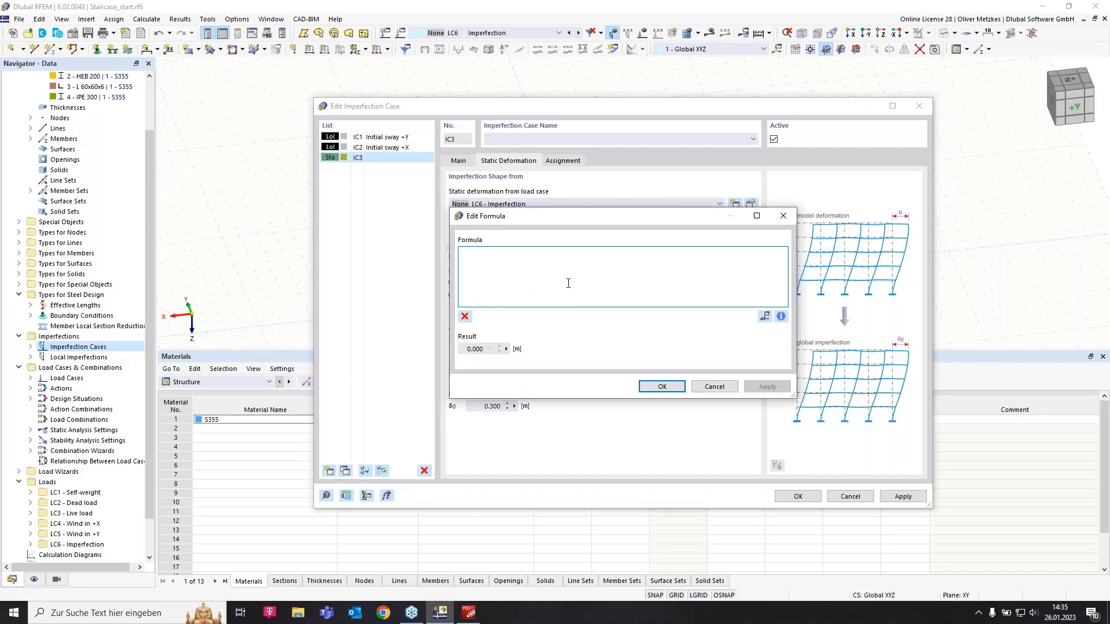
pyautogui.write('members')
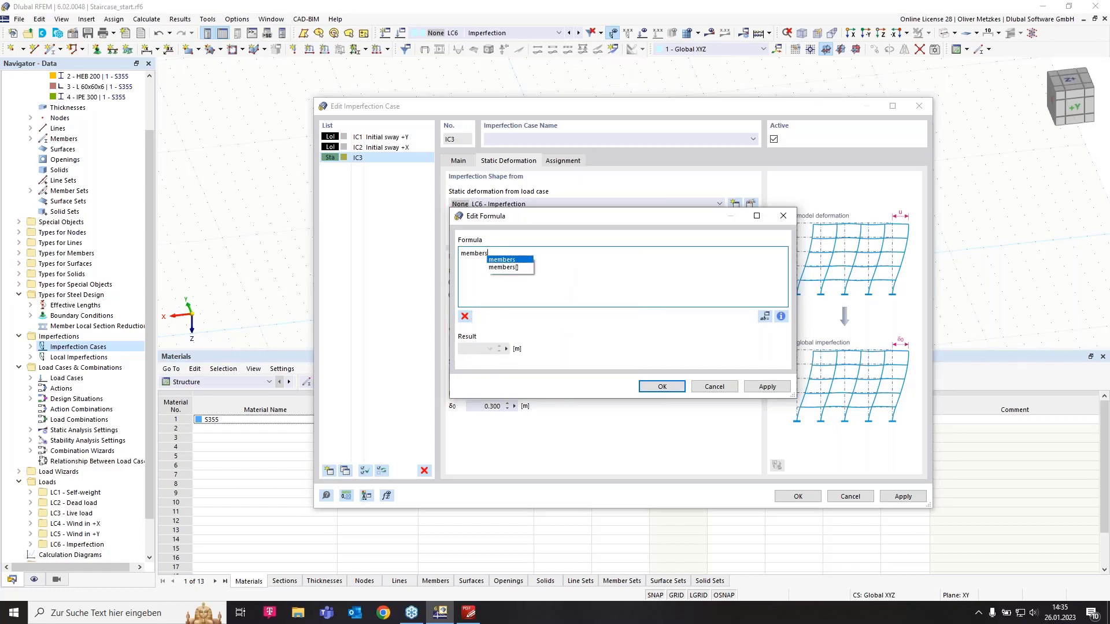
pyautogui.write('[')
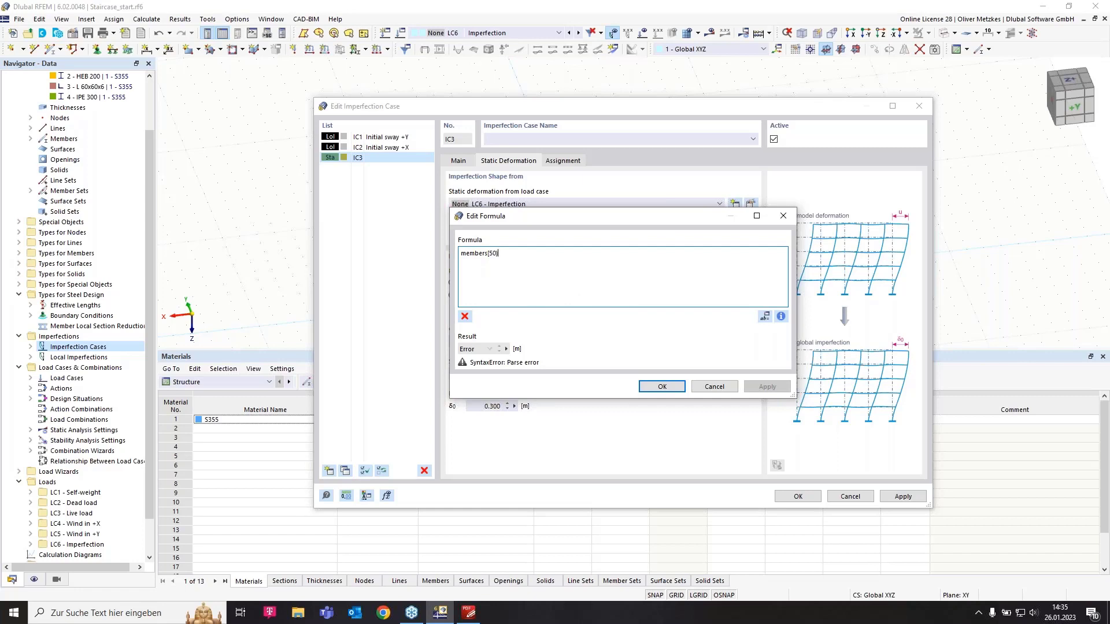
pyautogui.write('50]')
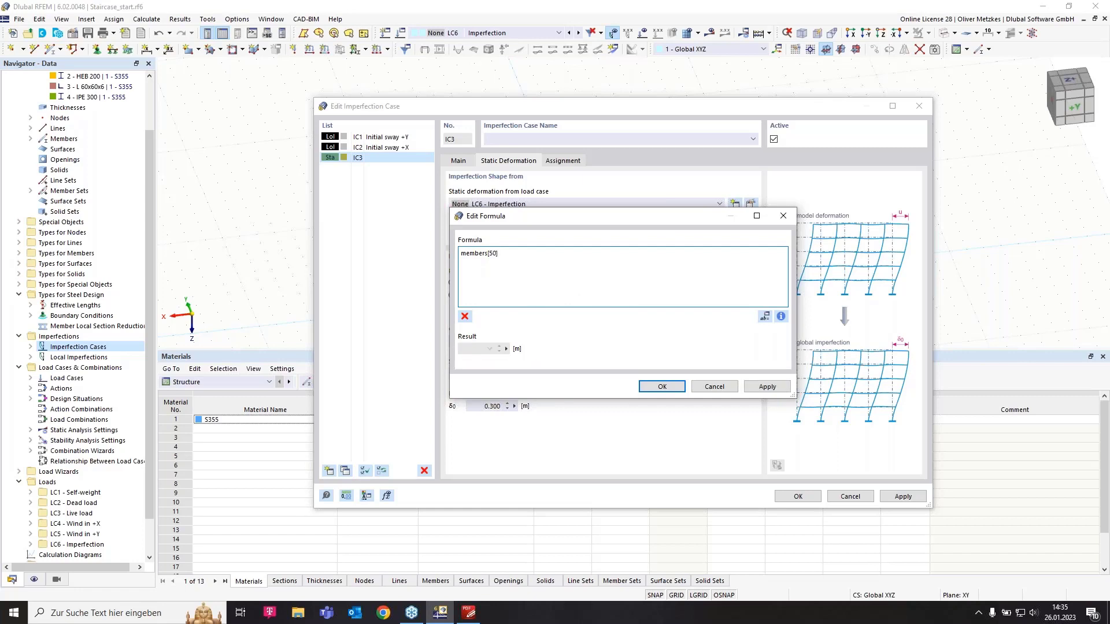
pyautogui.write('.length')
pyautogui.click(547, 261)
pyautogui.write('/200')
pyautogui.click(657, 392)
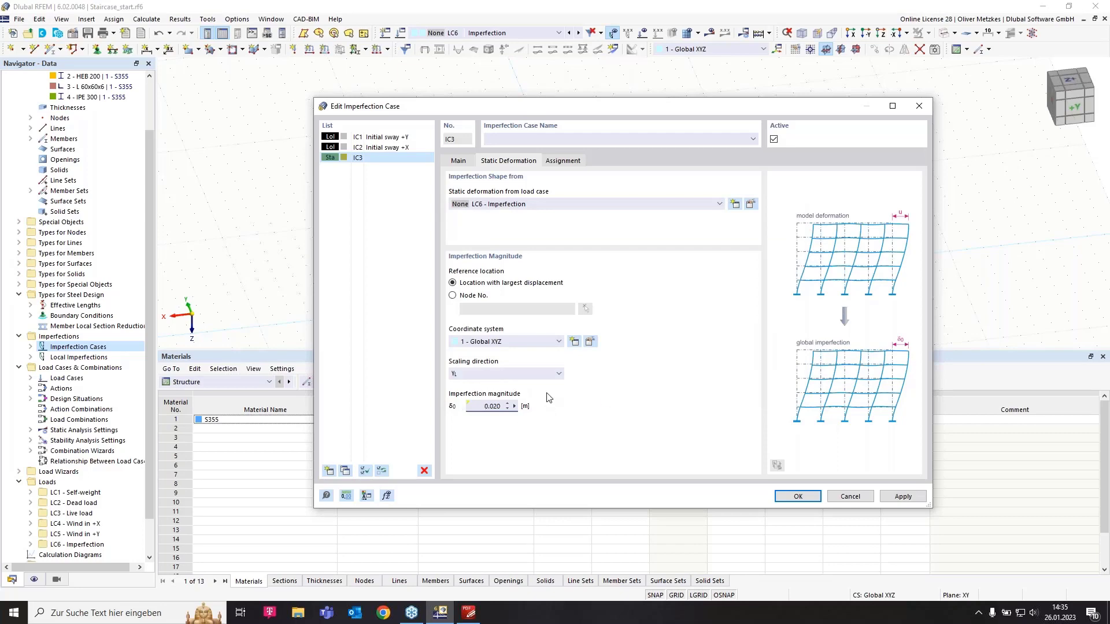
pyautogui.click(798, 495)
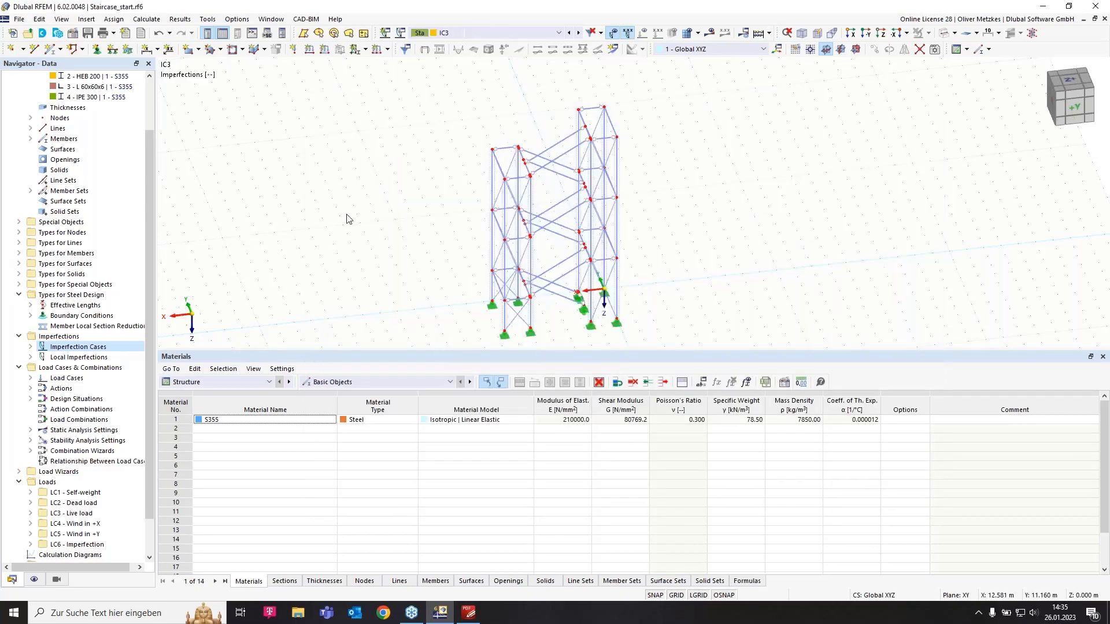
# Define a new uniform member force of 0.1 kN/m in the local y direction for load case LC6
pyautogui.click(516, 29)
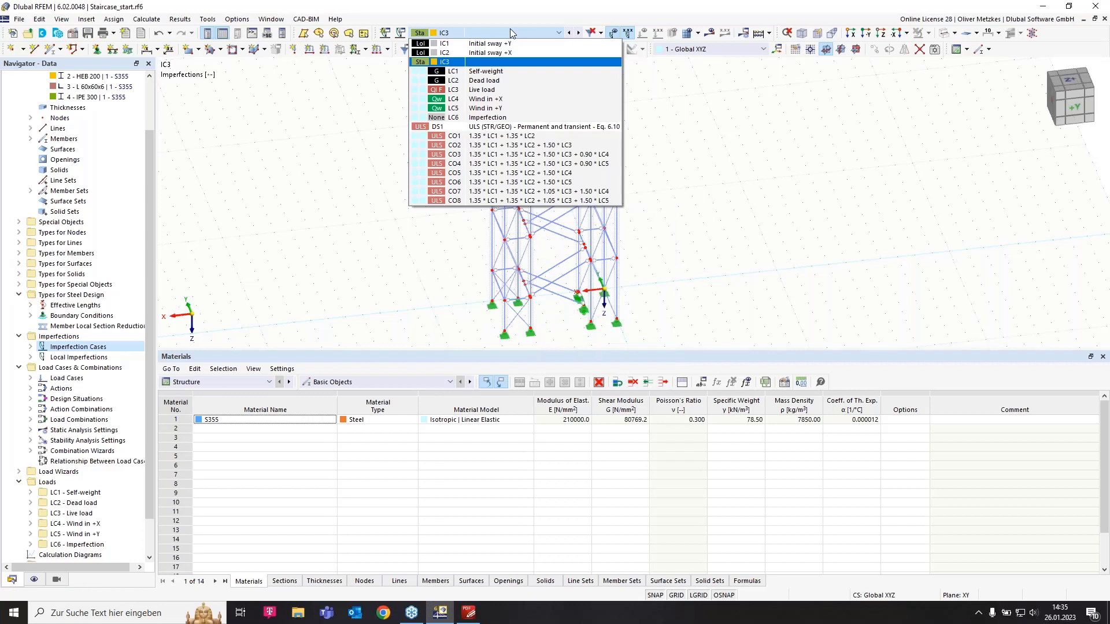
pyautogui.click(464, 118)
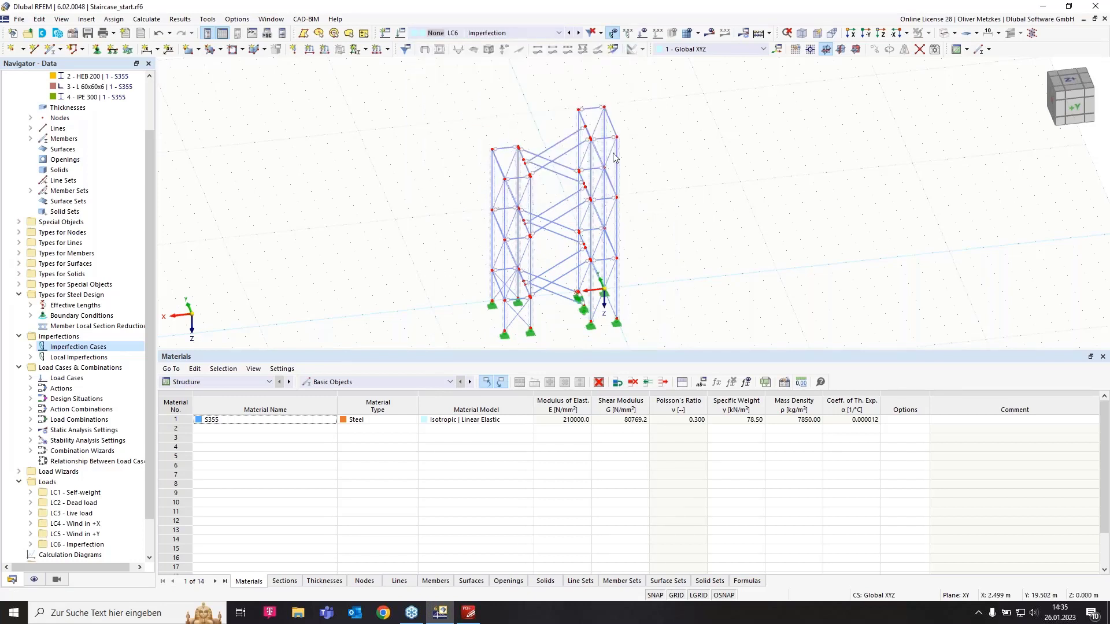
pyautogui.moveTo(622, 162); pyautogui.dragTo(534, 173, button='middle')
pyautogui.scroll(2, 534, 173)
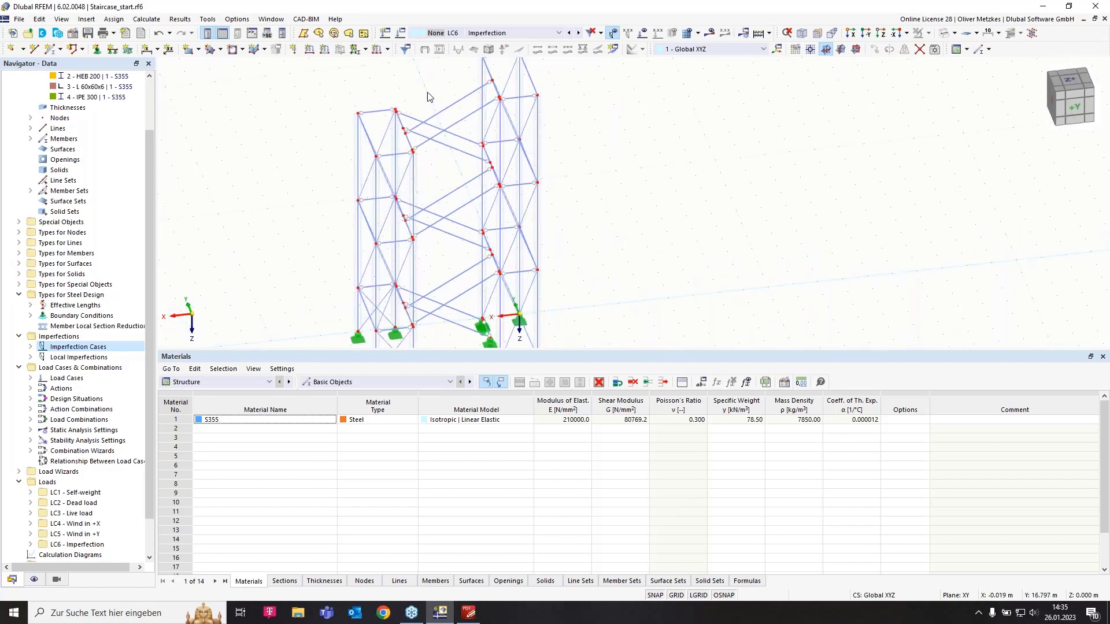
pyautogui.click(325, 49)
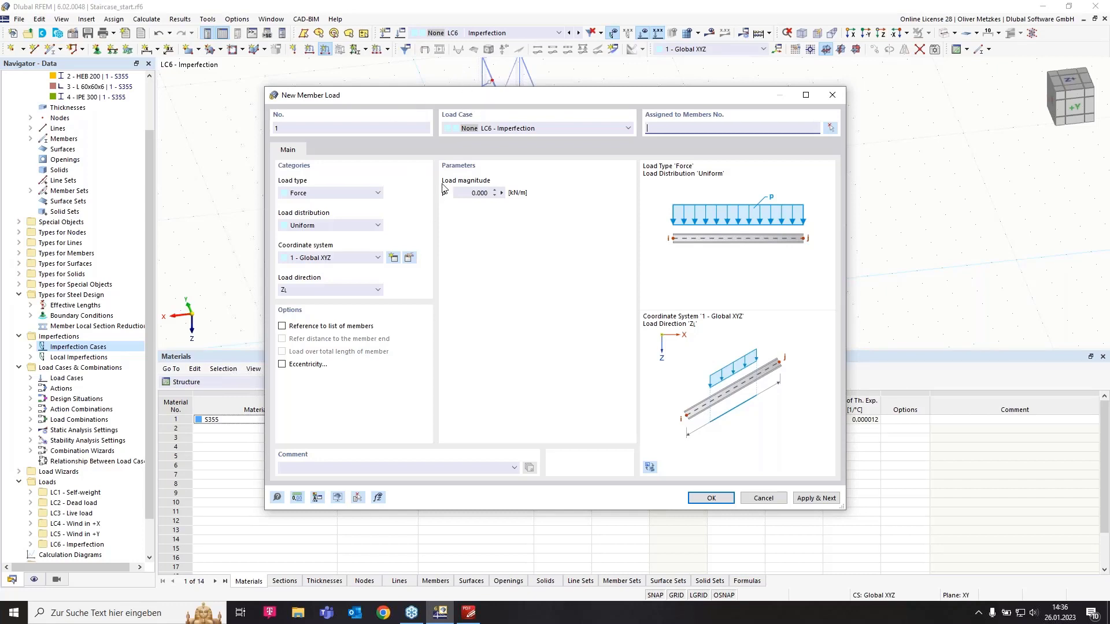
pyautogui.click(318, 260)
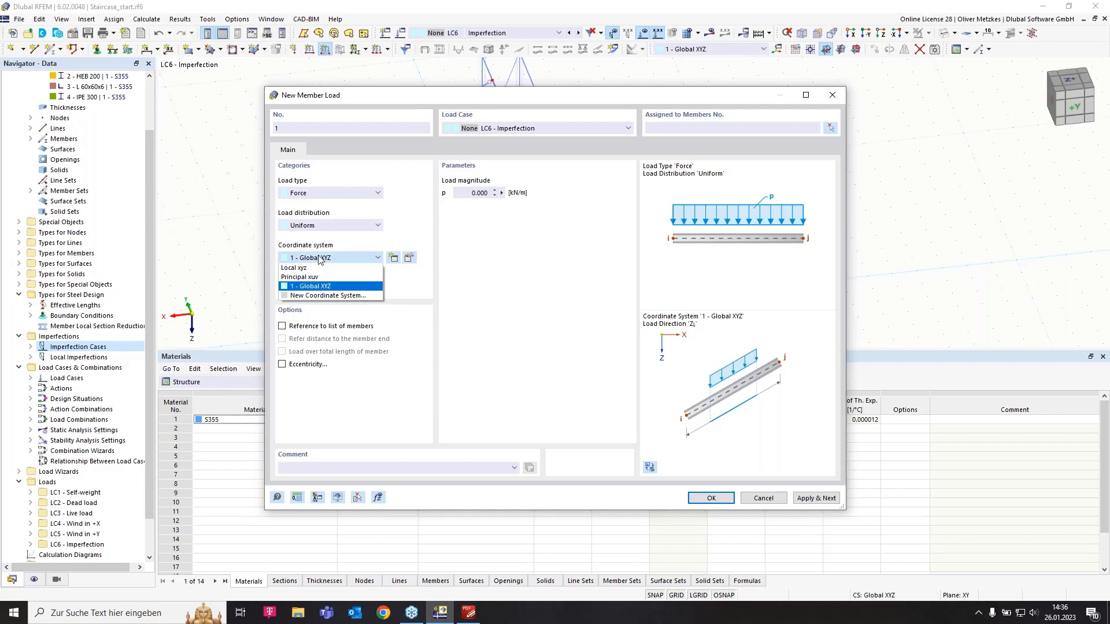
pyautogui.click(300, 268)
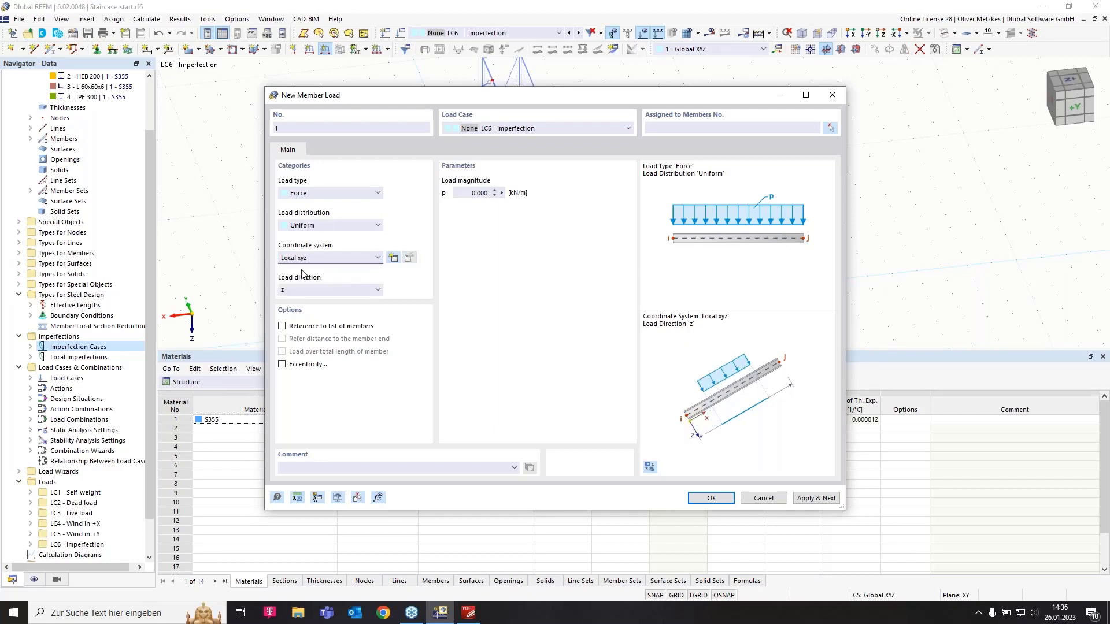
pyautogui.click(338, 293)
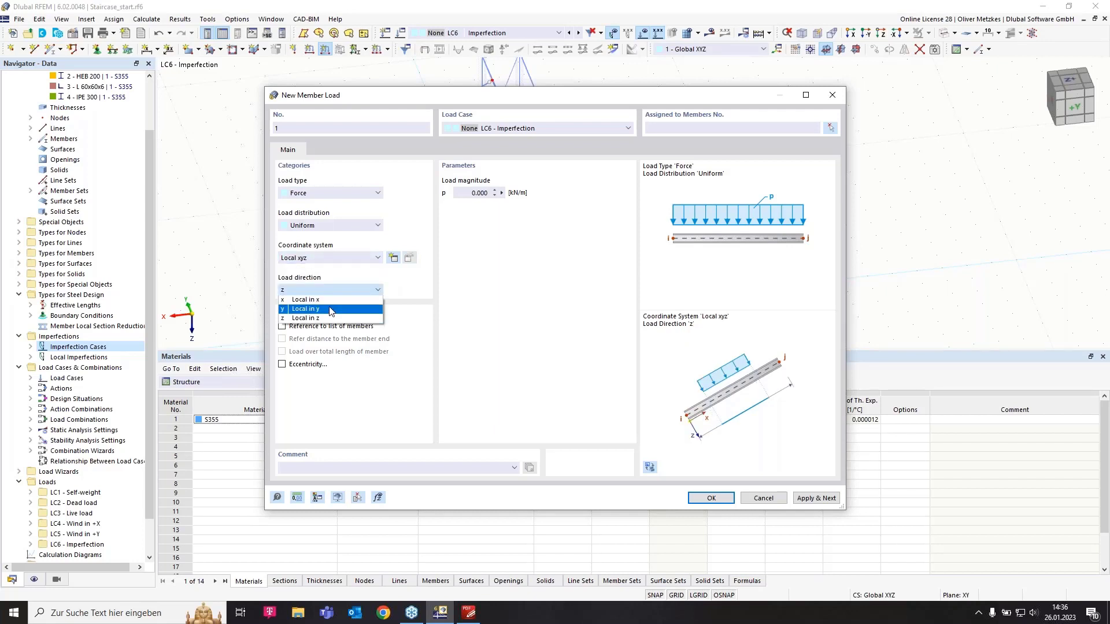
pyautogui.click(332, 311)
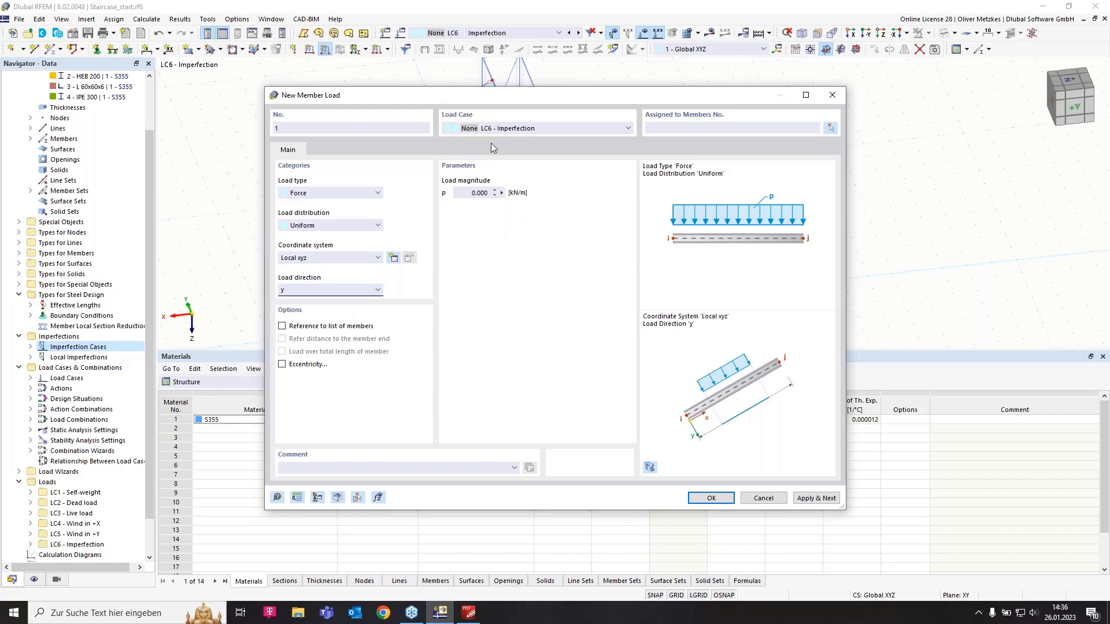
pyautogui.moveTo(471, 194); pyautogui.dragTo(510, 194)
pyautogui.write('0,1')
# Assign the member load to the inclined stair members 48-59 and accept it
pyautogui.click(831, 127)
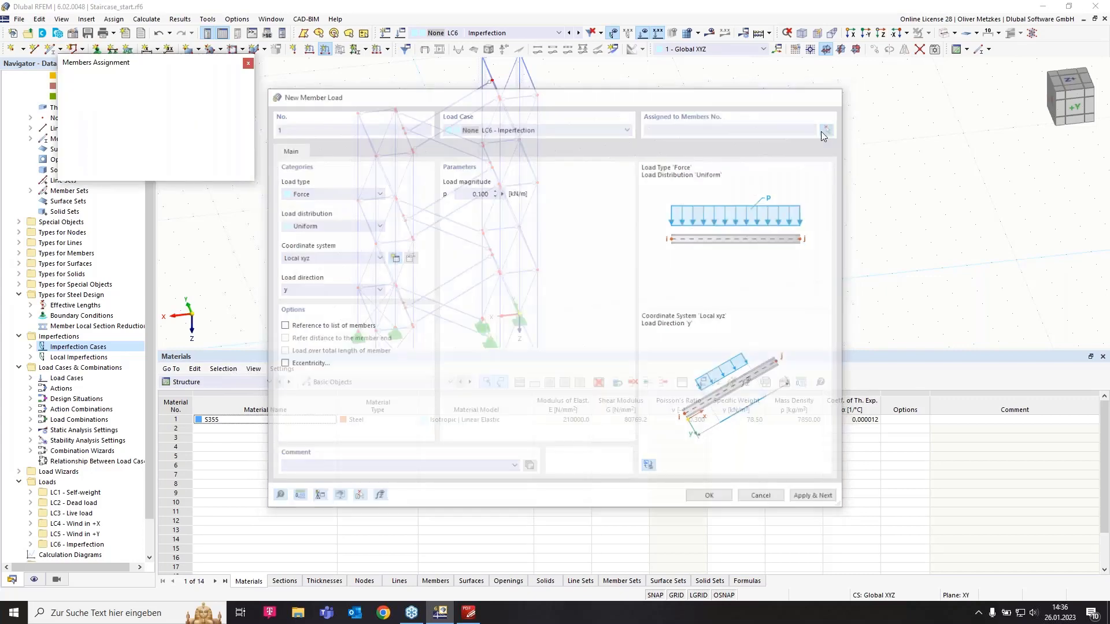
pyautogui.moveTo(459, 339); pyautogui.dragTo(435, 90)
pyautogui.click(172, 169)
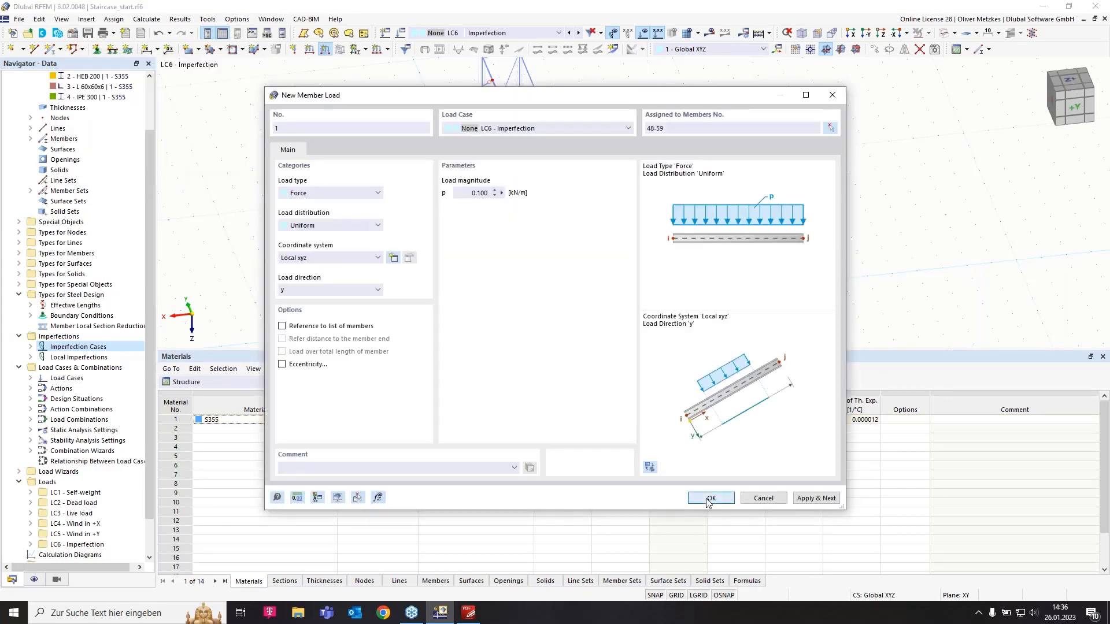
pyautogui.click(711, 498)
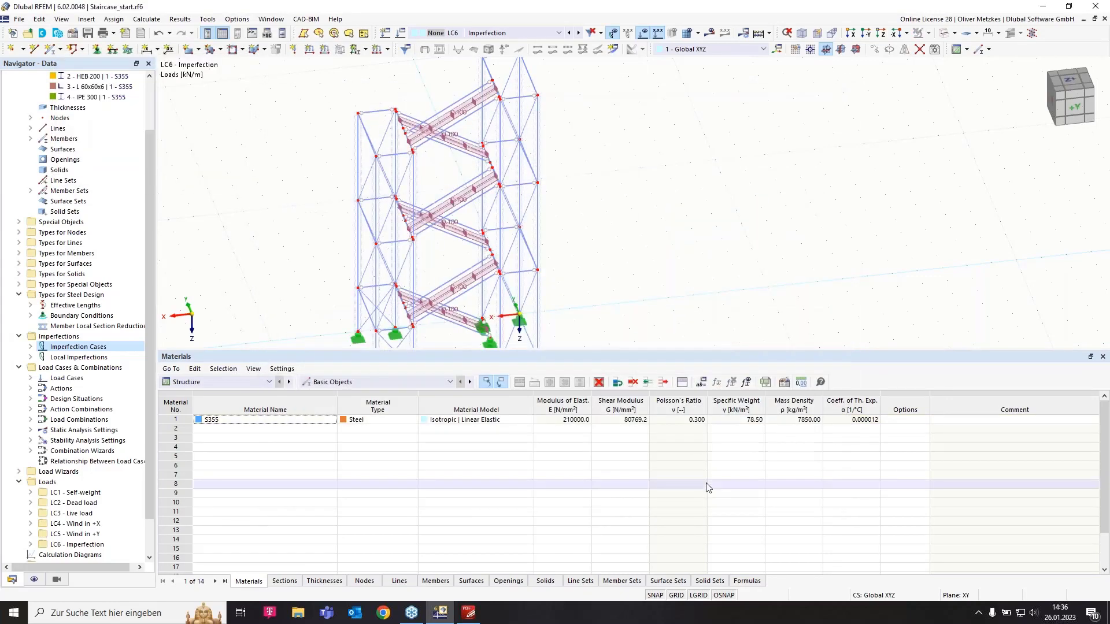
# Calculate load case LC6 and inspect the deformed inclined members from the side and obliquely
pyautogui.click(710, 33)
pyautogui.click(634, 352)
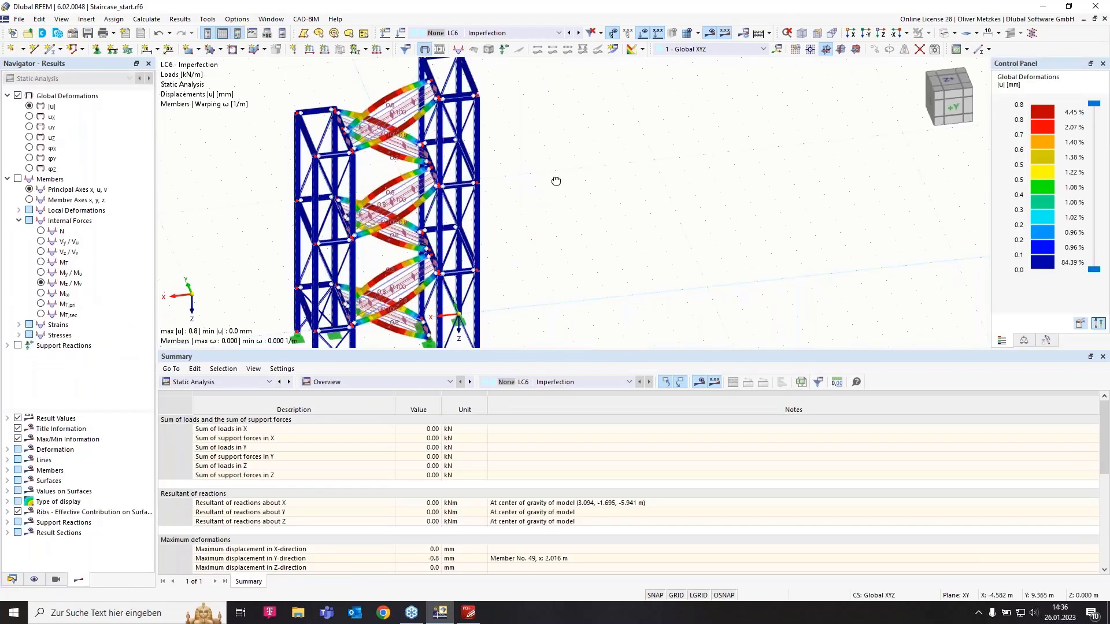
pyautogui.keyDown('ctrl'); pyautogui.moveTo(555, 182); pyautogui.dragTo(666, 163, button='middle'); pyautogui.keyUp('ctrl')
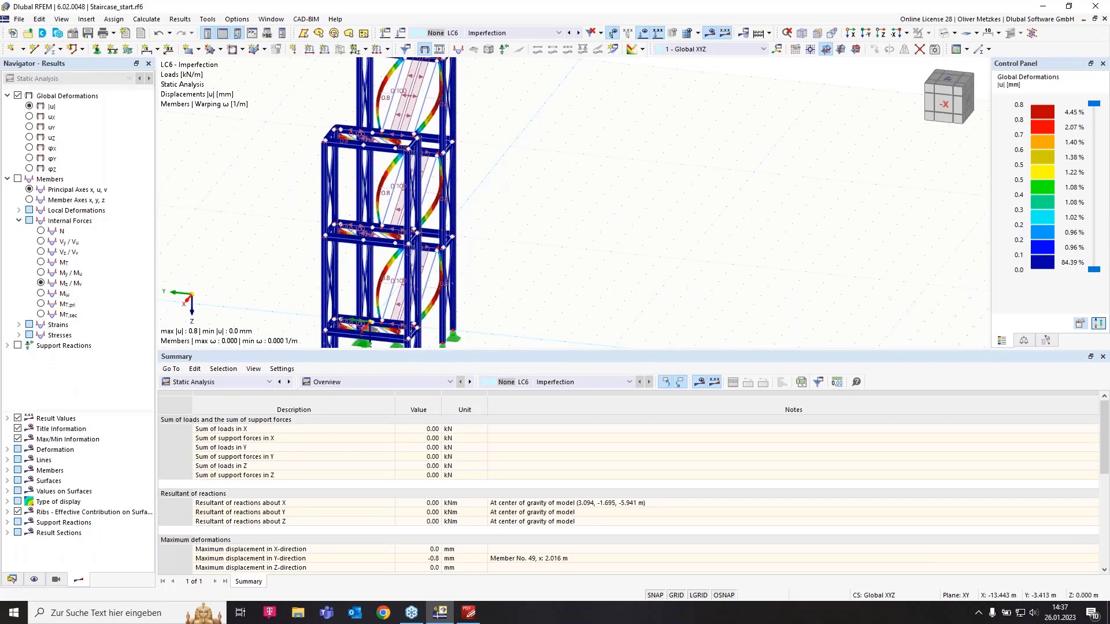
pyautogui.keyDown('ctrl'); pyautogui.moveTo(537, 218); pyautogui.dragTo(492, 240, button='middle'); pyautogui.keyUp('ctrl')
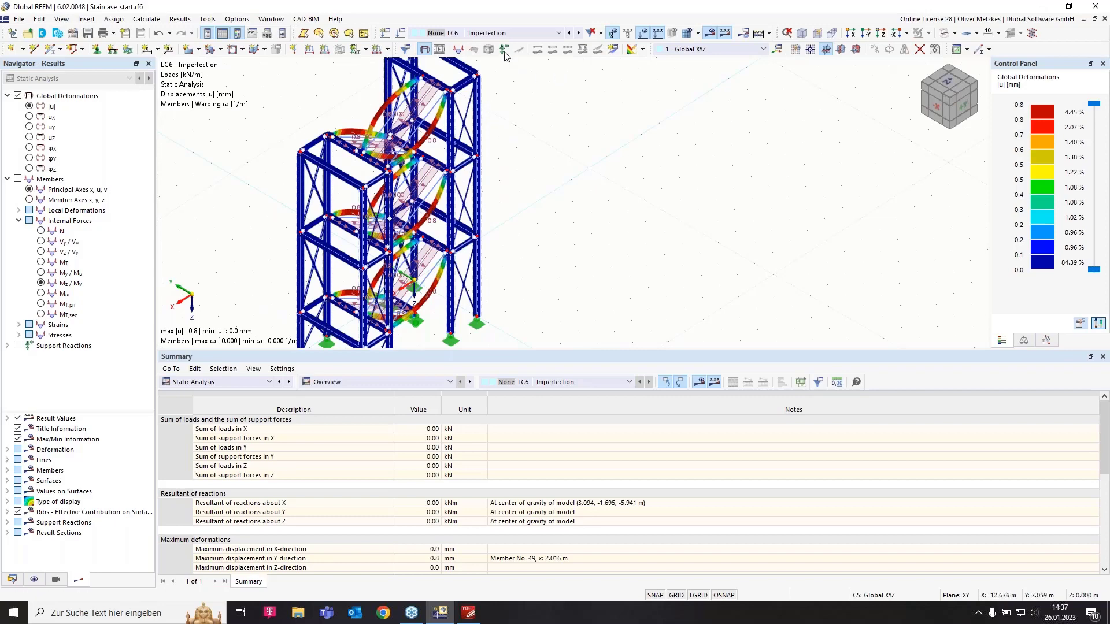
# Calculate imperfection case IC3 based on the static deformation and display its deformations
pyautogui.click(498, 33)
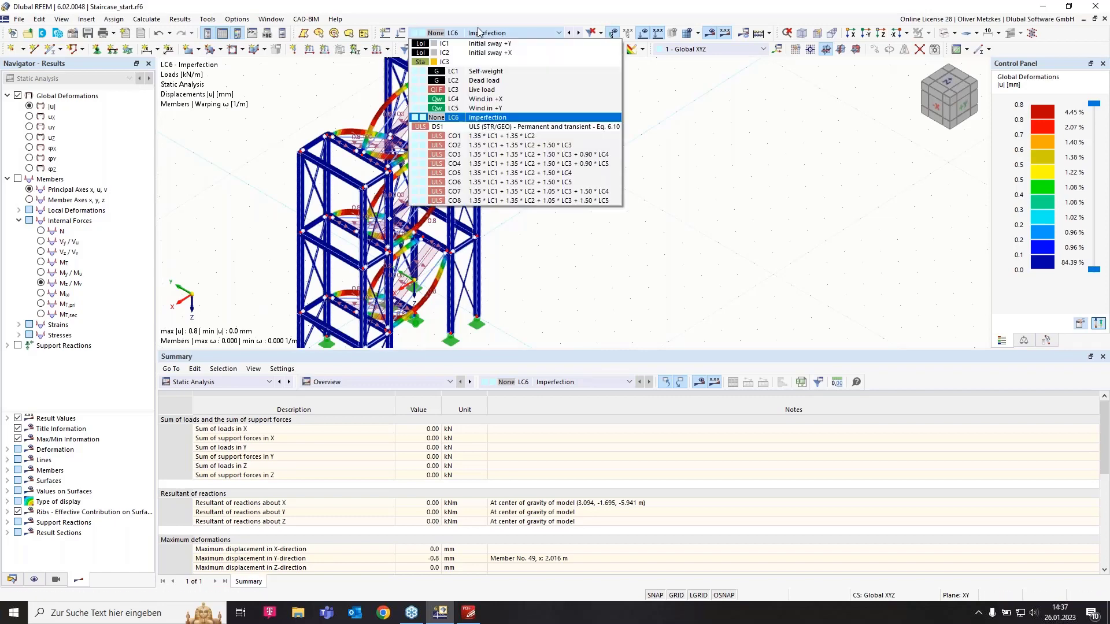
pyautogui.click(460, 61)
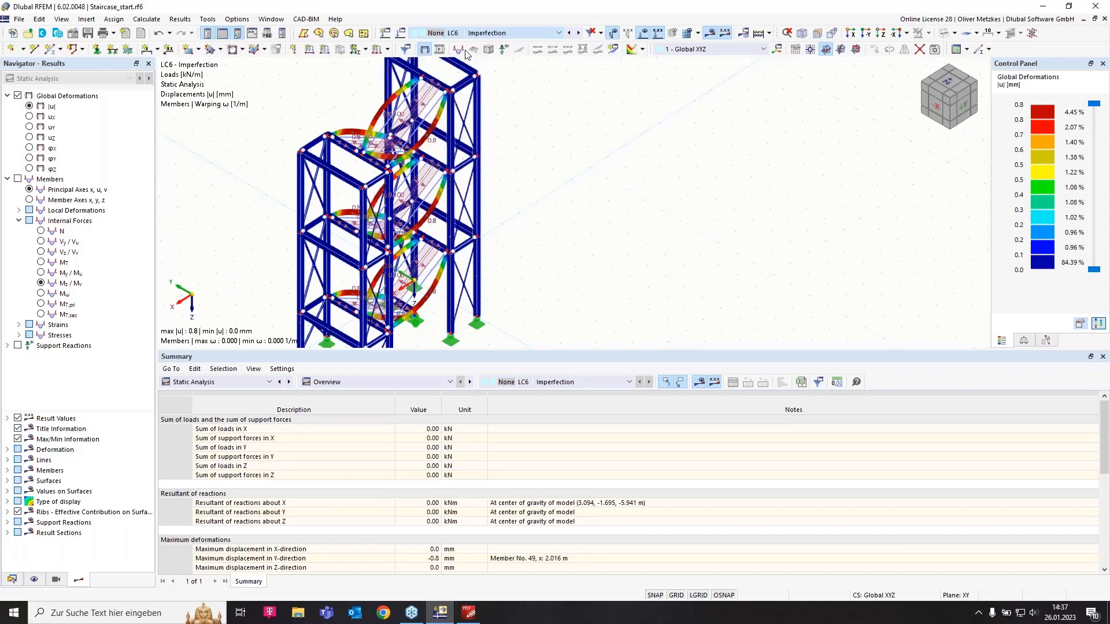
pyautogui.click(709, 33)
pyautogui.click(603, 350)
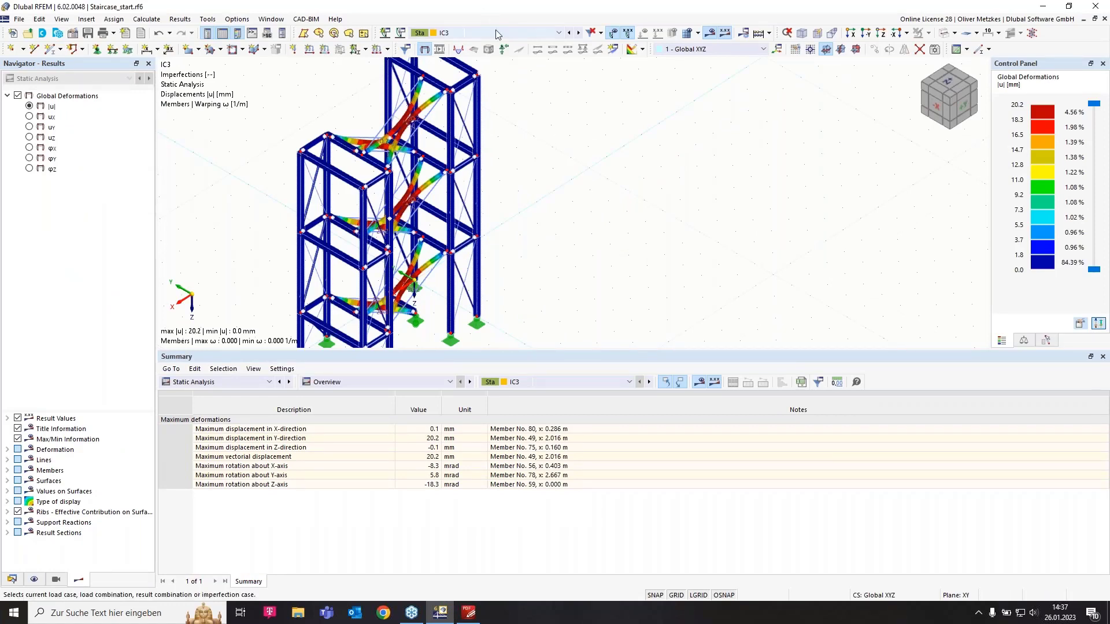
# Create local imperfection case IC4 named "Initial bow imperfections in +y"
pyautogui.click(401, 33)
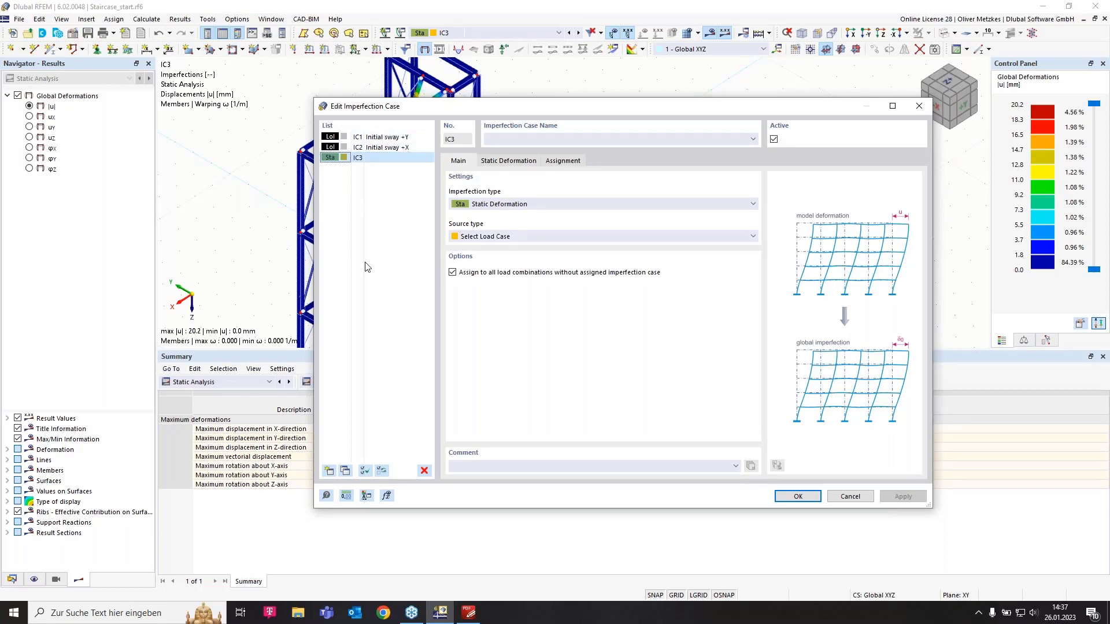
pyautogui.click(330, 469)
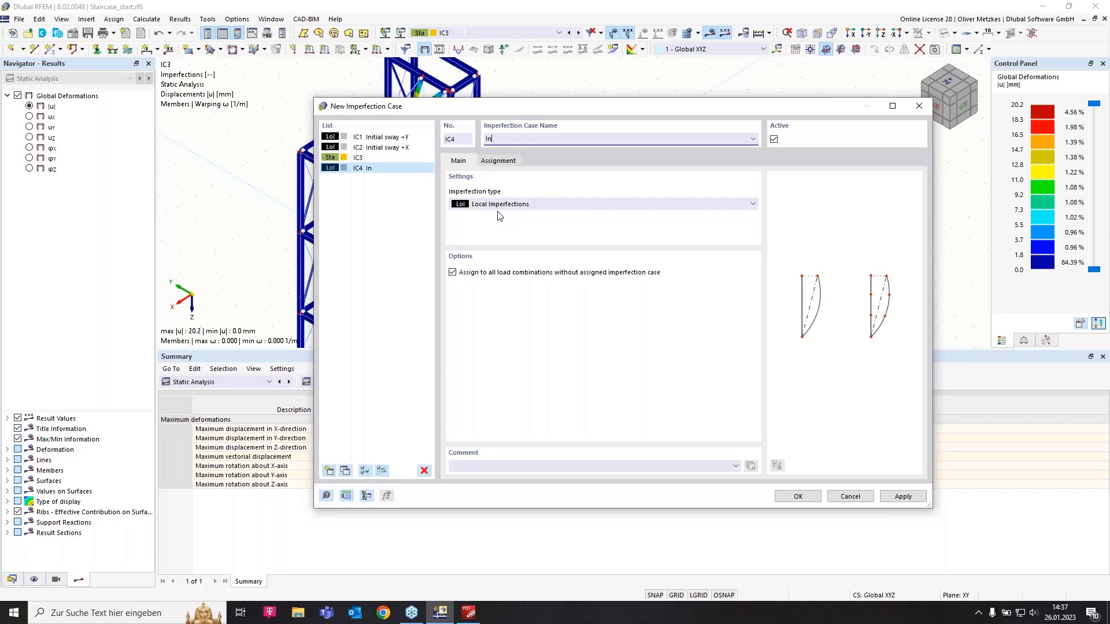
pyautogui.write('itial bow imperfections in +')
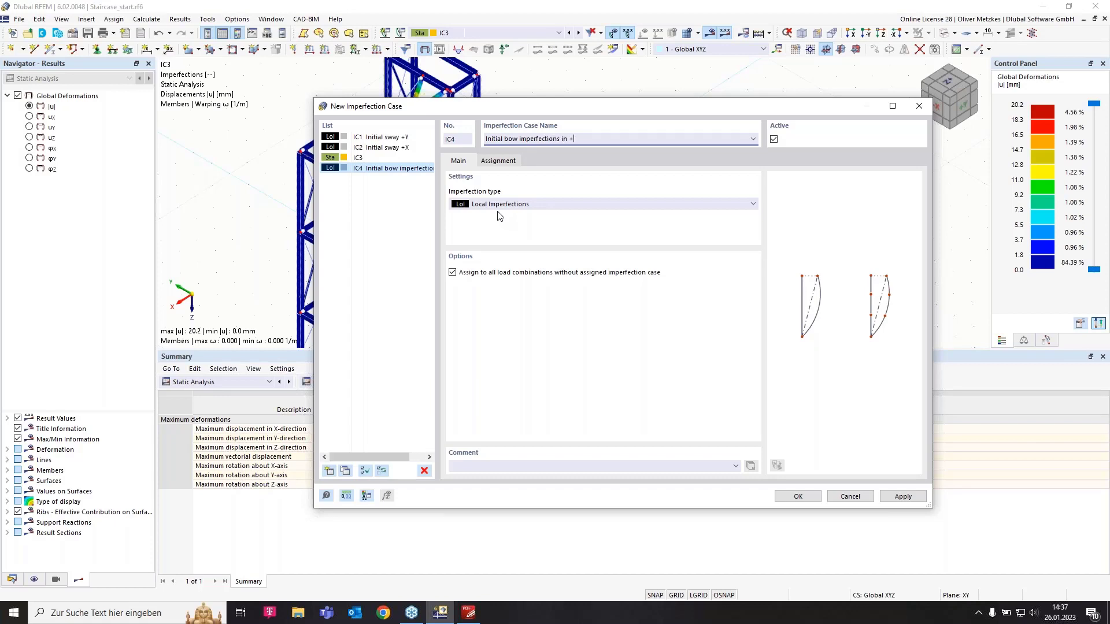
pyautogui.write('y')
pyautogui.click(807, 499)
# Define a new member imperfection in IC4 as an initial bow per EN 1993-1-1 with elastic section design in local y direction
pyautogui.keyDown('ctrl'); pyautogui.moveTo(704, 265); pyautogui.dragTo(572, 218, button='middle'); pyautogui.keyUp('ctrl')
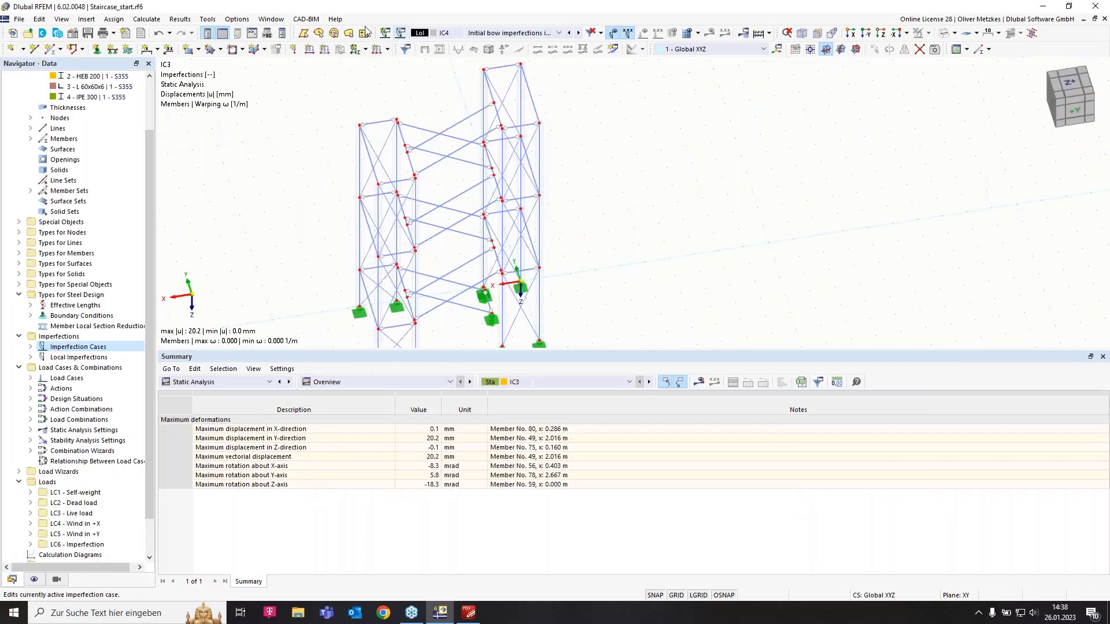
pyautogui.click(365, 50)
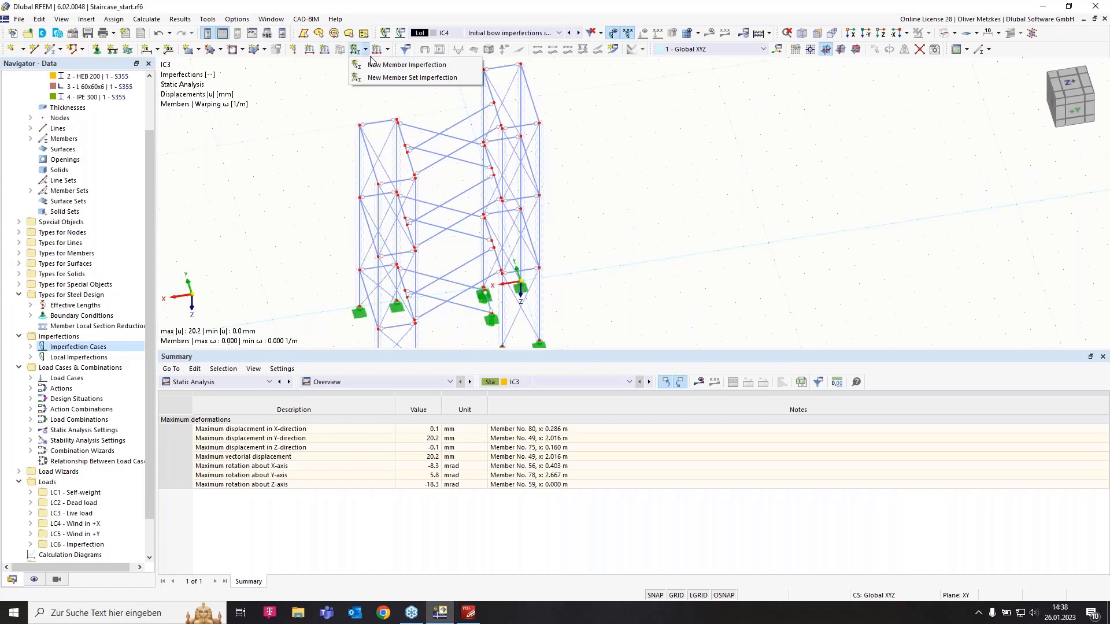
pyautogui.click(461, 66)
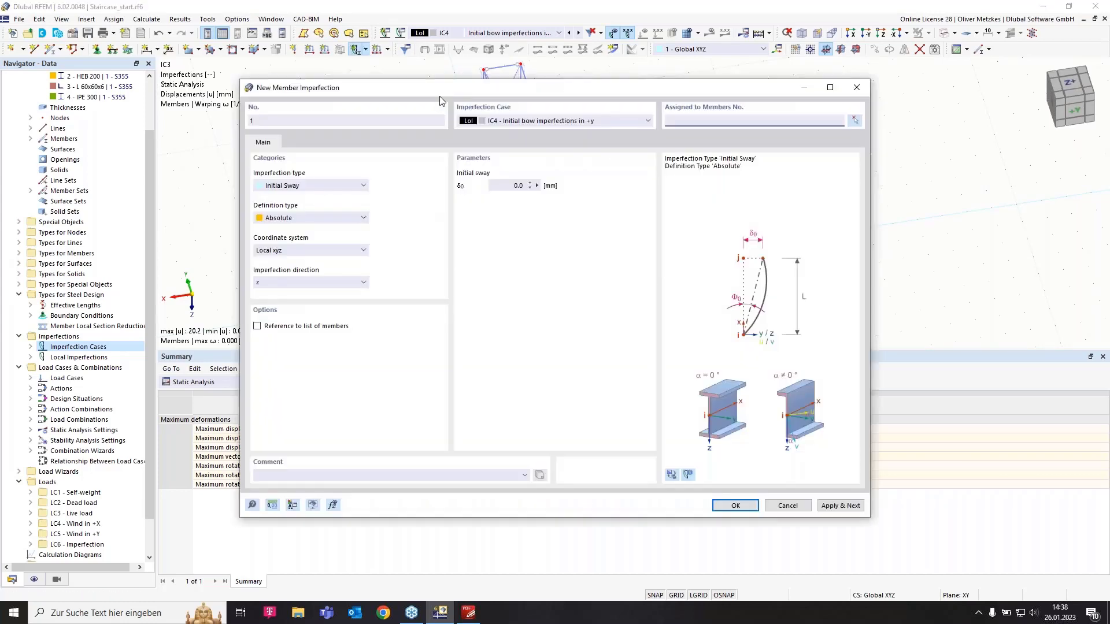
pyautogui.click(310, 186)
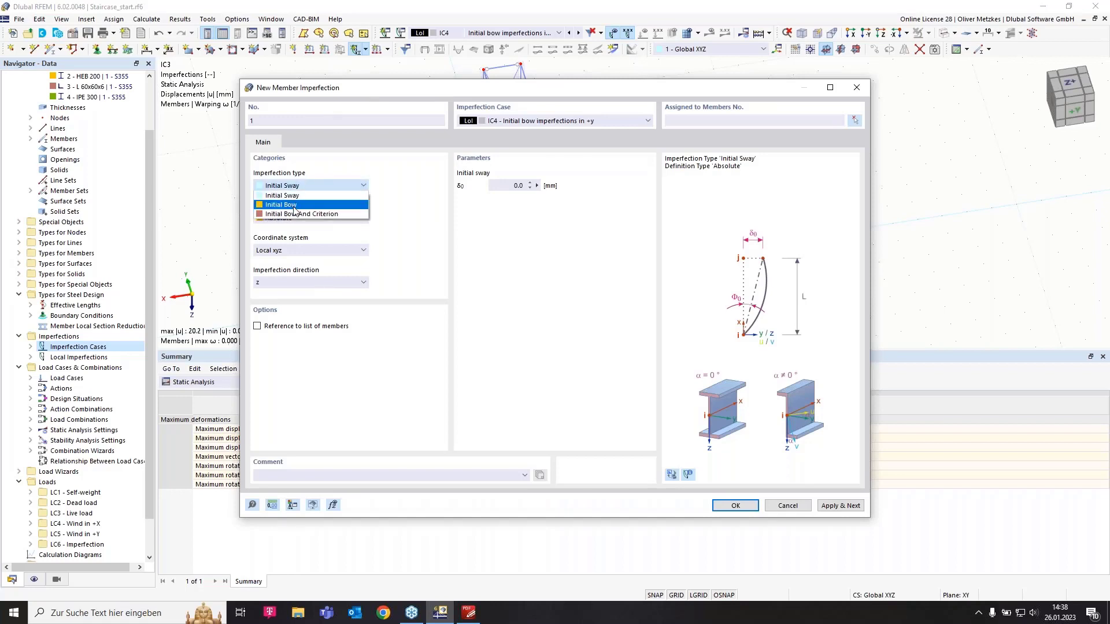
pyautogui.click(295, 208)
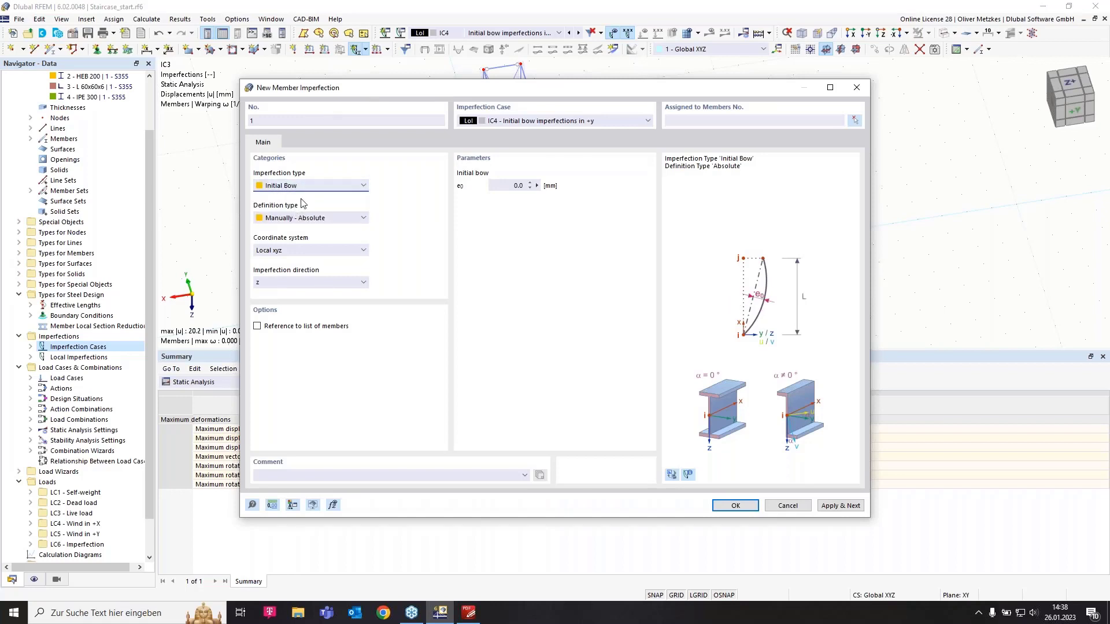
pyautogui.click(327, 219)
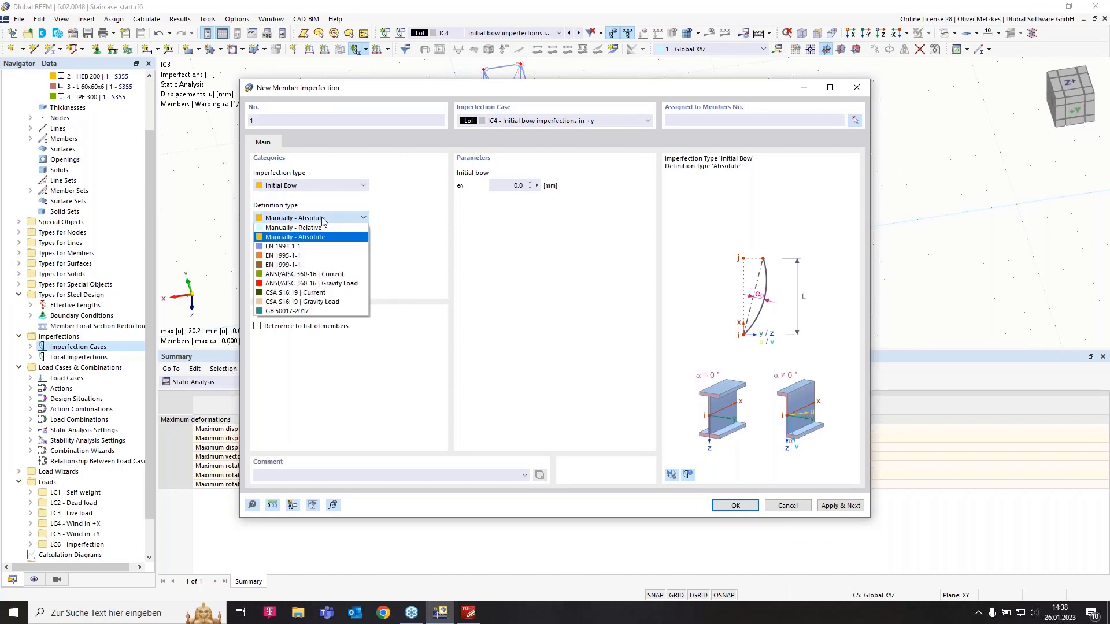
pyautogui.click(306, 248)
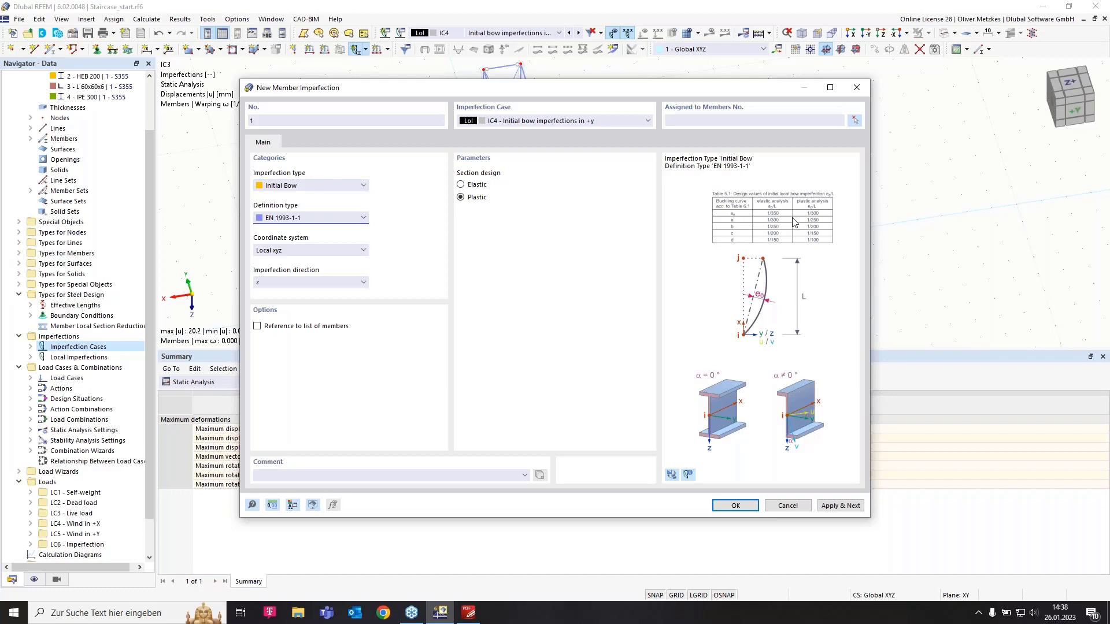
pyautogui.click(479, 185)
pyautogui.click(275, 286)
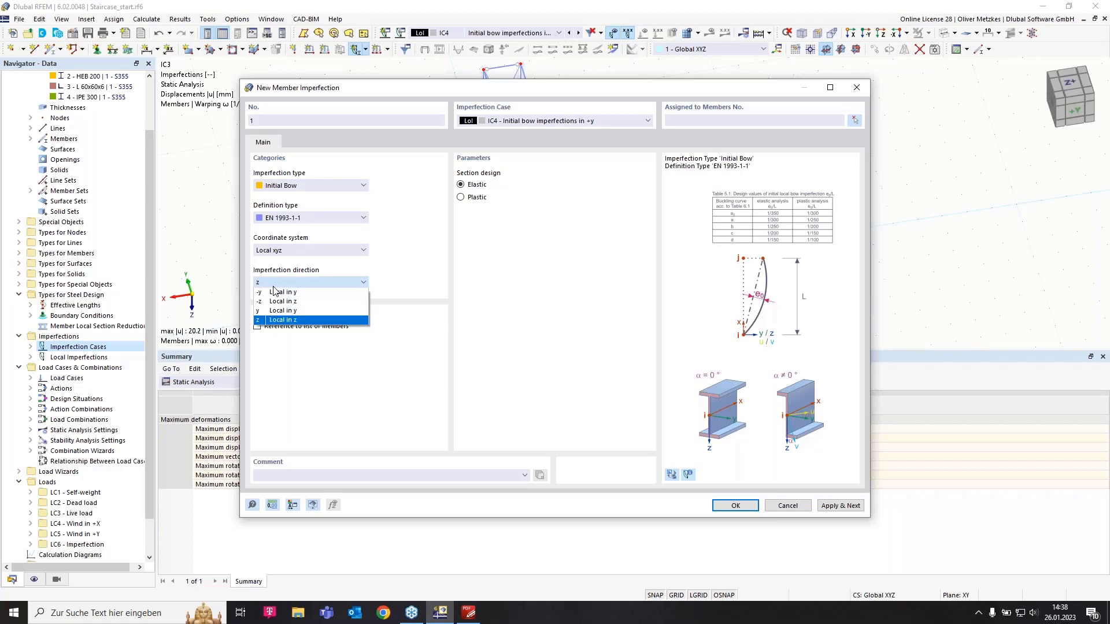
pyautogui.click(277, 311)
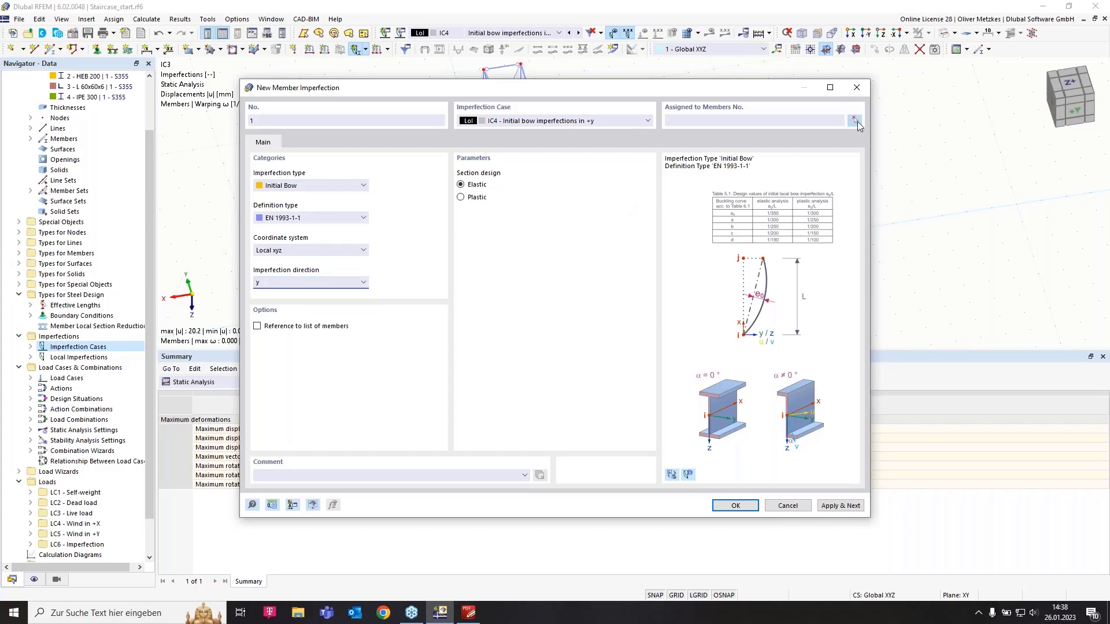
# Assign the initial bow imperfection to the inclined stair members 48-59 and accept it
pyautogui.click(854, 120)
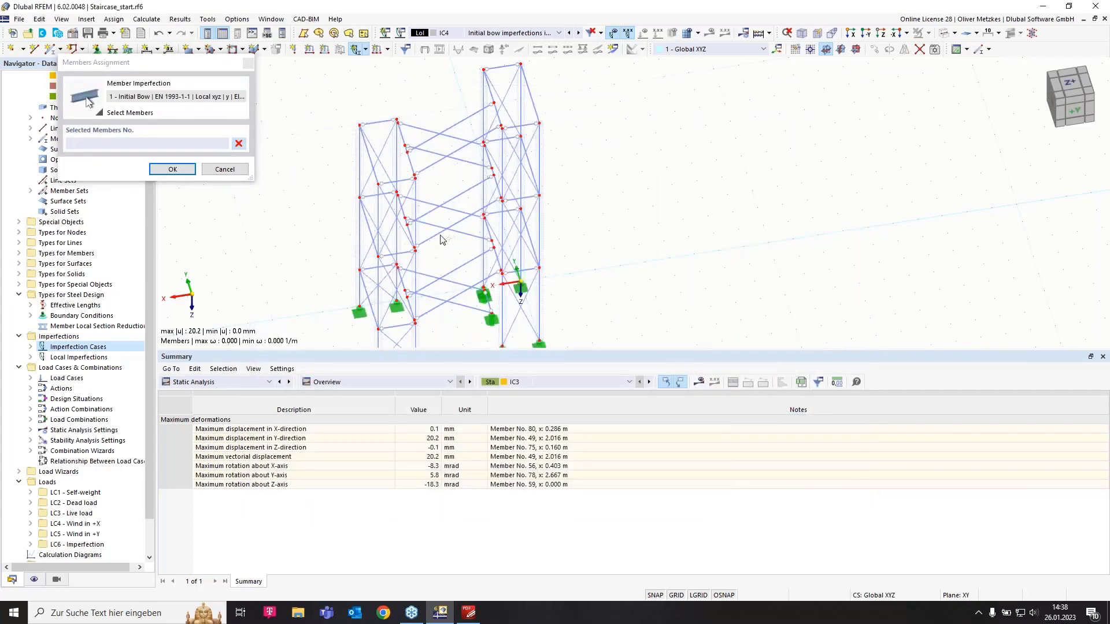
pyautogui.moveTo(437, 177); pyautogui.dragTo(435, 113)
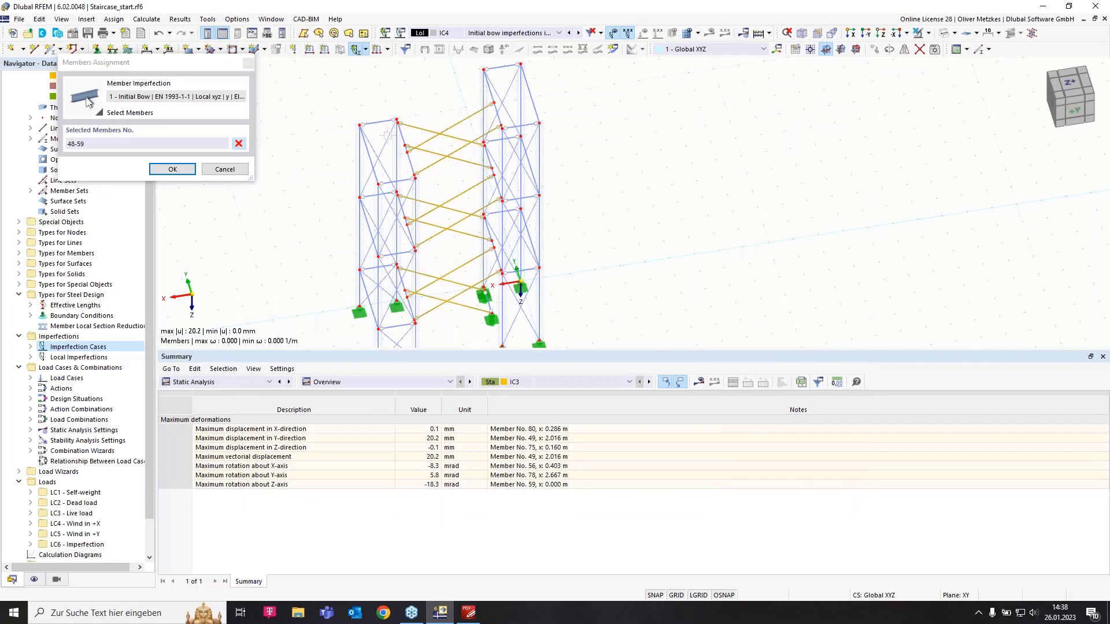
pyautogui.click(172, 168)
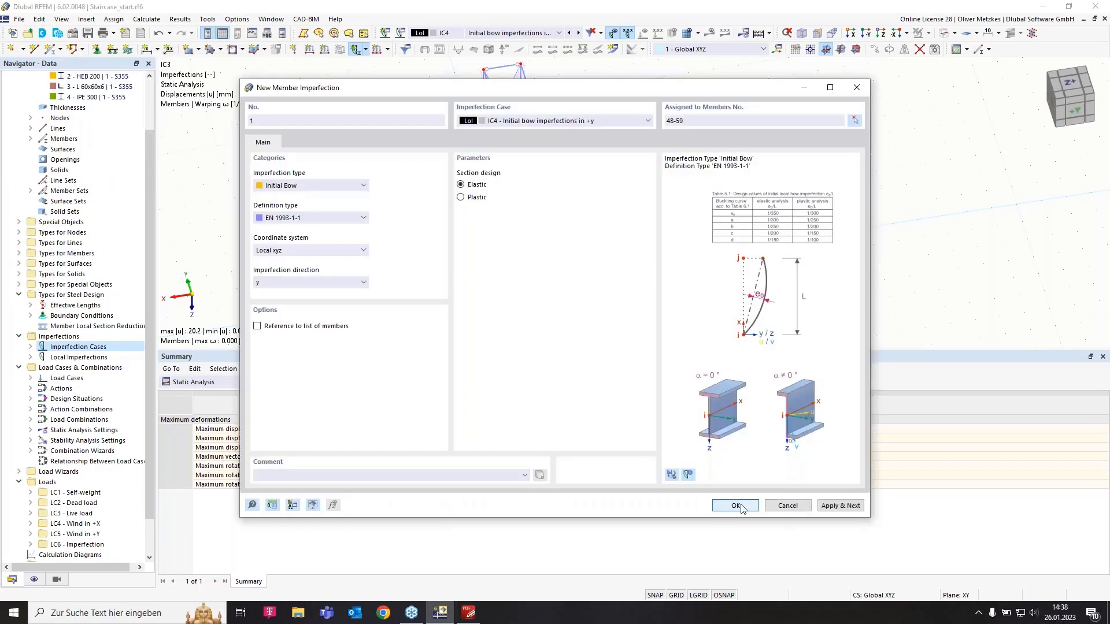
pyautogui.press('Return')
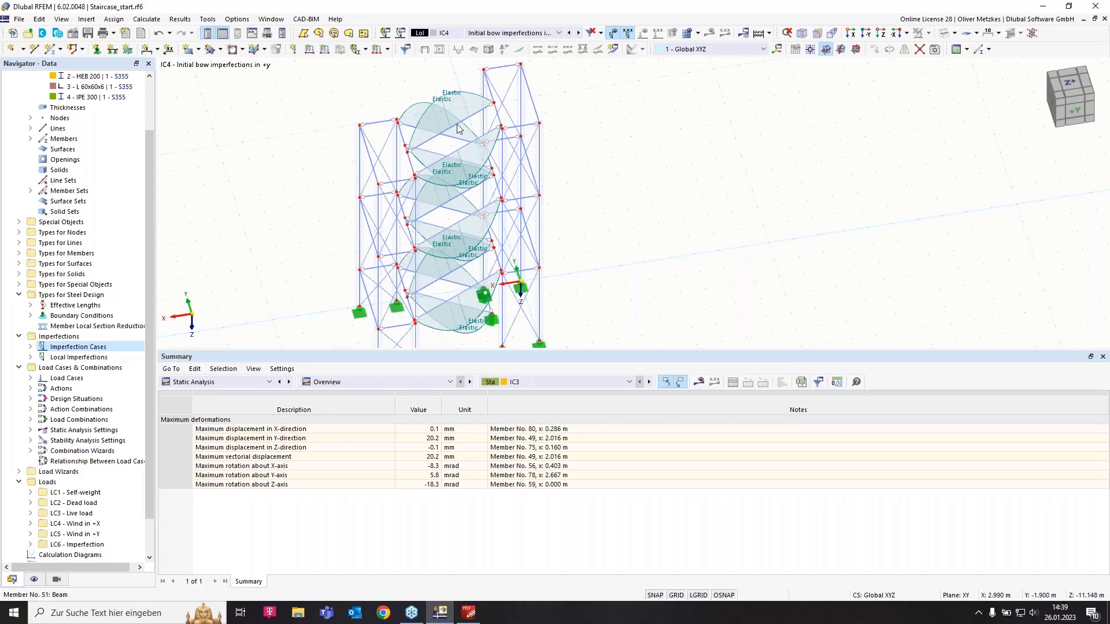
pyautogui.scroll(1, 457, 128)
pyautogui.keyDown('ctrl'); pyautogui.moveTo(438, 119); pyautogui.dragTo(526, 117, button='middle'); pyautogui.keyUp('ctrl')
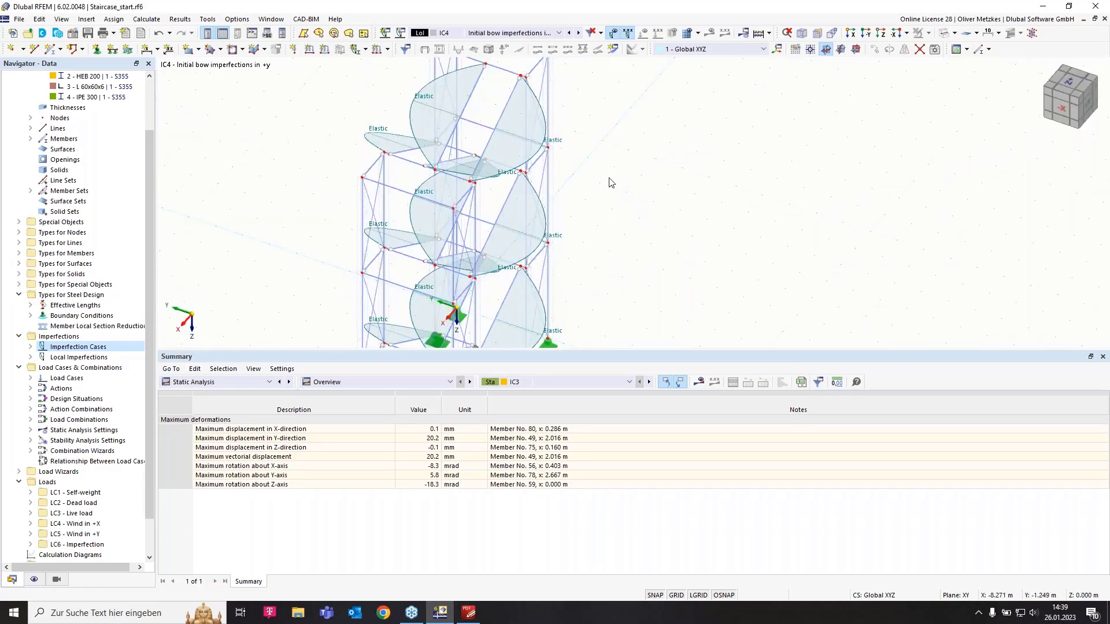
# Copy imperfection case IC4 as IC5 and rename the copy "Initial bow imperfections in -y"
pyautogui.click(400, 33)
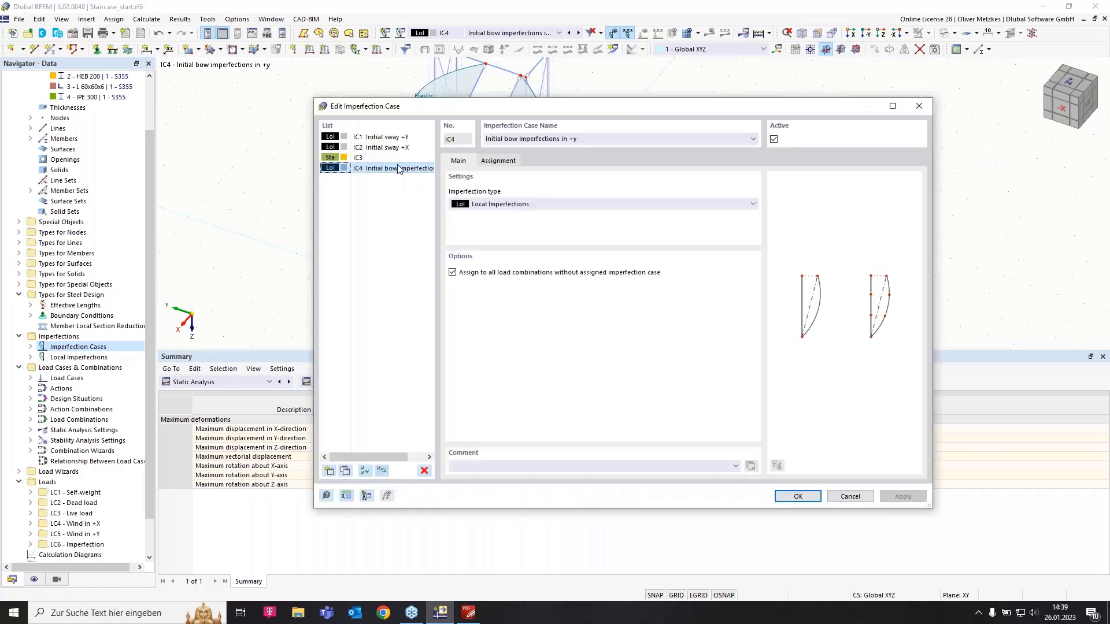
pyautogui.click(349, 471)
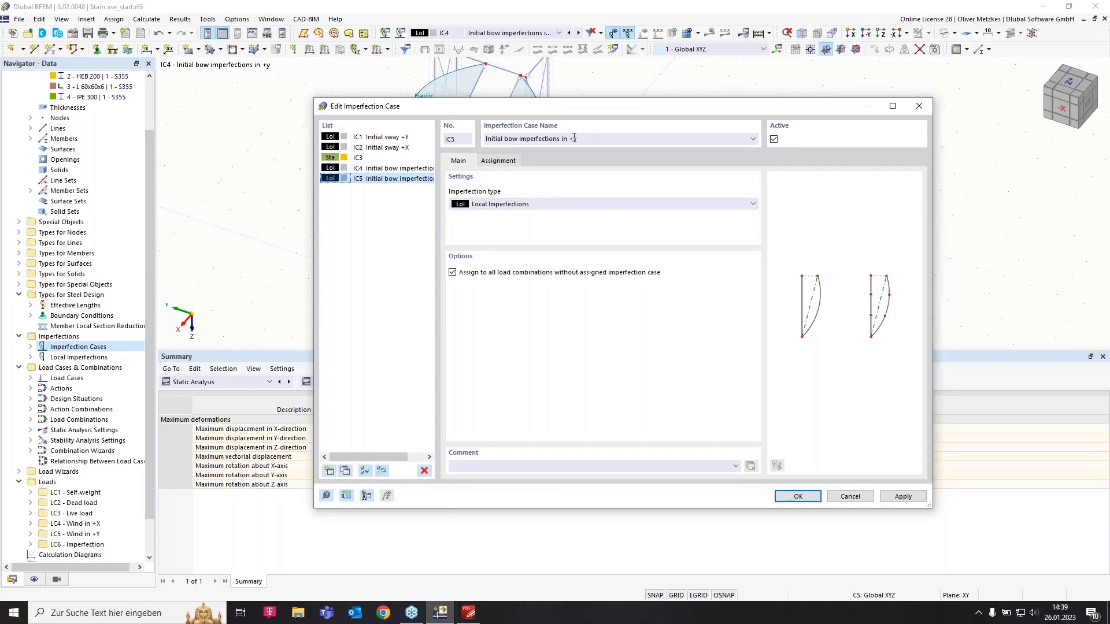
pyautogui.click(601, 140)
pyautogui.click(807, 498)
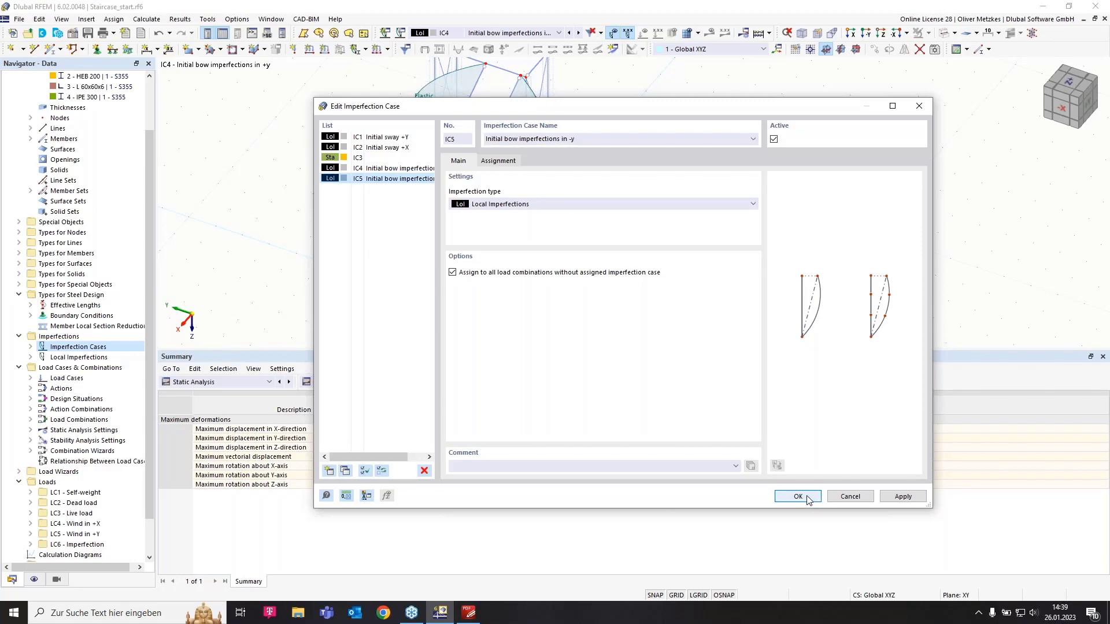
# Change the direction of the member bow imperfection in case IC5 to local -y
pyautogui.scroll(-4, 703, 277)
pyautogui.moveTo(497, 107); pyautogui.dragTo(704, 347)
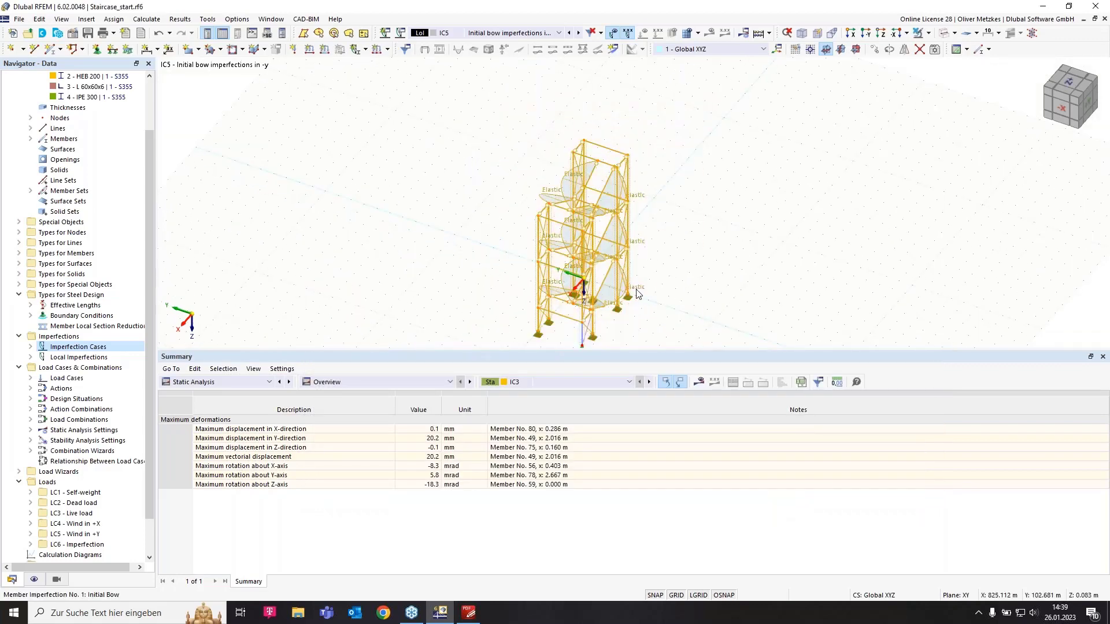
pyautogui.rightClick(638, 294)
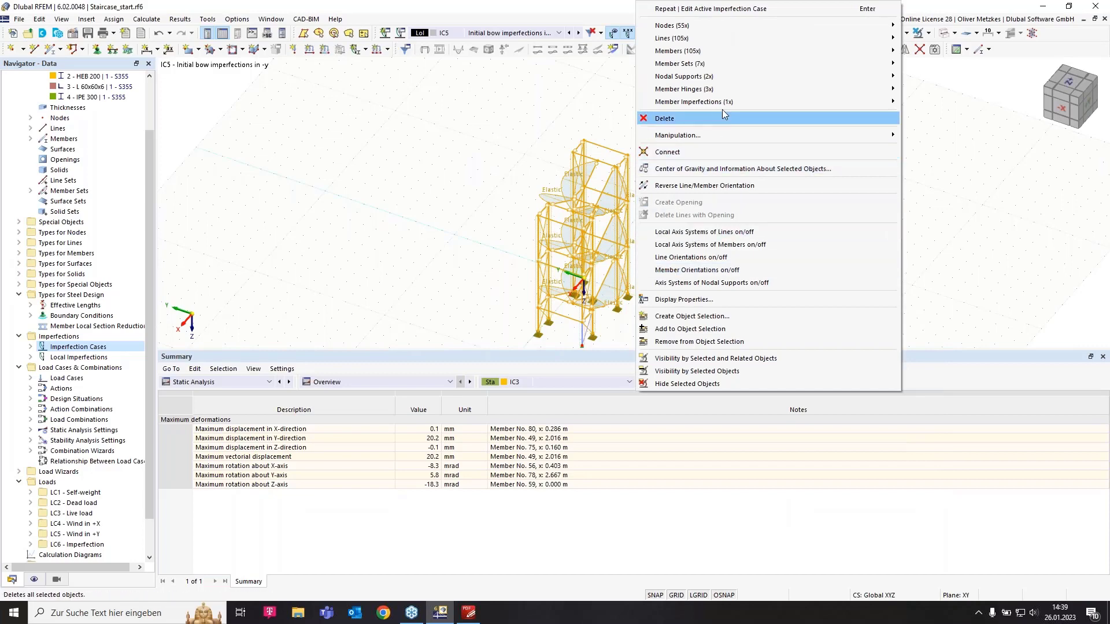
pyautogui.moveTo(722, 102)
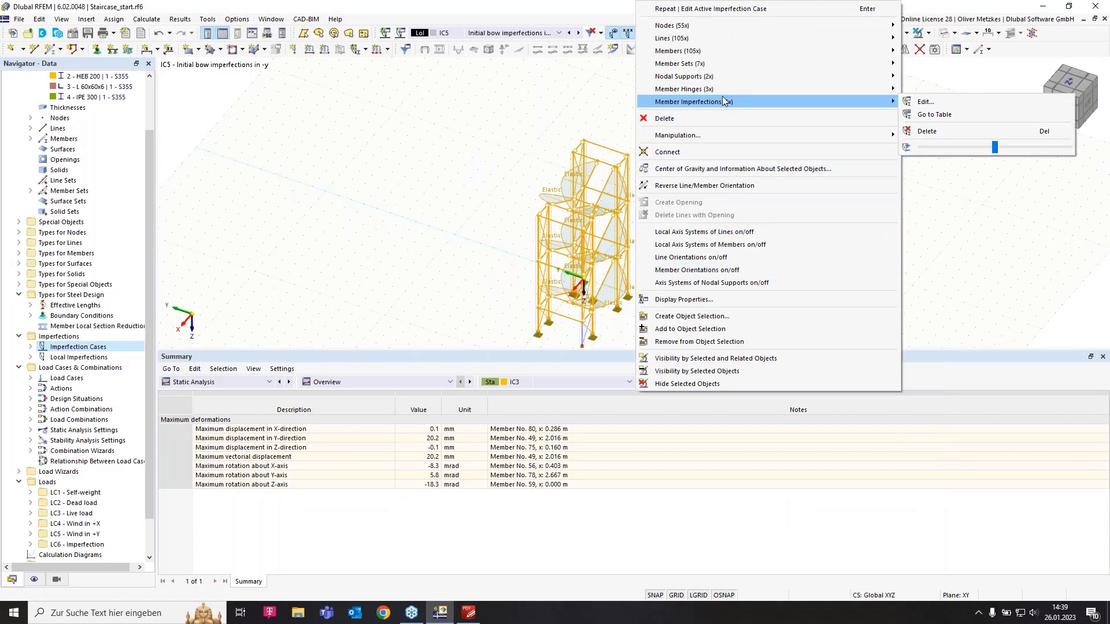
pyautogui.click(931, 102)
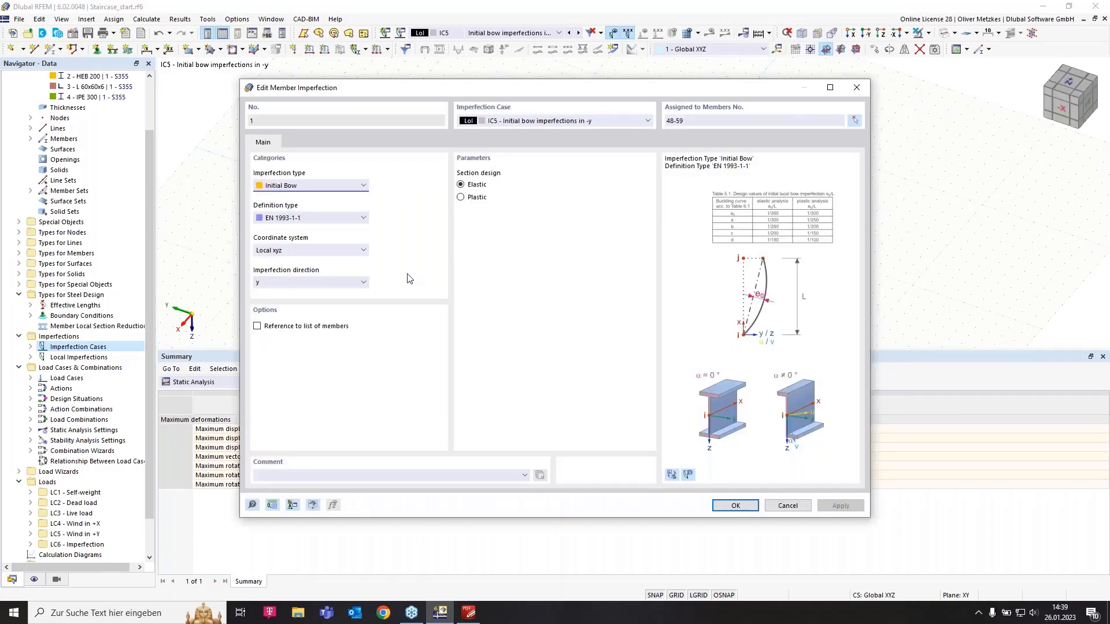
pyautogui.click(324, 281)
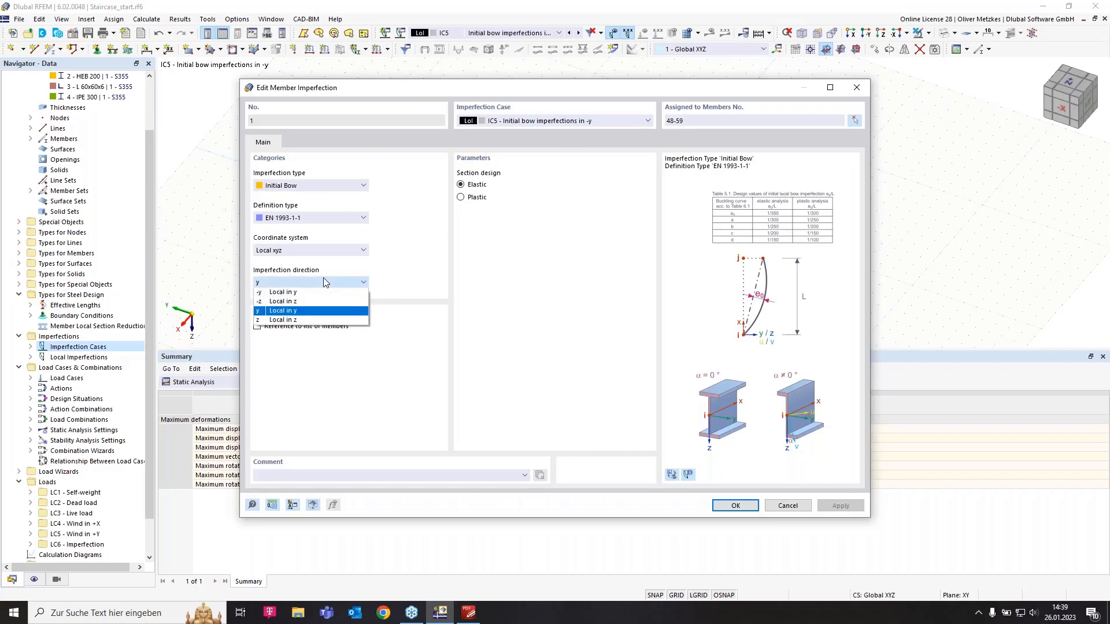
pyautogui.click(273, 293)
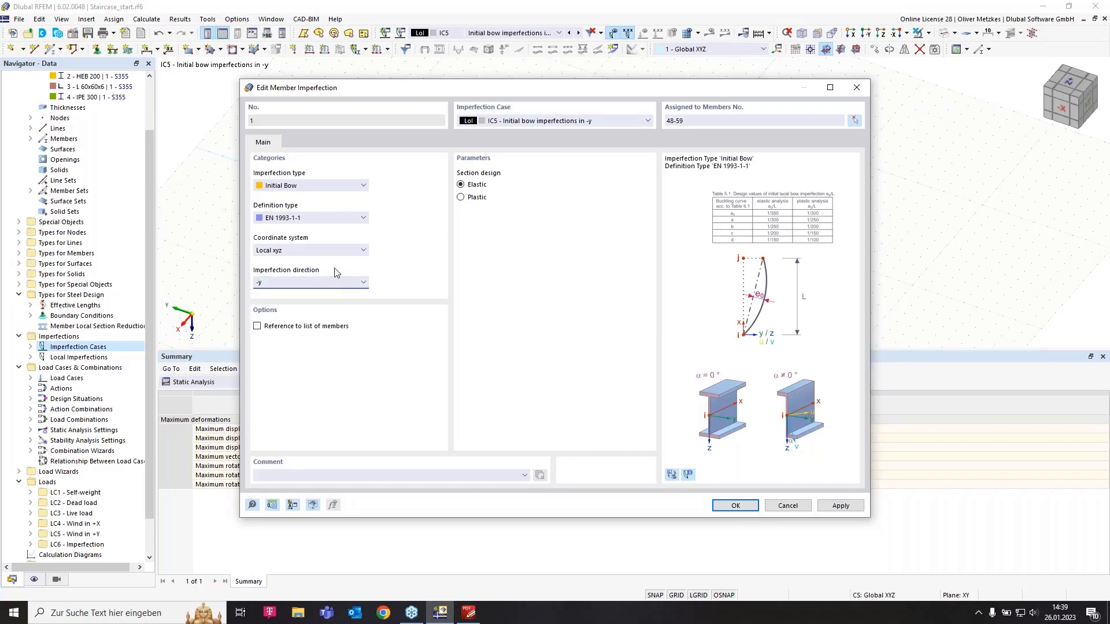
pyautogui.click(734, 504)
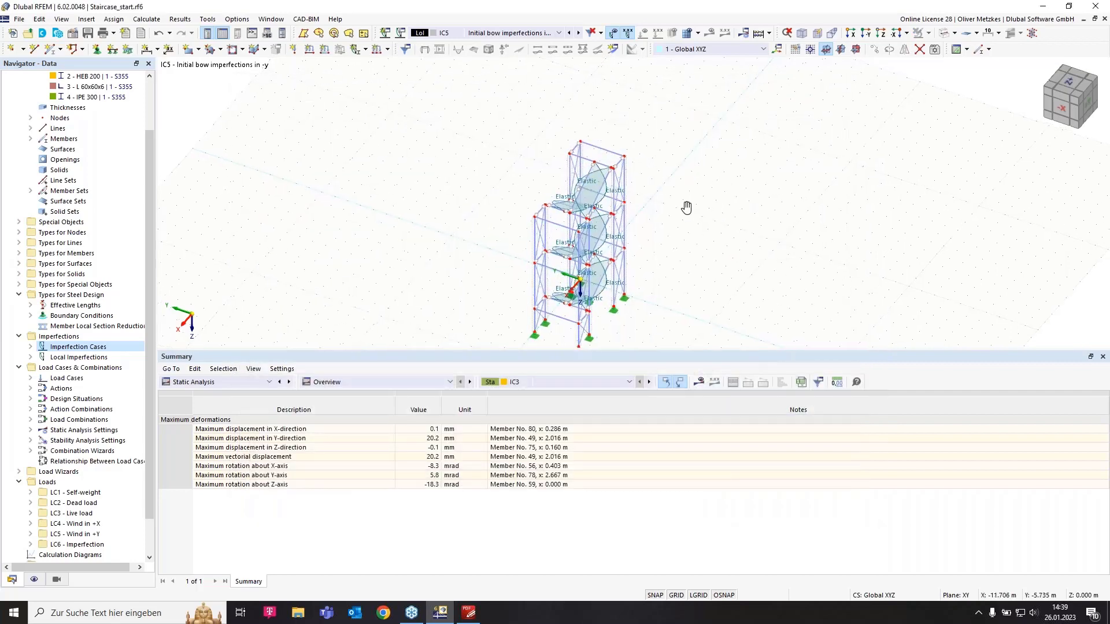
pyautogui.moveTo(686, 207); pyautogui.dragTo(566, 203, button='middle')
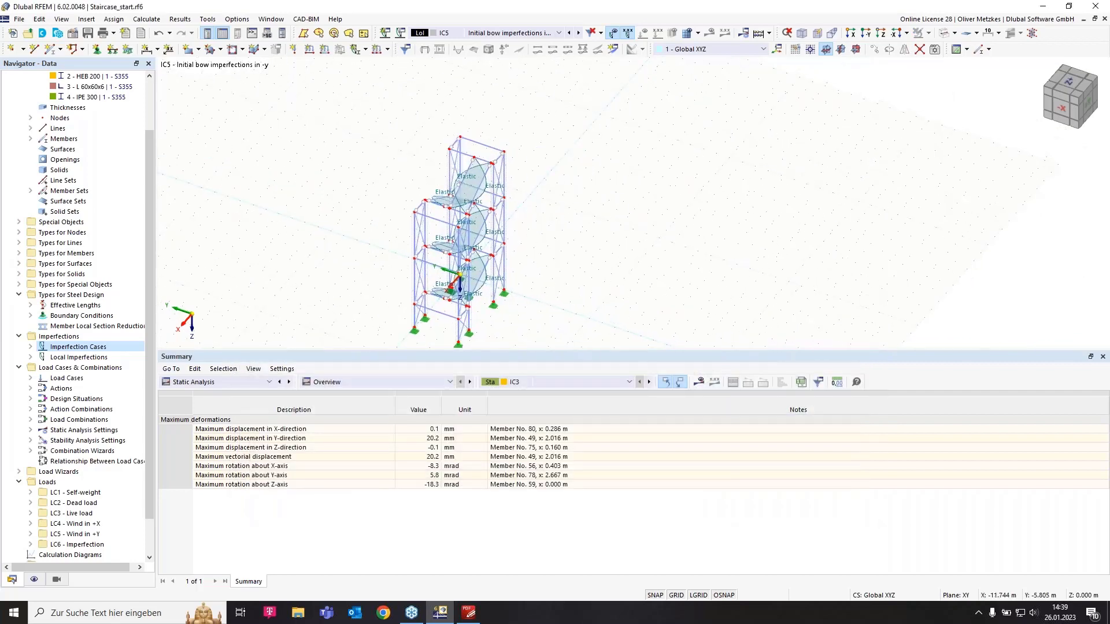
# Create imperfection case IC6 with the type Group of Imperfection Cases
pyautogui.click(400, 33)
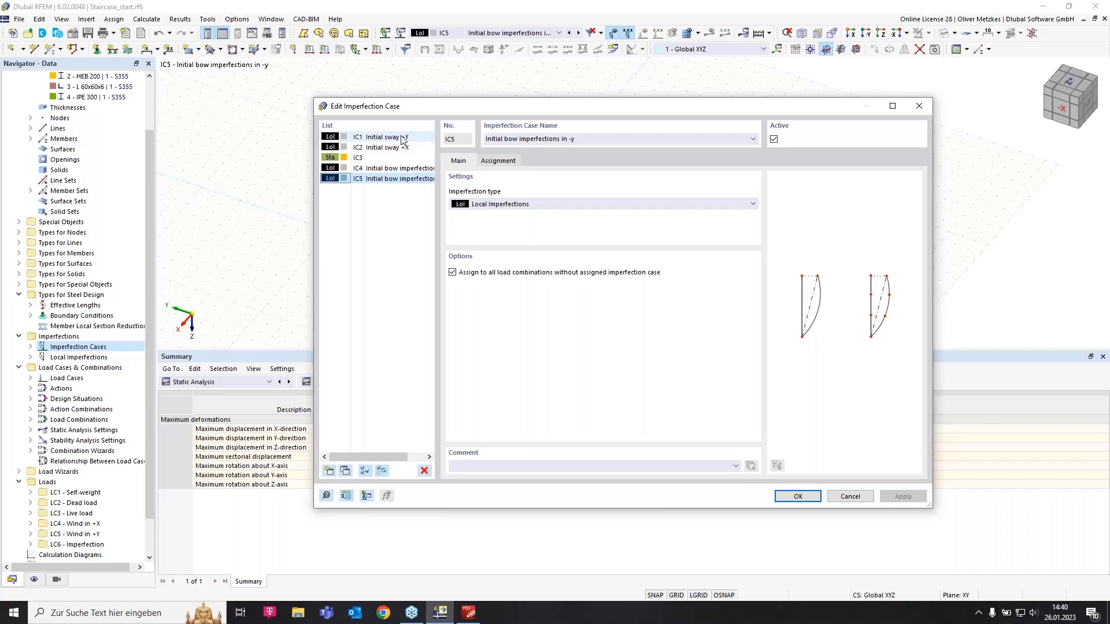
pyautogui.click(328, 471)
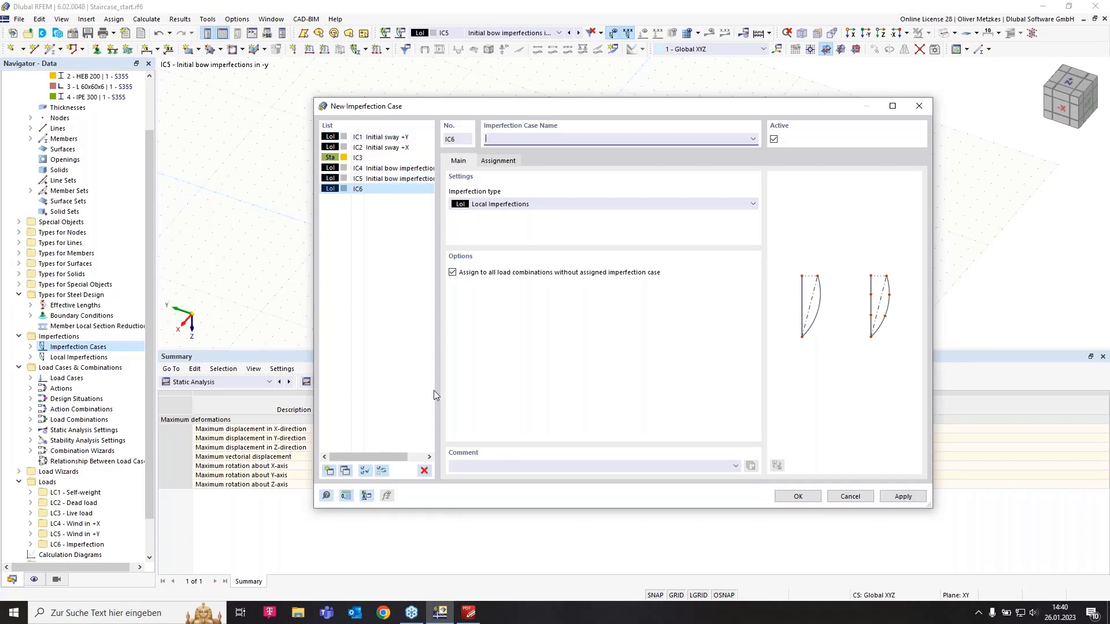
pyautogui.click(501, 203)
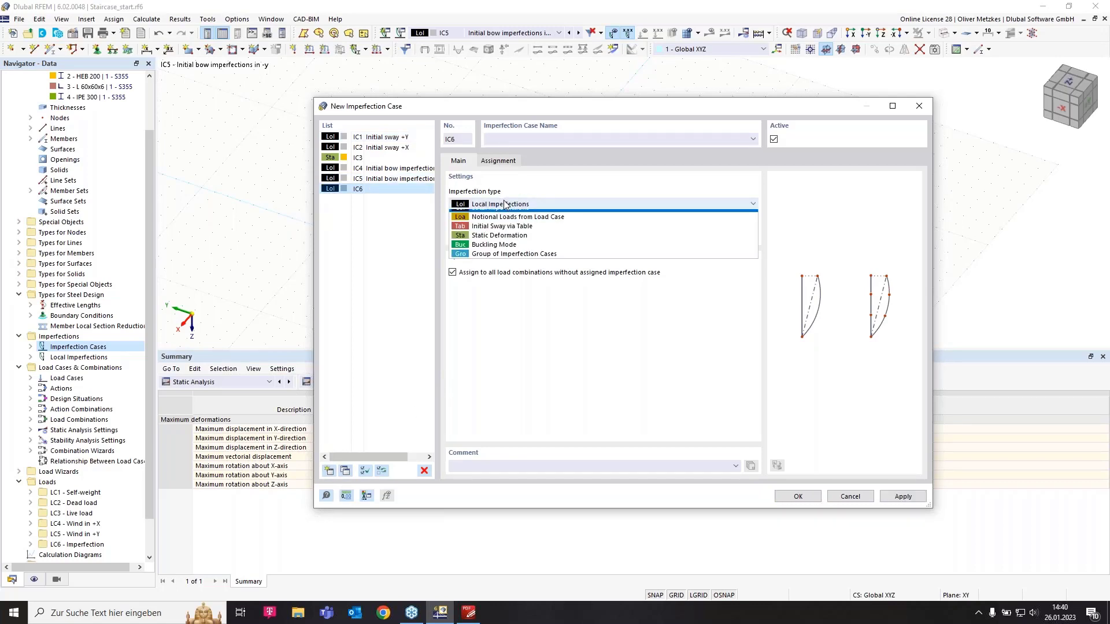
pyautogui.click(512, 260)
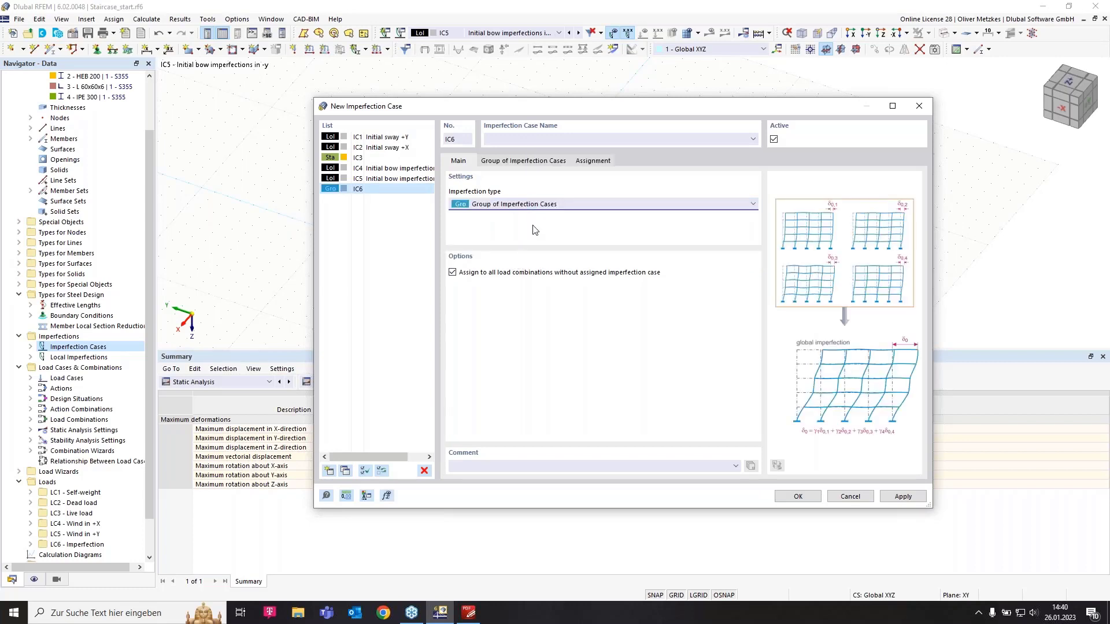
# Add IC1 - Initial sway +Y as the first imperfection case in the IC6 group
pyautogui.click(545, 165)
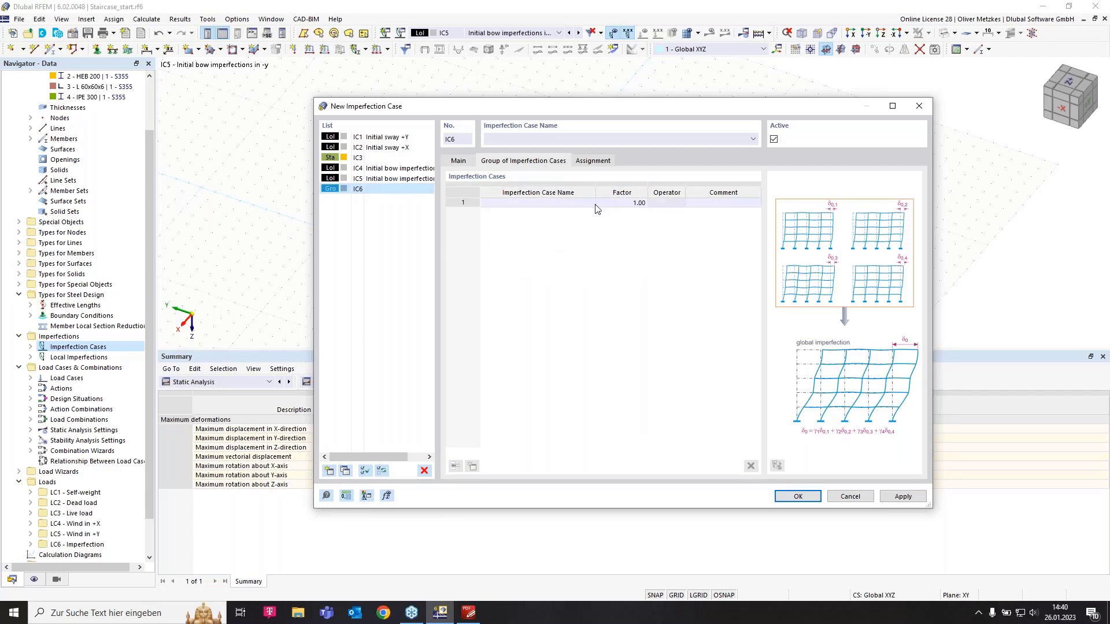
pyautogui.click(568, 204)
pyautogui.click(568, 203)
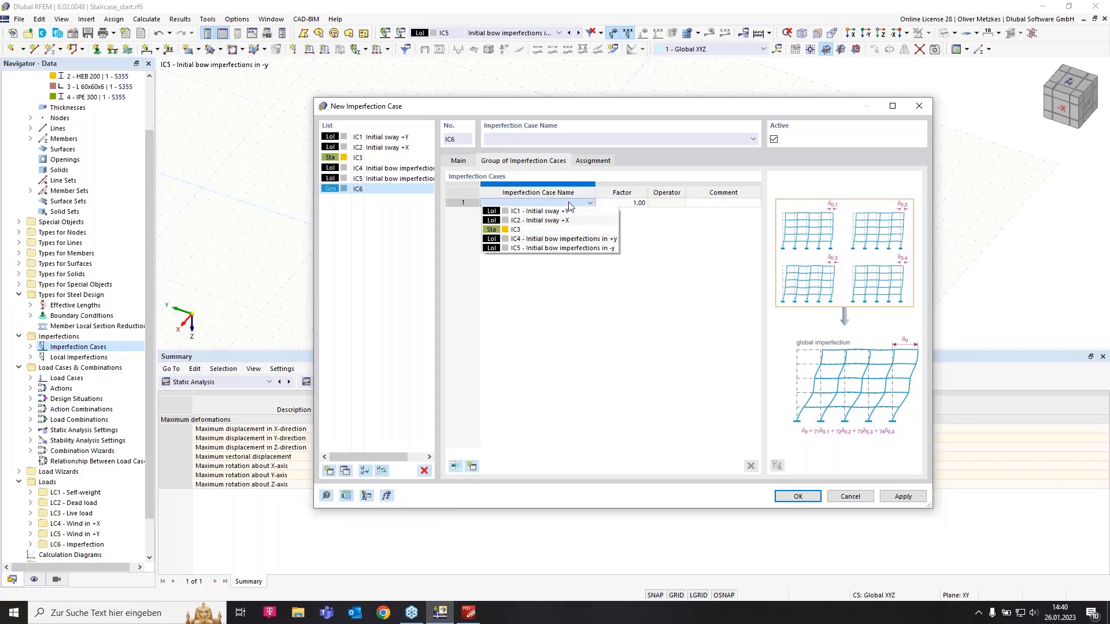
pyautogui.click(576, 213)
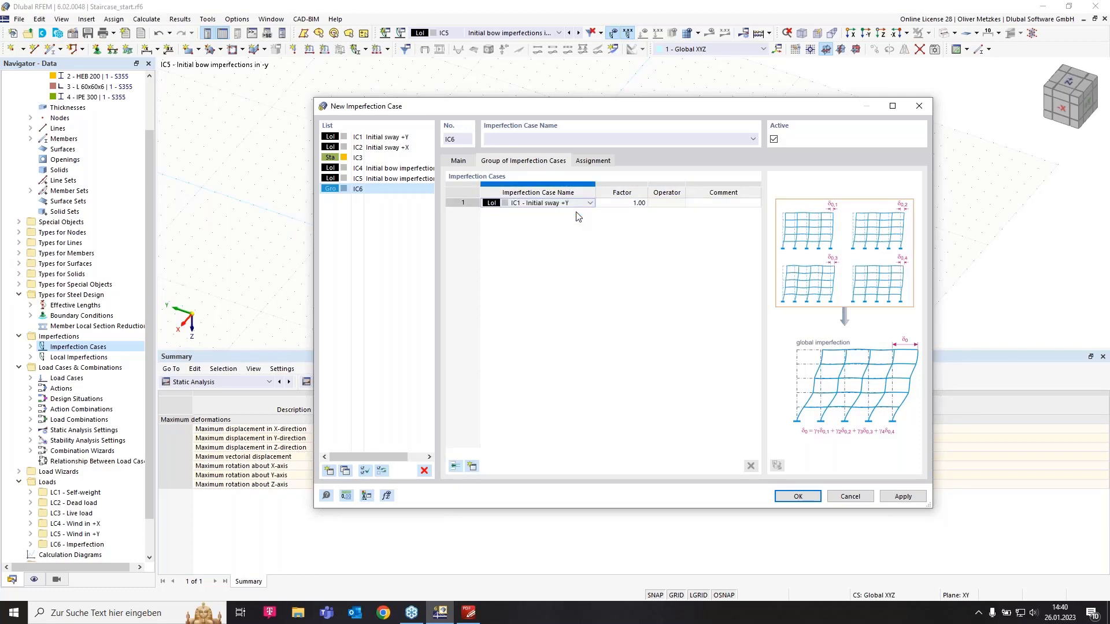
# Add IC4 - Initial bow imperfections in +y as the second case of group IC6, linked to IC1 with the operator "and"
pyautogui.click(473, 466)
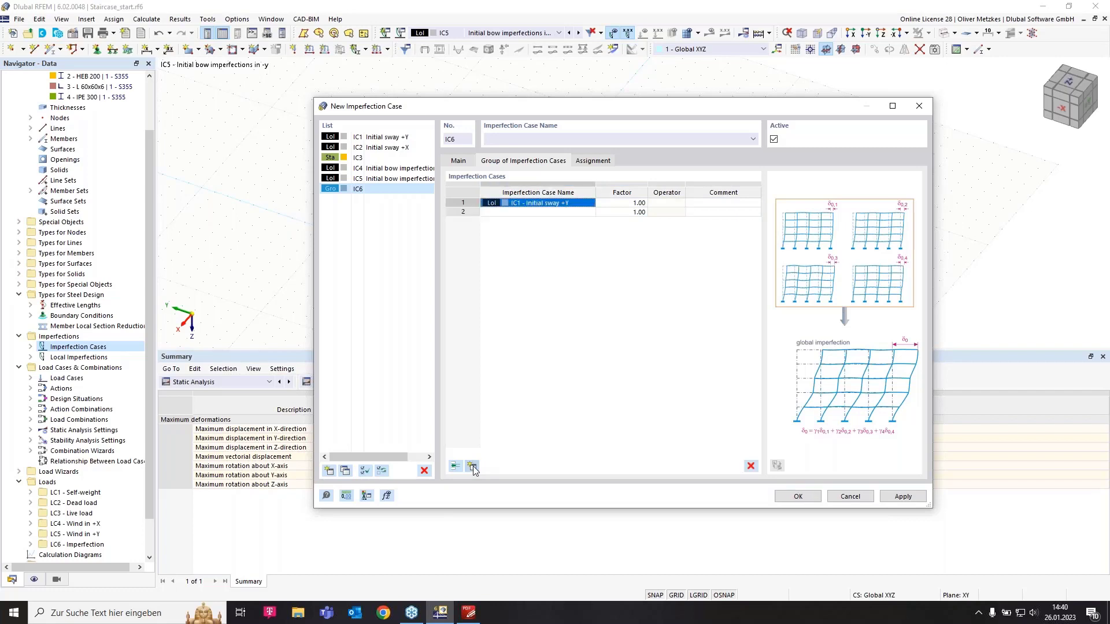
pyautogui.click(681, 203)
pyautogui.click(680, 204)
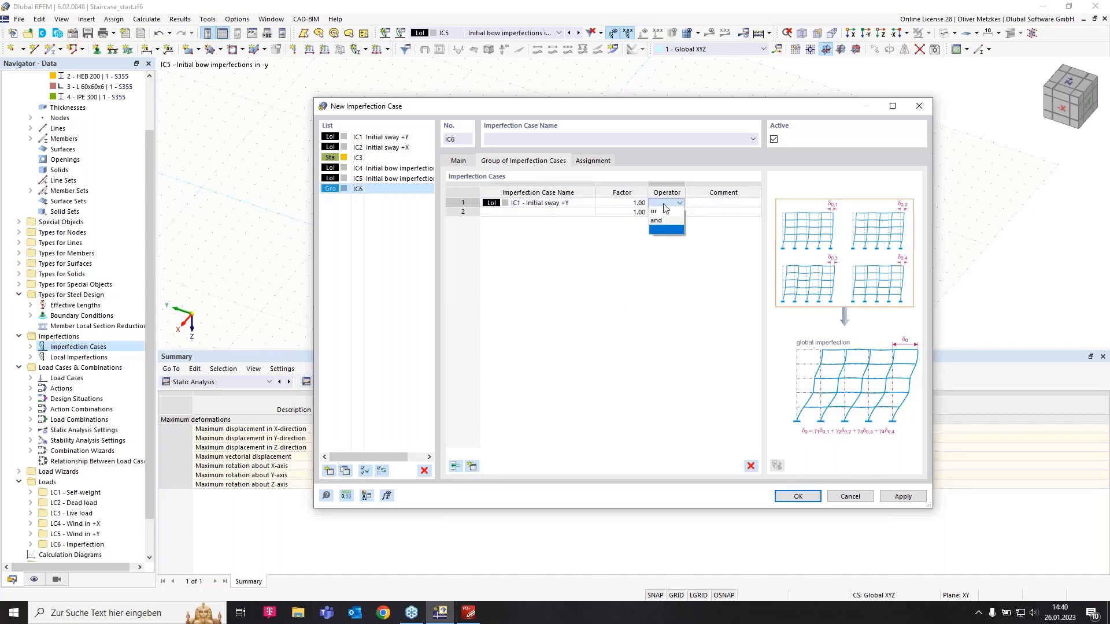
pyautogui.click(662, 218)
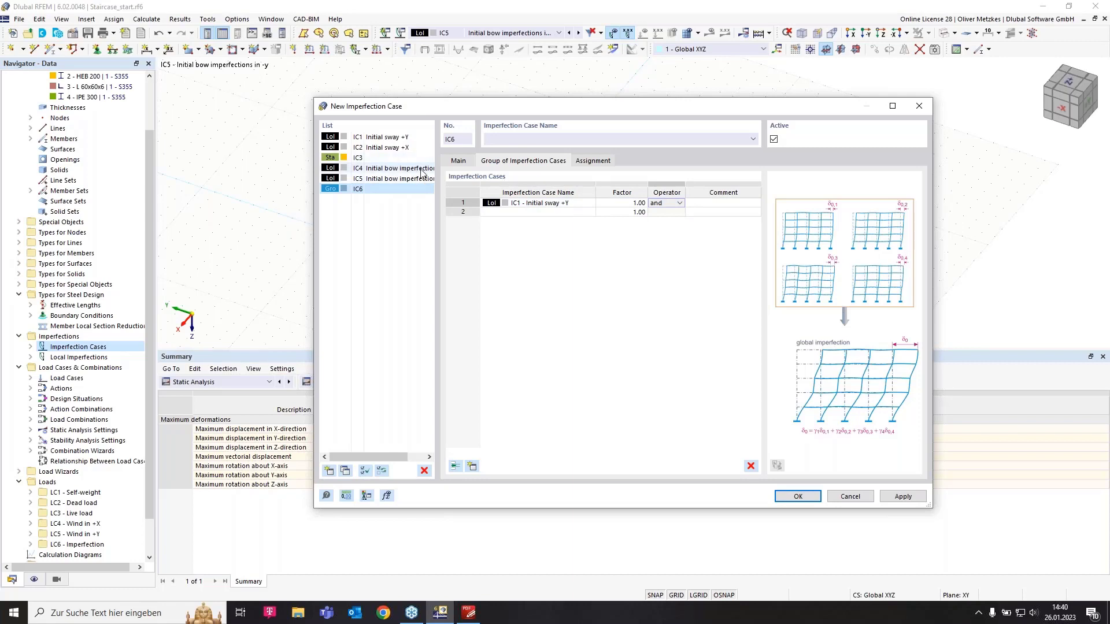
pyautogui.click(544, 212)
pyautogui.click(576, 213)
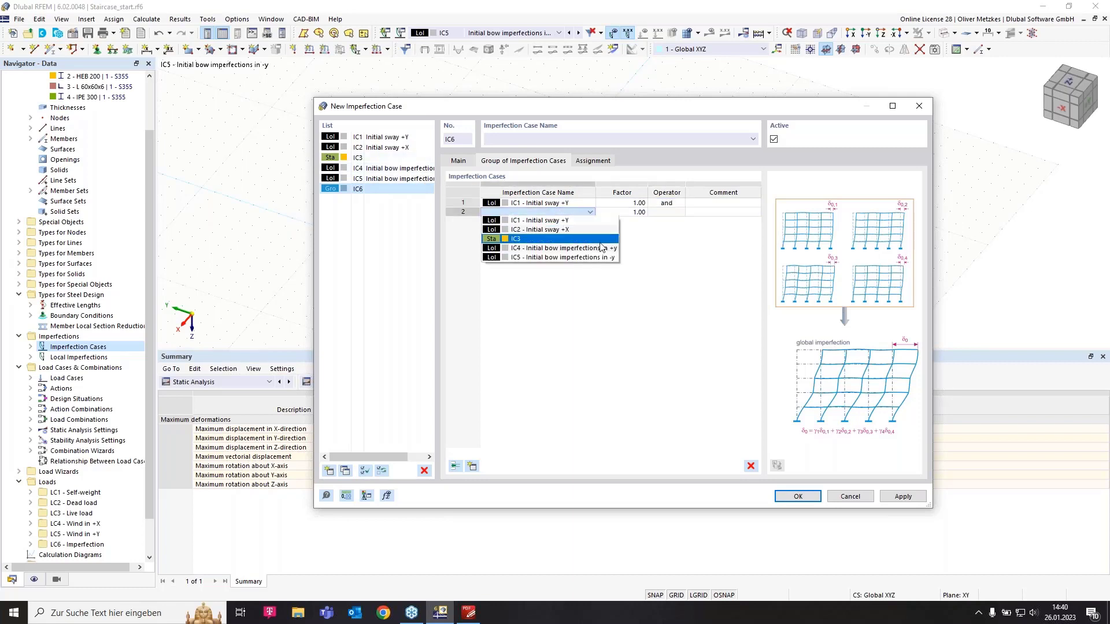
pyautogui.click(601, 248)
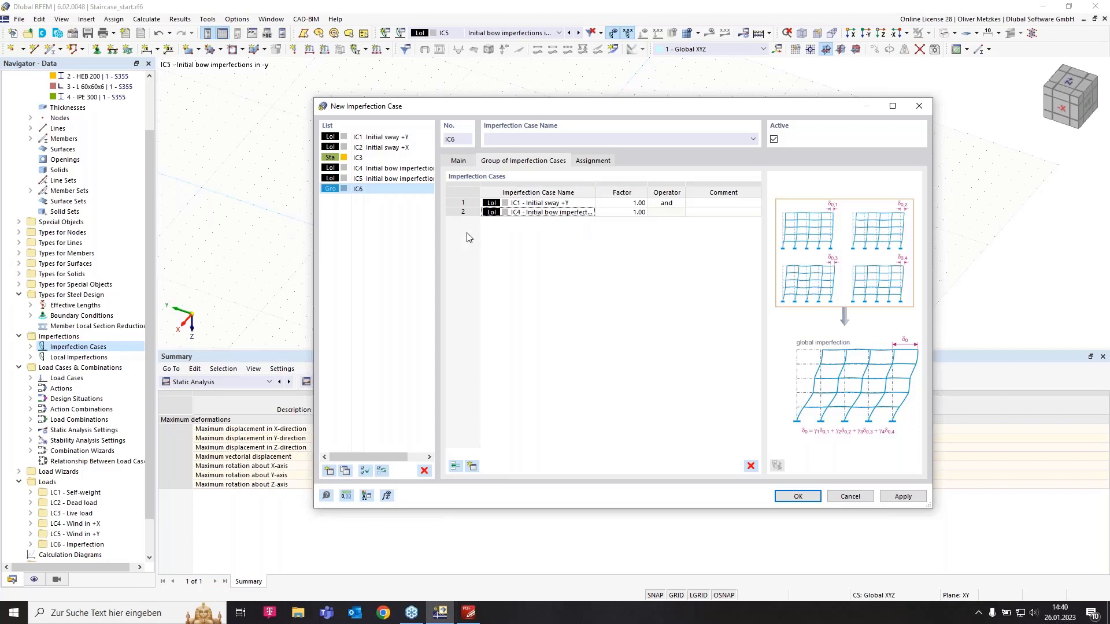
# Add IC5 - Initial bow imperfections in -y as the third case with the operator "or", and review subcases IC6.1 and IC6.2
pyautogui.click(473, 466)
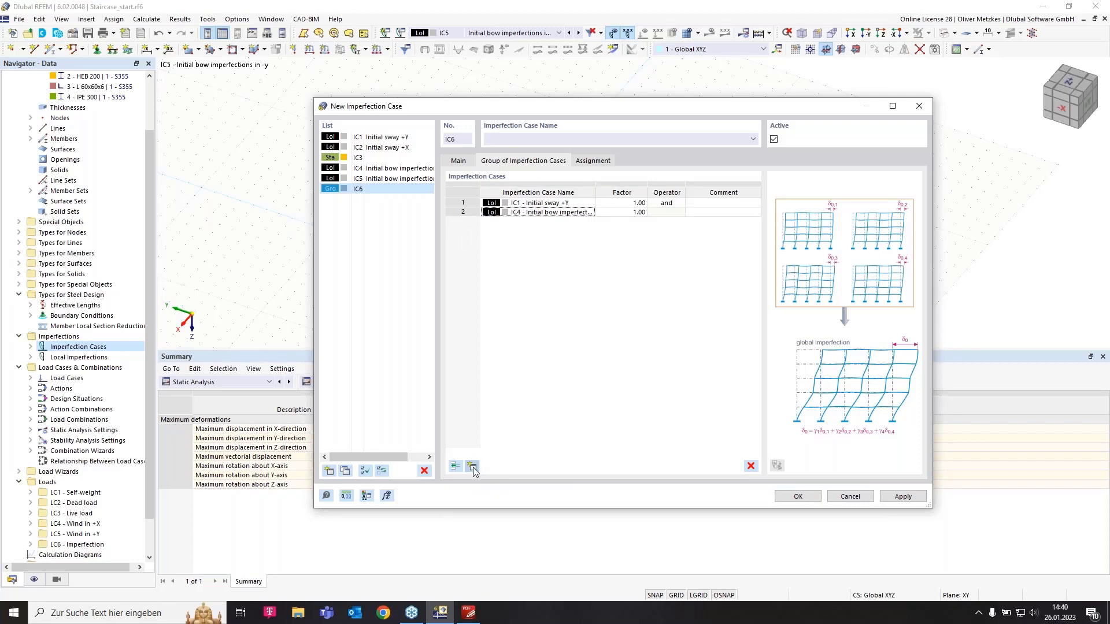
pyautogui.click(668, 212)
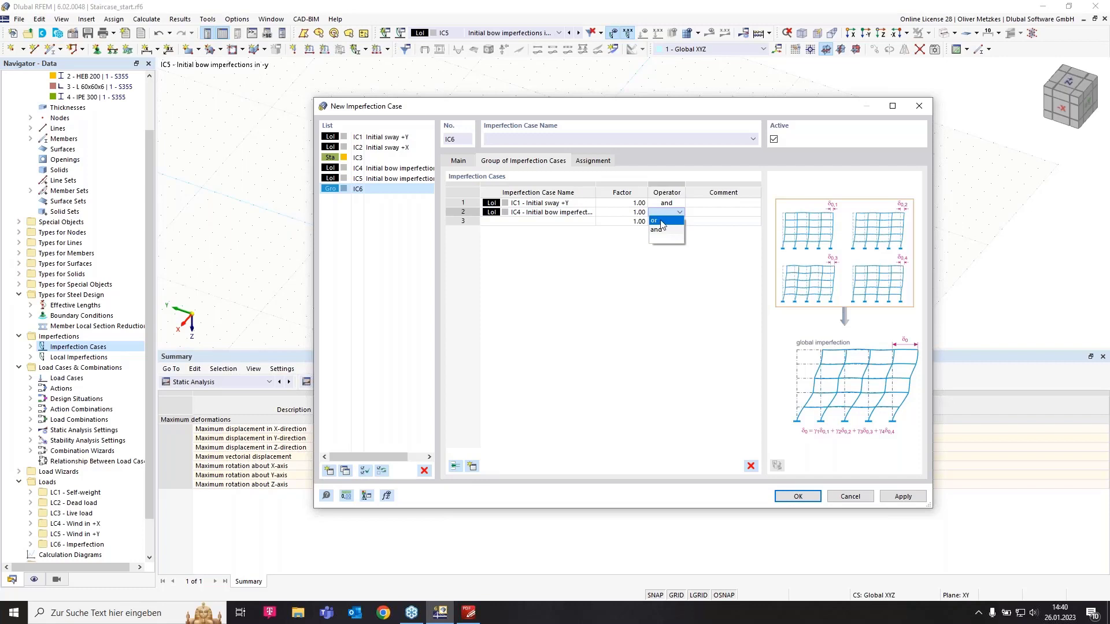
pyautogui.click(659, 221)
pyautogui.click(584, 222)
pyautogui.click(585, 222)
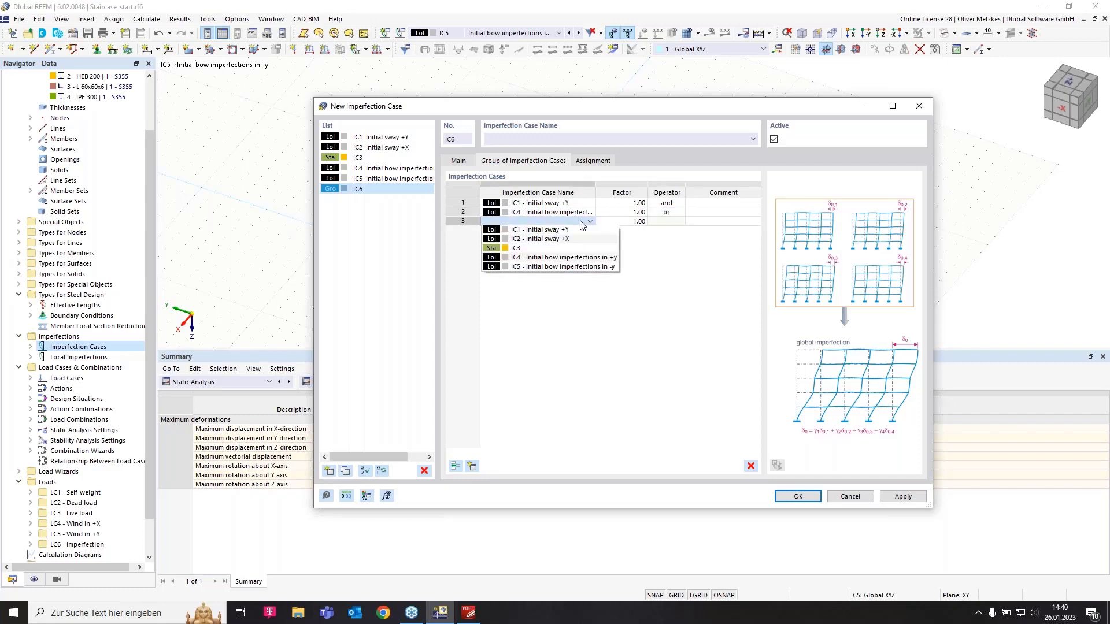
pyautogui.click(591, 267)
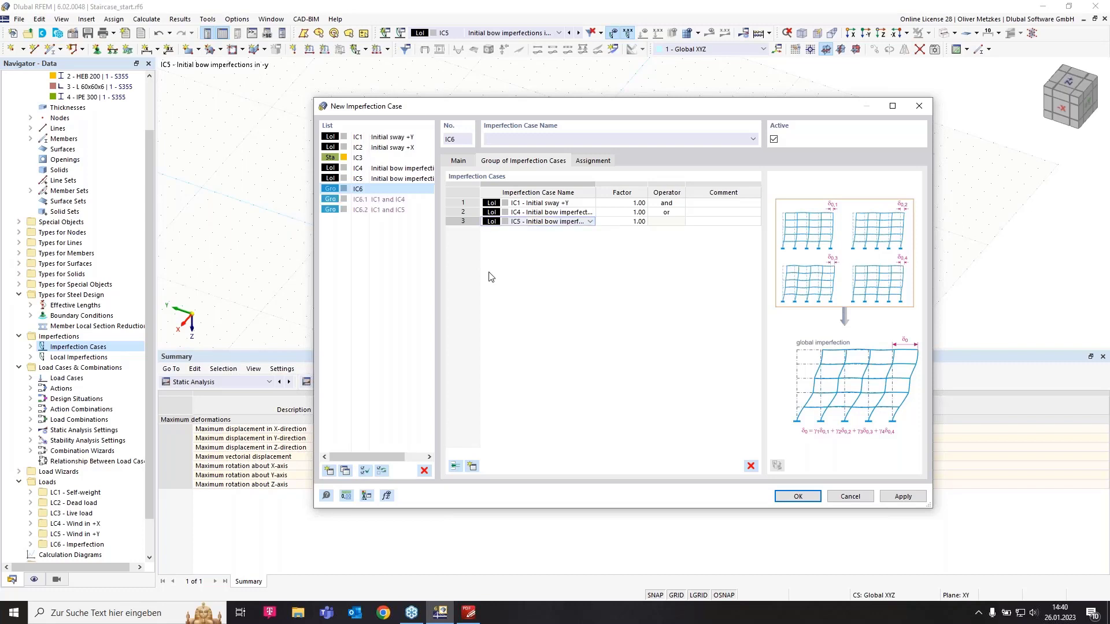
pyautogui.click(382, 200)
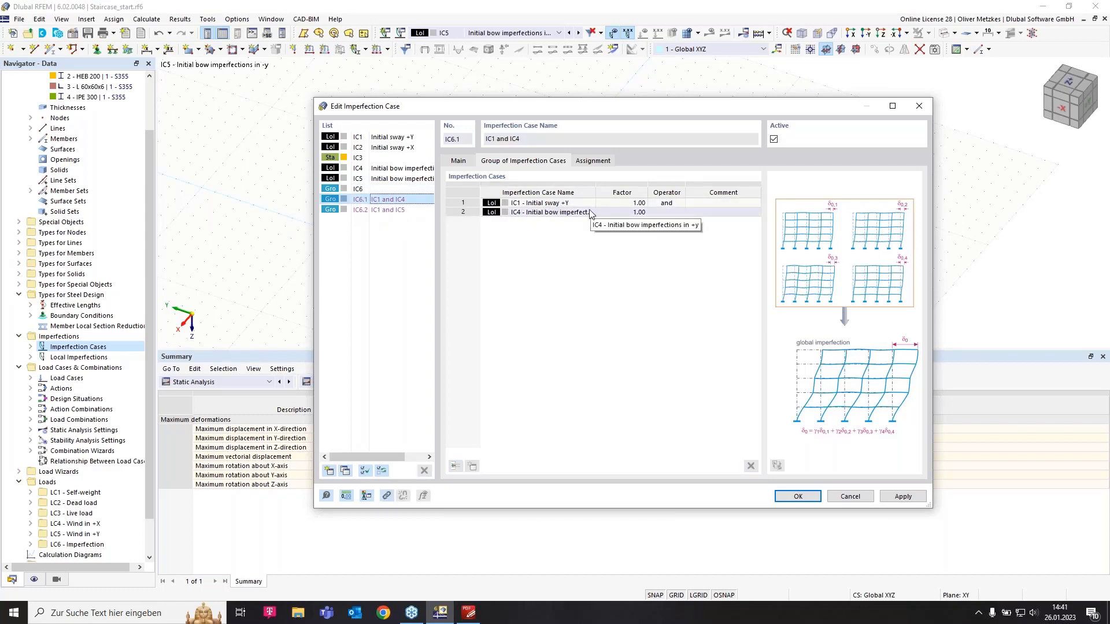
pyautogui.click(388, 210)
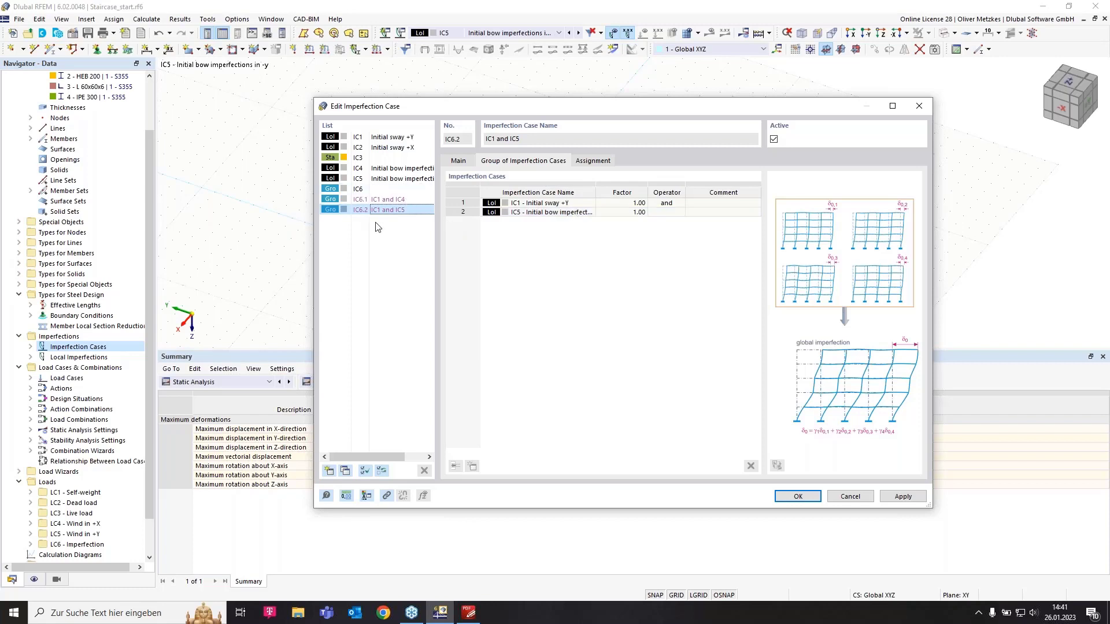
# Copy group IC6 as IC7 and replace its first imperfection case with IC2 - Initial sway +X, checking subcase IC7.2
pyautogui.click(358, 188)
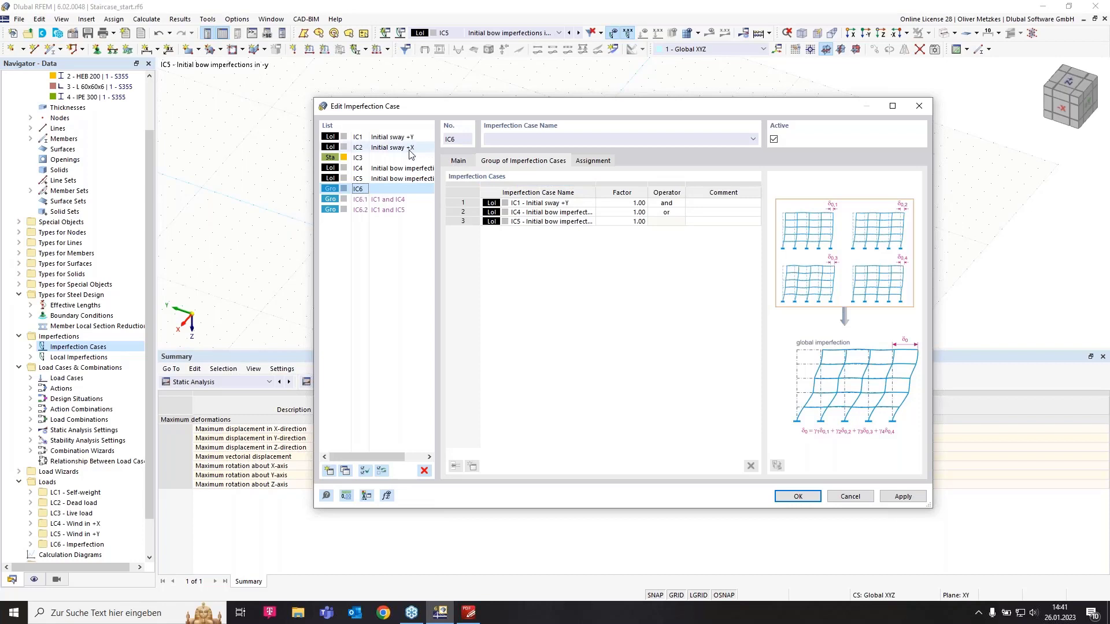
pyautogui.click(345, 470)
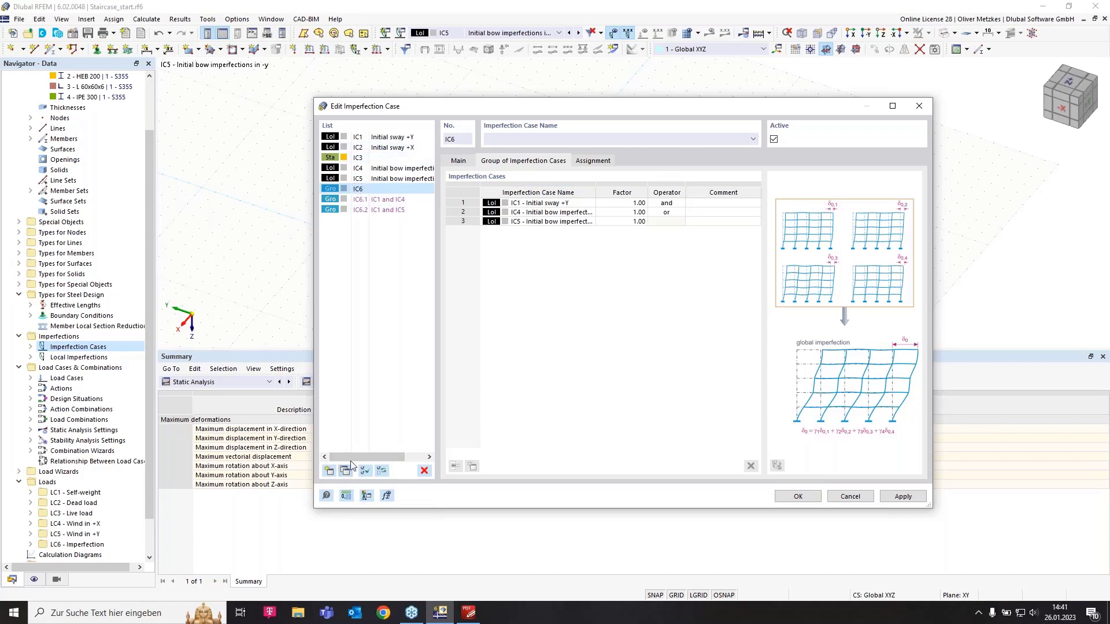
pyautogui.click(542, 203)
pyautogui.click(589, 203)
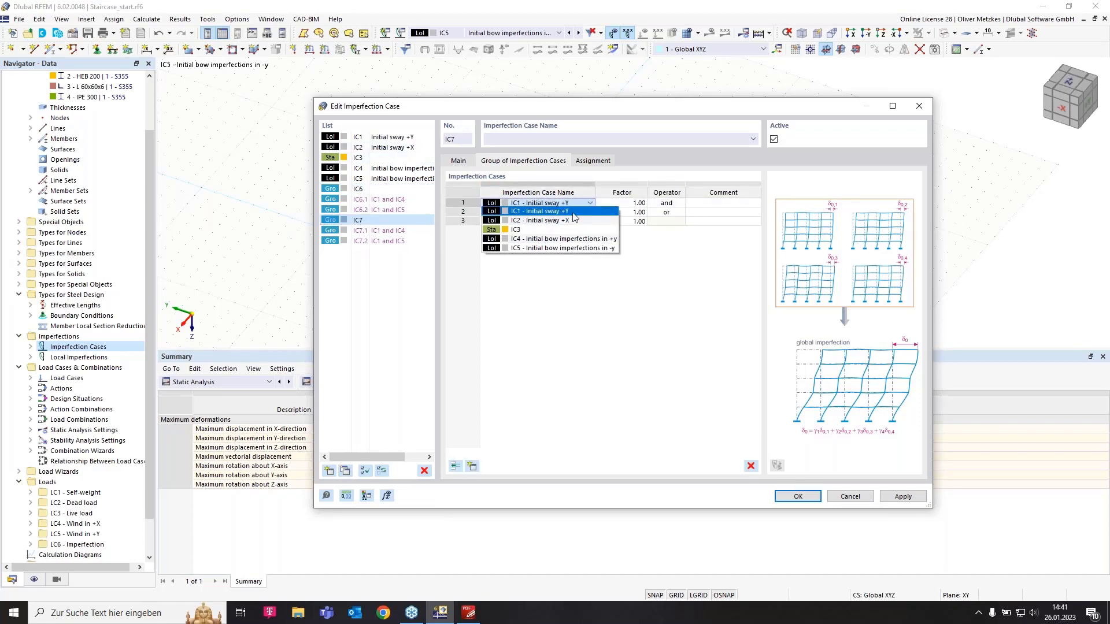
pyautogui.click(541, 221)
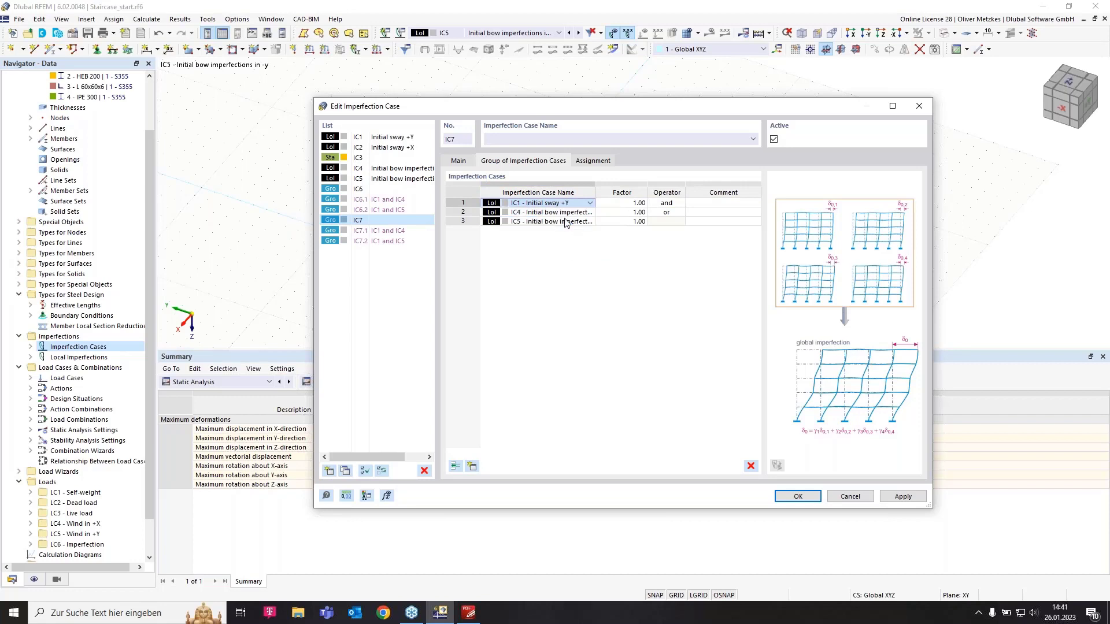
pyautogui.click(399, 242)
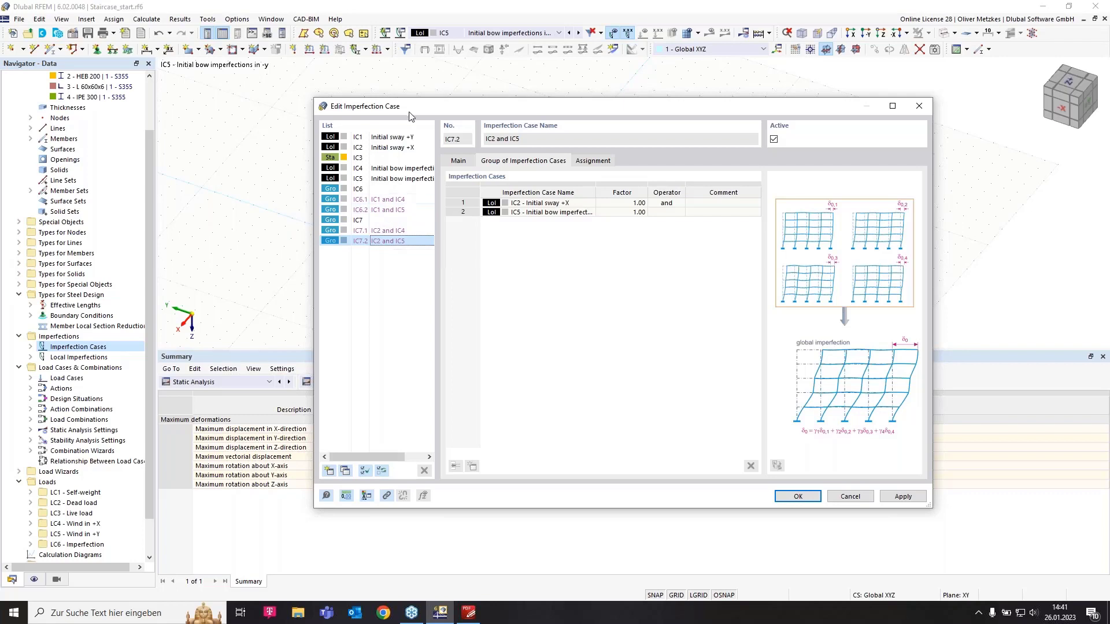
# Deactivate the individual imperfection cases IC1 to IC5 and accept the deletion of the affected results
pyautogui.click(377, 178)
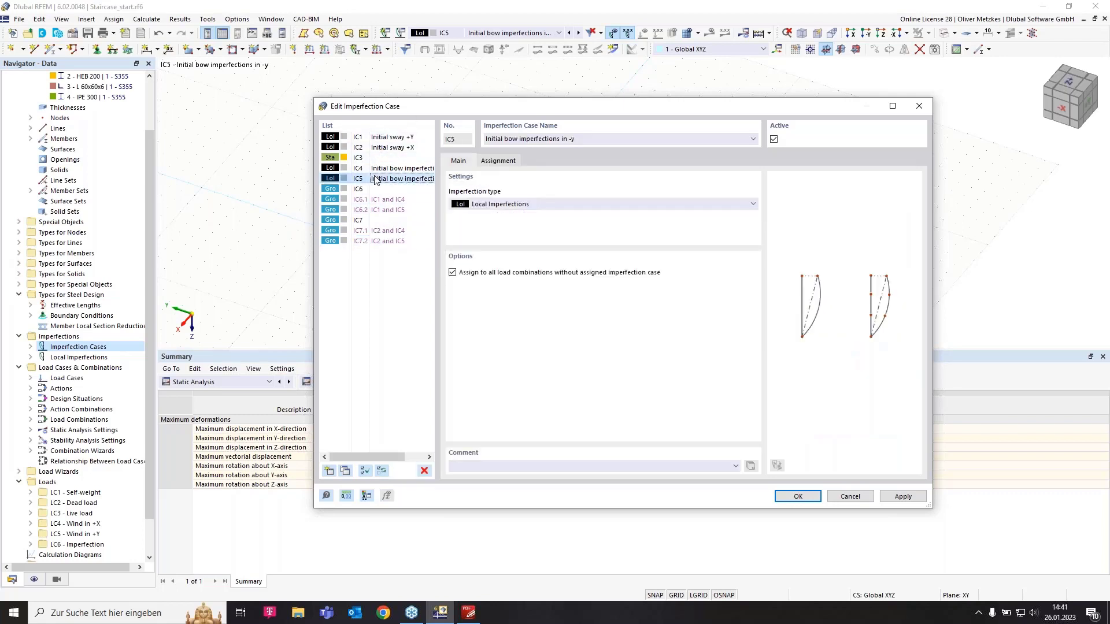
pyautogui.keyDown('shift'); pyautogui.click(379, 139); pyautogui.keyUp('shift')
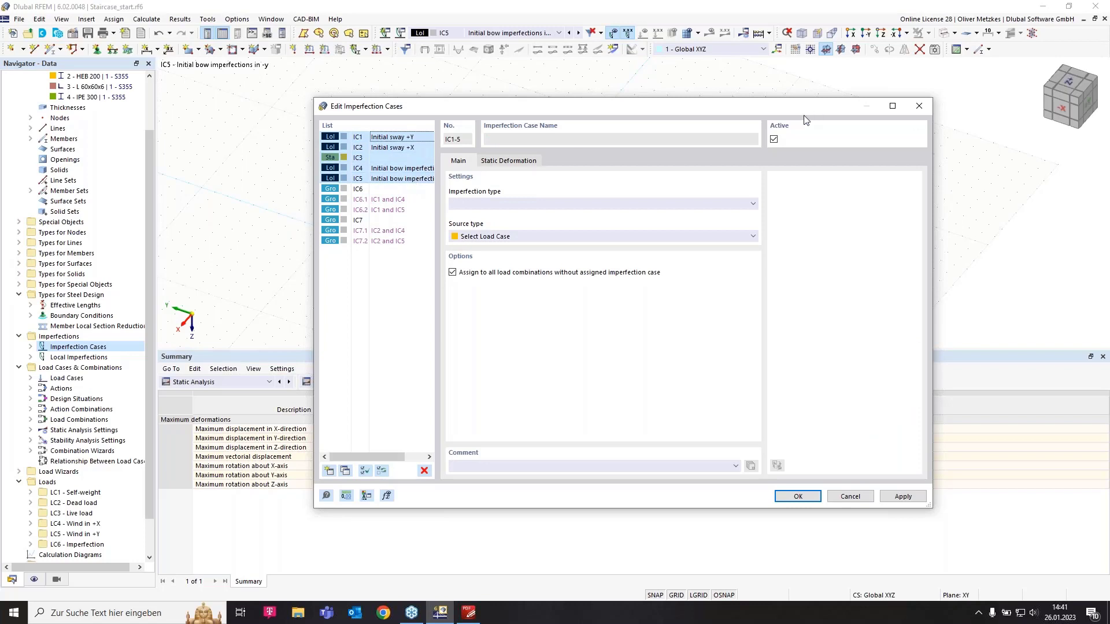
pyautogui.click(774, 140)
pyautogui.click(815, 498)
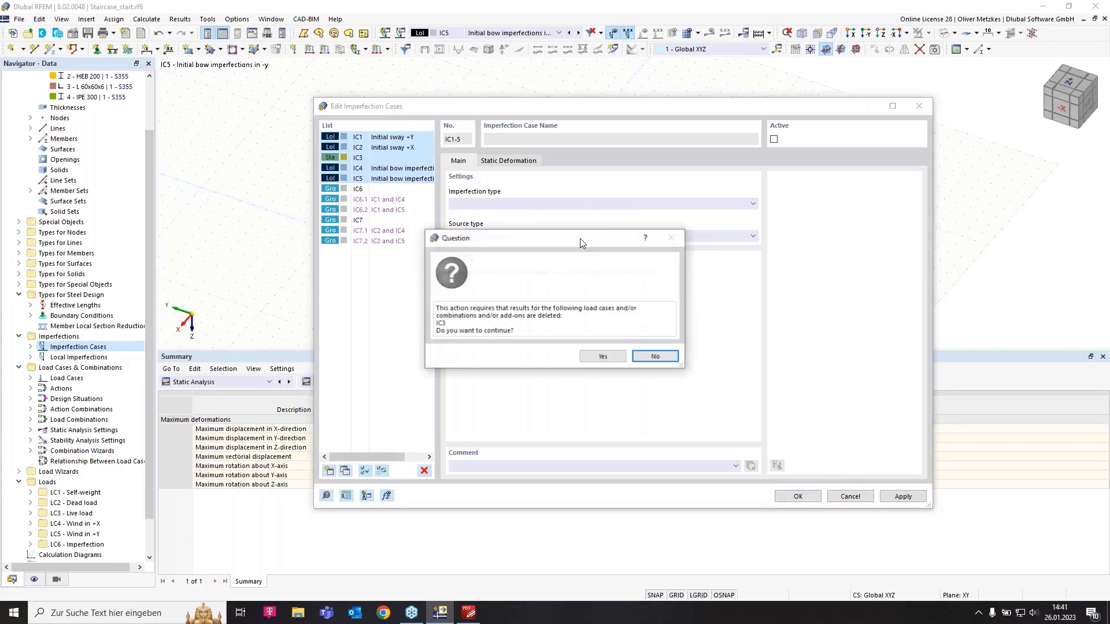
pyautogui.click(602, 357)
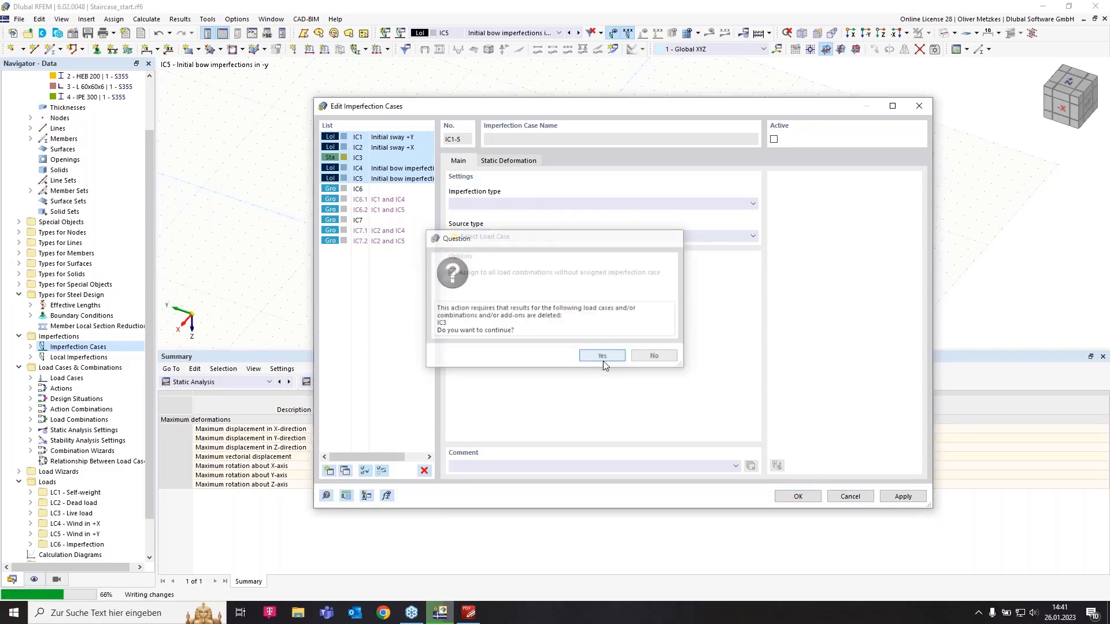
# Assign combination wizard 2 with SA2 - Second-order (P-Δ) analysis to design situation DS1 and review the wizard's imperfection options
pyautogui.click(482, 33)
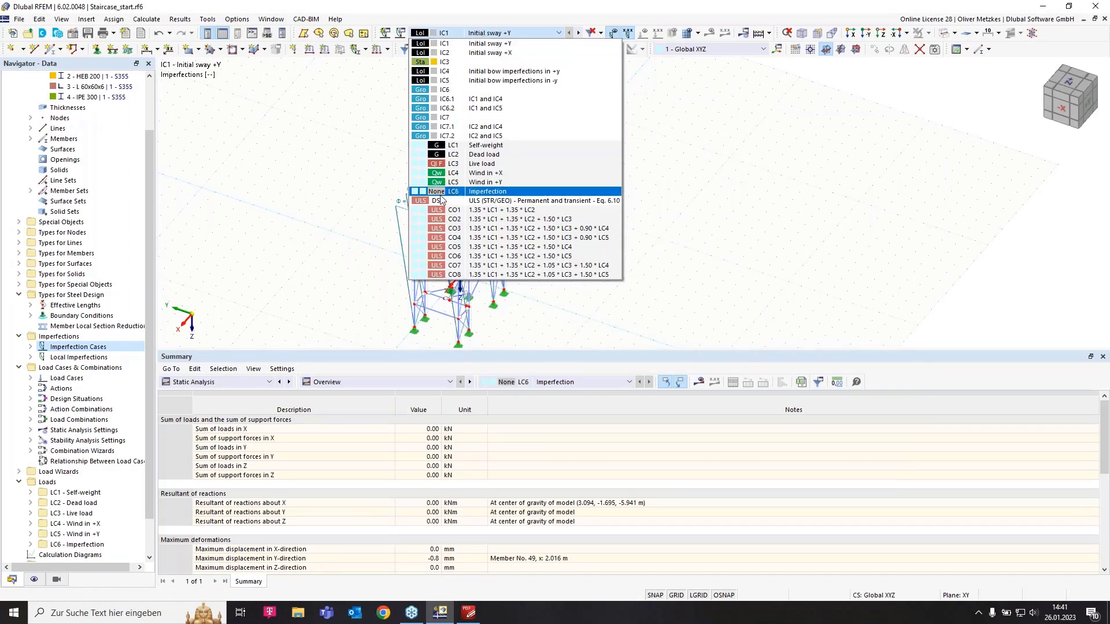
pyautogui.click(516, 201)
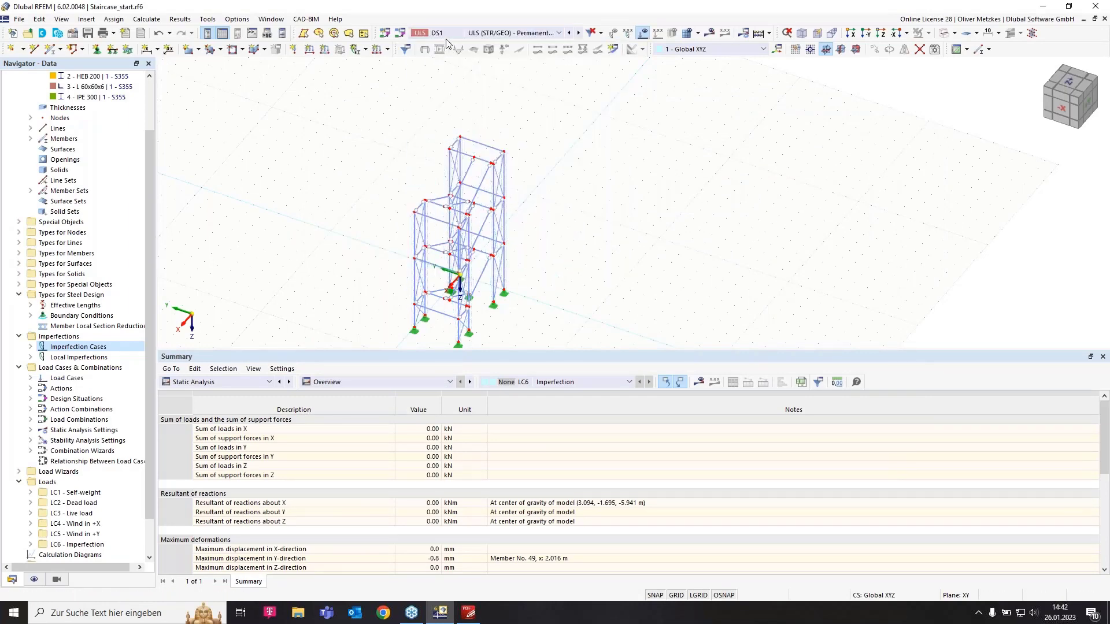
pyautogui.click(402, 31)
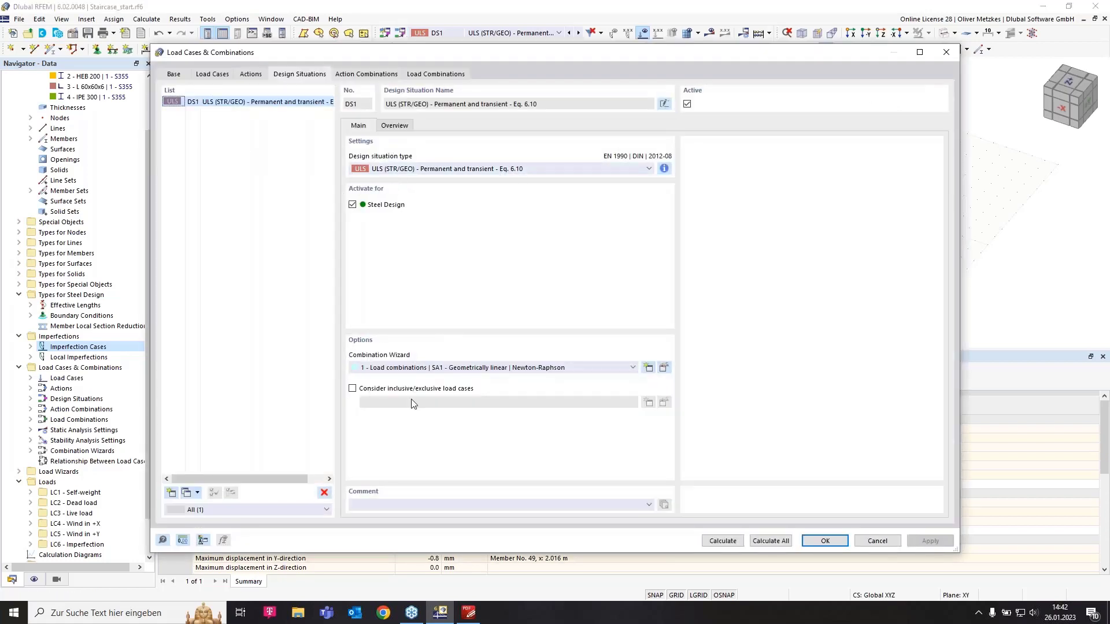
pyautogui.click(411, 368)
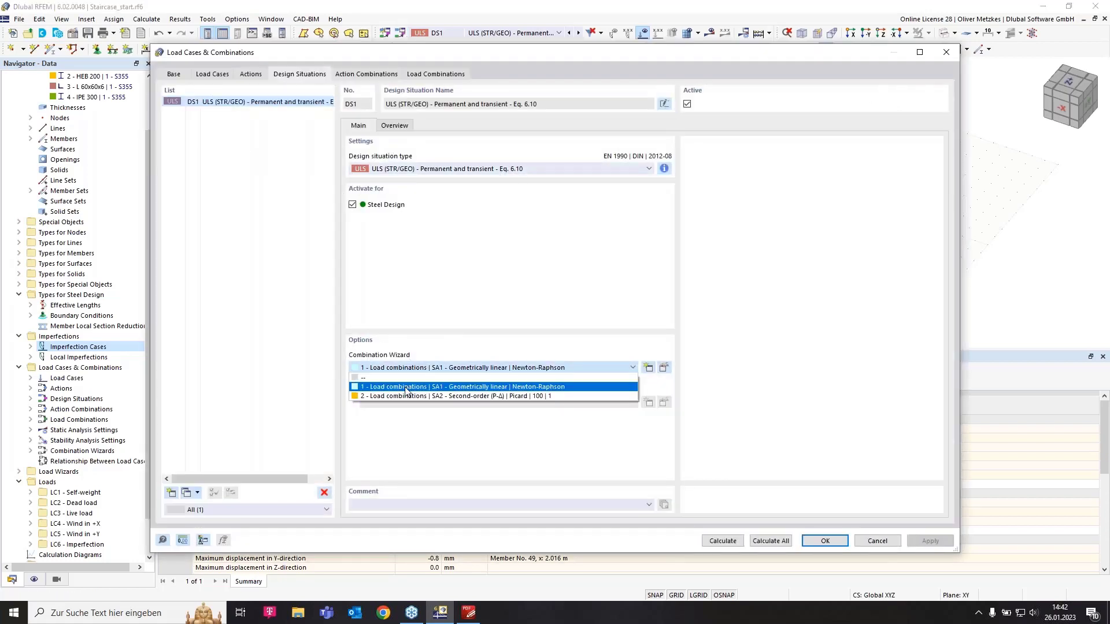
pyautogui.click(463, 396)
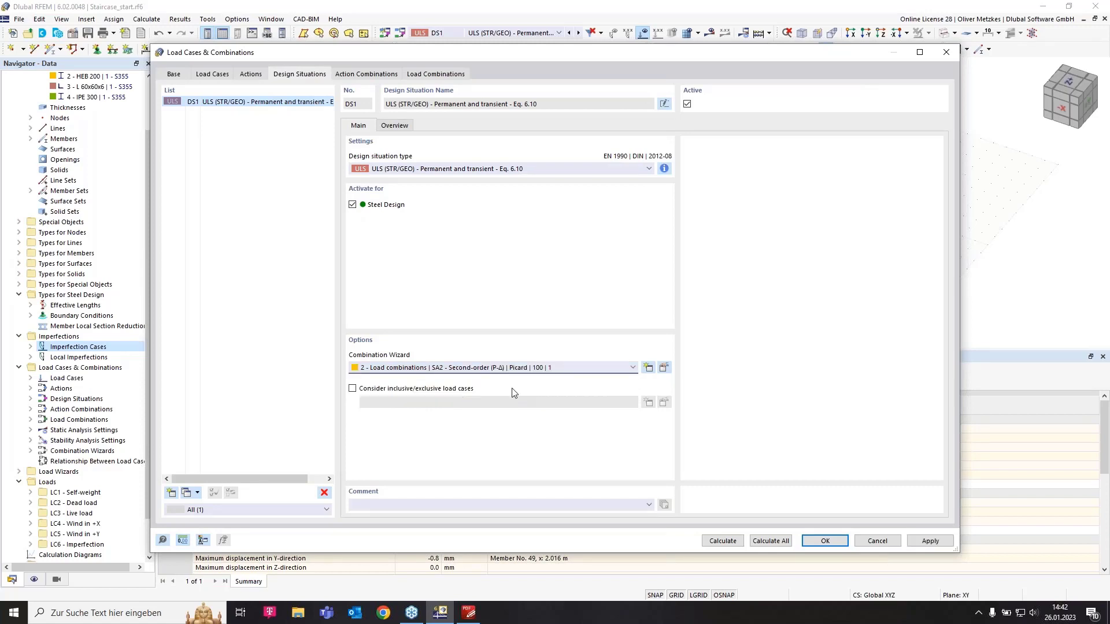
pyautogui.click(663, 368)
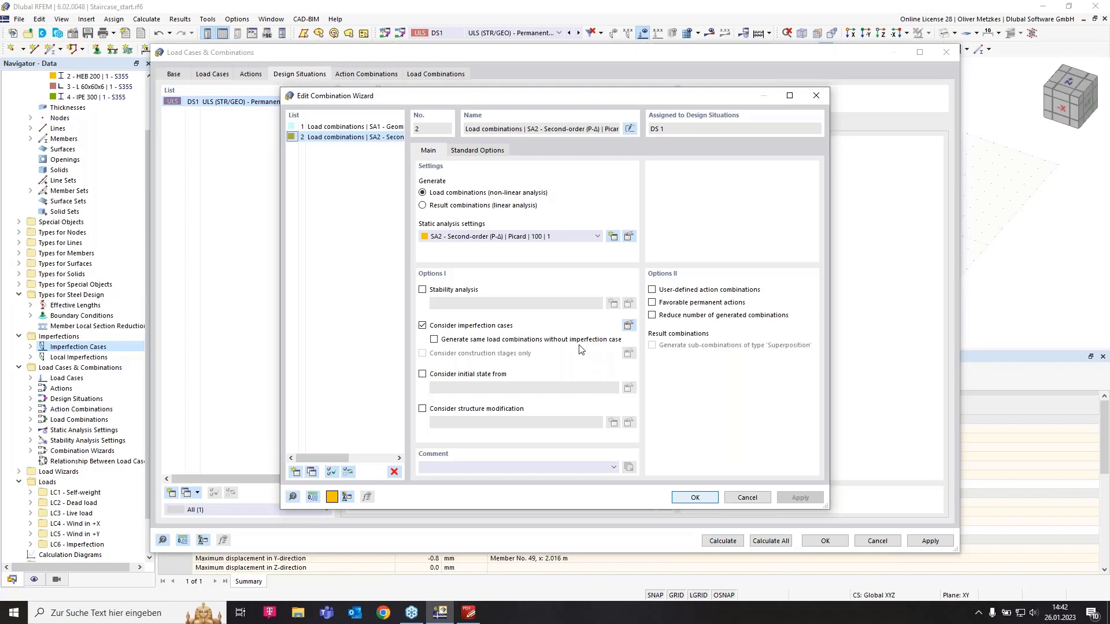
pyautogui.click(695, 497)
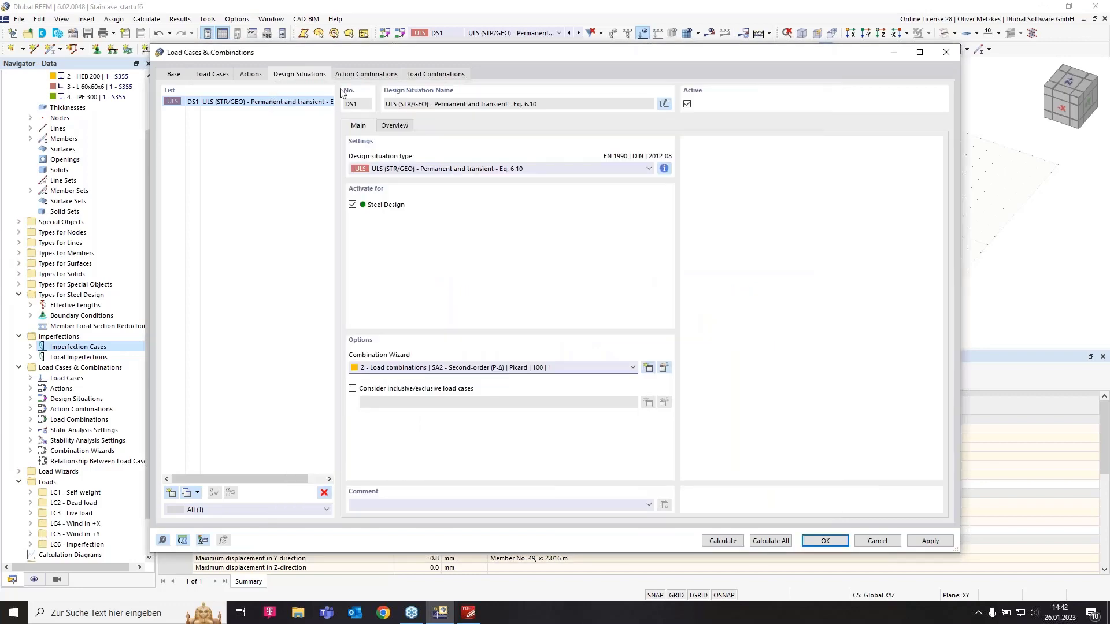
# Examine which imperfection case is assigned to each of the generated load combinations CO1 to CO4
pyautogui.click(366, 74)
pyautogui.click(439, 74)
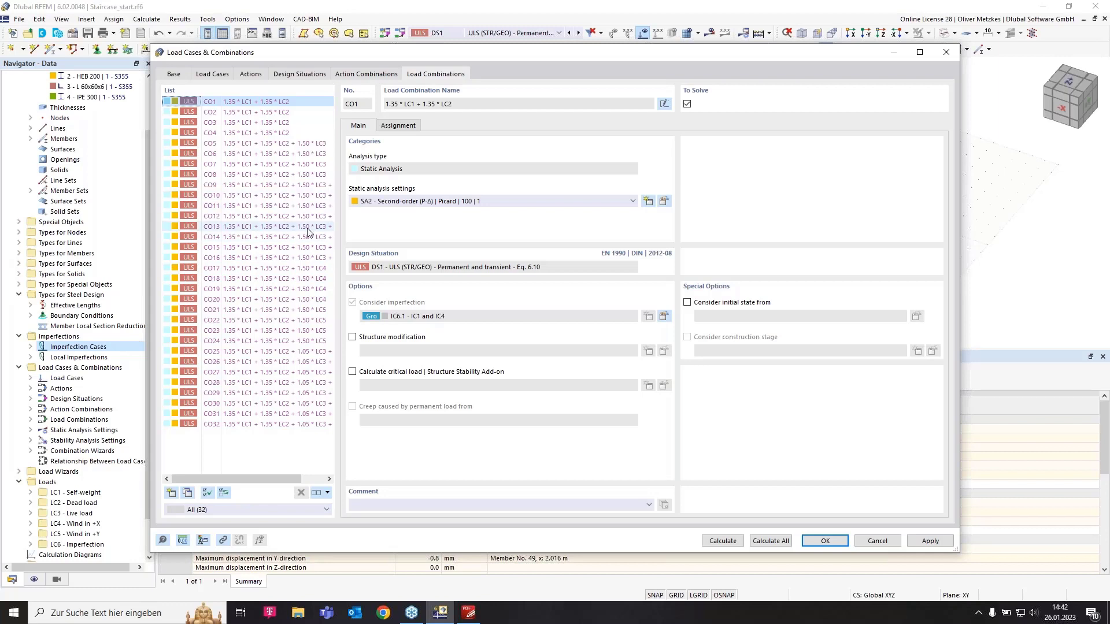
pyautogui.click(283, 112)
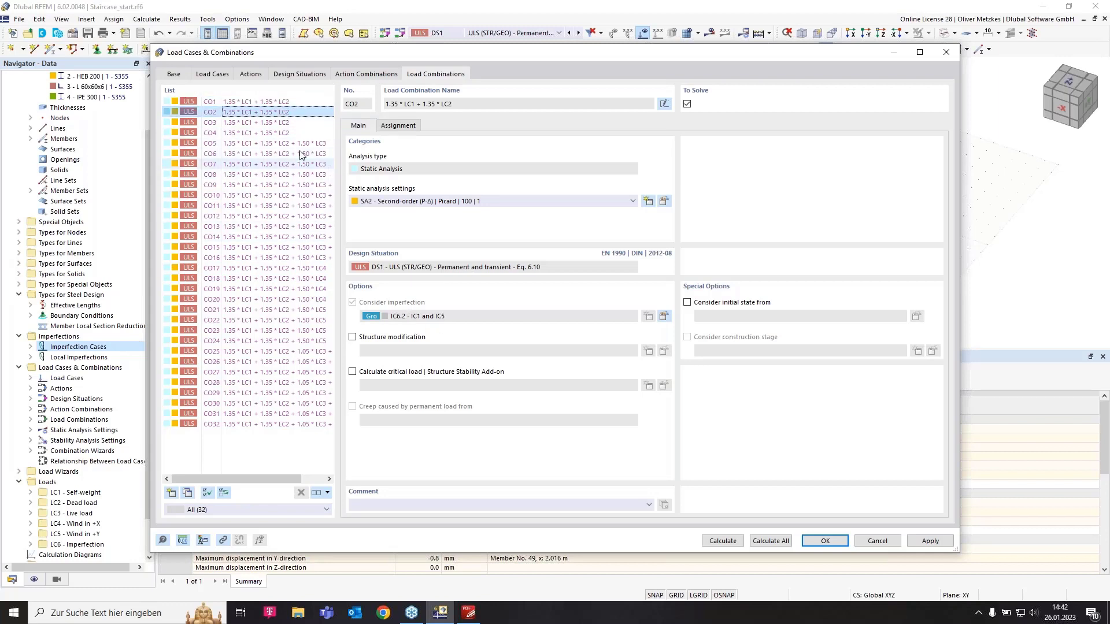
pyautogui.click(284, 123)
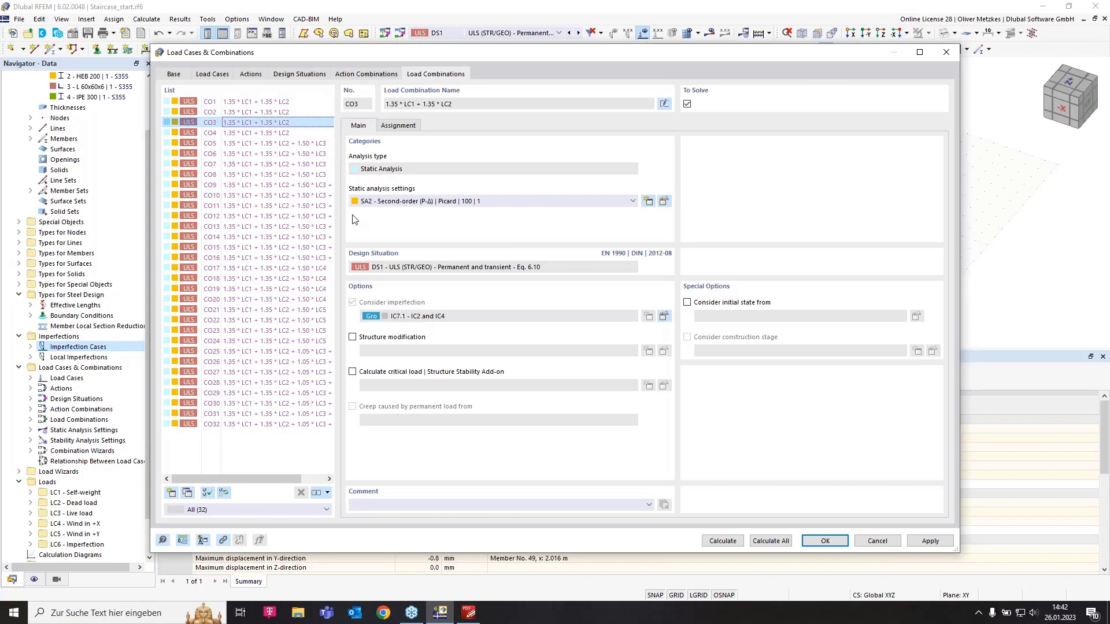
pyautogui.click(292, 133)
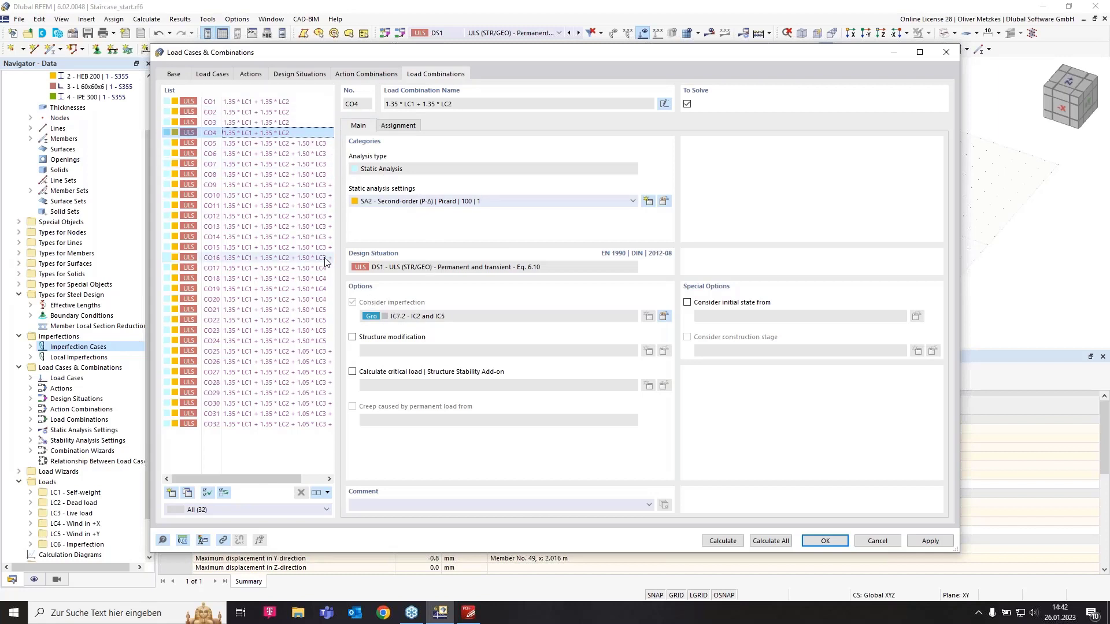
# Assign imperfection group IC6 to load case LC5 - Wind in +Y through the combination wizard of design situation DS1
pyautogui.click(299, 74)
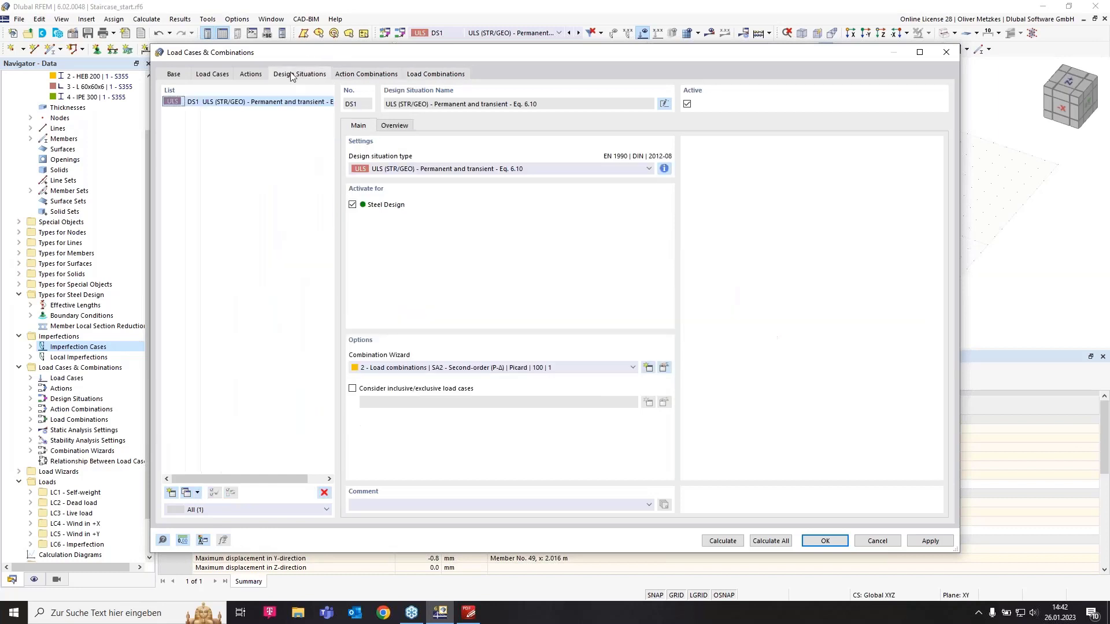
pyautogui.click(663, 368)
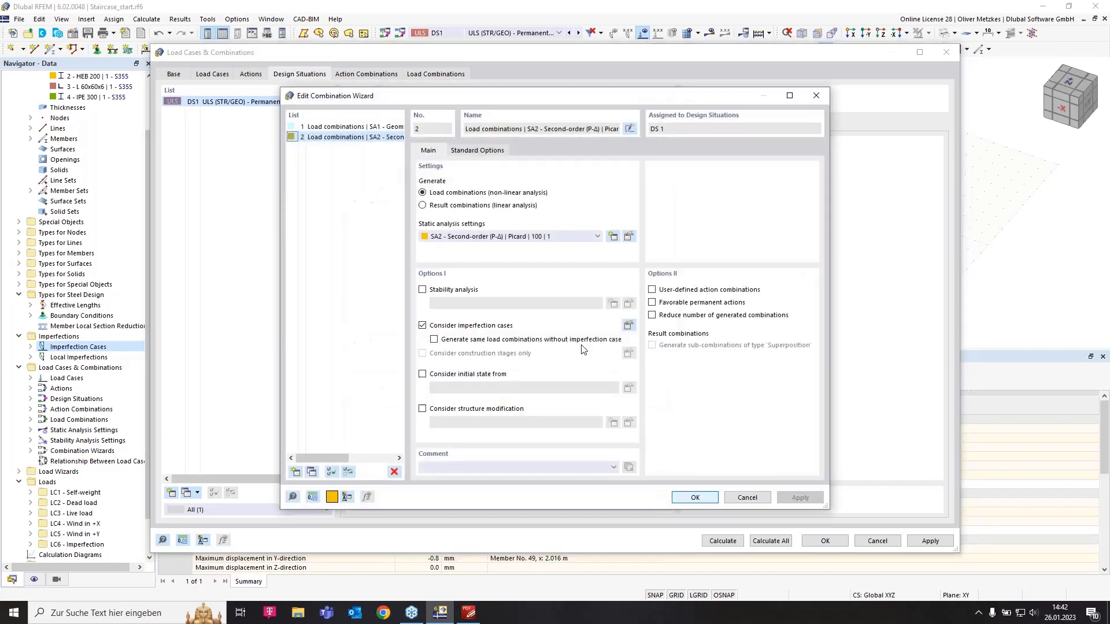
pyautogui.click(629, 325)
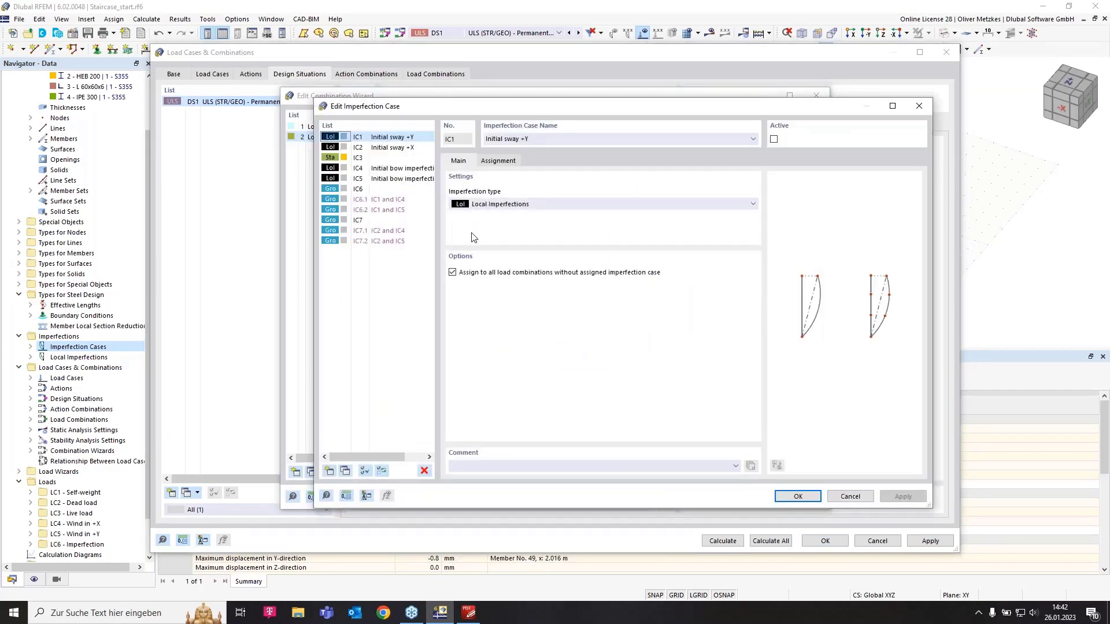
pyautogui.click(381, 190)
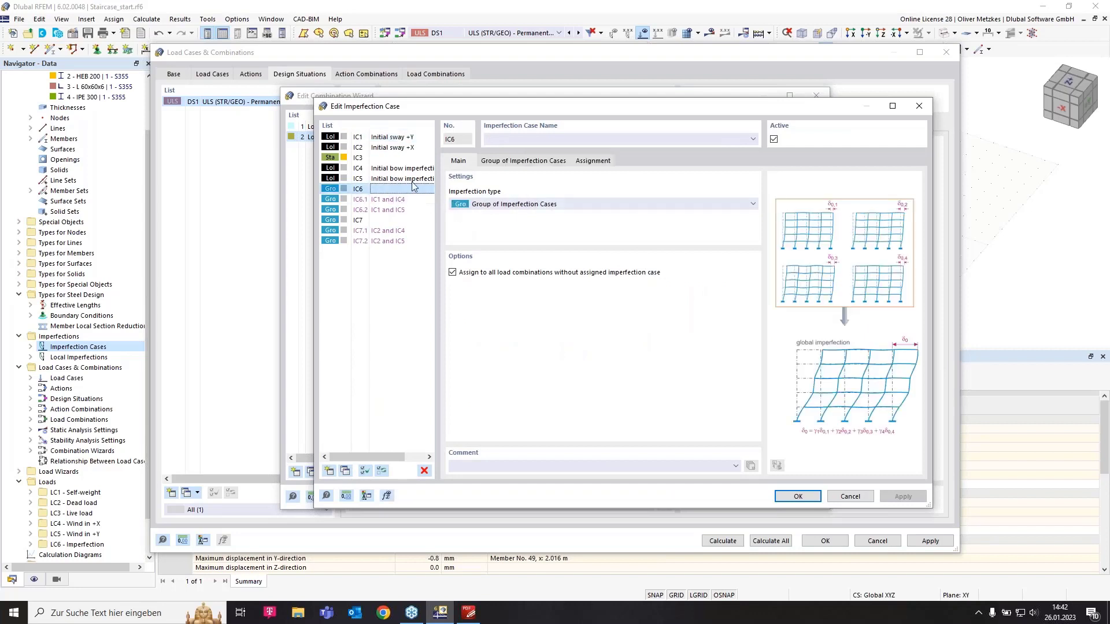
pyautogui.click(523, 161)
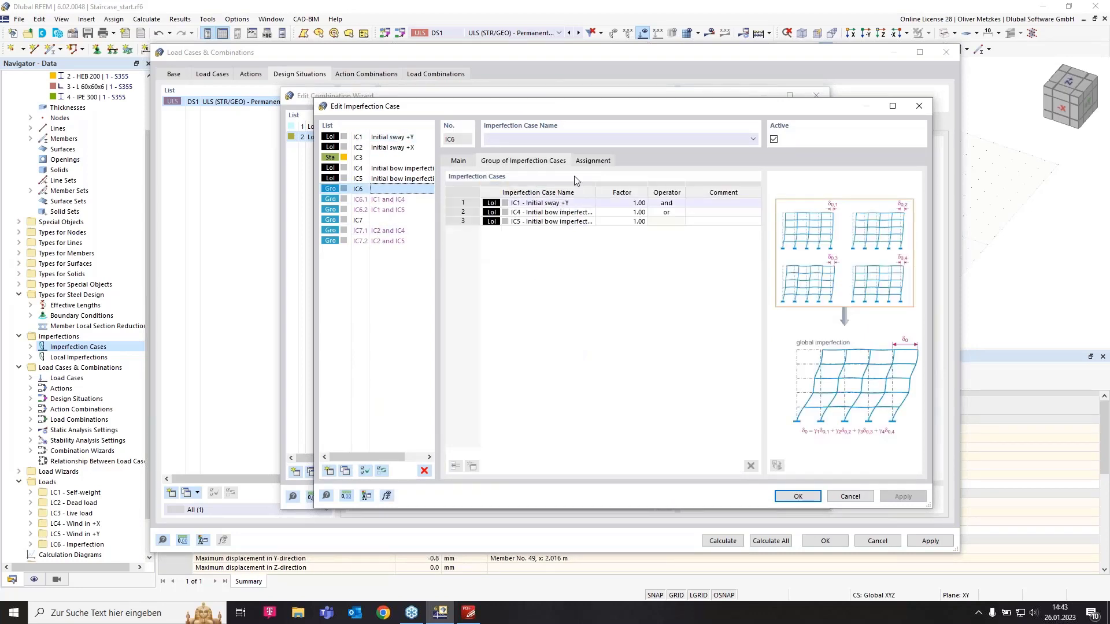
pyautogui.click(592, 161)
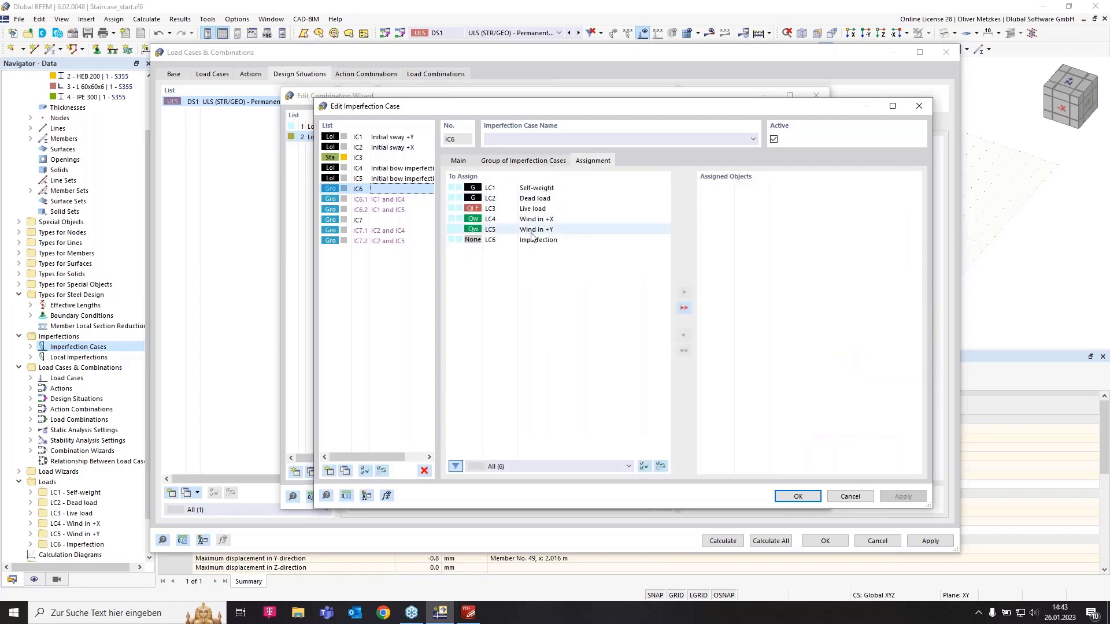
pyautogui.doubleClick(569, 230)
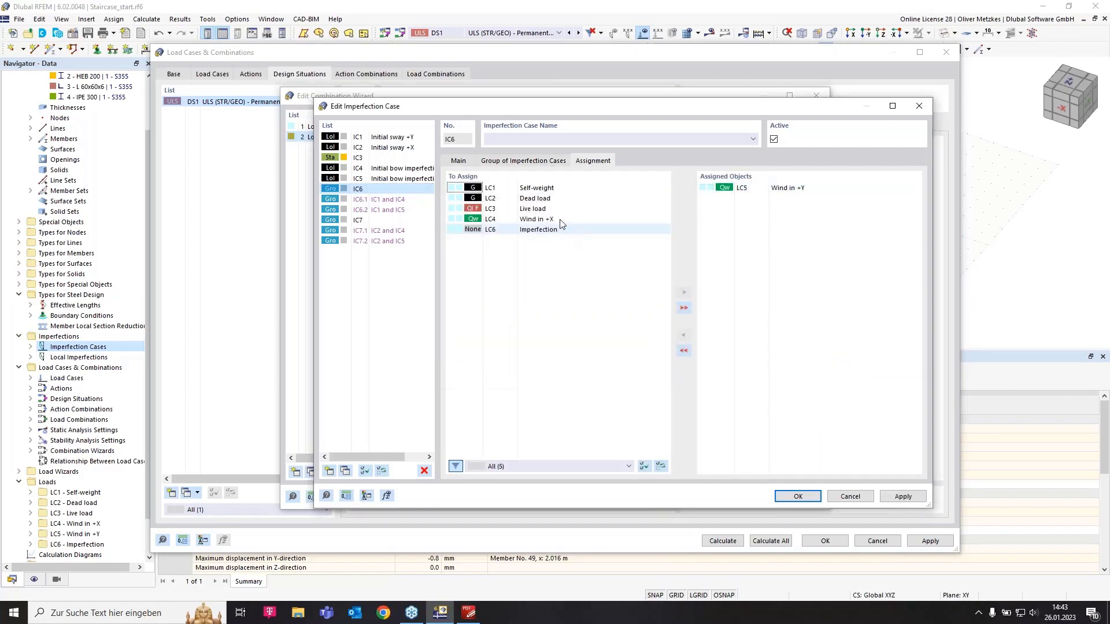
# Assign imperfection group IC7 to load case LC4 - Wind in +X and confirm the imperfection case and combination wizard settings
pyautogui.click(368, 221)
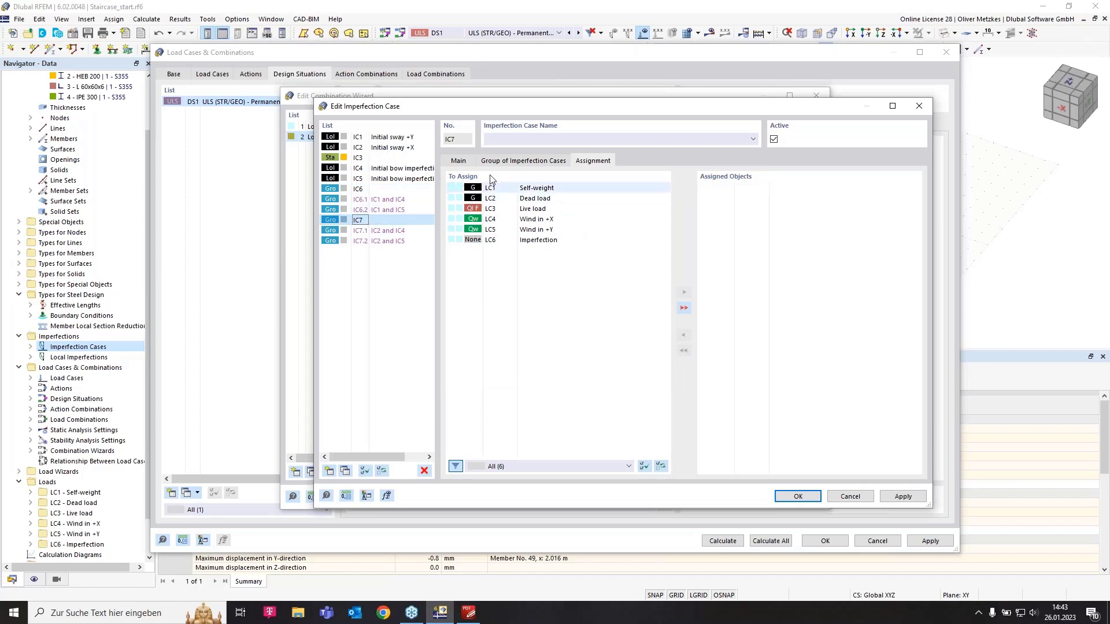
pyautogui.click(458, 161)
pyautogui.click(509, 162)
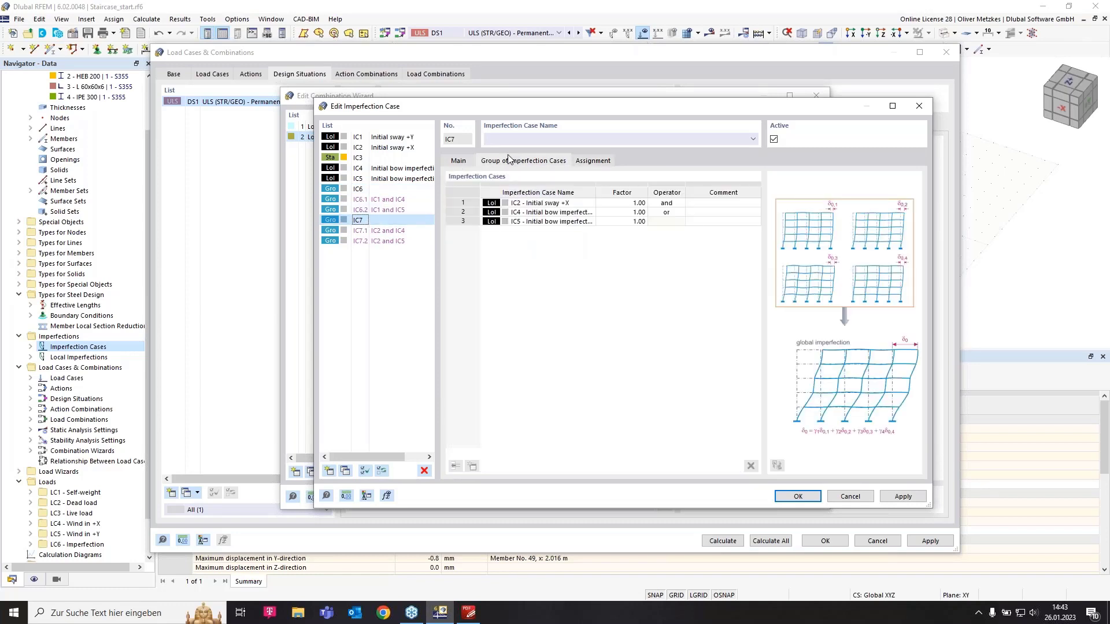
pyautogui.click(601, 161)
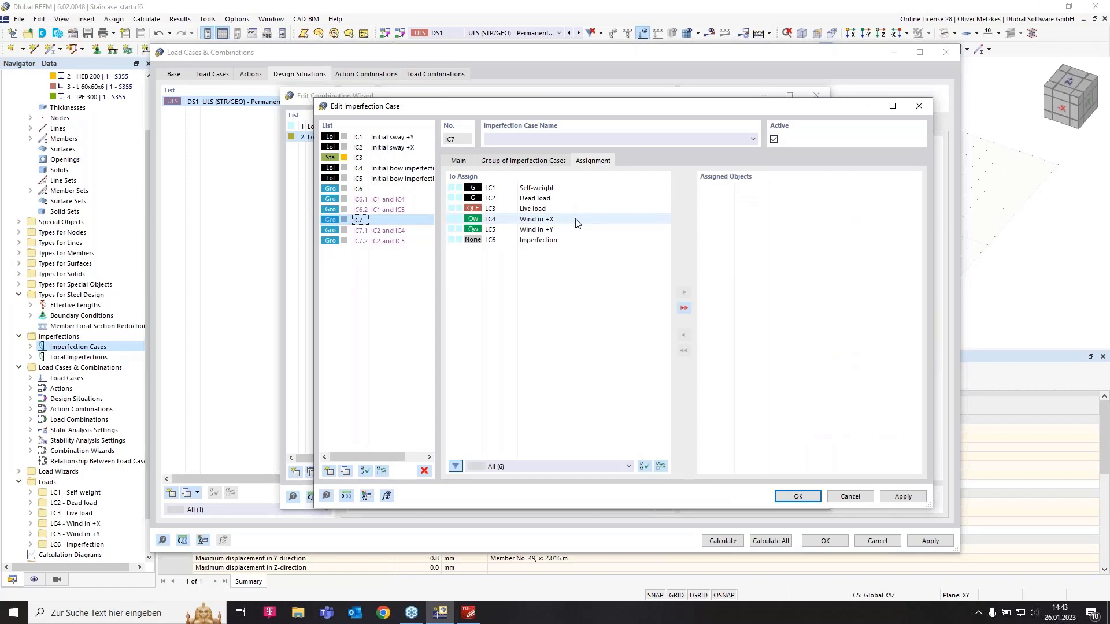
pyautogui.doubleClick(538, 219)
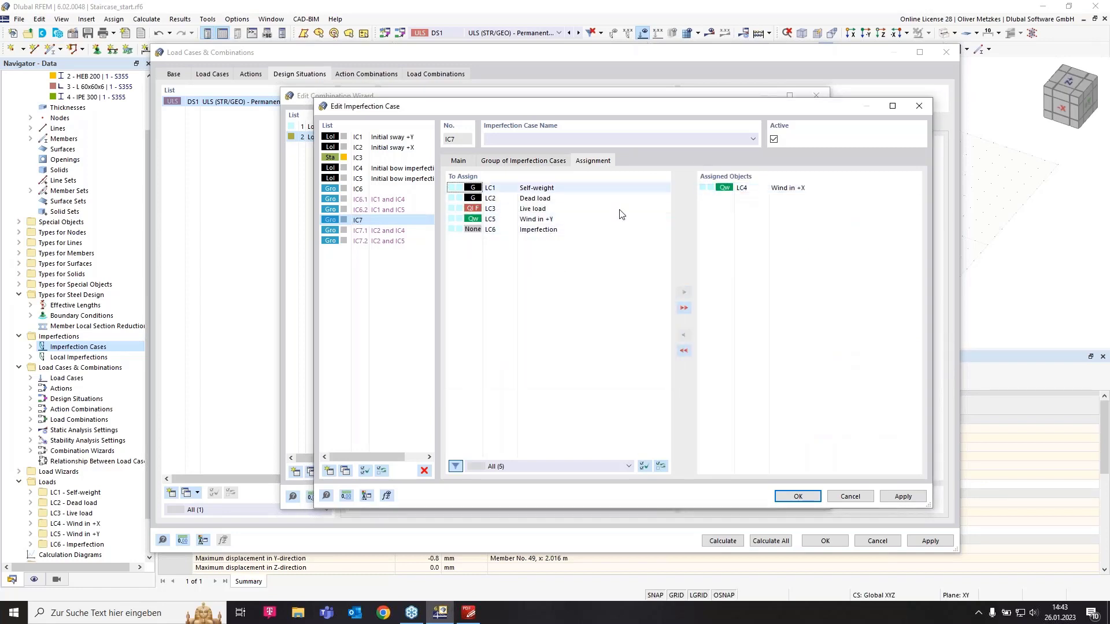
pyautogui.click(798, 497)
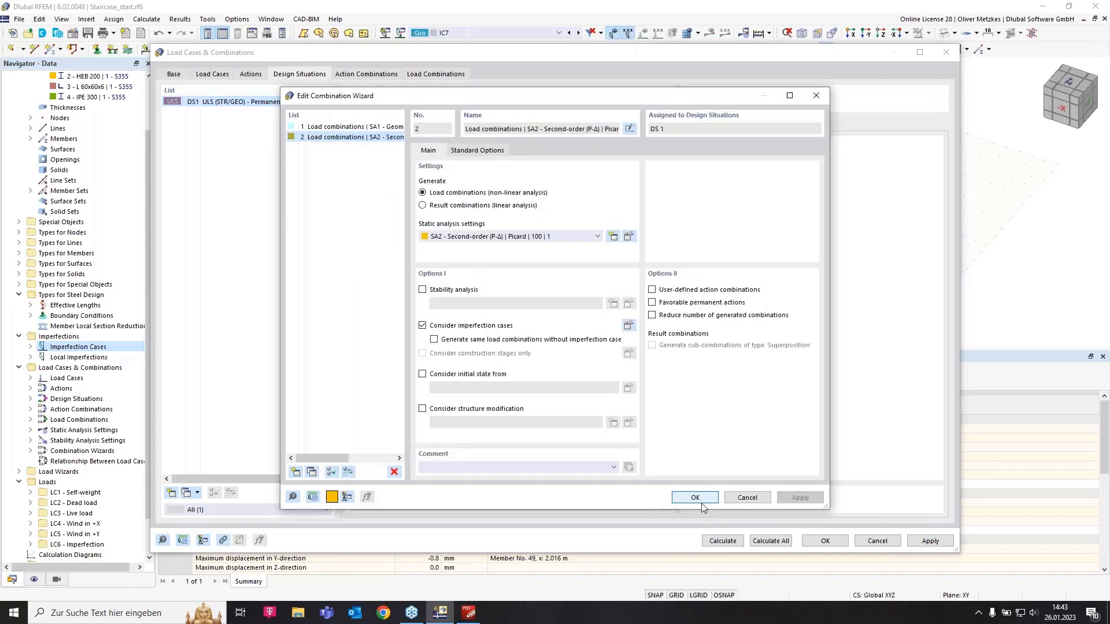
pyautogui.click(695, 497)
# Review the regenerated list of load combinations and accept the load case and combination settings
pyautogui.click(366, 74)
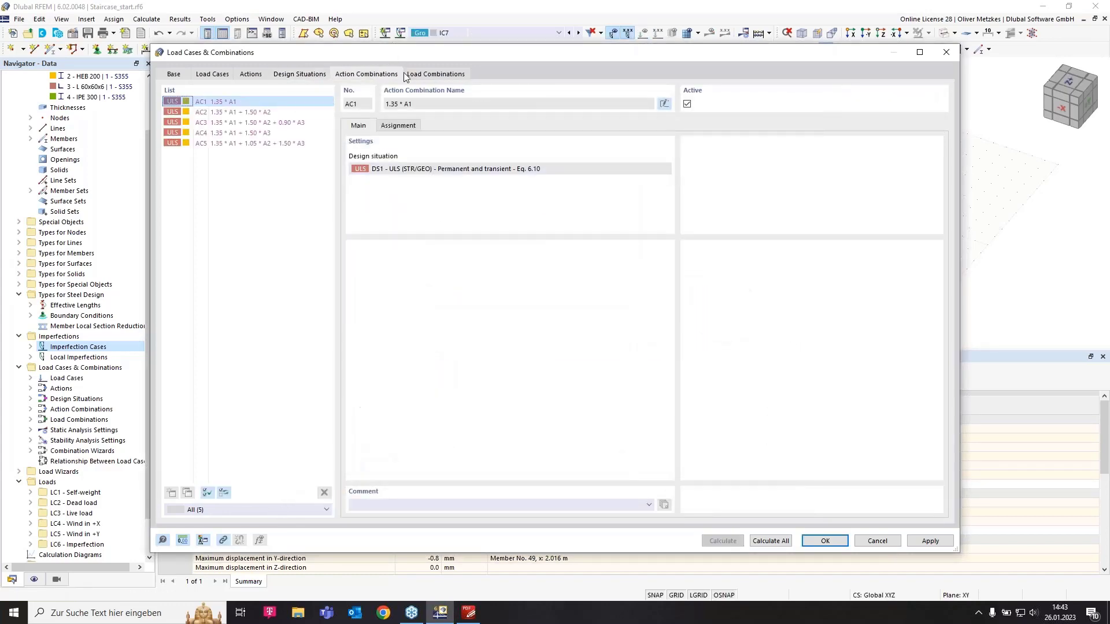
pyautogui.click(425, 75)
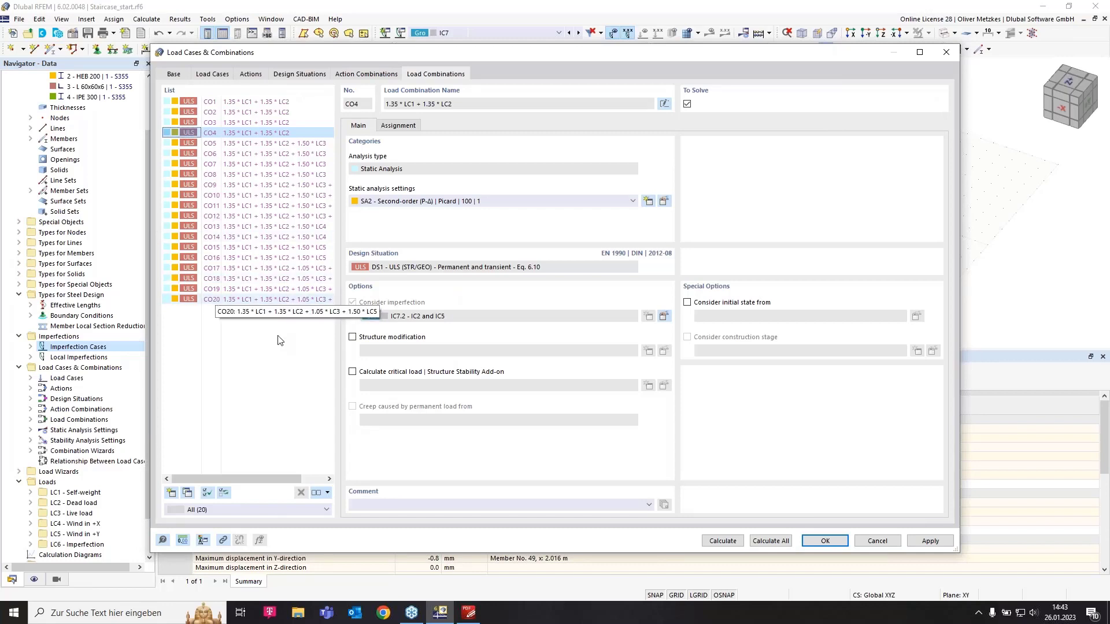
pyautogui.click(826, 542)
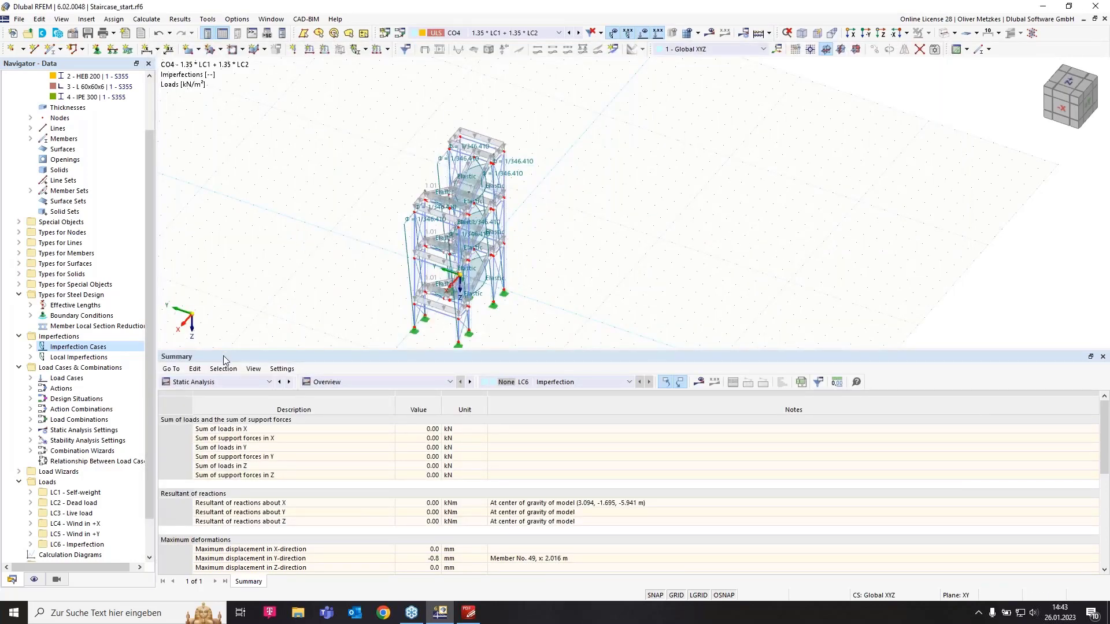
# In the Default ultimate configuration of Steel Design, deactivate stability design and use γM1 for determining the section resistance
pyautogui.click(236, 381)
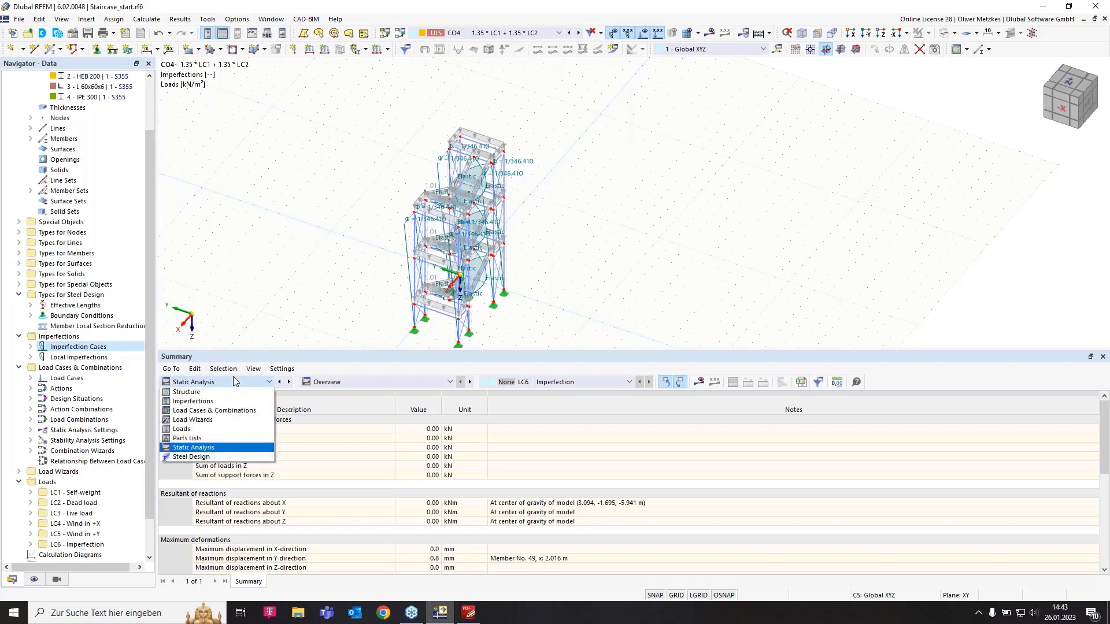
pyautogui.click(241, 461)
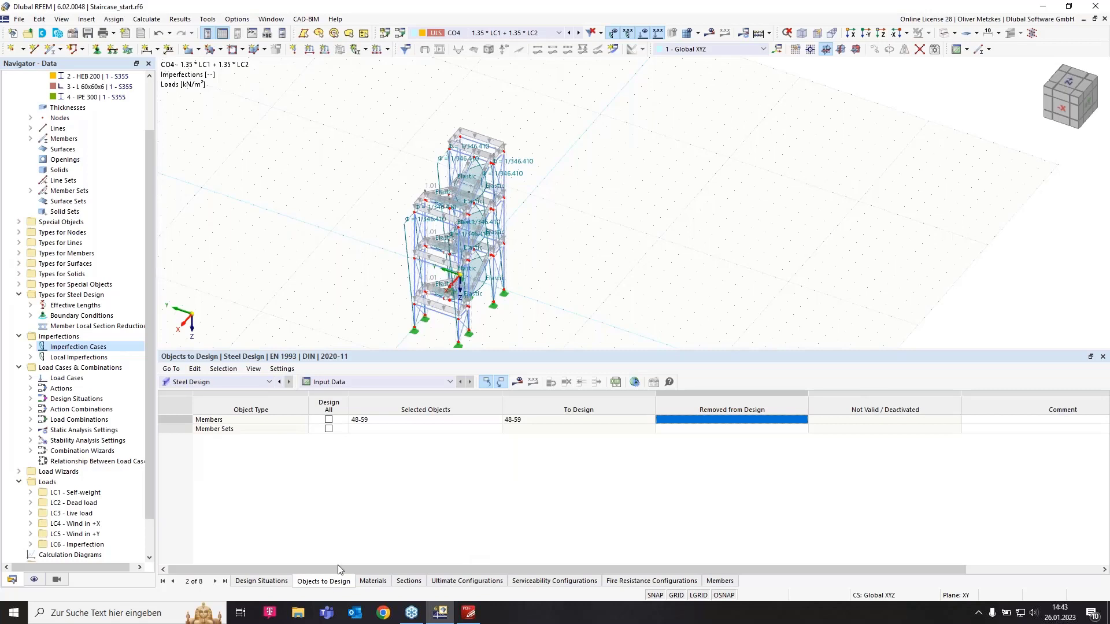
pyautogui.click(450, 582)
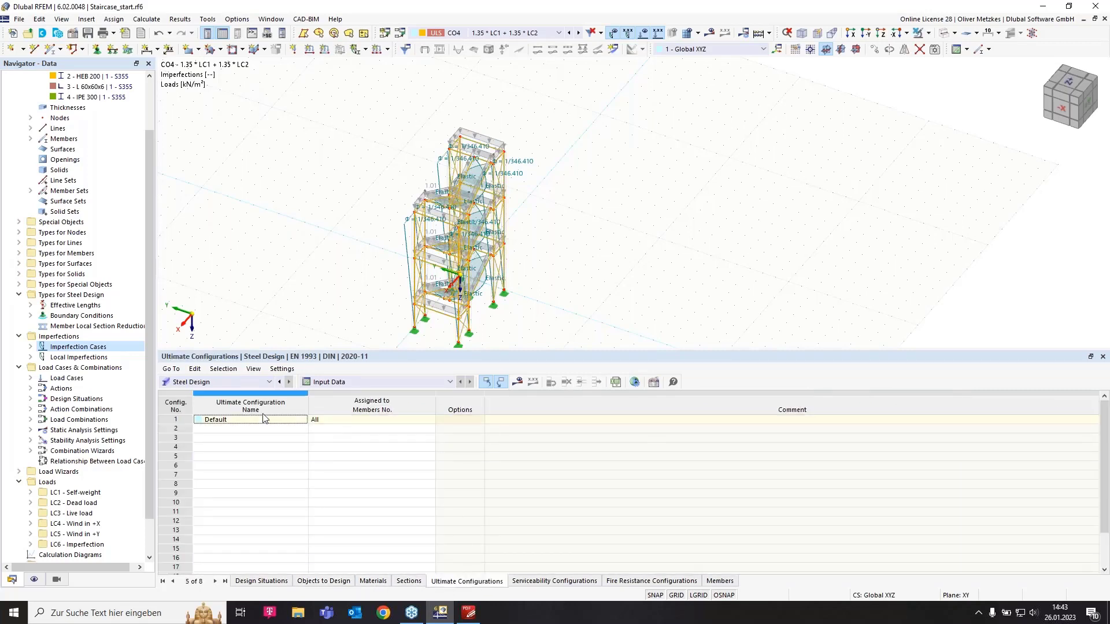
pyautogui.click(182, 420)
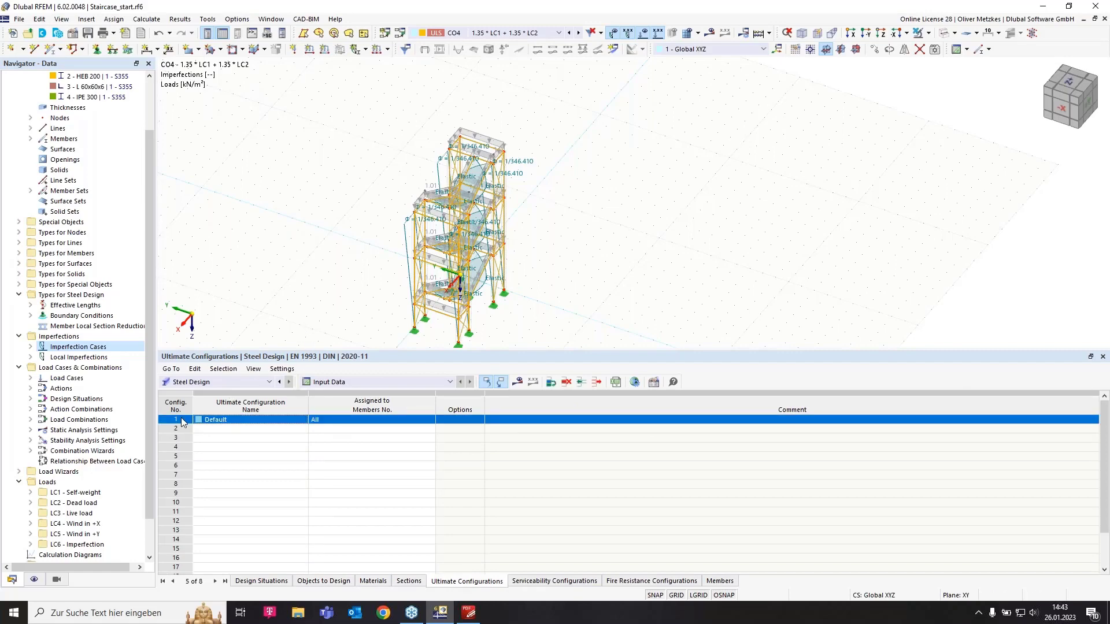
pyautogui.doubleClick(182, 420)
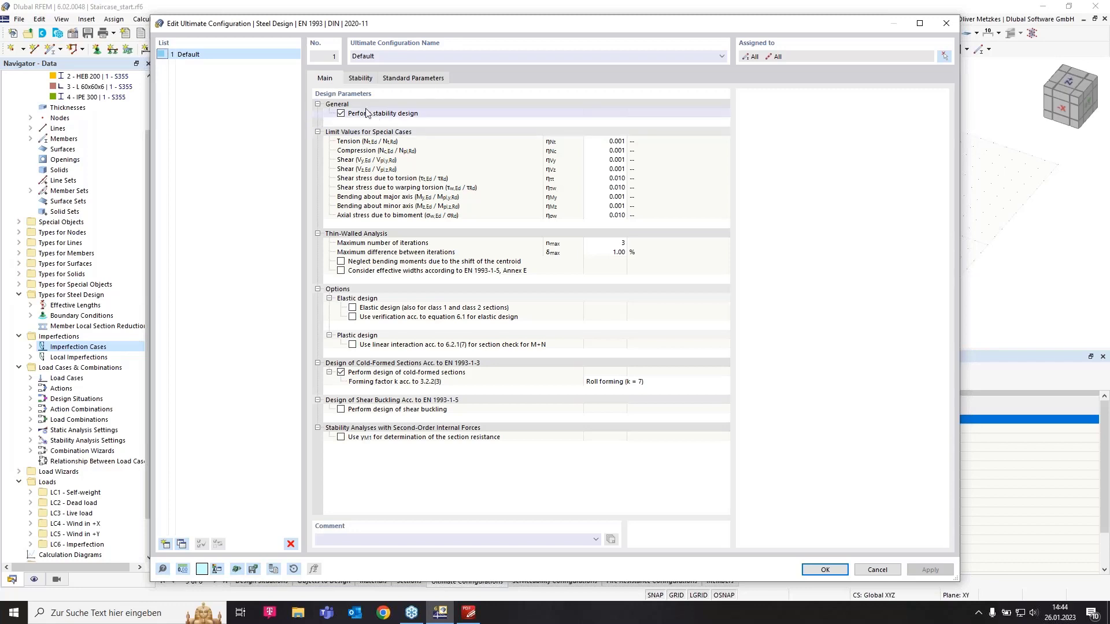
pyautogui.click(341, 115)
pyautogui.click(341, 114)
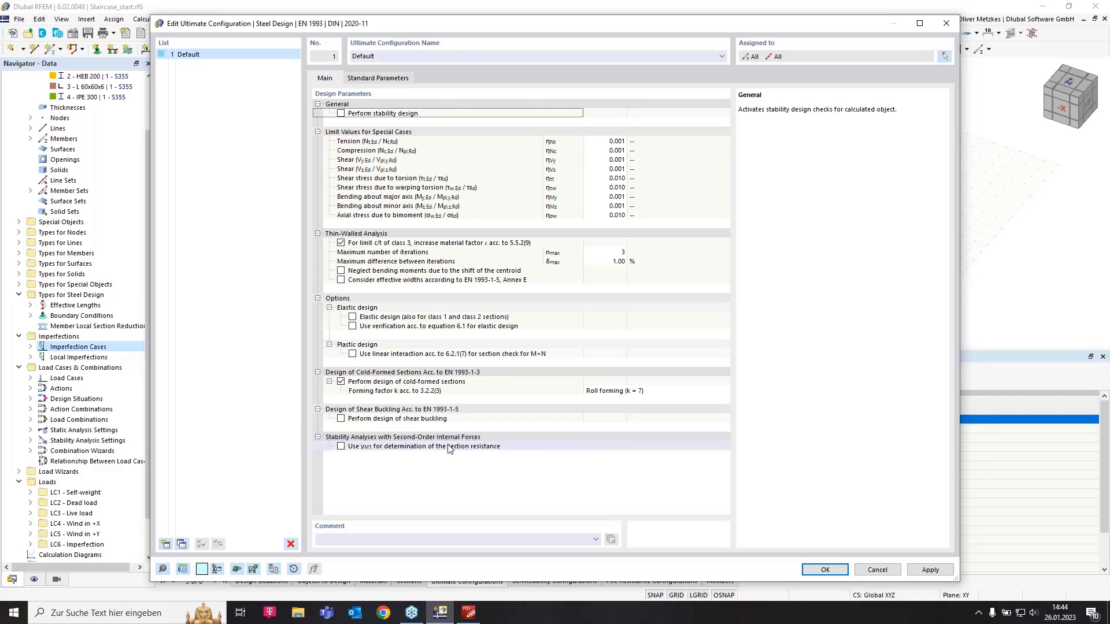
pyautogui.click(341, 447)
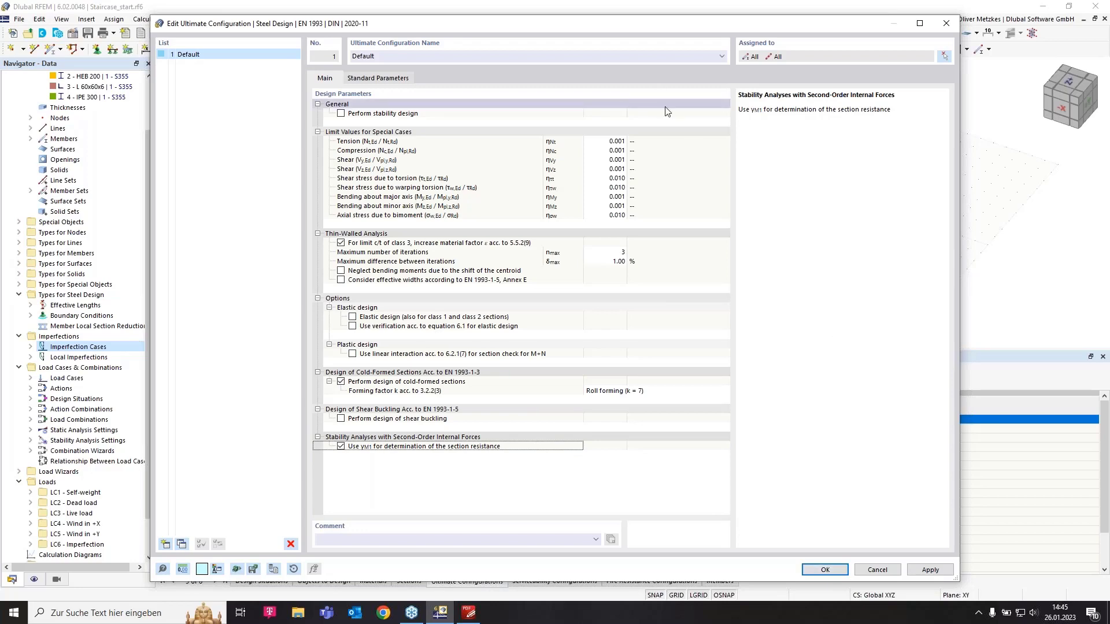
# Restrict the member assignment of the Default ultimate configuration to the inclined stair members 48-59
pyautogui.click(944, 56)
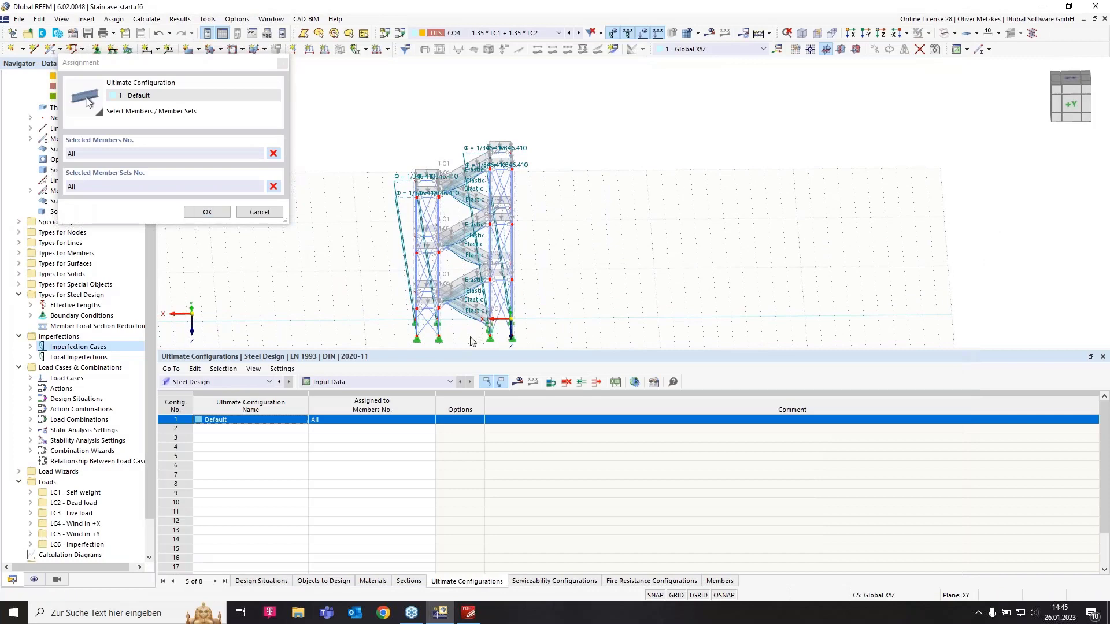
pyautogui.moveTo(469, 335); pyautogui.dragTo(456, 131)
pyautogui.click(207, 211)
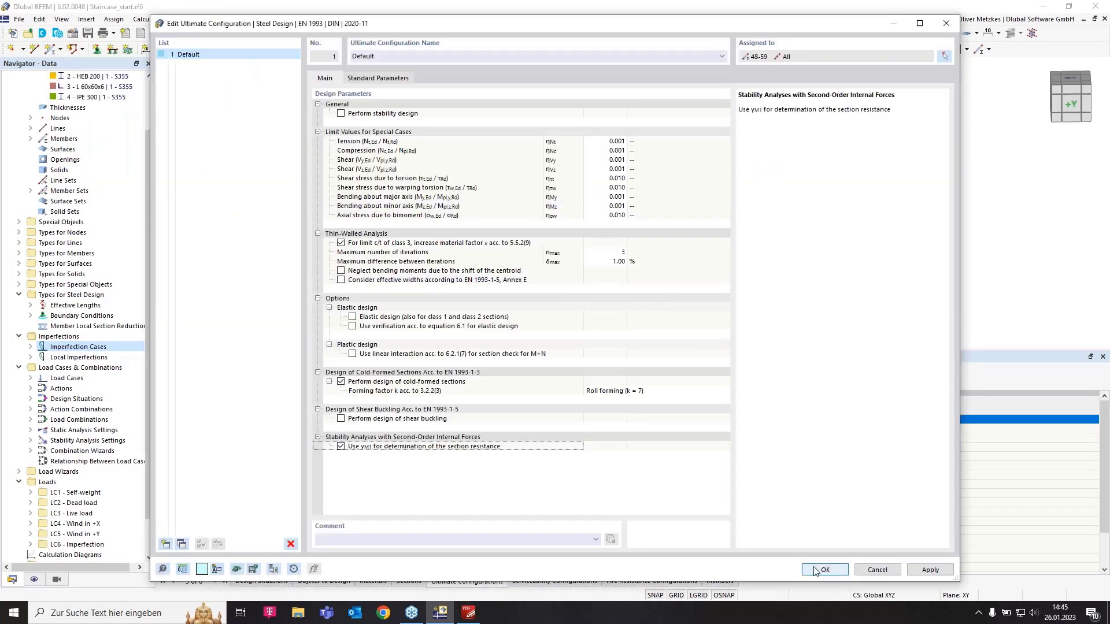
pyautogui.click(816, 571)
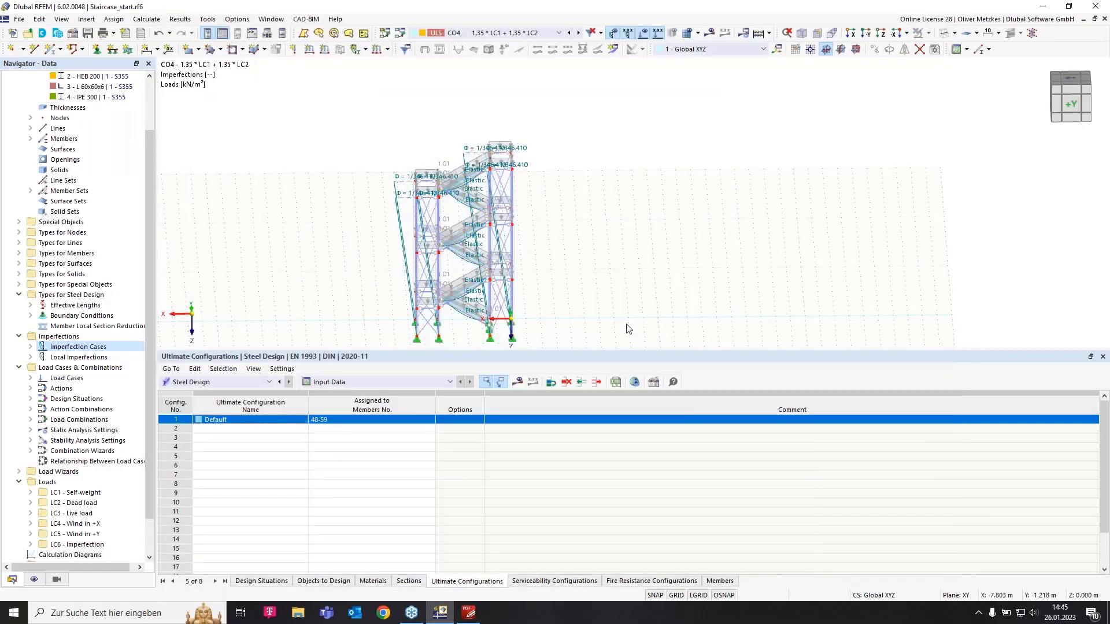
# Examine the EN 1993 partial factors for member resistance in the Steel Design settings of material S355
pyautogui.scroll(2, 119, 257)
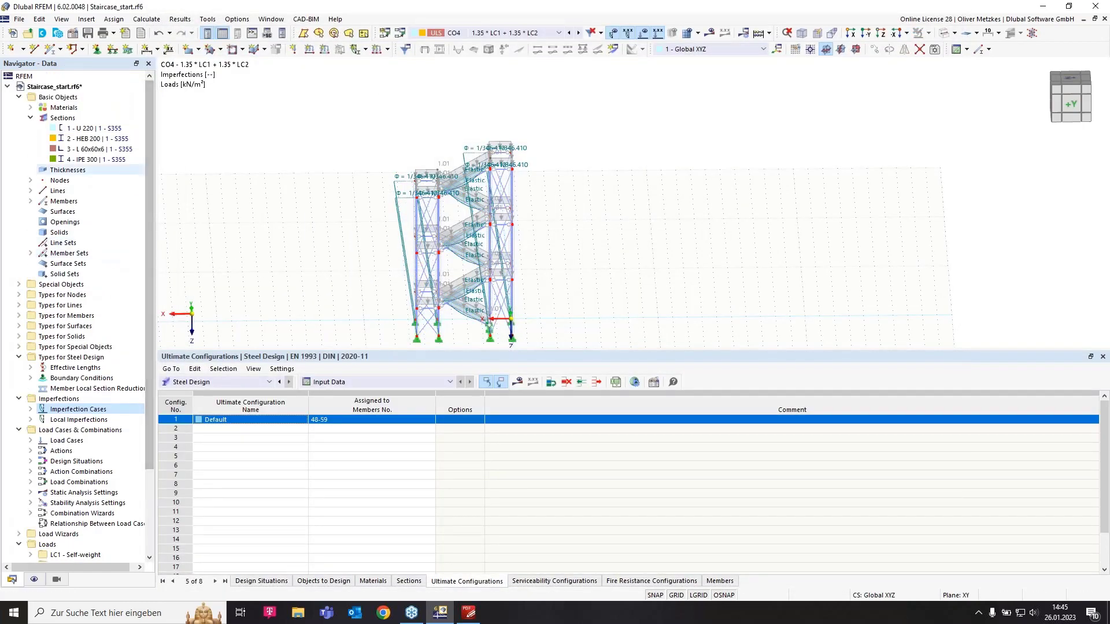
pyautogui.click(31, 108)
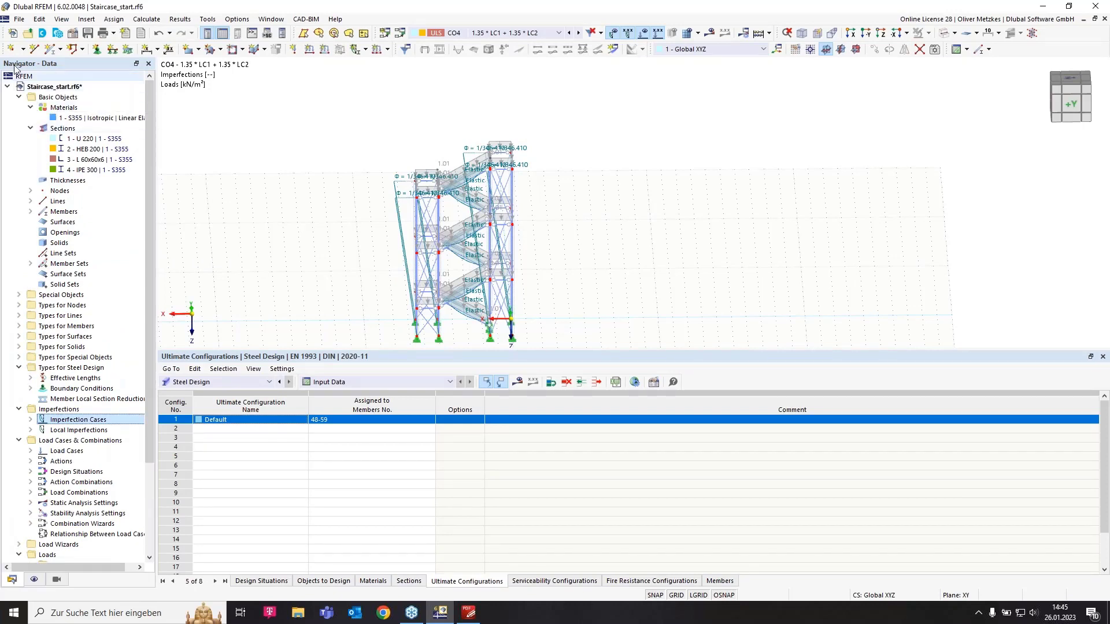
pyautogui.click(94, 121)
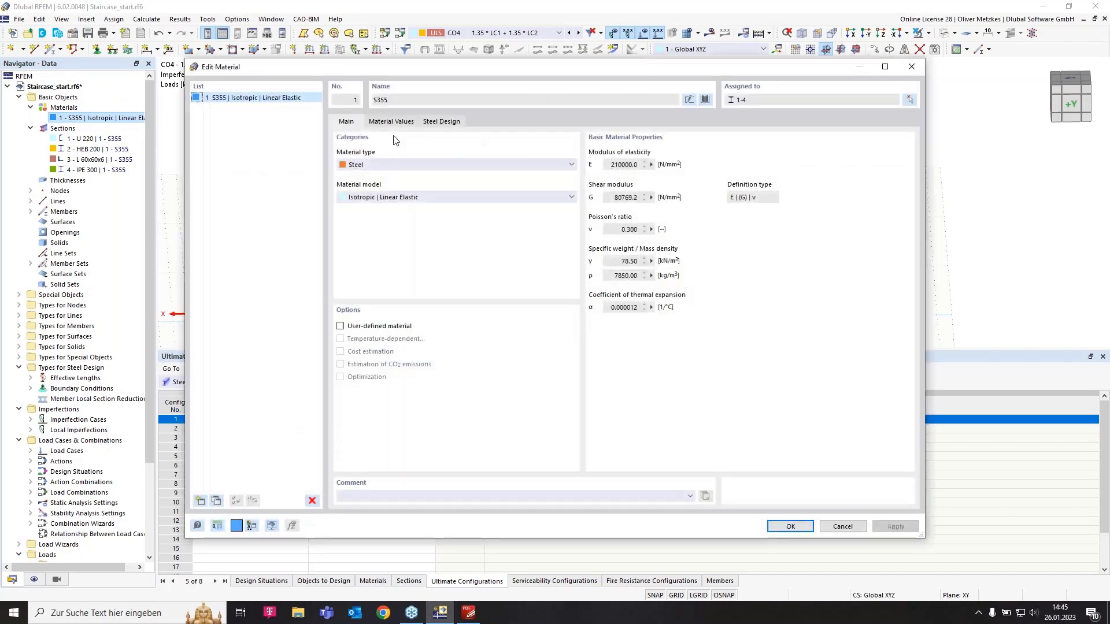
pyautogui.click(451, 123)
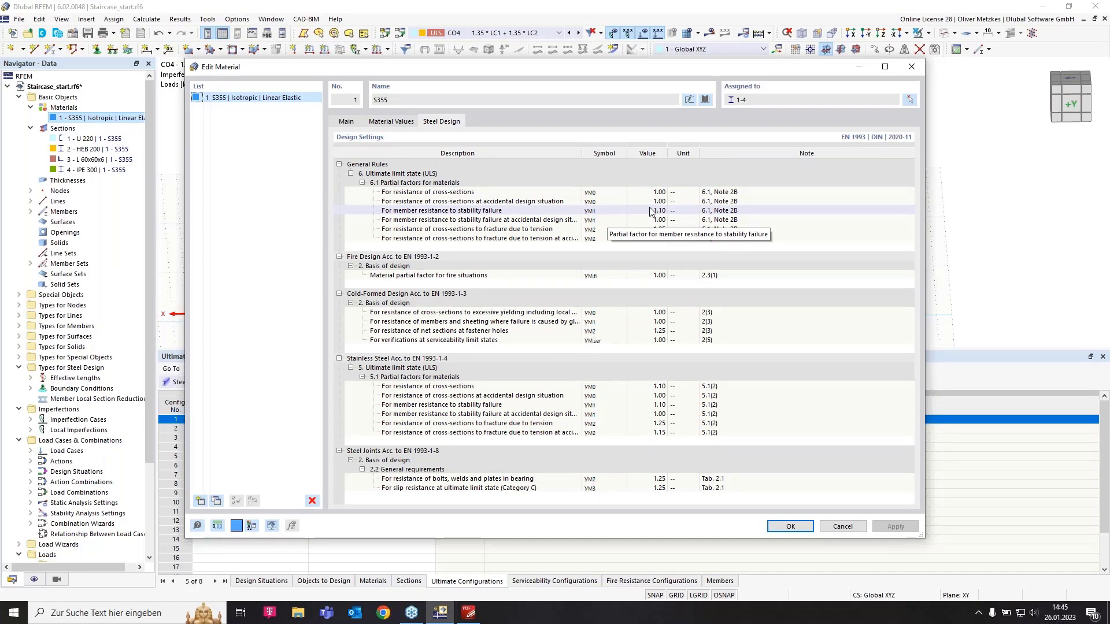
pyautogui.click(804, 529)
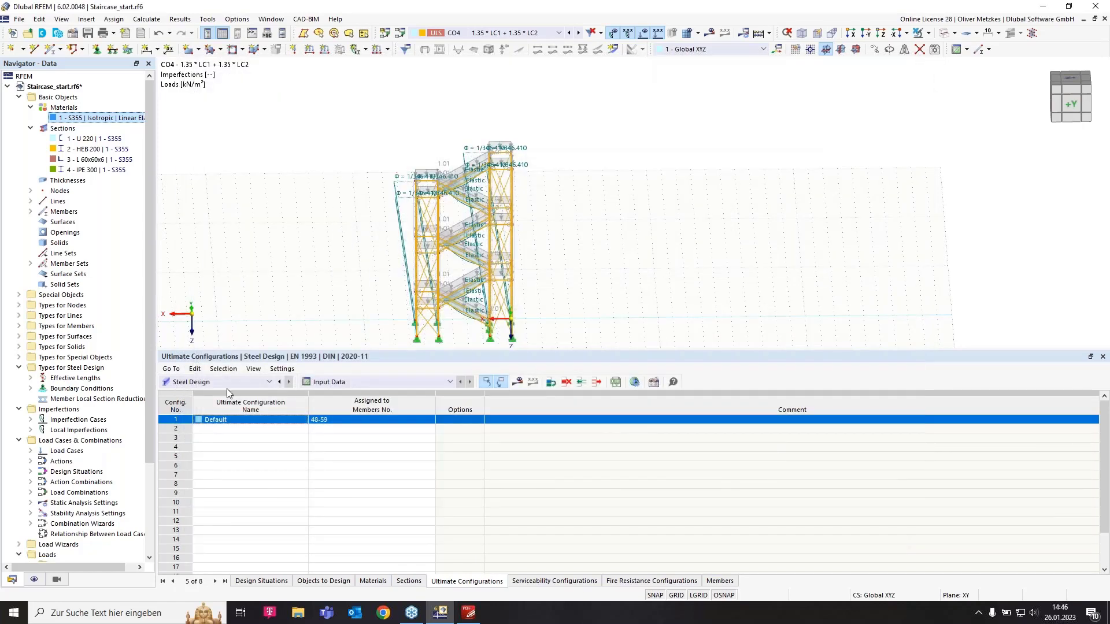
# Check the objects to design, run the Steel Design calculation, and hide the loads and imperfections in the model view
pyautogui.click(520, 383)
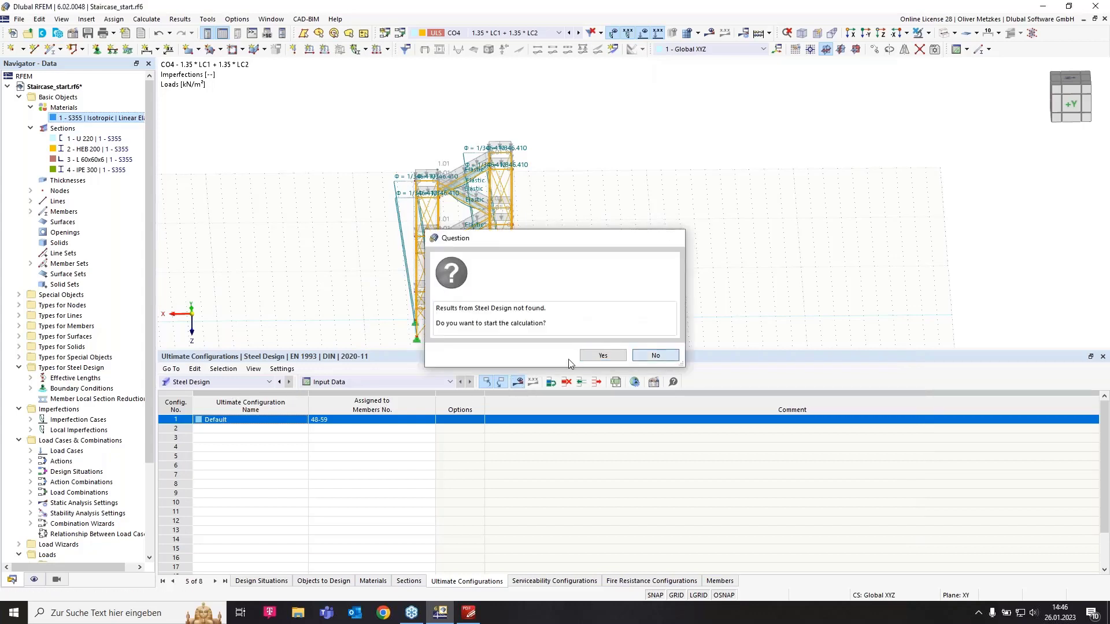
pyautogui.click(655, 354)
pyautogui.click(324, 580)
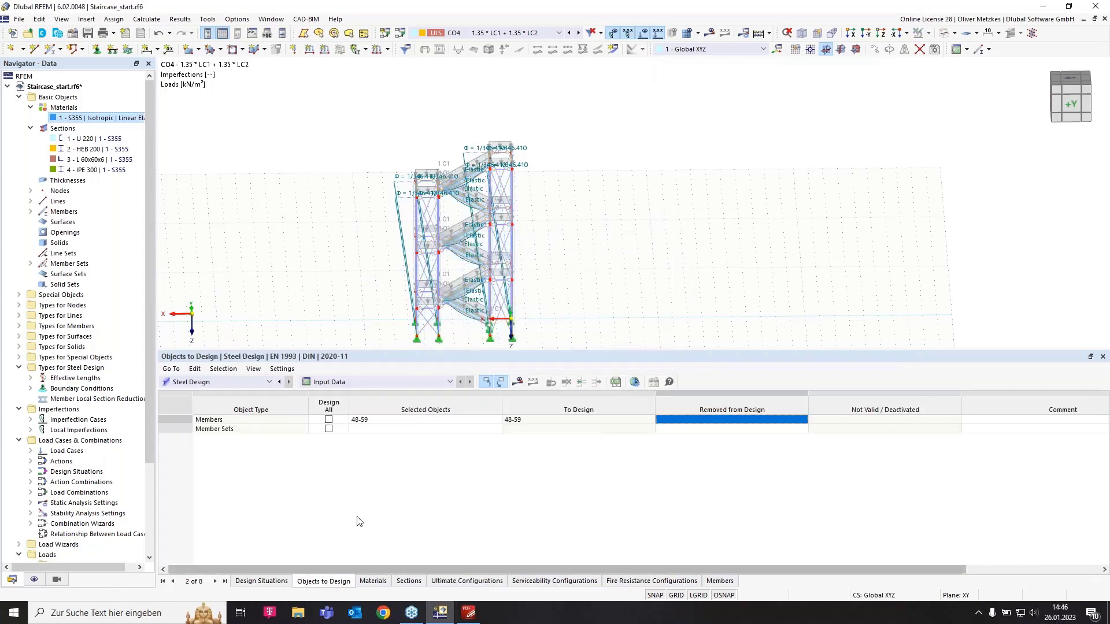
pyautogui.click(518, 382)
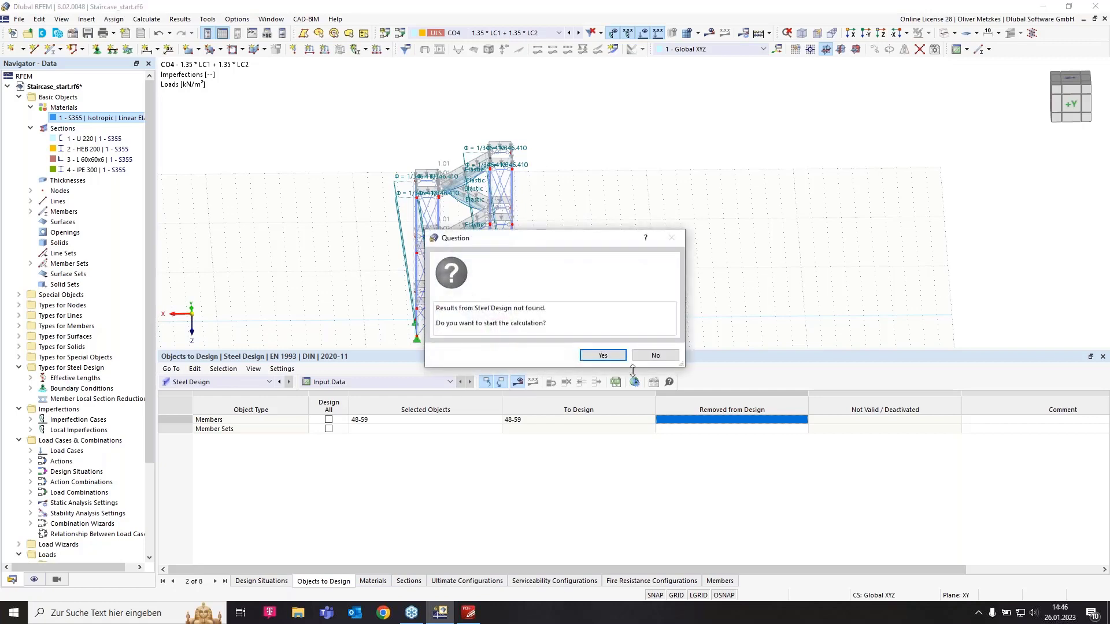
pyautogui.click(602, 356)
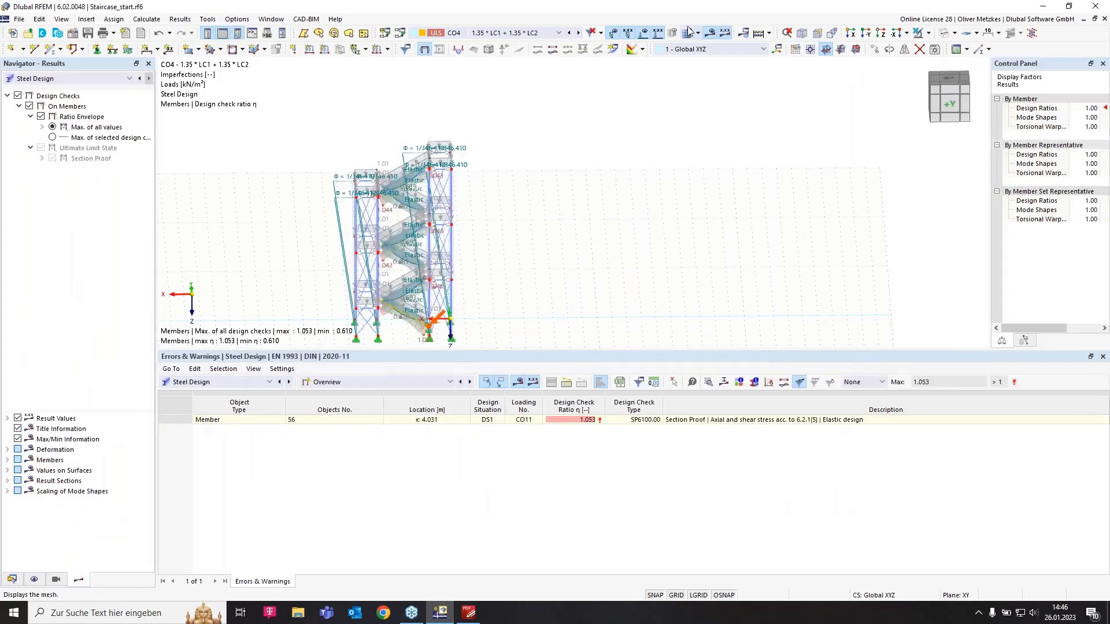
pyautogui.click(627, 33)
pyautogui.scroll(5, 513, 268)
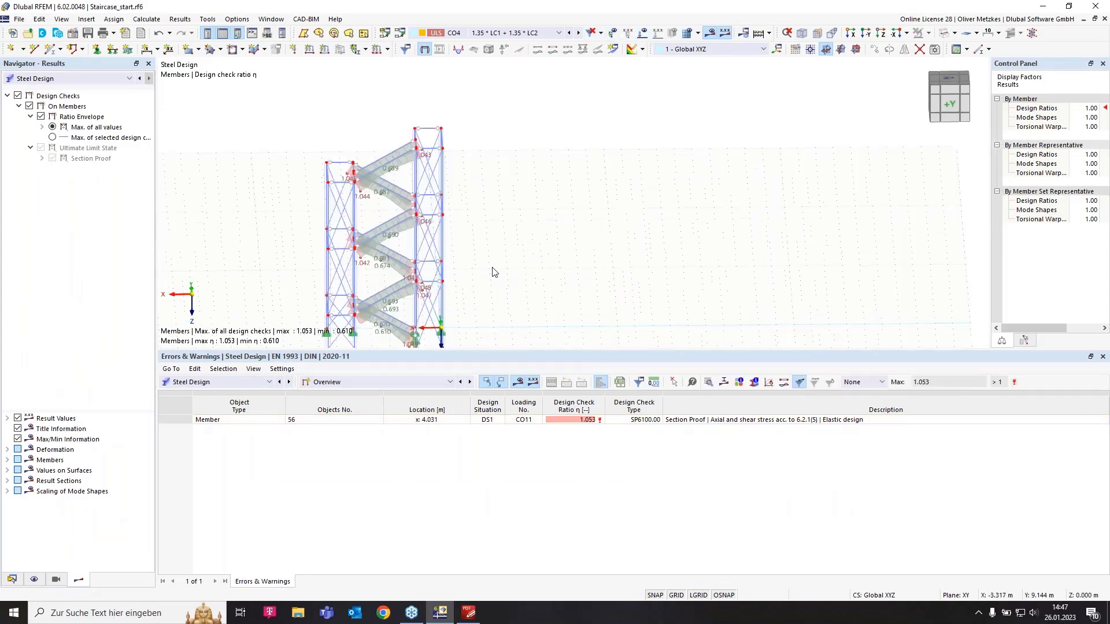
# Examine the stresses and partial factor in the design check details of member 56's axial and shear stress section proof
pyautogui.moveTo(465, 349); pyautogui.dragTo(466, 418)
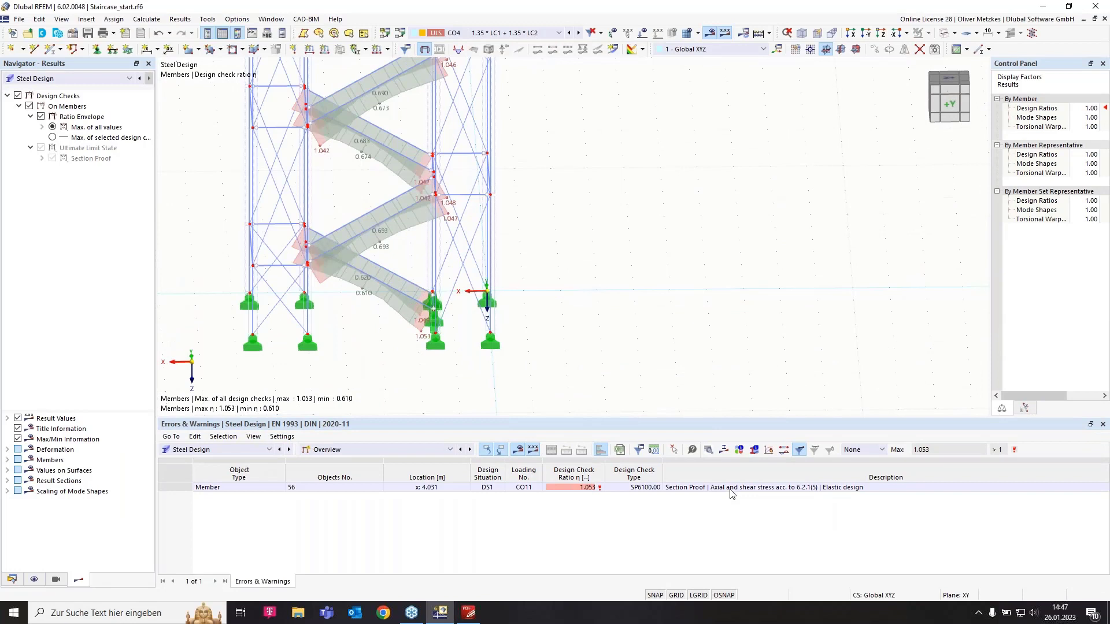
pyautogui.click(686, 489)
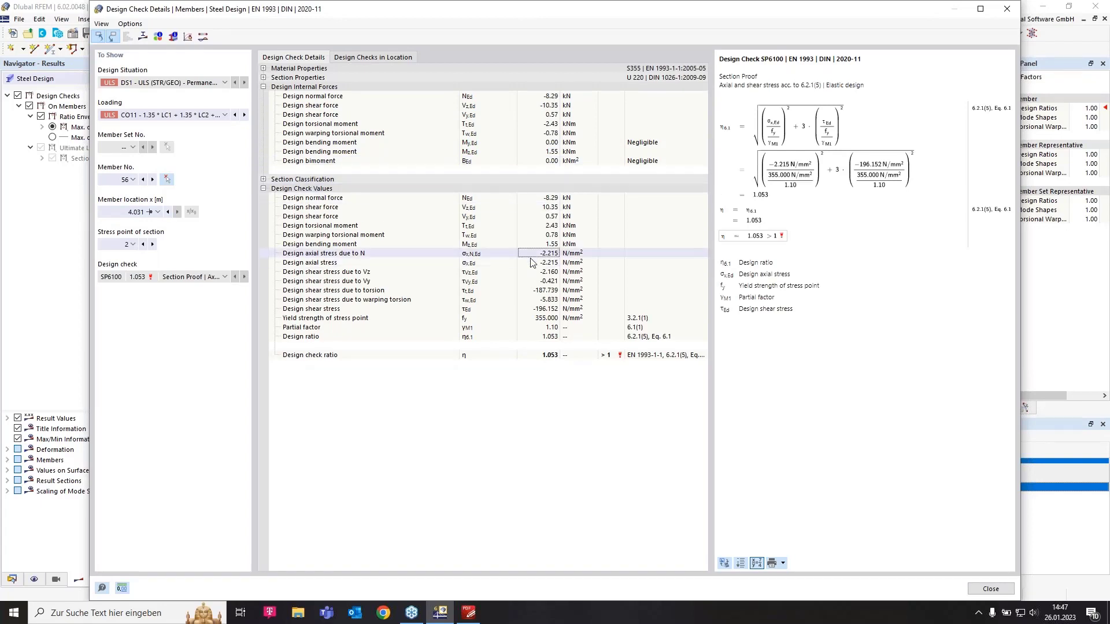
pyautogui.click(540, 309)
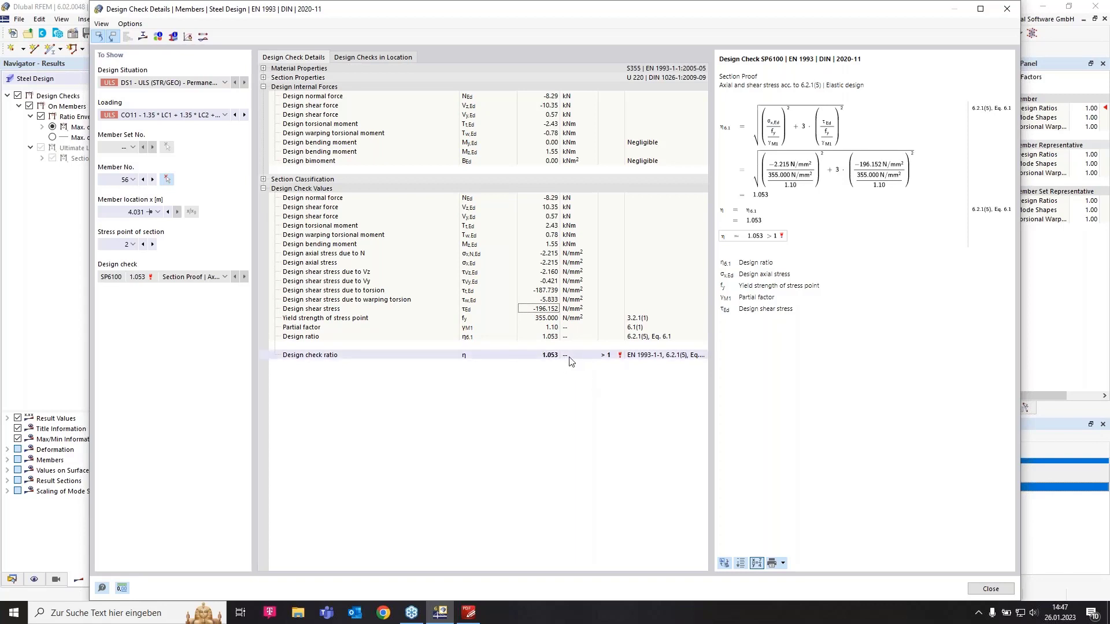
# Examine the design ratio diagram across the U 220 section and its available result types, and close the design check details
pyautogui.click(145, 37)
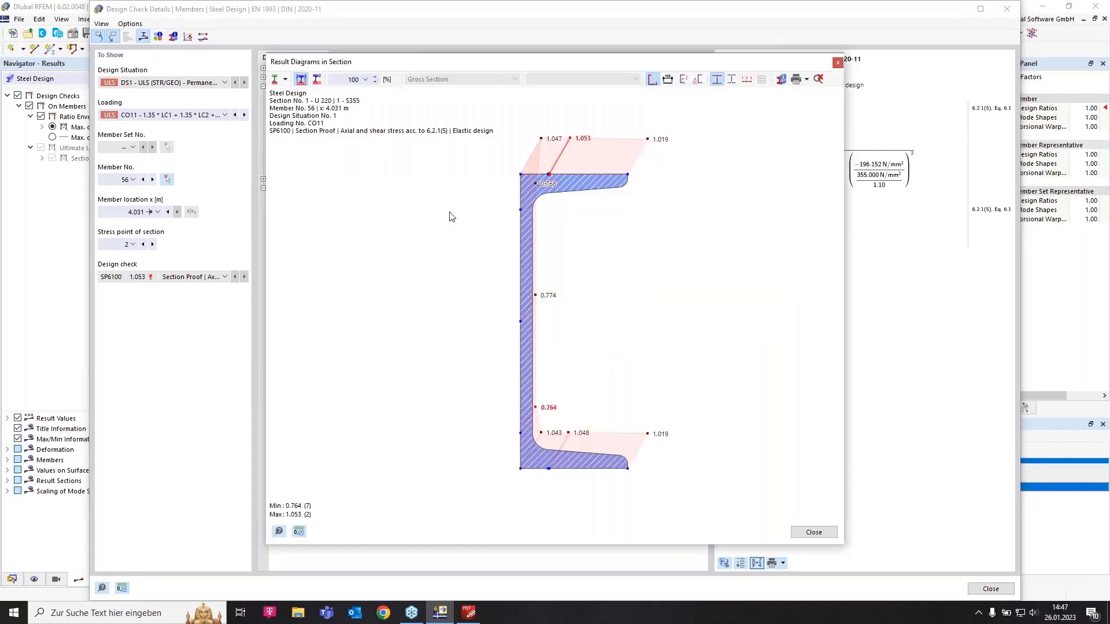
pyautogui.click(286, 80)
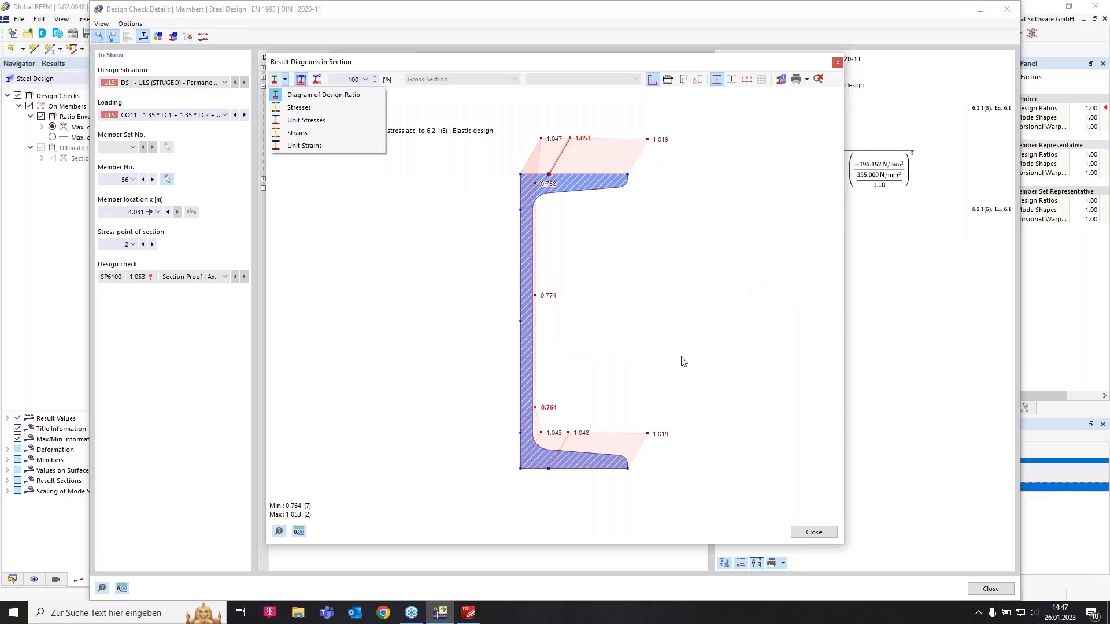
pyautogui.click(817, 535)
pyautogui.click(815, 532)
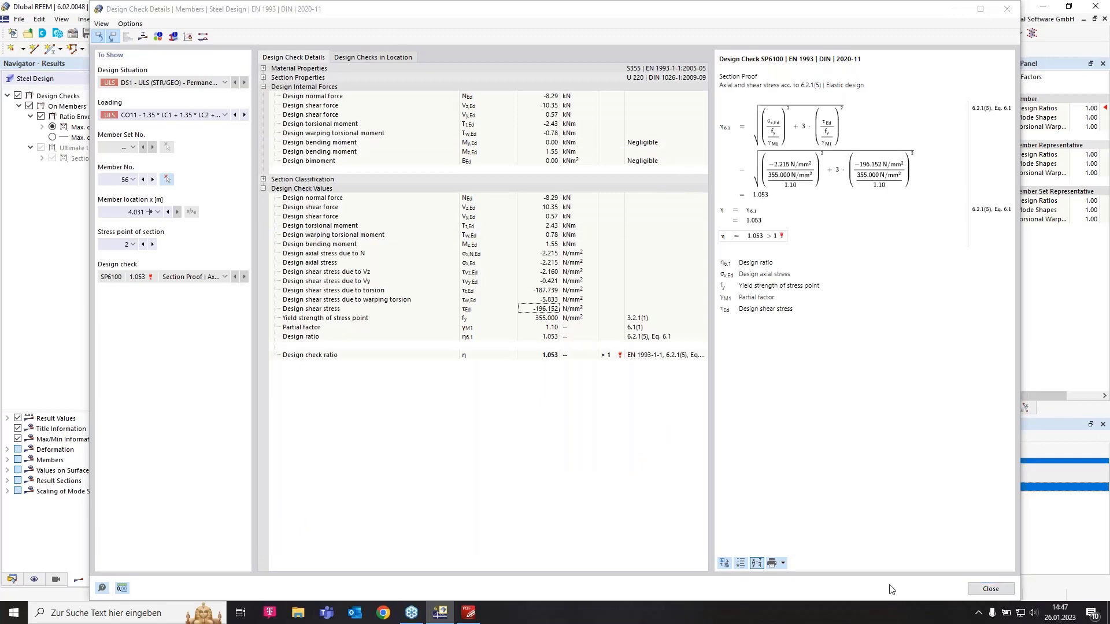
pyautogui.click(989, 589)
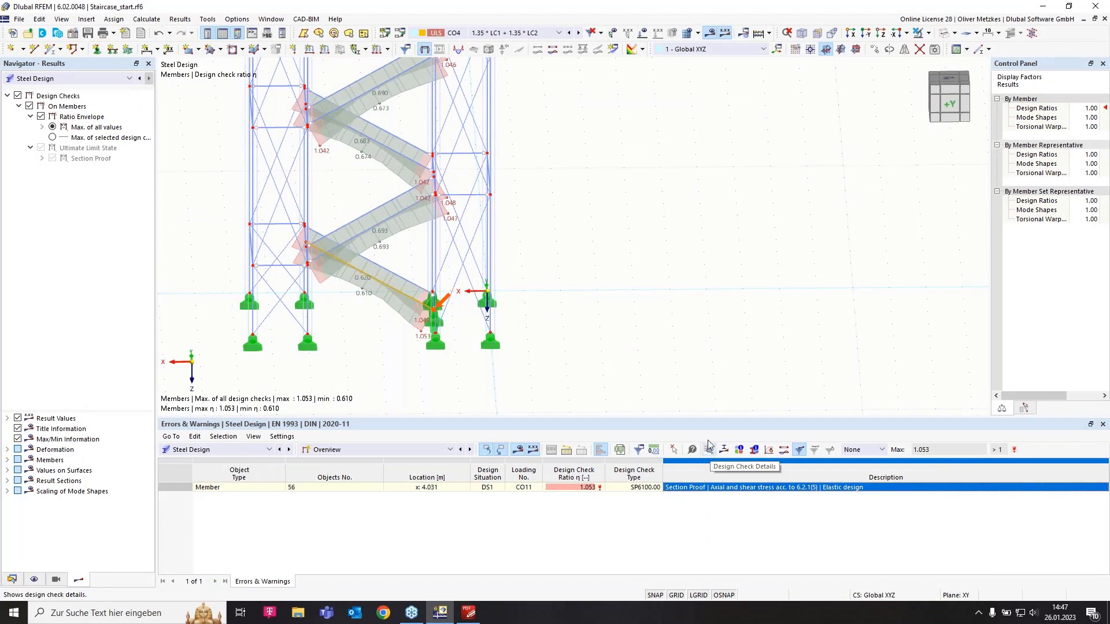
pyautogui.moveTo(687, 312); pyautogui.dragTo(690, 311, button='middle')
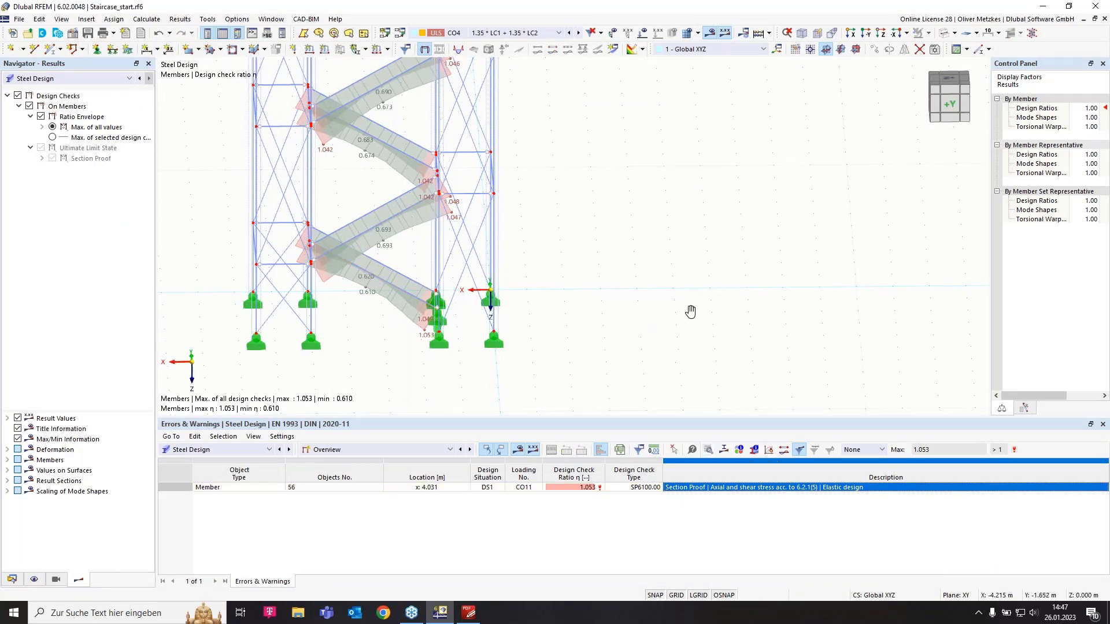
pyautogui.scroll(-3, 691, 311)
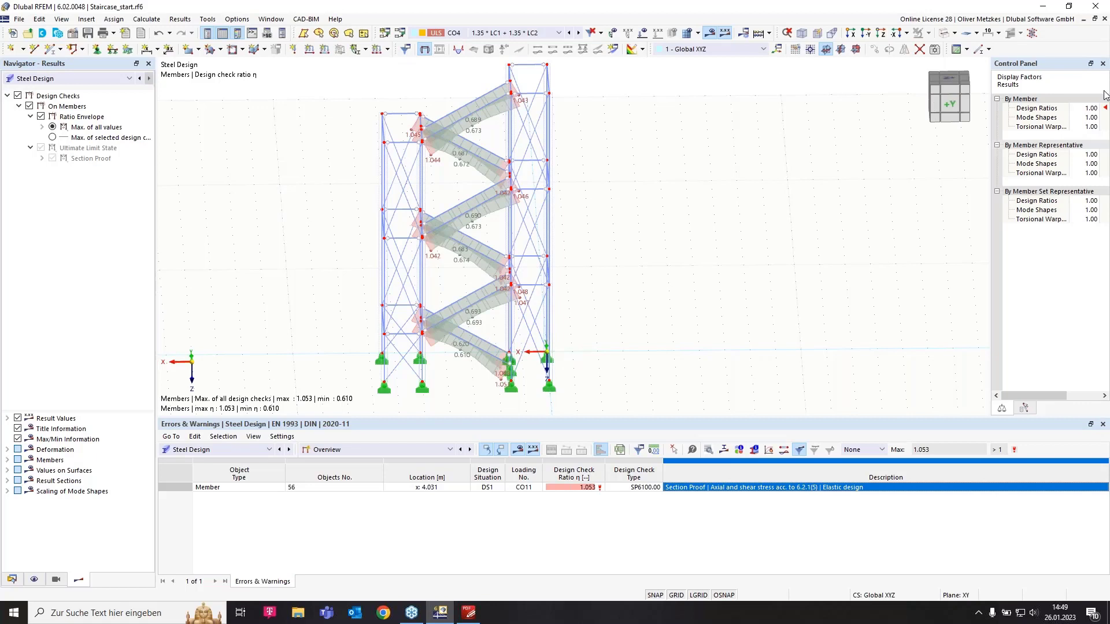
pyautogui.click(1103, 36)
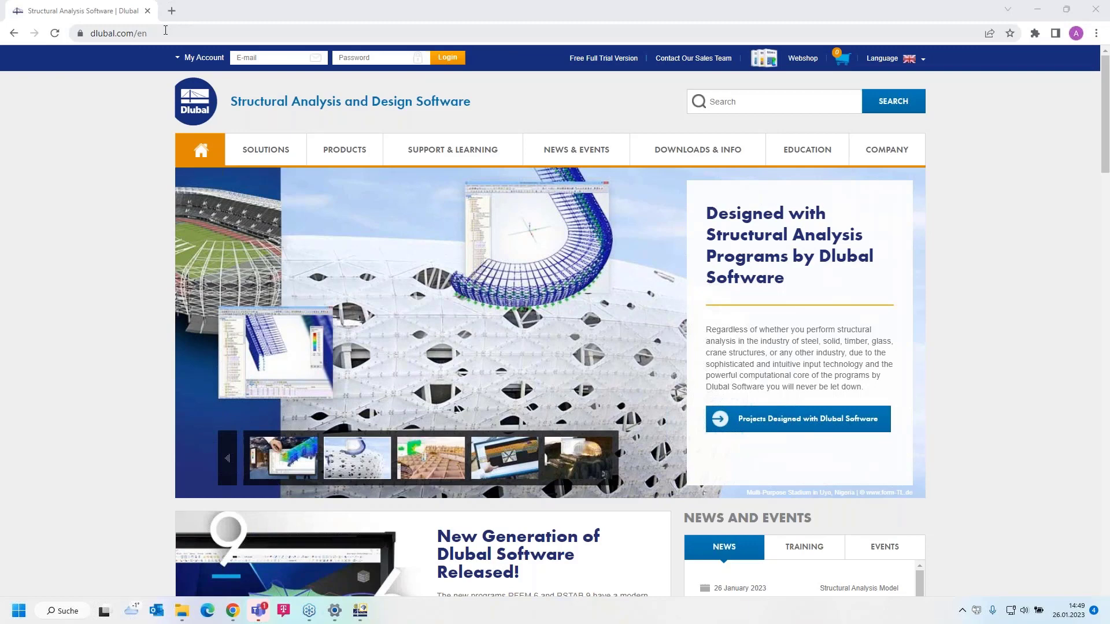
# Switch to the Dlubal website in Chrome, open the webinars page and look through the upcoming English webinars
pyautogui.moveTo(576, 149)
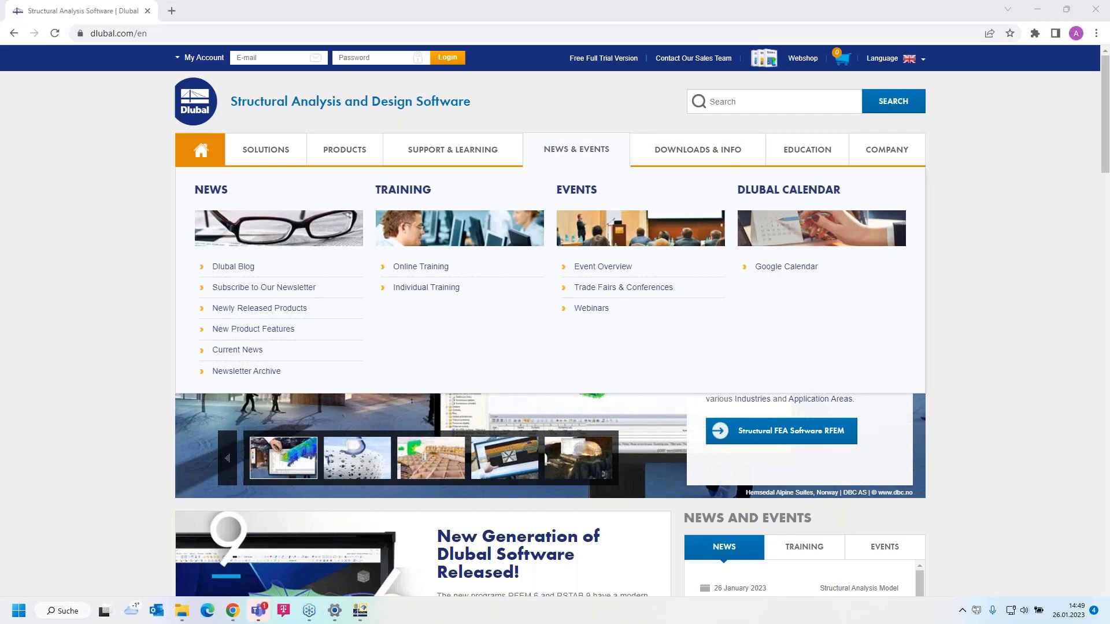
pyautogui.click(590, 309)
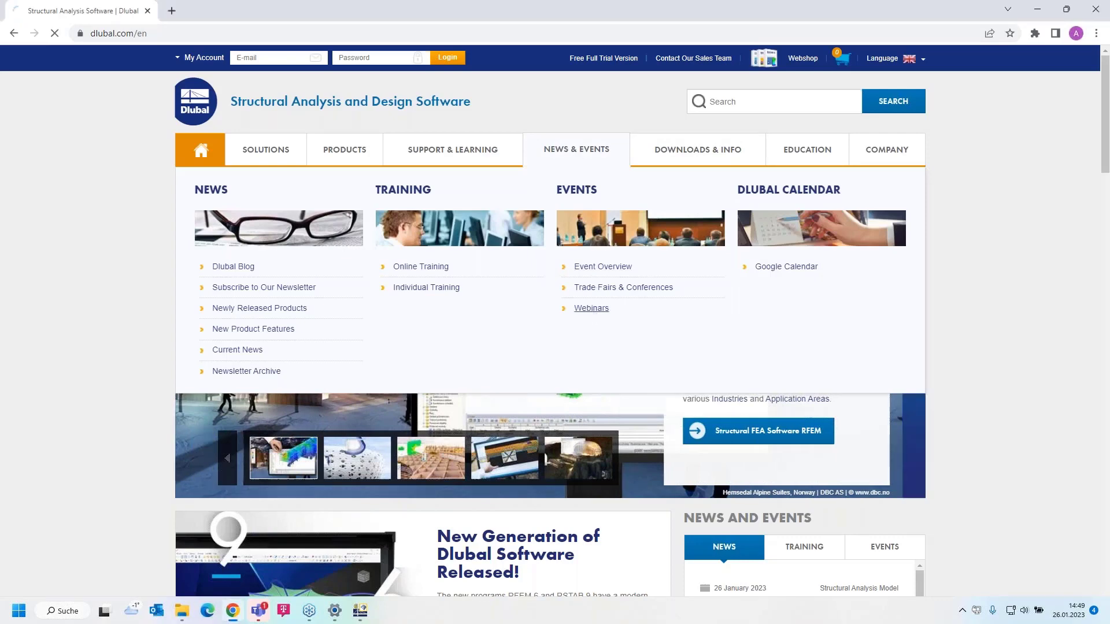
pyautogui.scroll(-6, 550, 407)
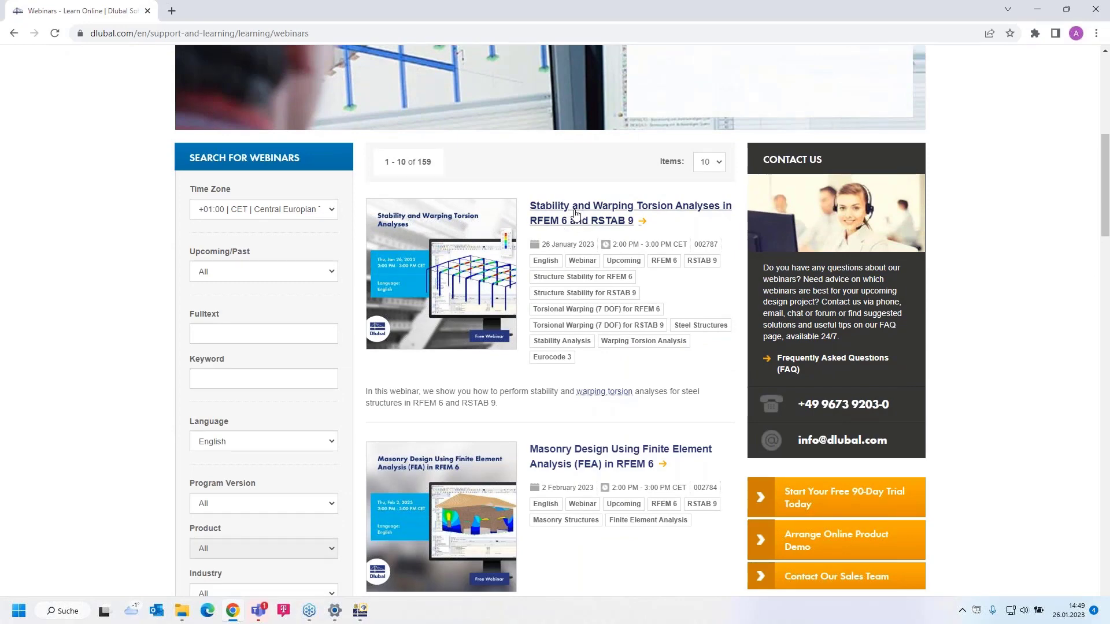
pyautogui.scroll(-2, 582, 277)
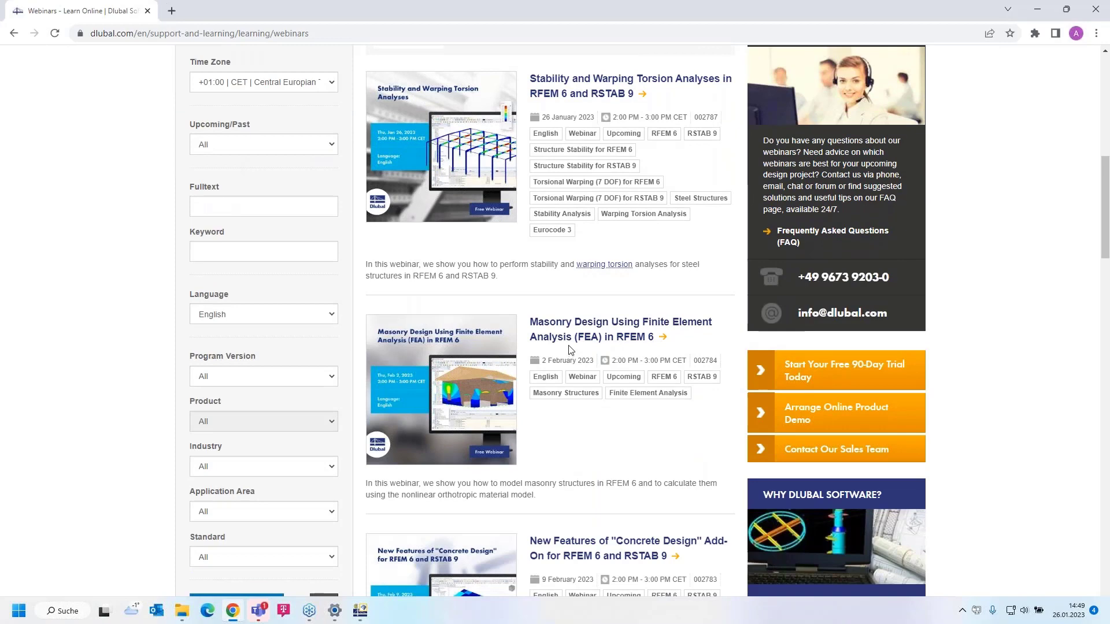
pyautogui.scroll(-1, 589, 348)
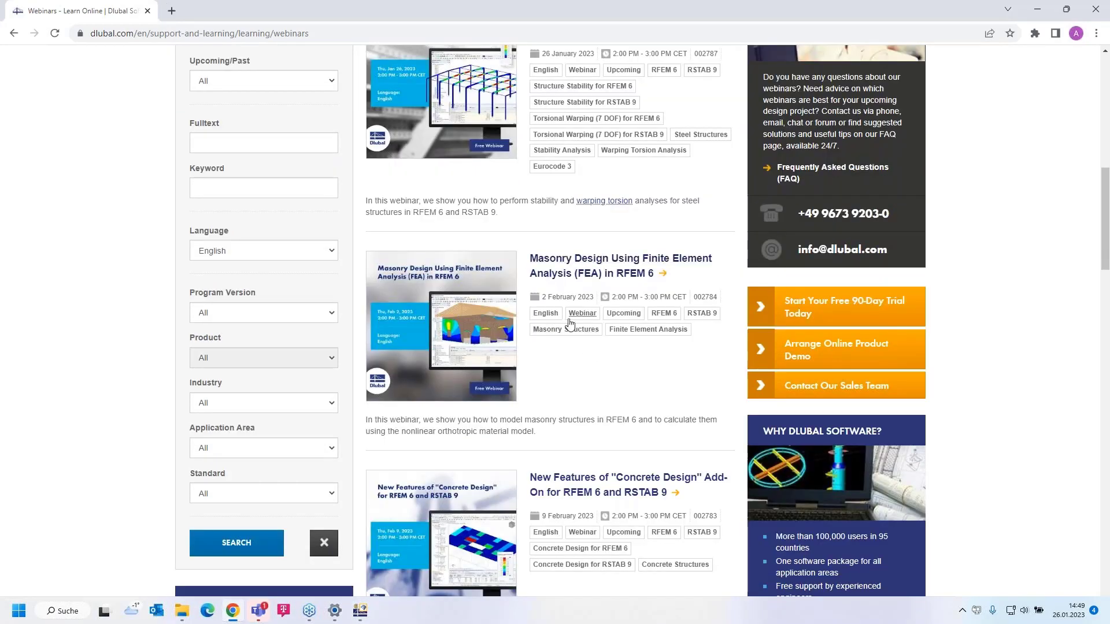
pyautogui.scroll(-2, 618, 338)
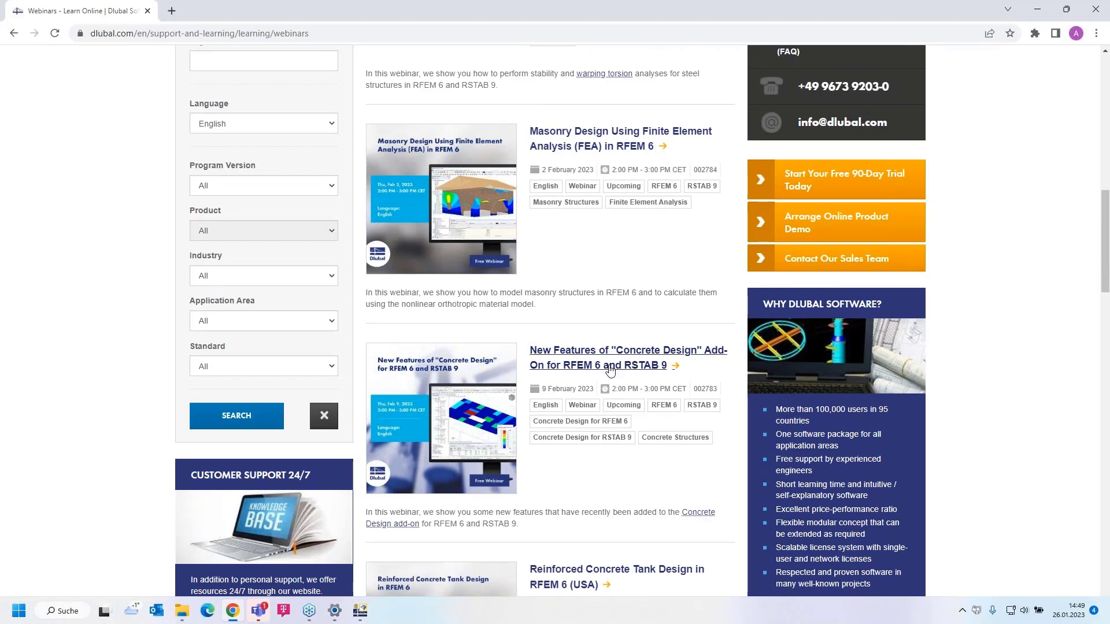
pyautogui.scroll(4, 609, 370)
pyautogui.scroll(-3, 608, 360)
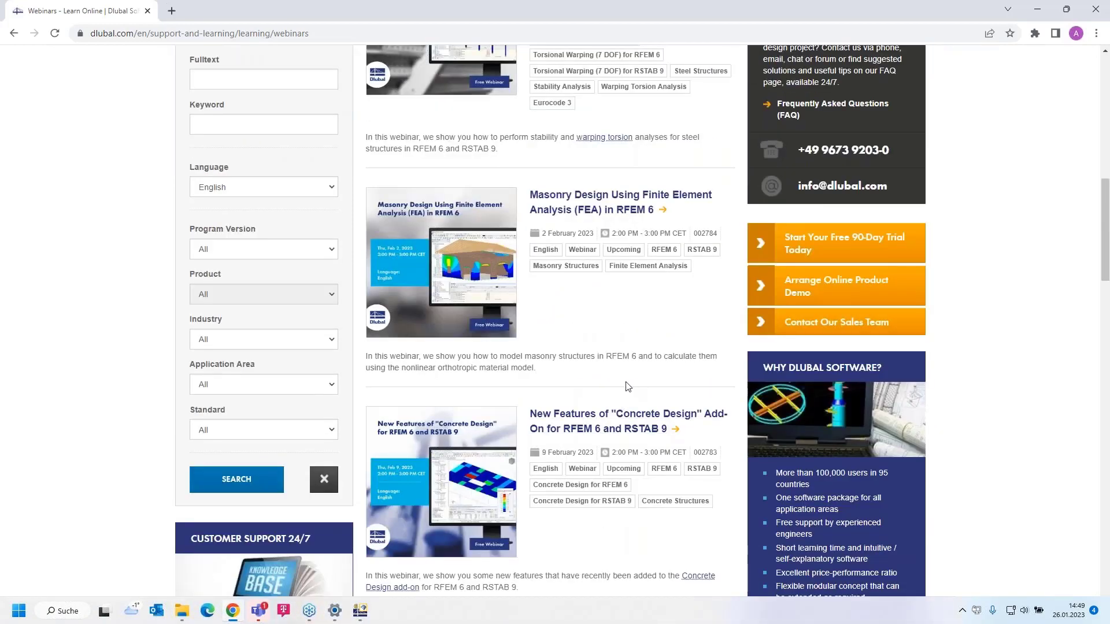
pyautogui.scroll(1, 611, 351)
pyautogui.scroll(1, 612, 351)
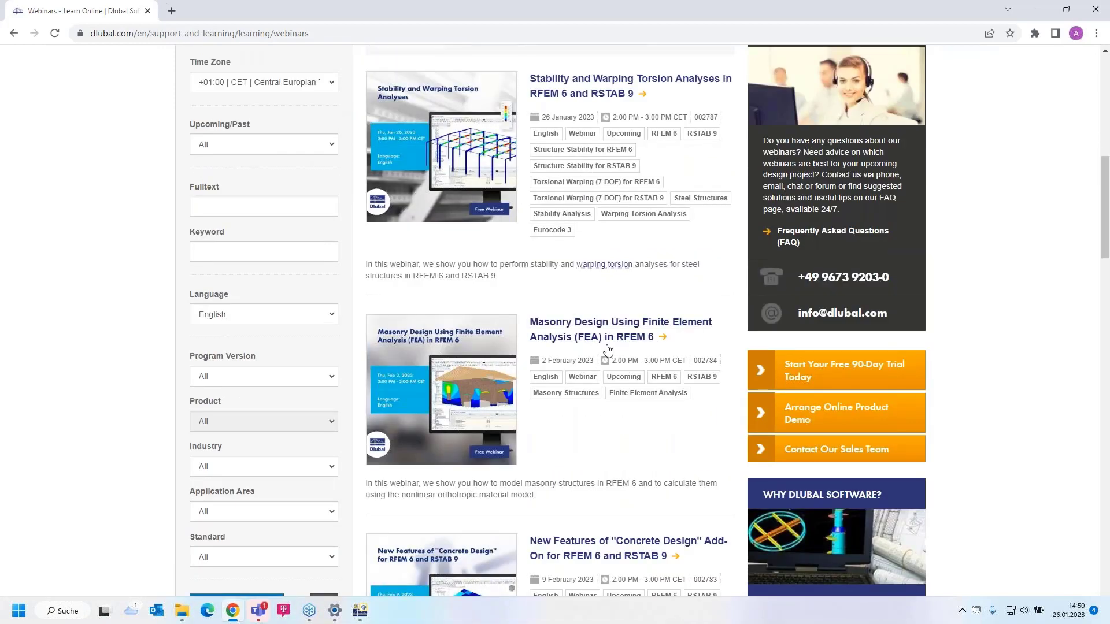
pyautogui.scroll(4, 608, 349)
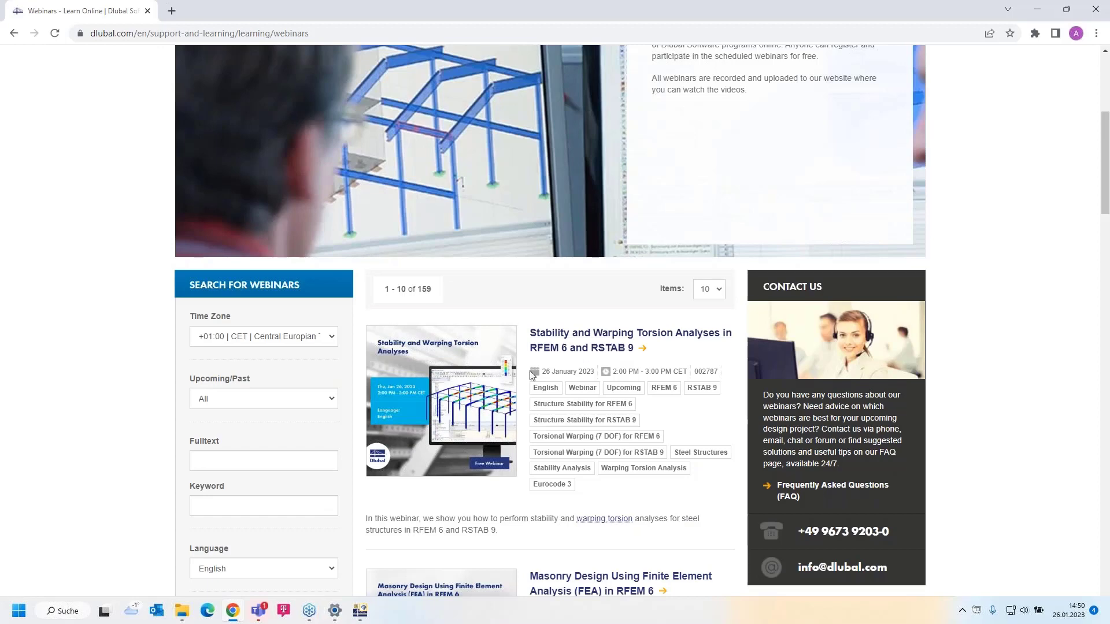
# Open the webinar "Stability and Warping Torsion Analyses in RFEM 6 and RSTAB 9" and review its content, downloads and models to download
pyautogui.click(574, 340)
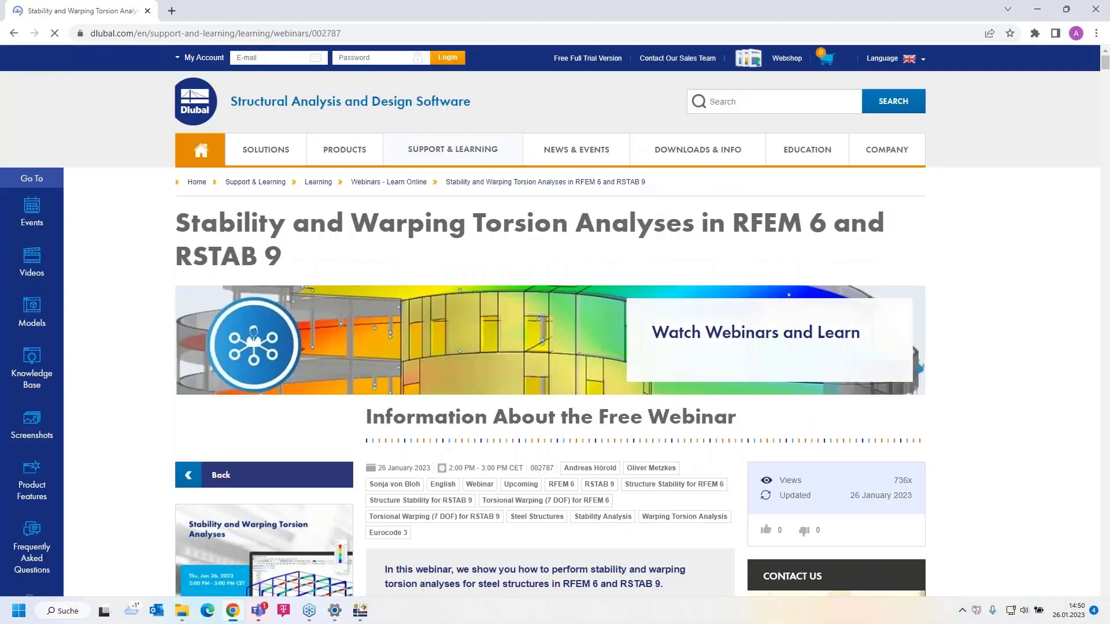
pyautogui.scroll(-5, 507, 350)
pyautogui.scroll(3, 552, 507)
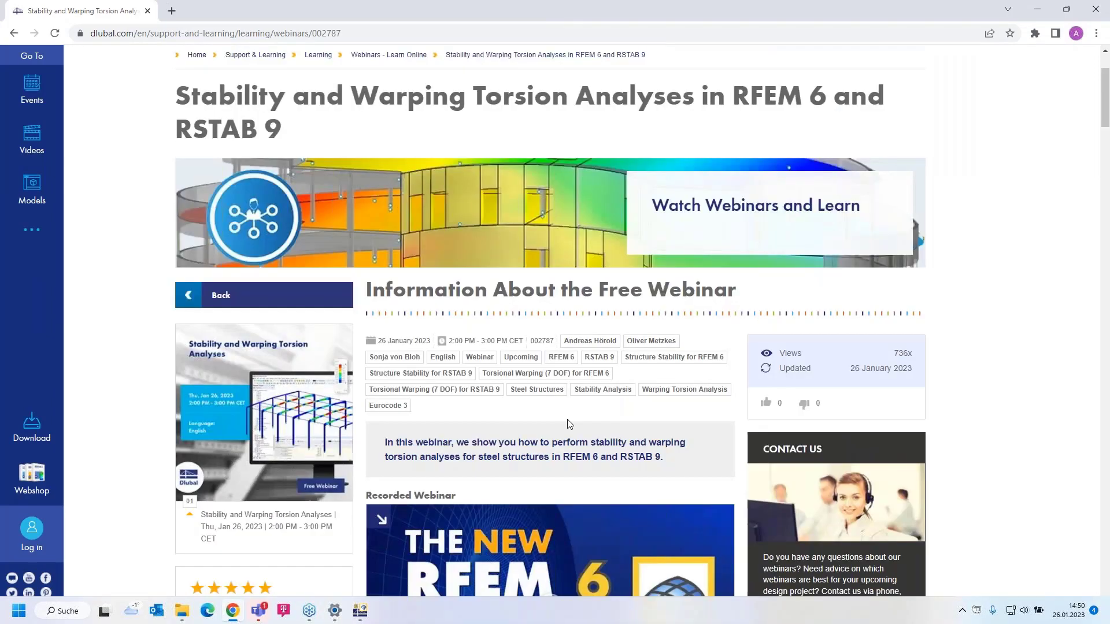
pyautogui.scroll(-3, 569, 428)
pyautogui.scroll(-8, 575, 398)
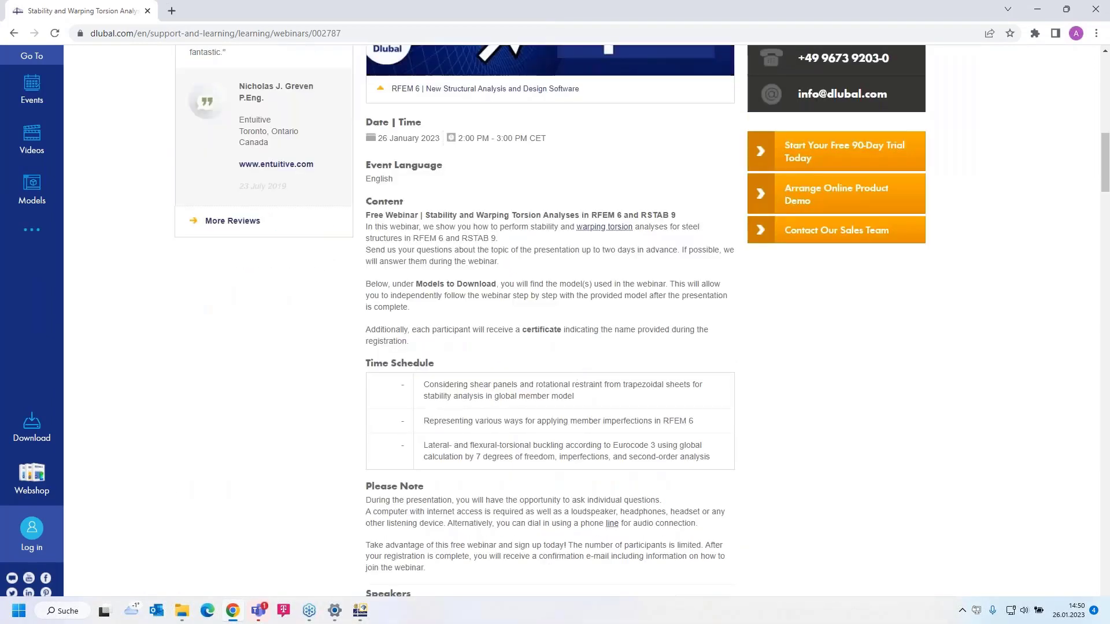
pyautogui.scroll(-10, 525, 470)
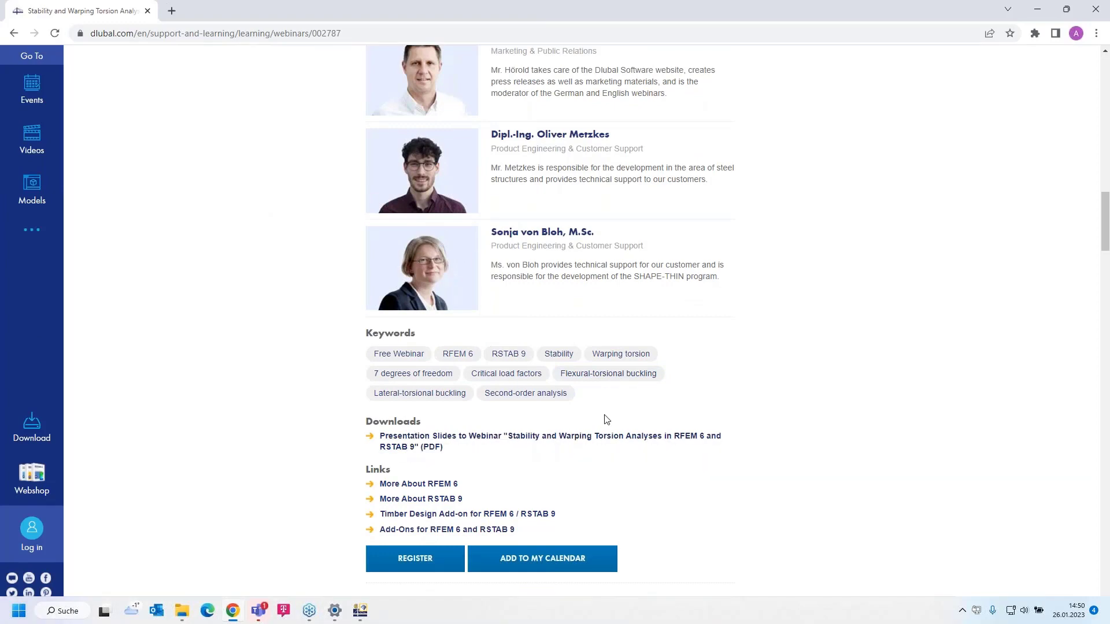
pyautogui.scroll(-20, 607, 419)
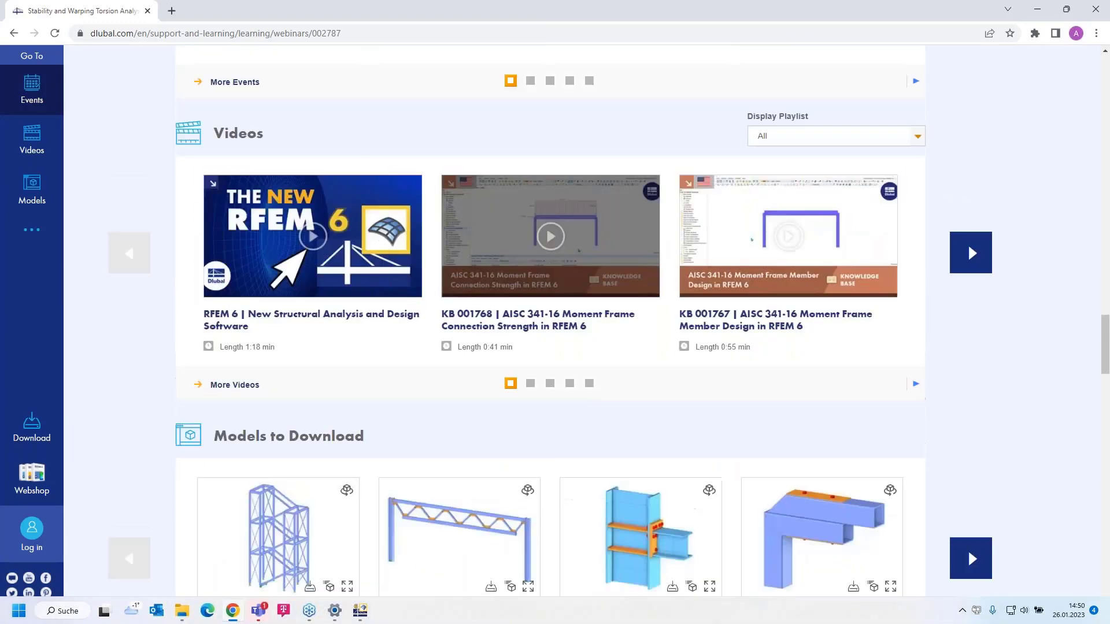
pyautogui.scroll(-3, 284, 339)
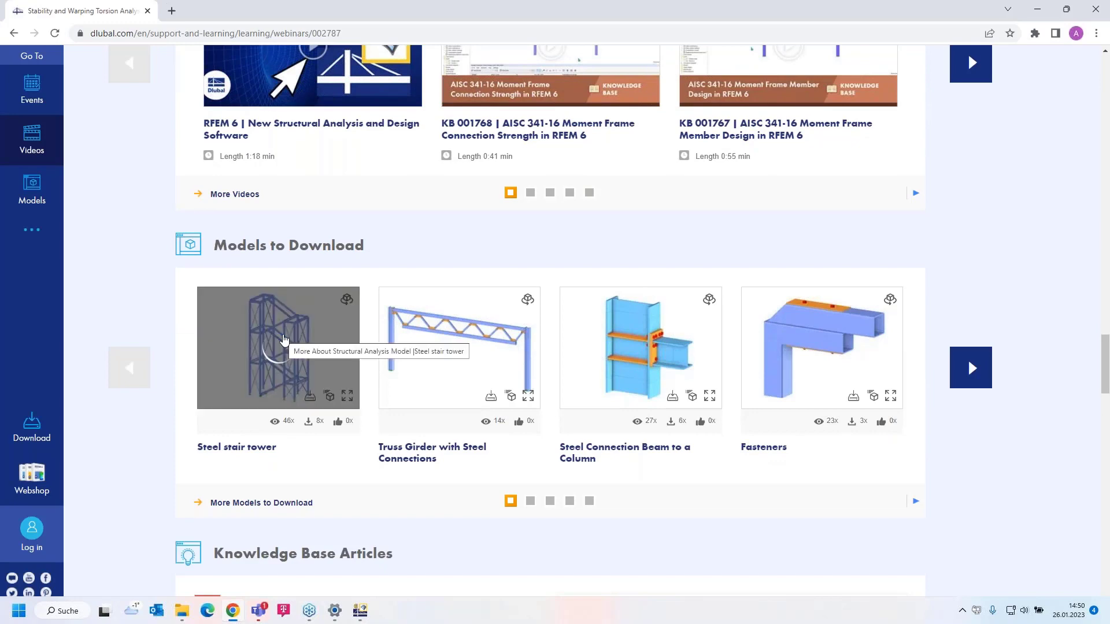
pyautogui.scroll(10, 577, 316)
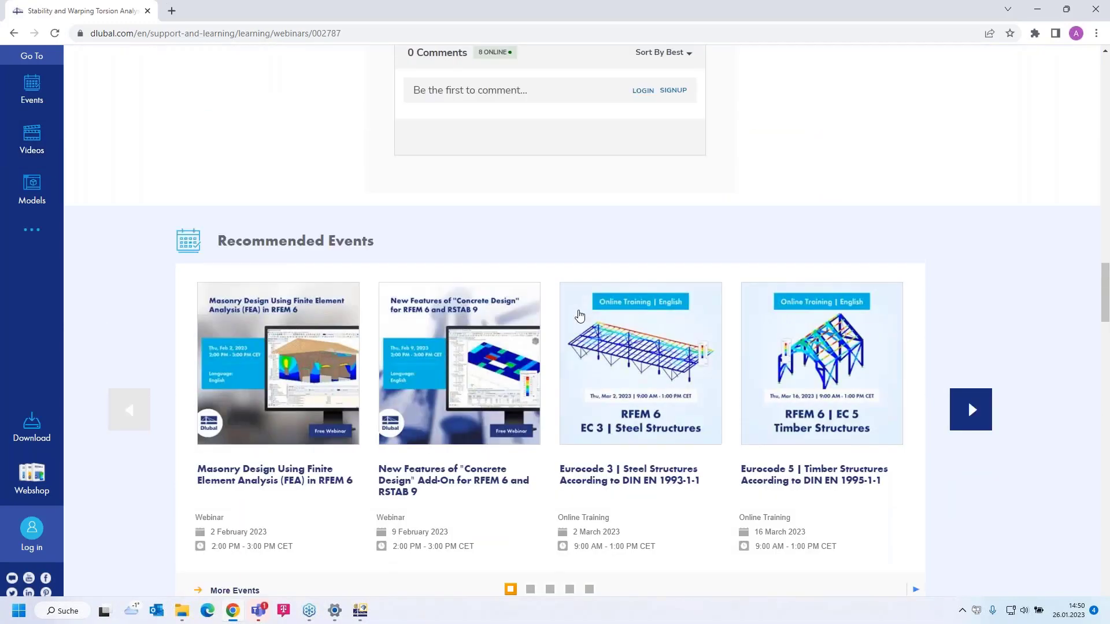
pyautogui.scroll(20, 579, 314)
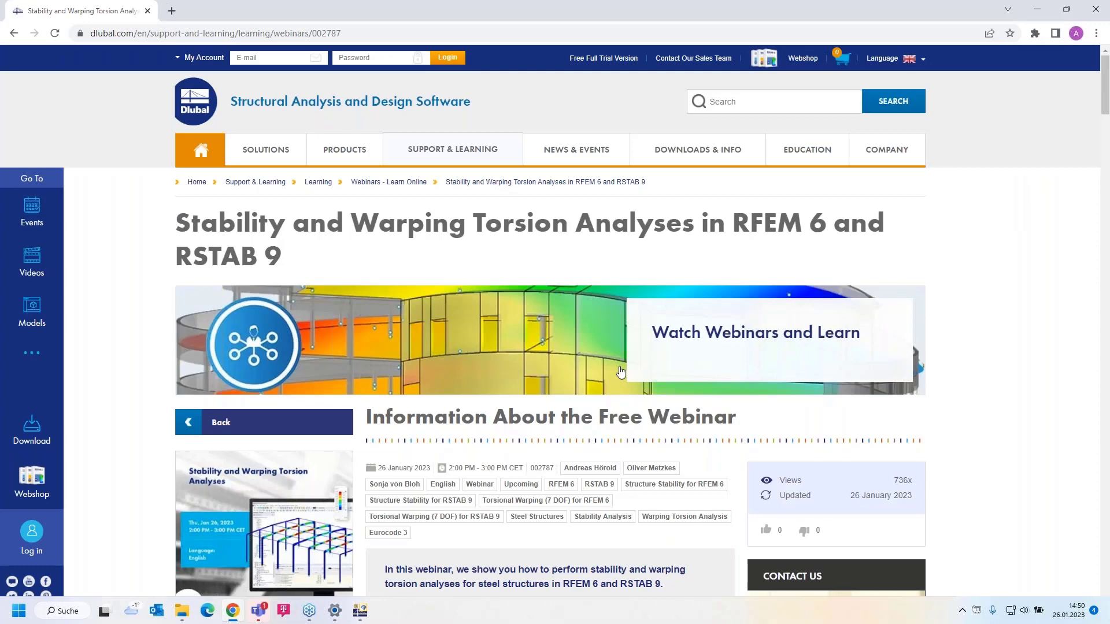
pyautogui.scroll(-2, 620, 371)
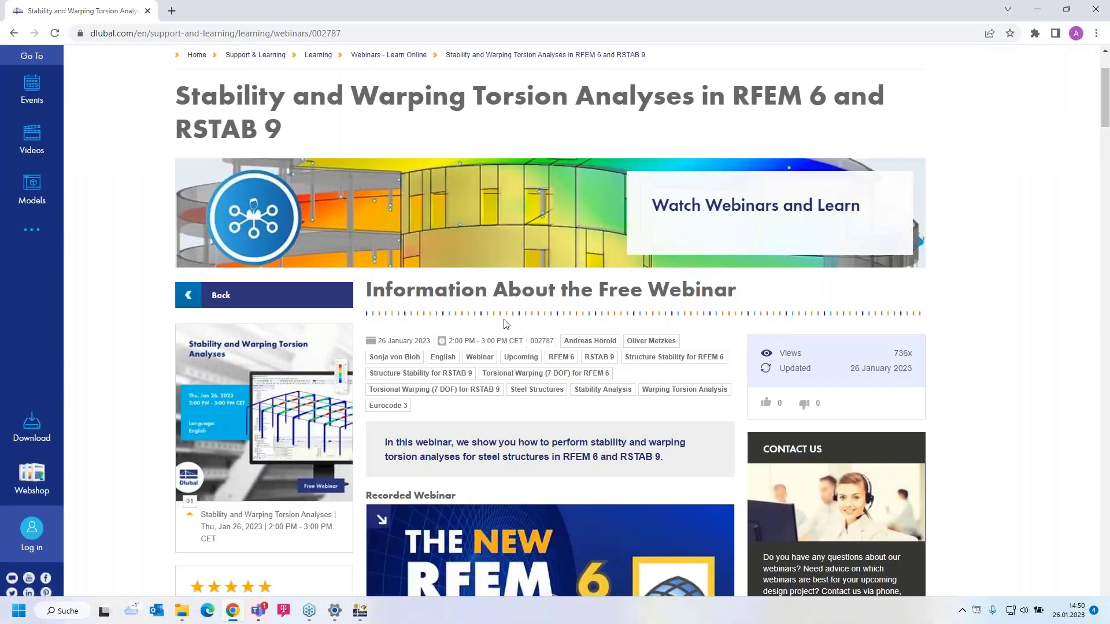
pyautogui.scroll(2, 503, 325)
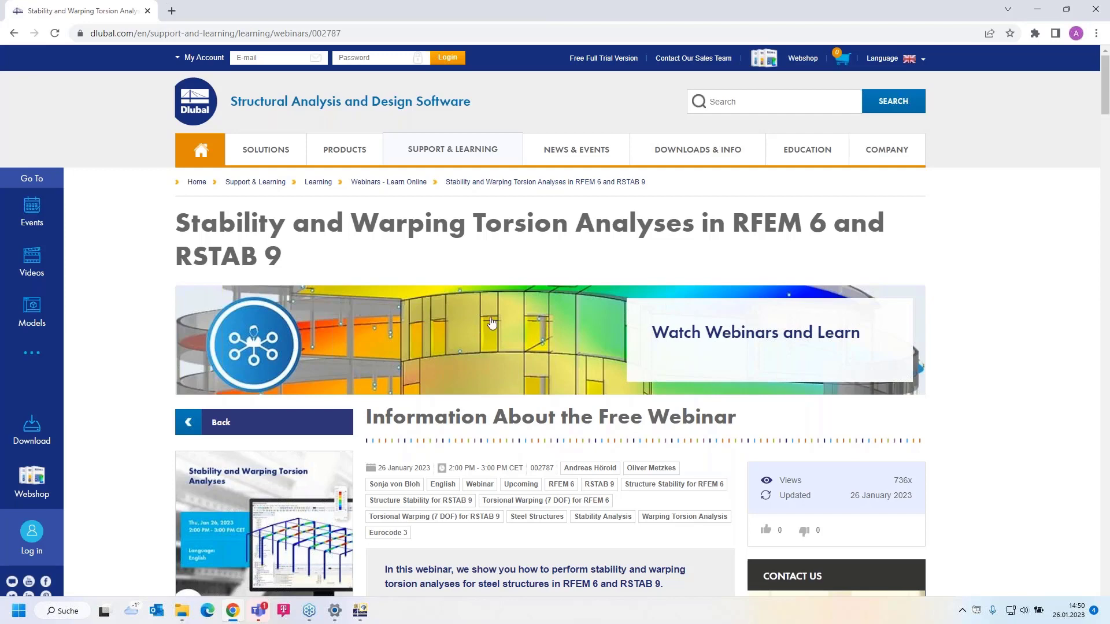
# Open the Free Full Trial Version page and look through the trial program downloads
pyautogui.click(597, 59)
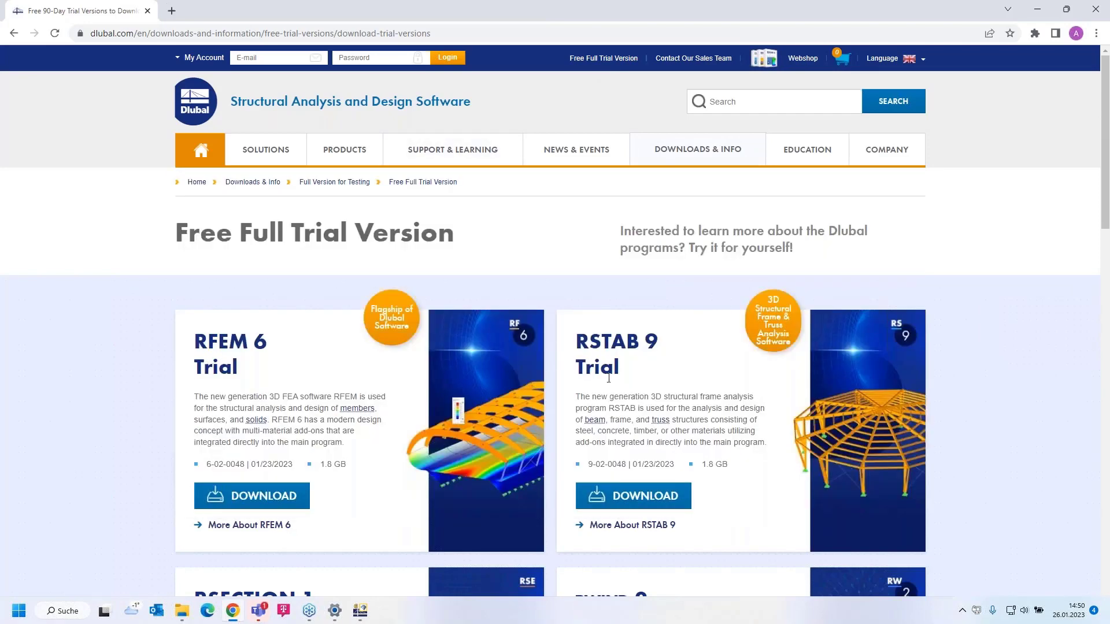
pyautogui.scroll(-1, 608, 378)
pyautogui.scroll(-2, 609, 379)
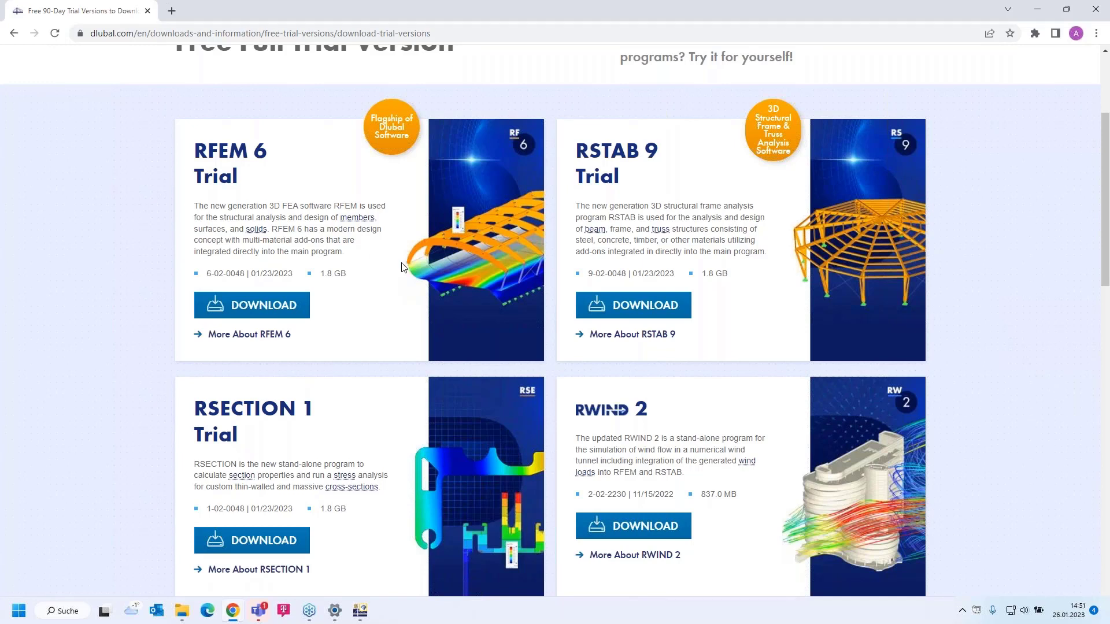
pyautogui.scroll(3, 373, 291)
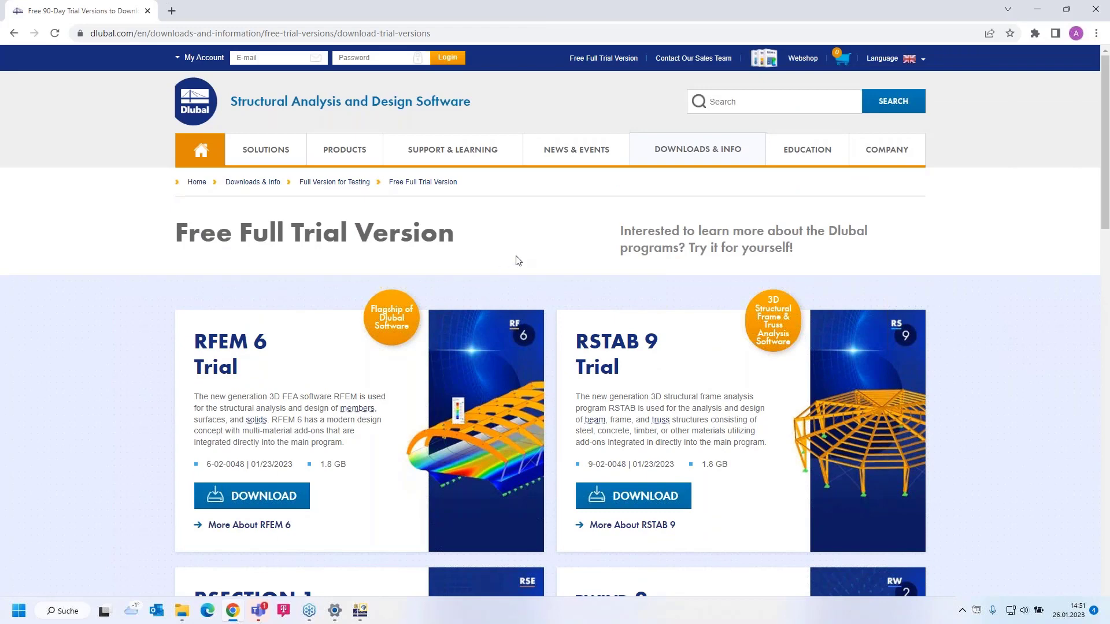
# Open the Contact Our Sales Team page and look over its contact form
pyautogui.moveTo(460, 152)
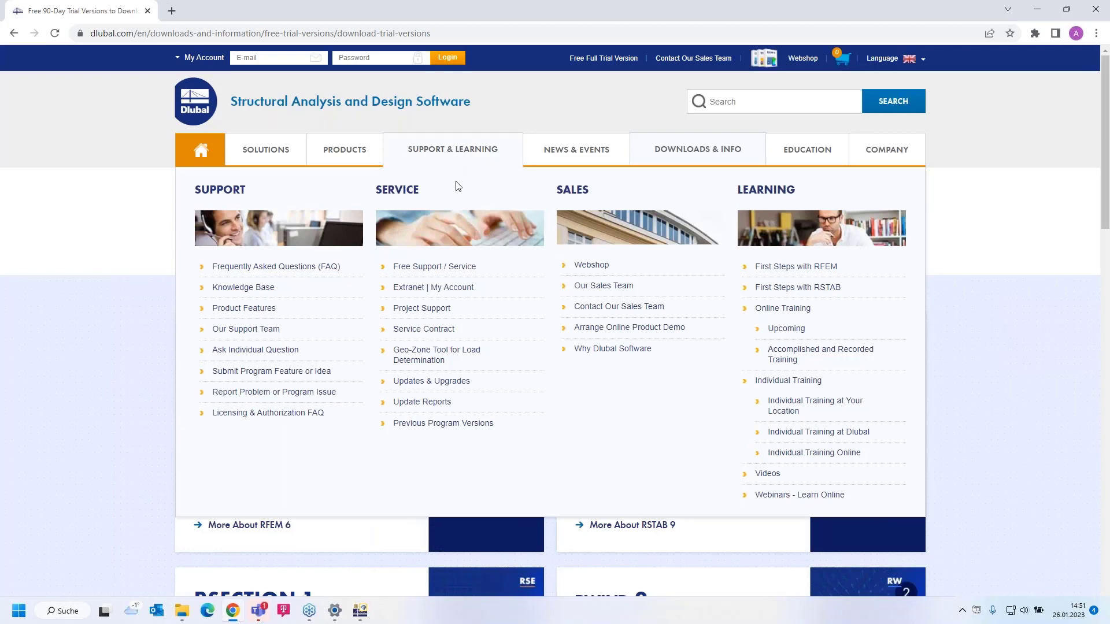
pyautogui.click(613, 312)
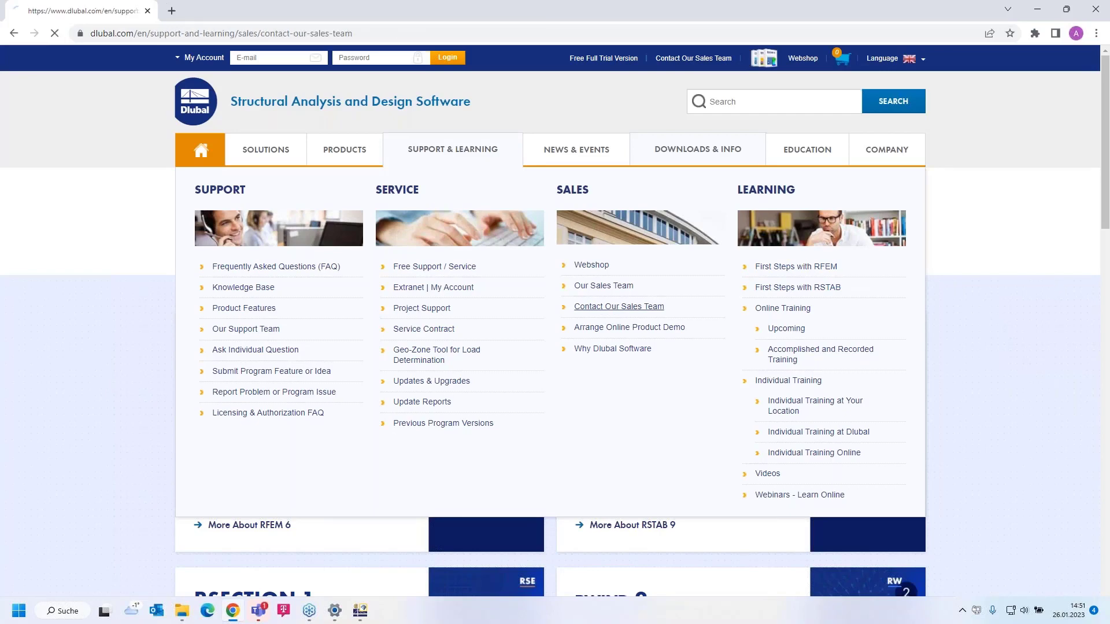
pyautogui.scroll(-8, 547, 374)
pyautogui.scroll(7, 544, 405)
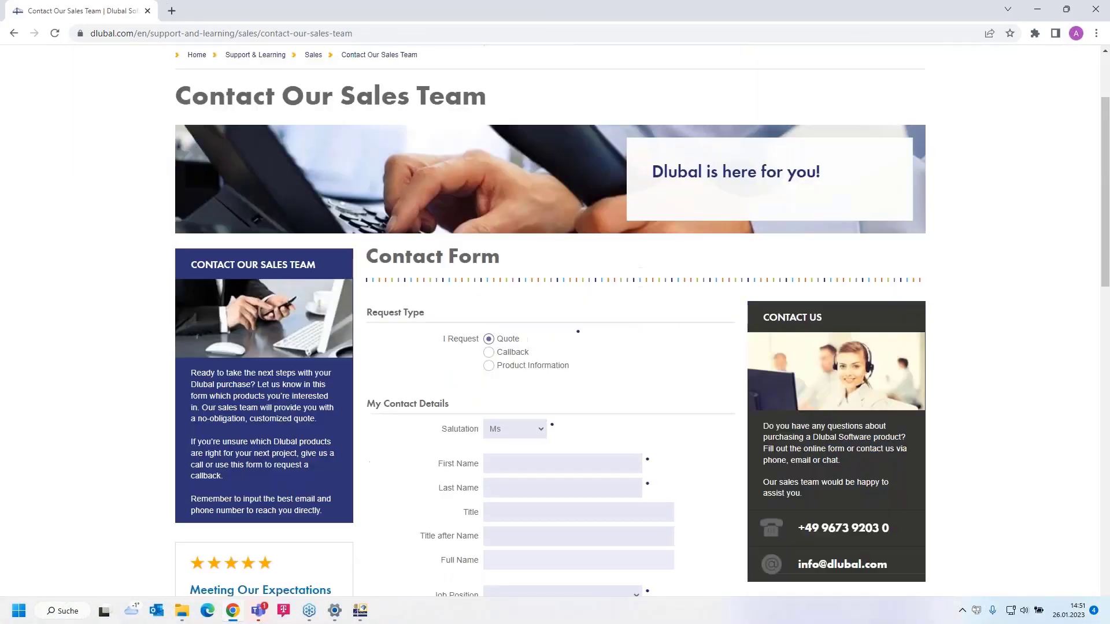
pyautogui.scroll(1, 544, 405)
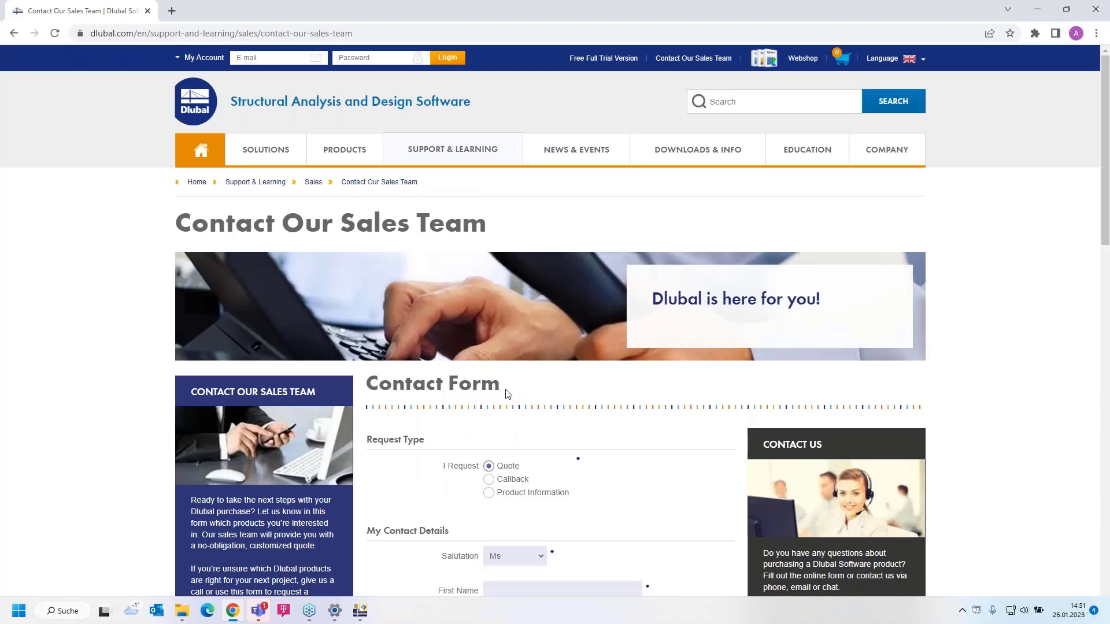